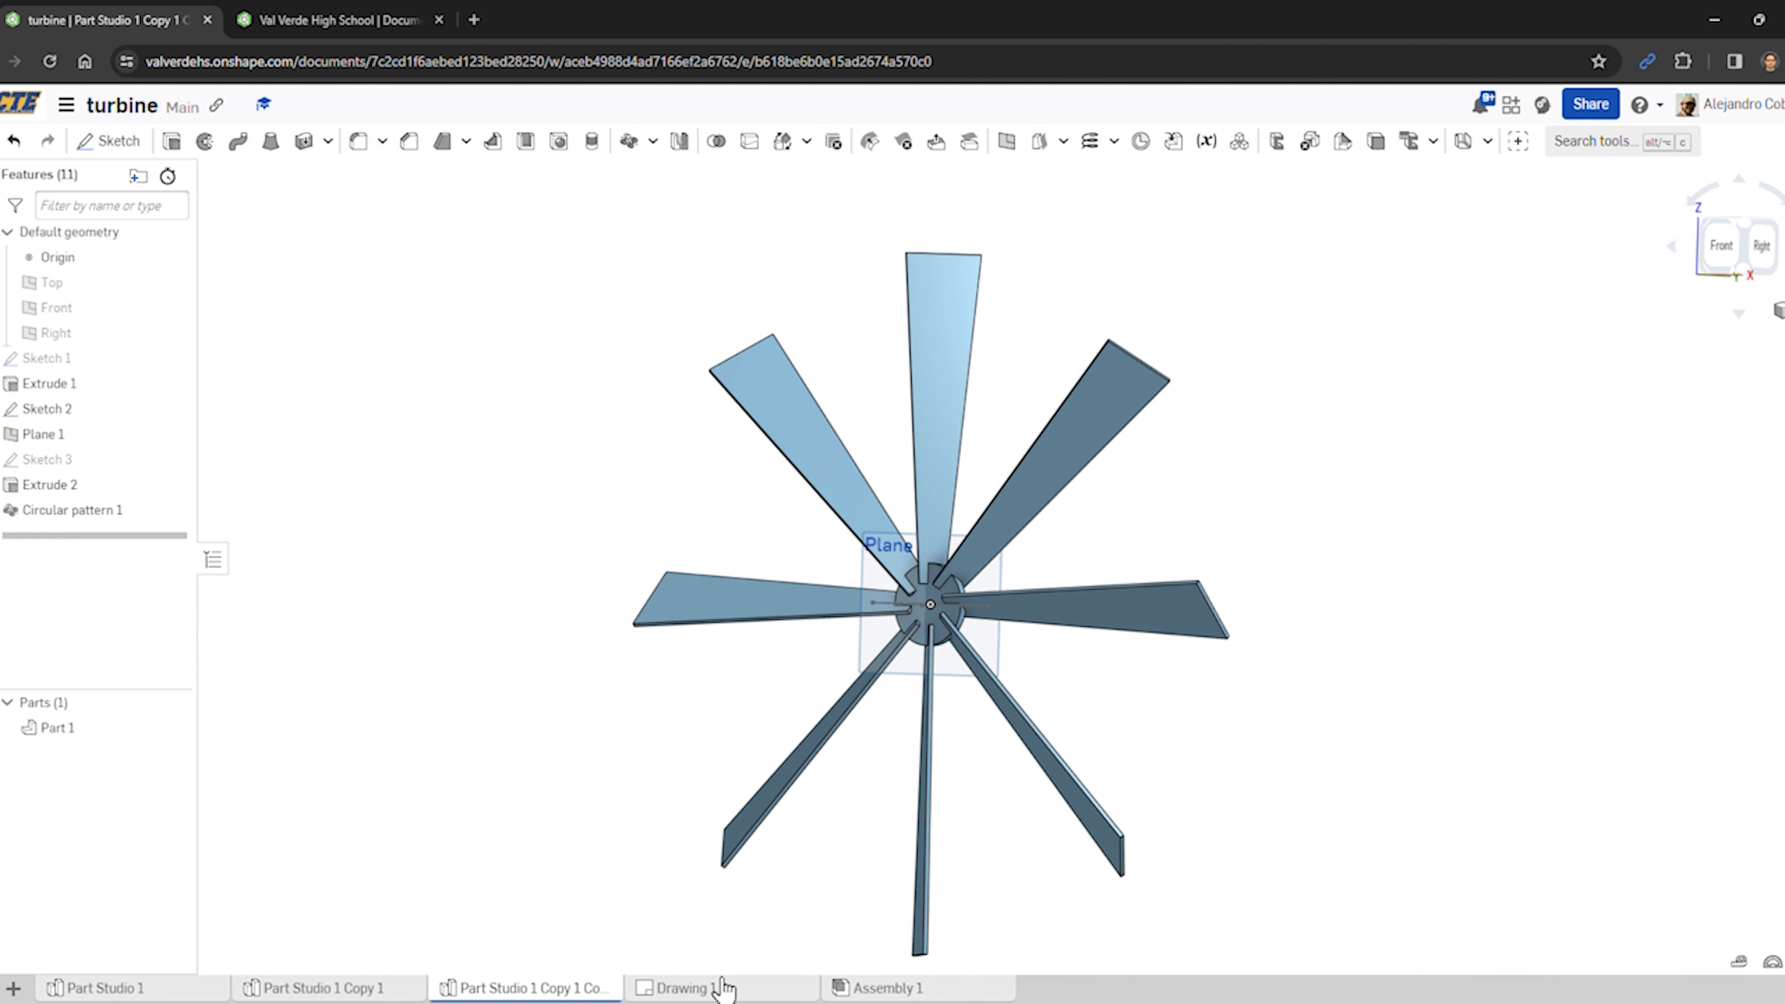
- Create a new document named "turbine" in the Val Verde High School workspace
click(331, 22)
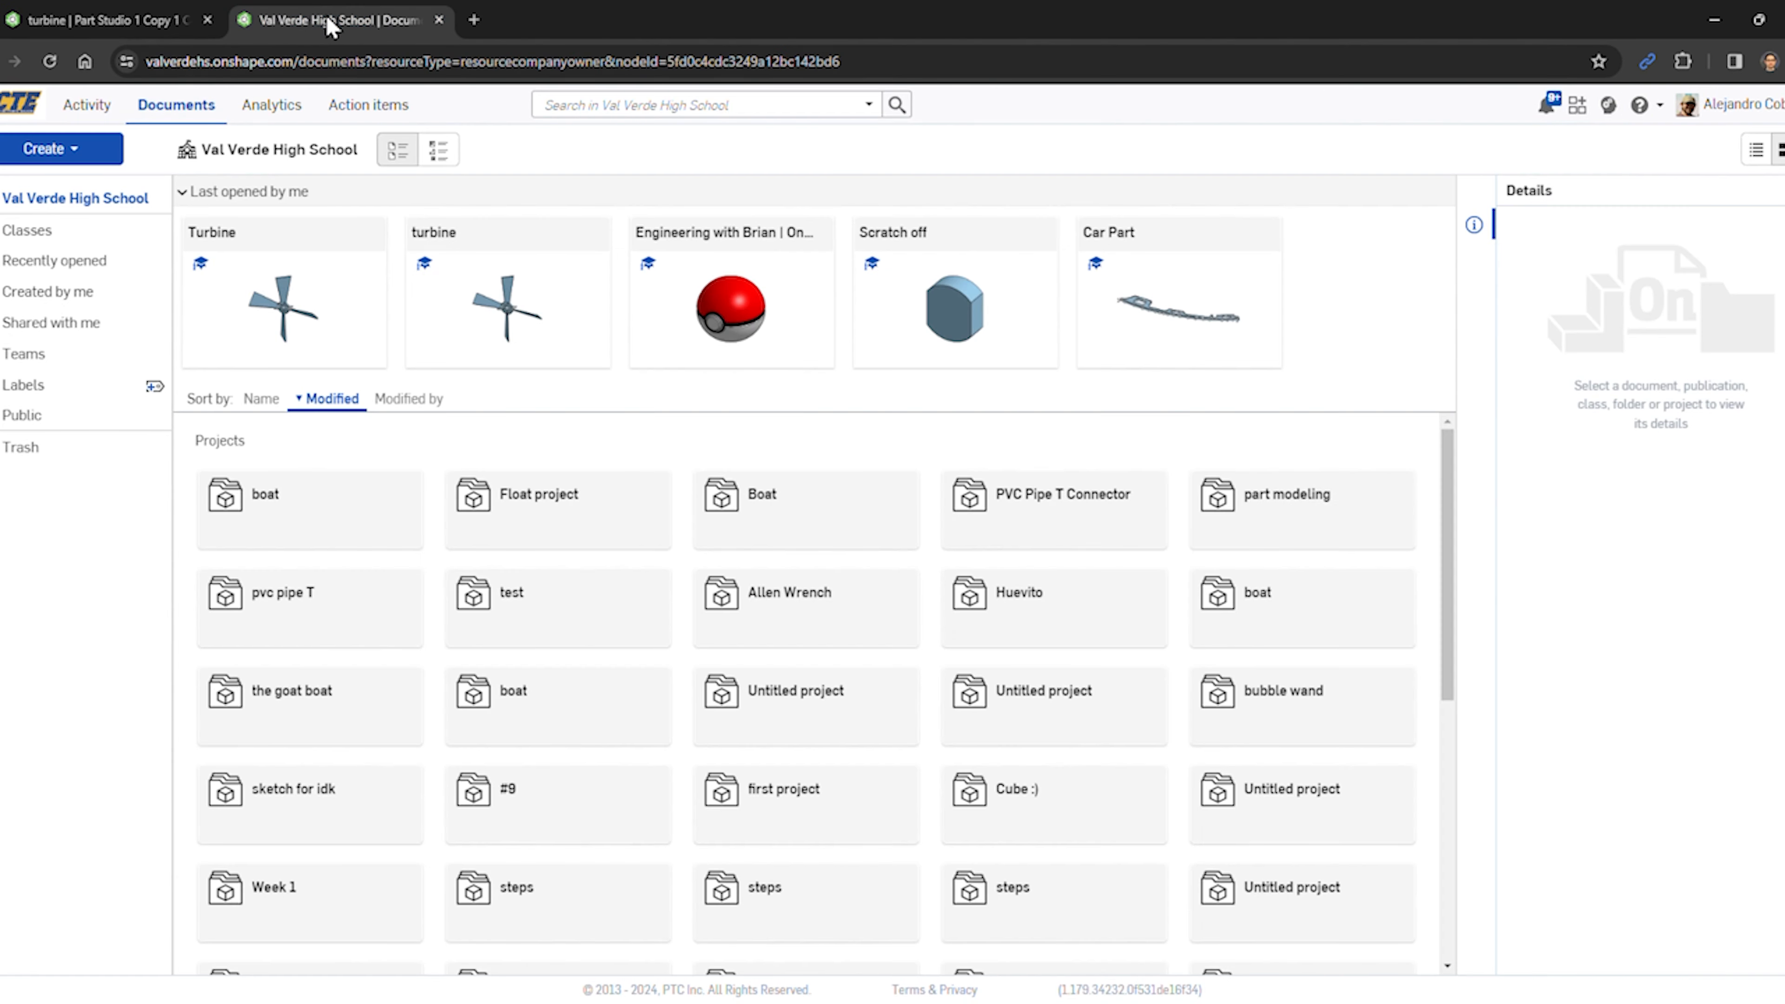
click(74, 150)
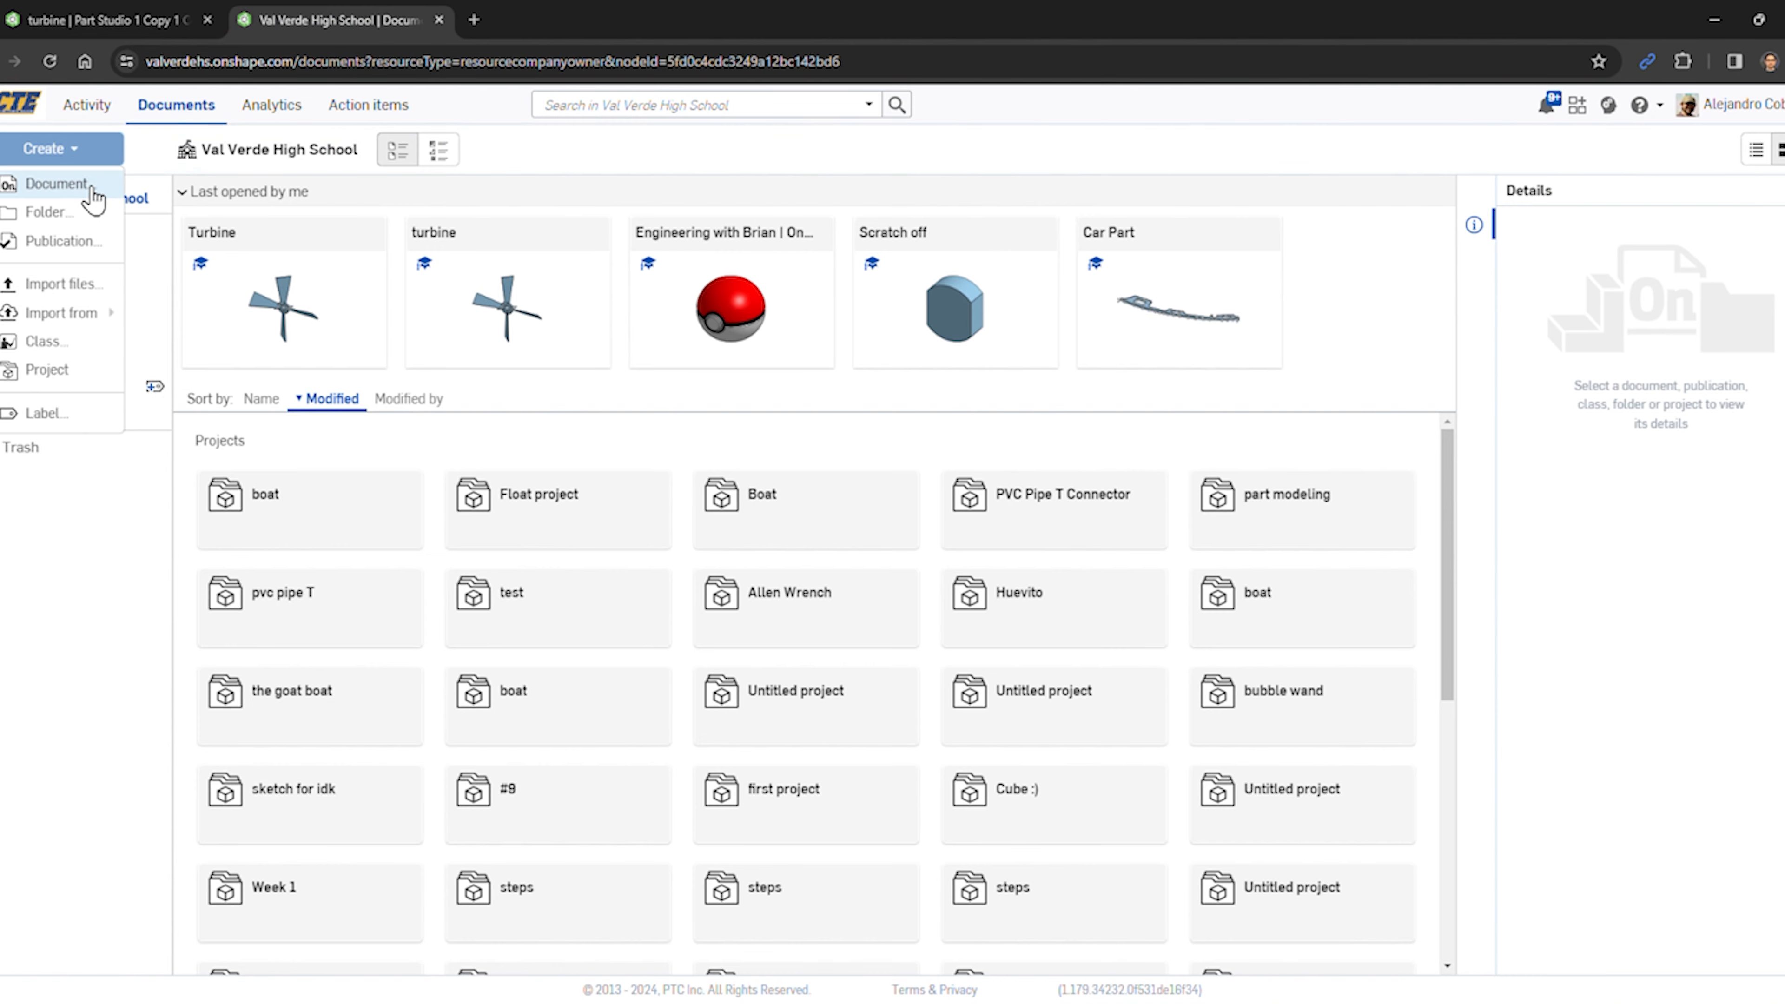
click(90, 187)
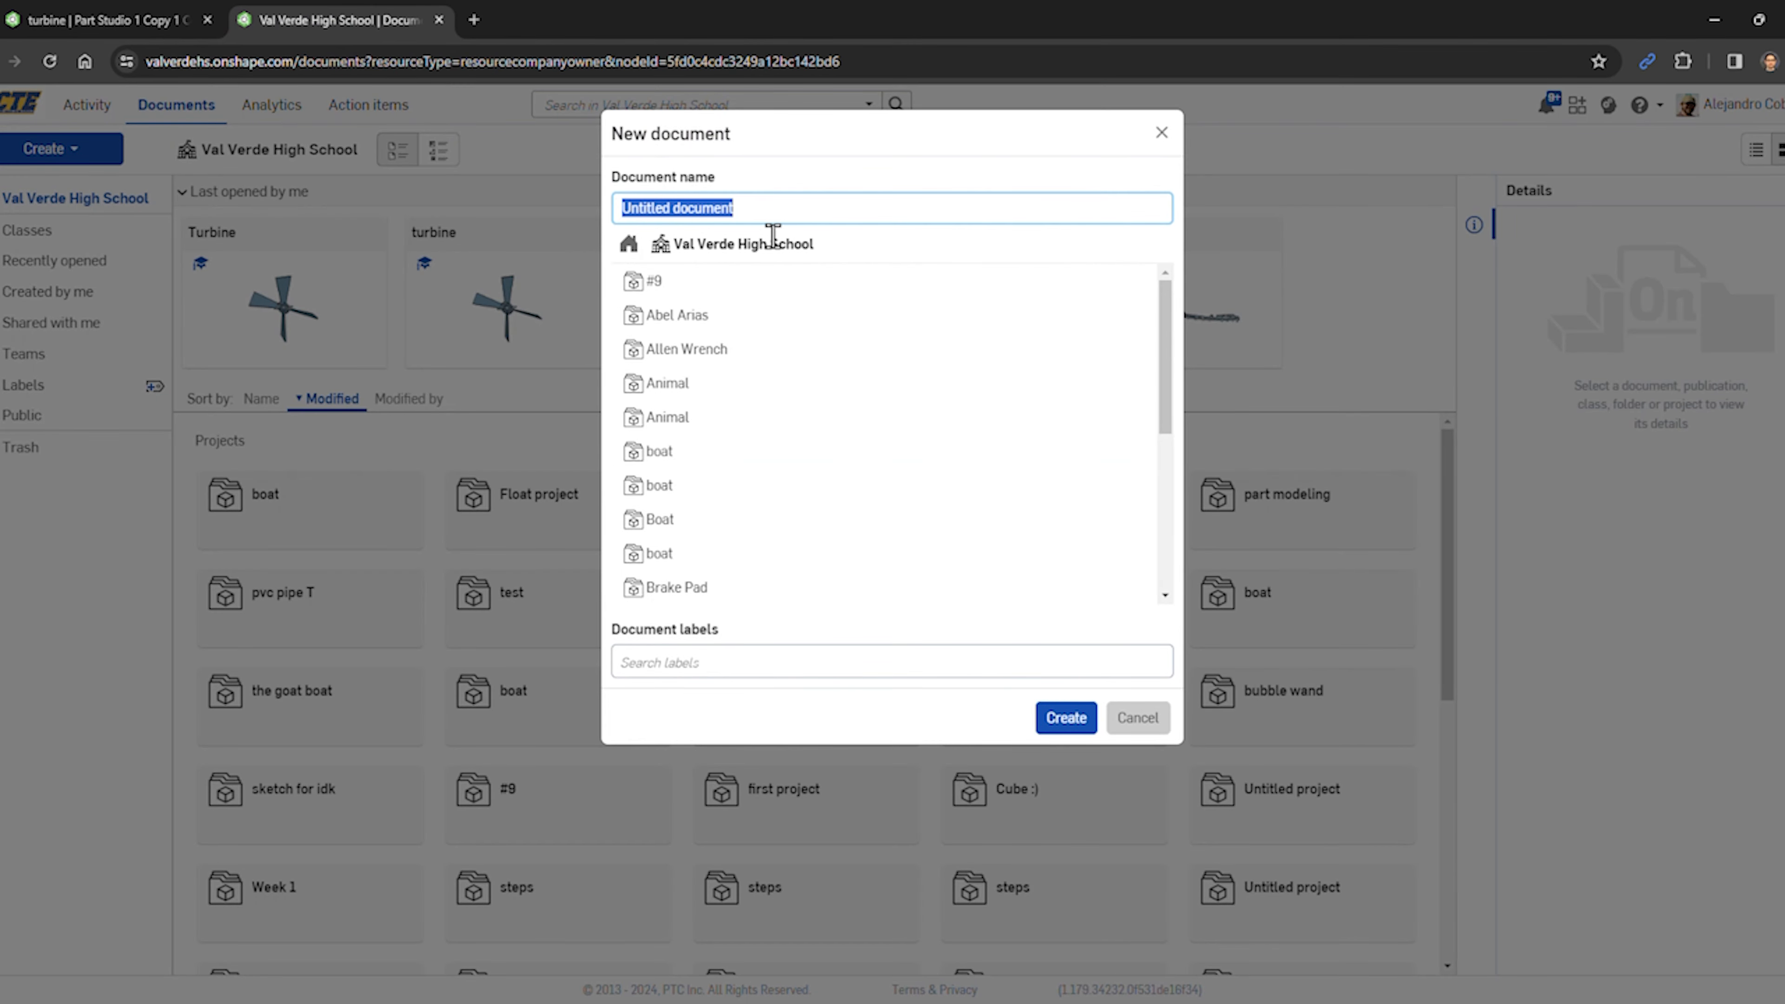
text(turbine)
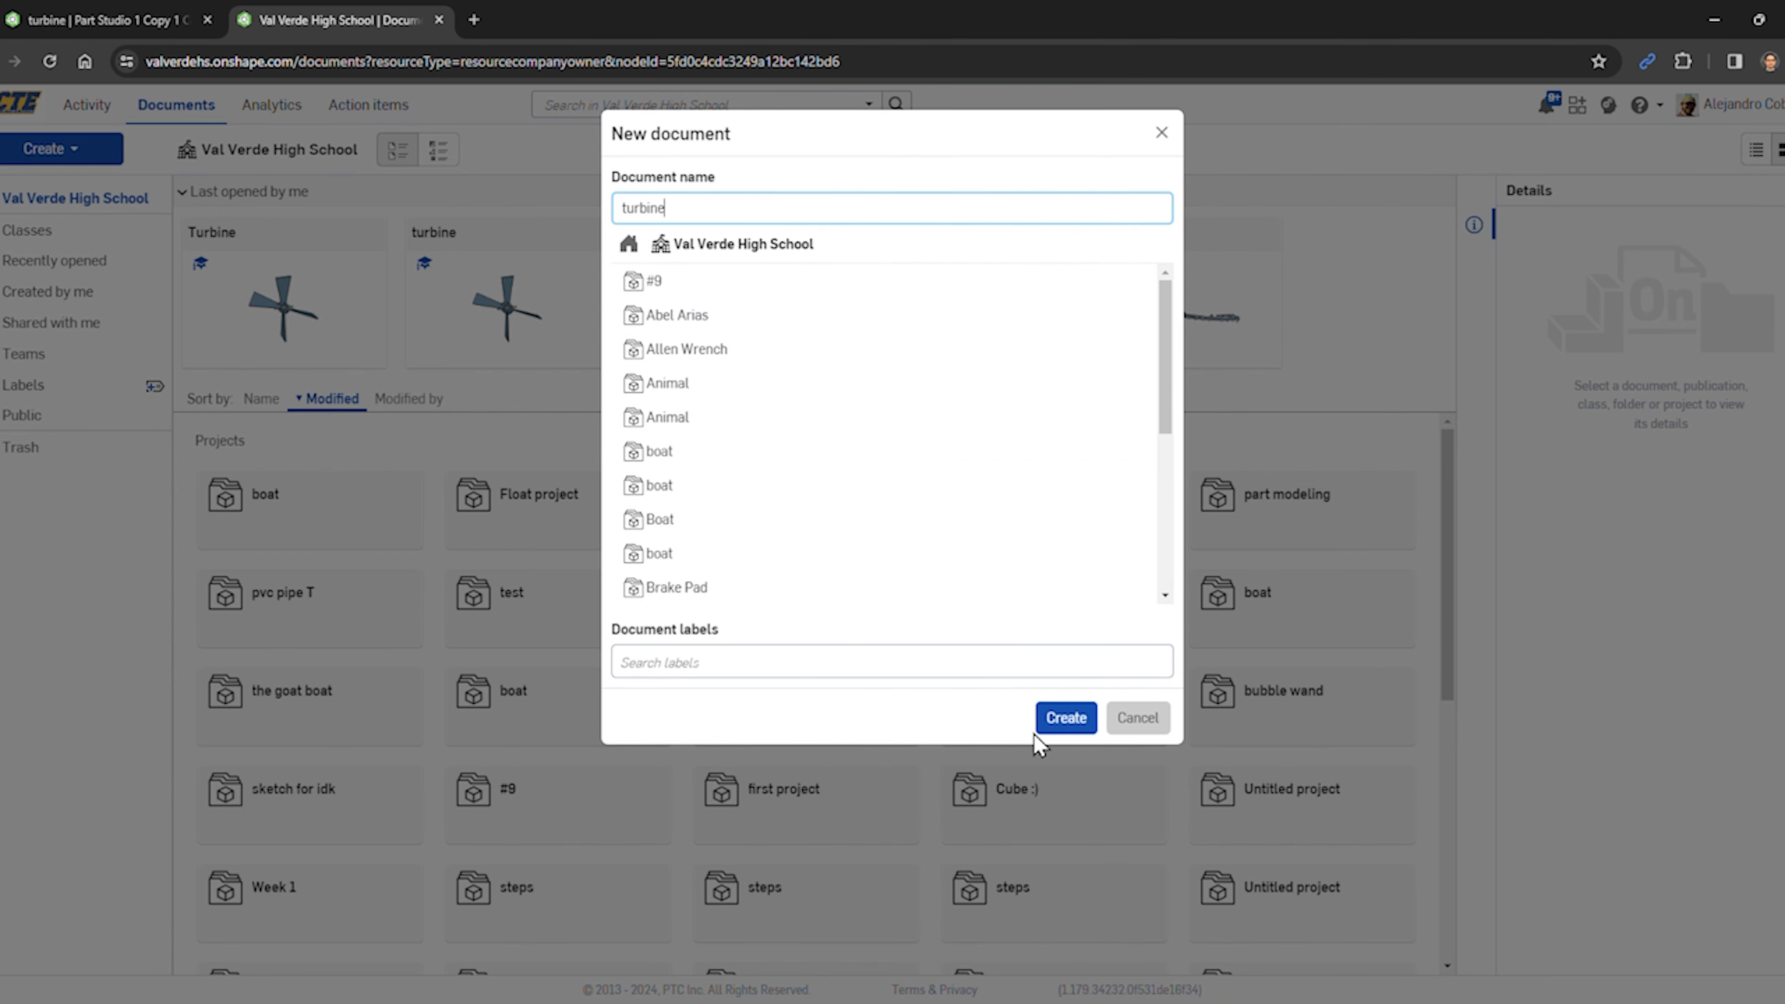
click(1064, 717)
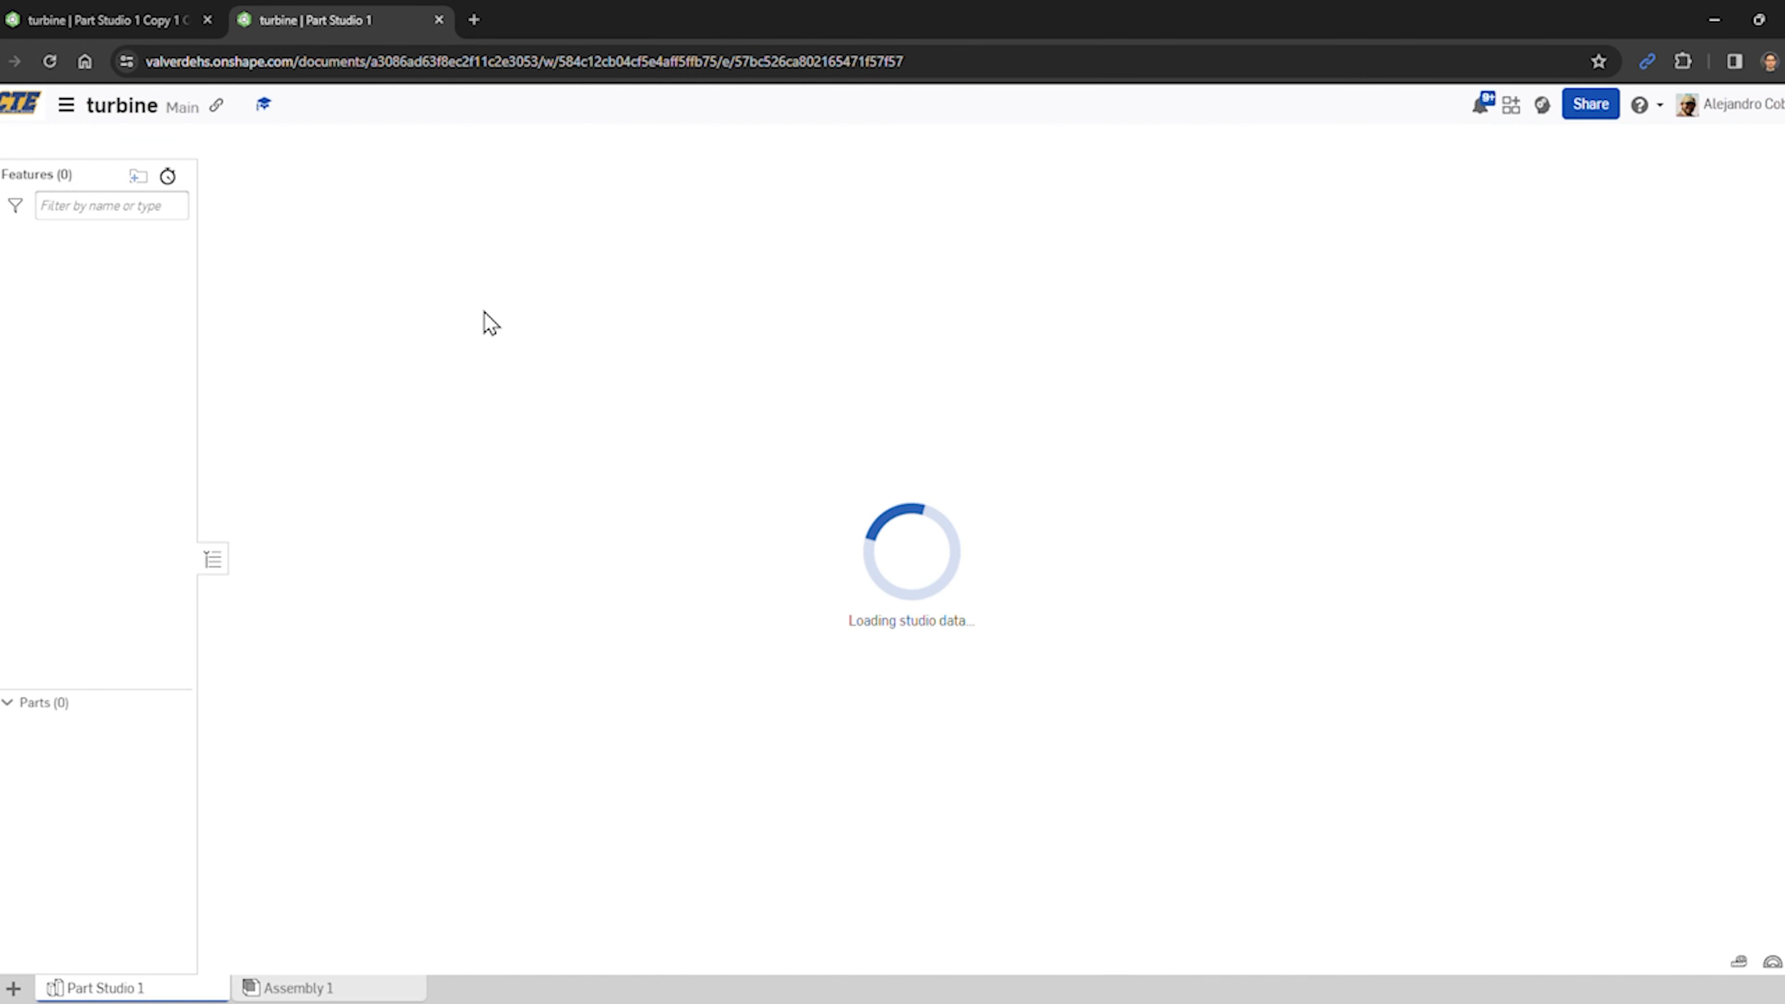
- Select the Front plane, view it straight on, and accept the workspace units with inch as the default length unit
click(825, 341)
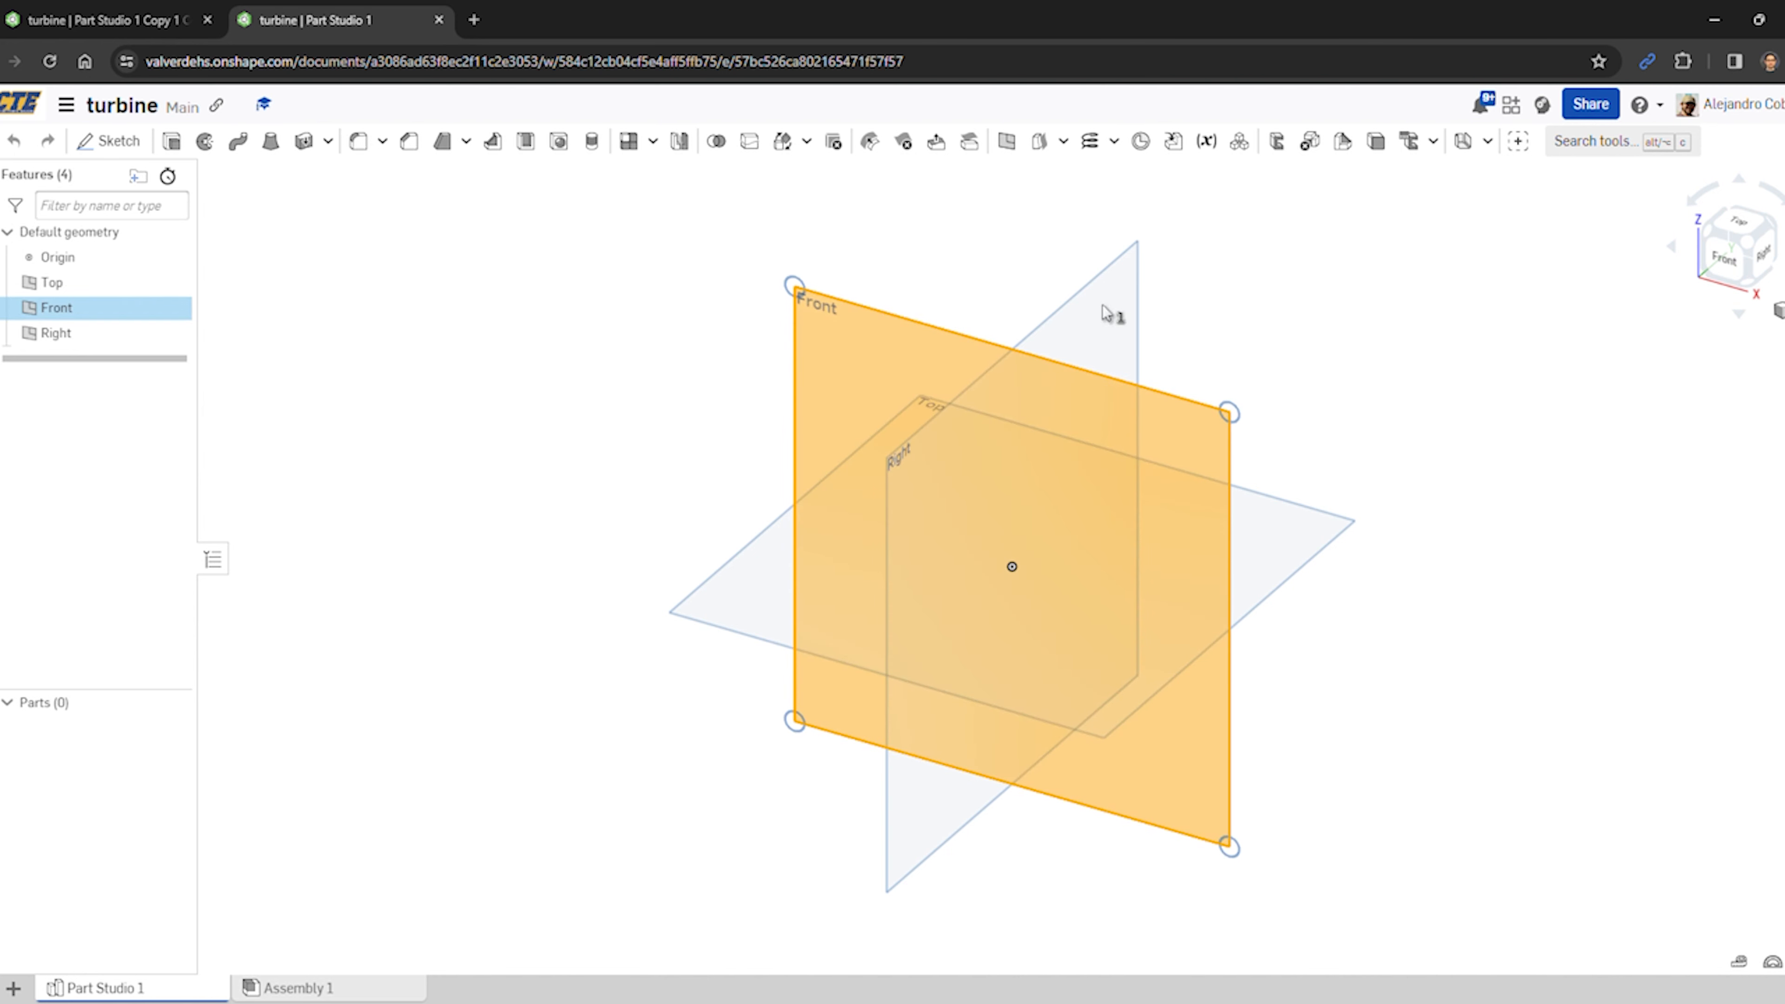
key(n)
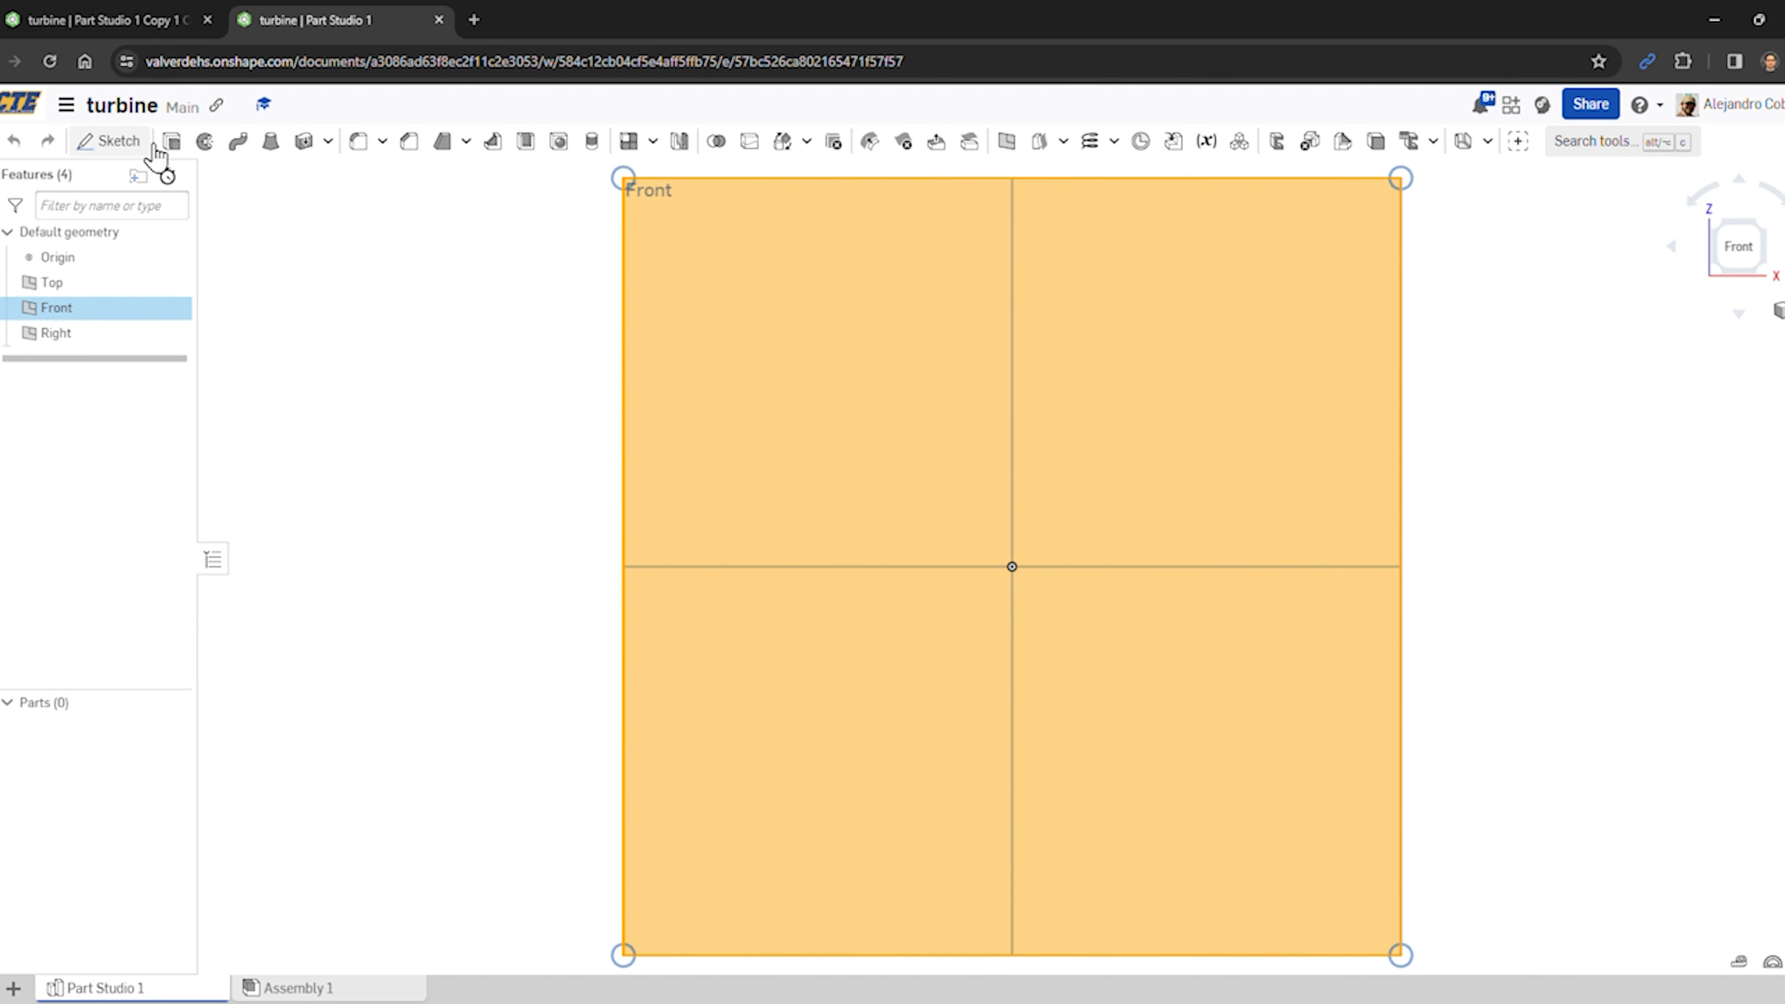
click(66, 105)
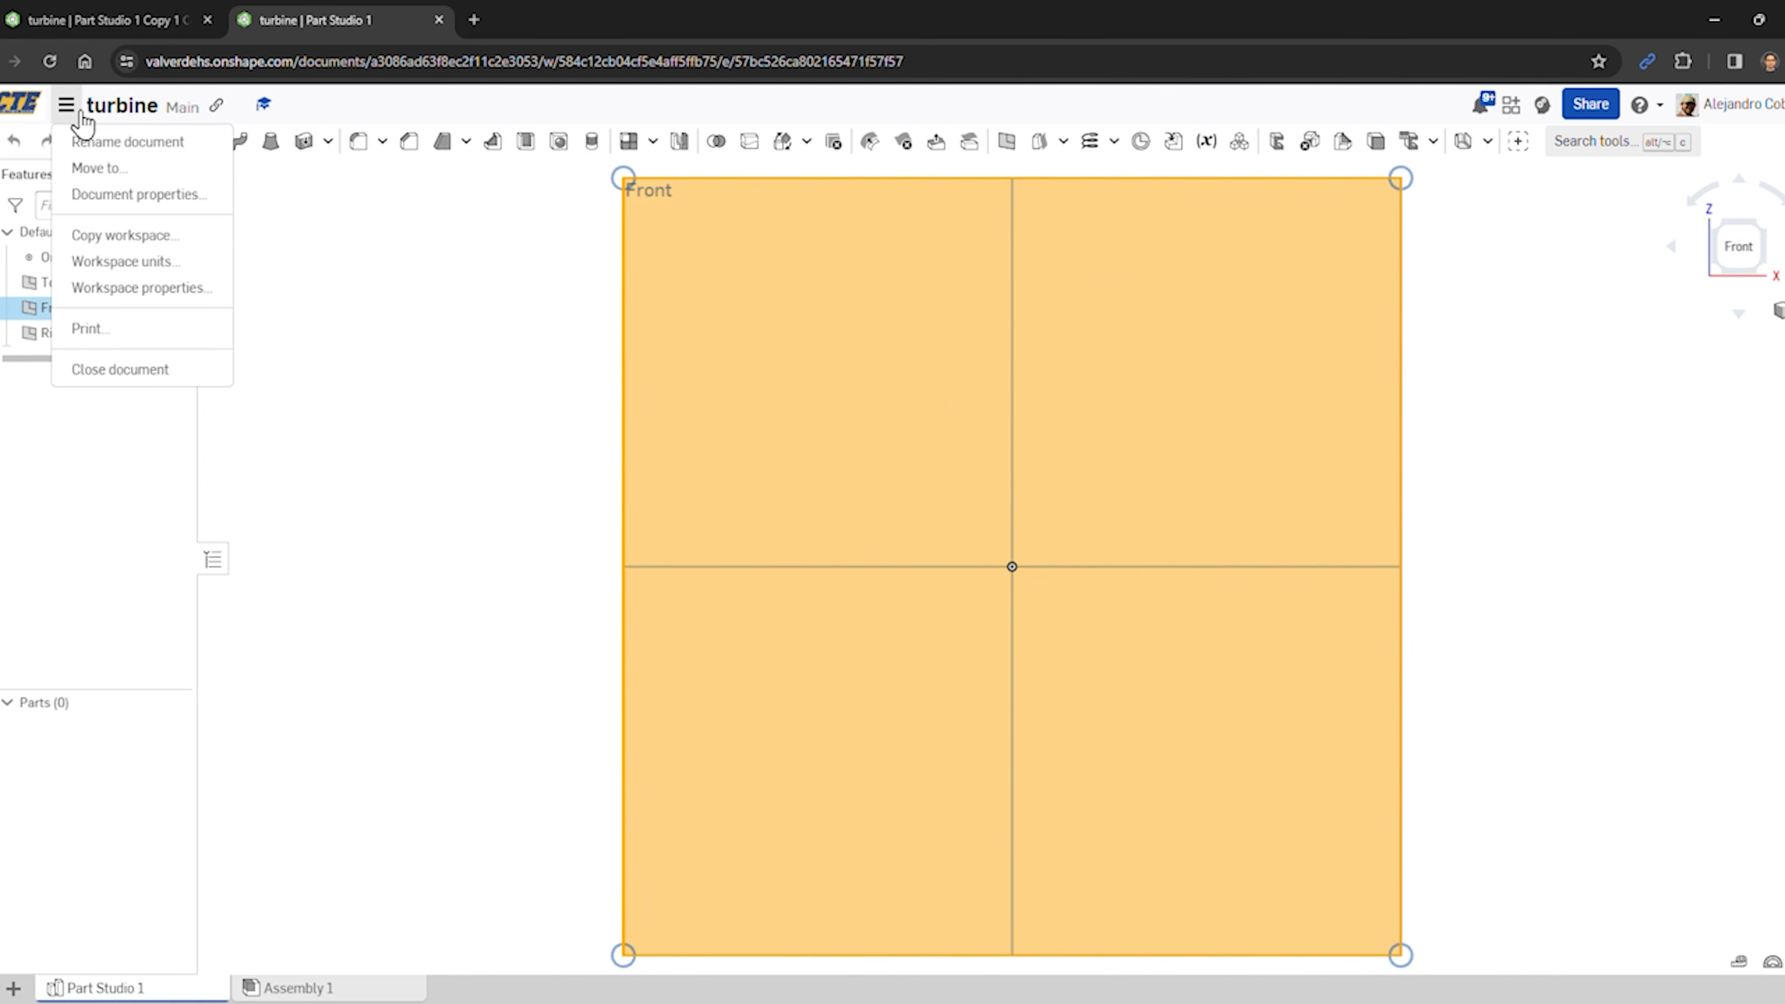
click(133, 261)
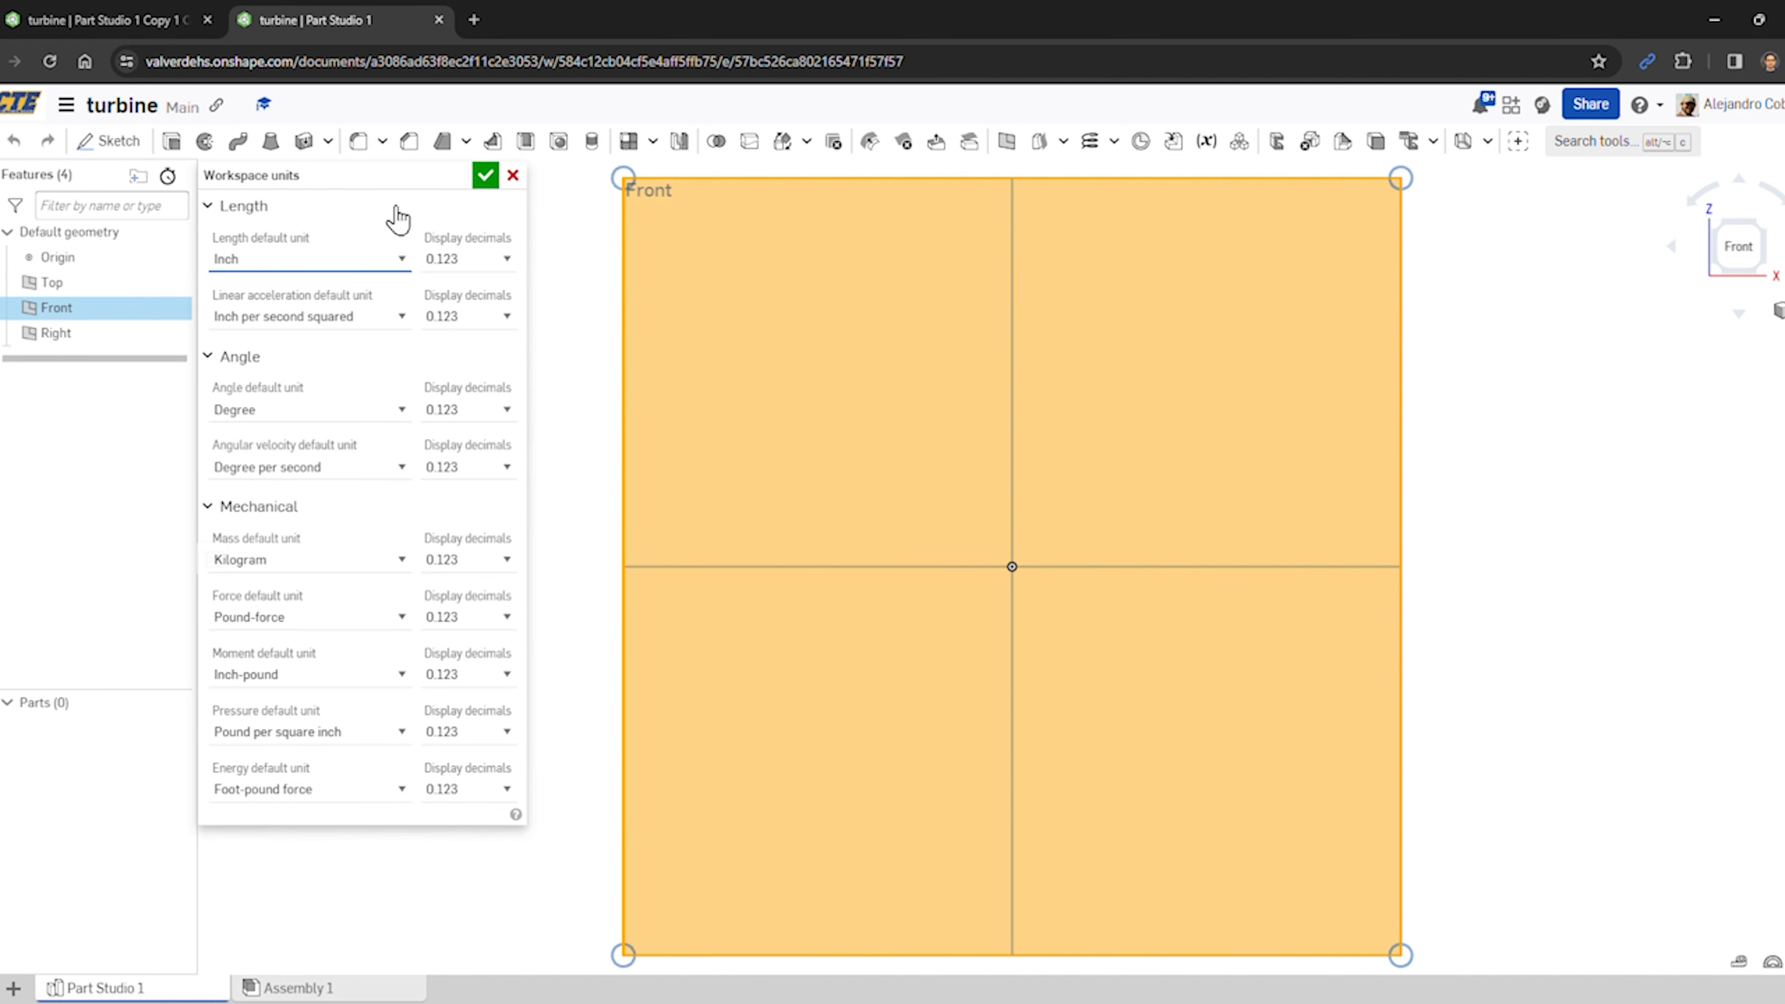
click(485, 176)
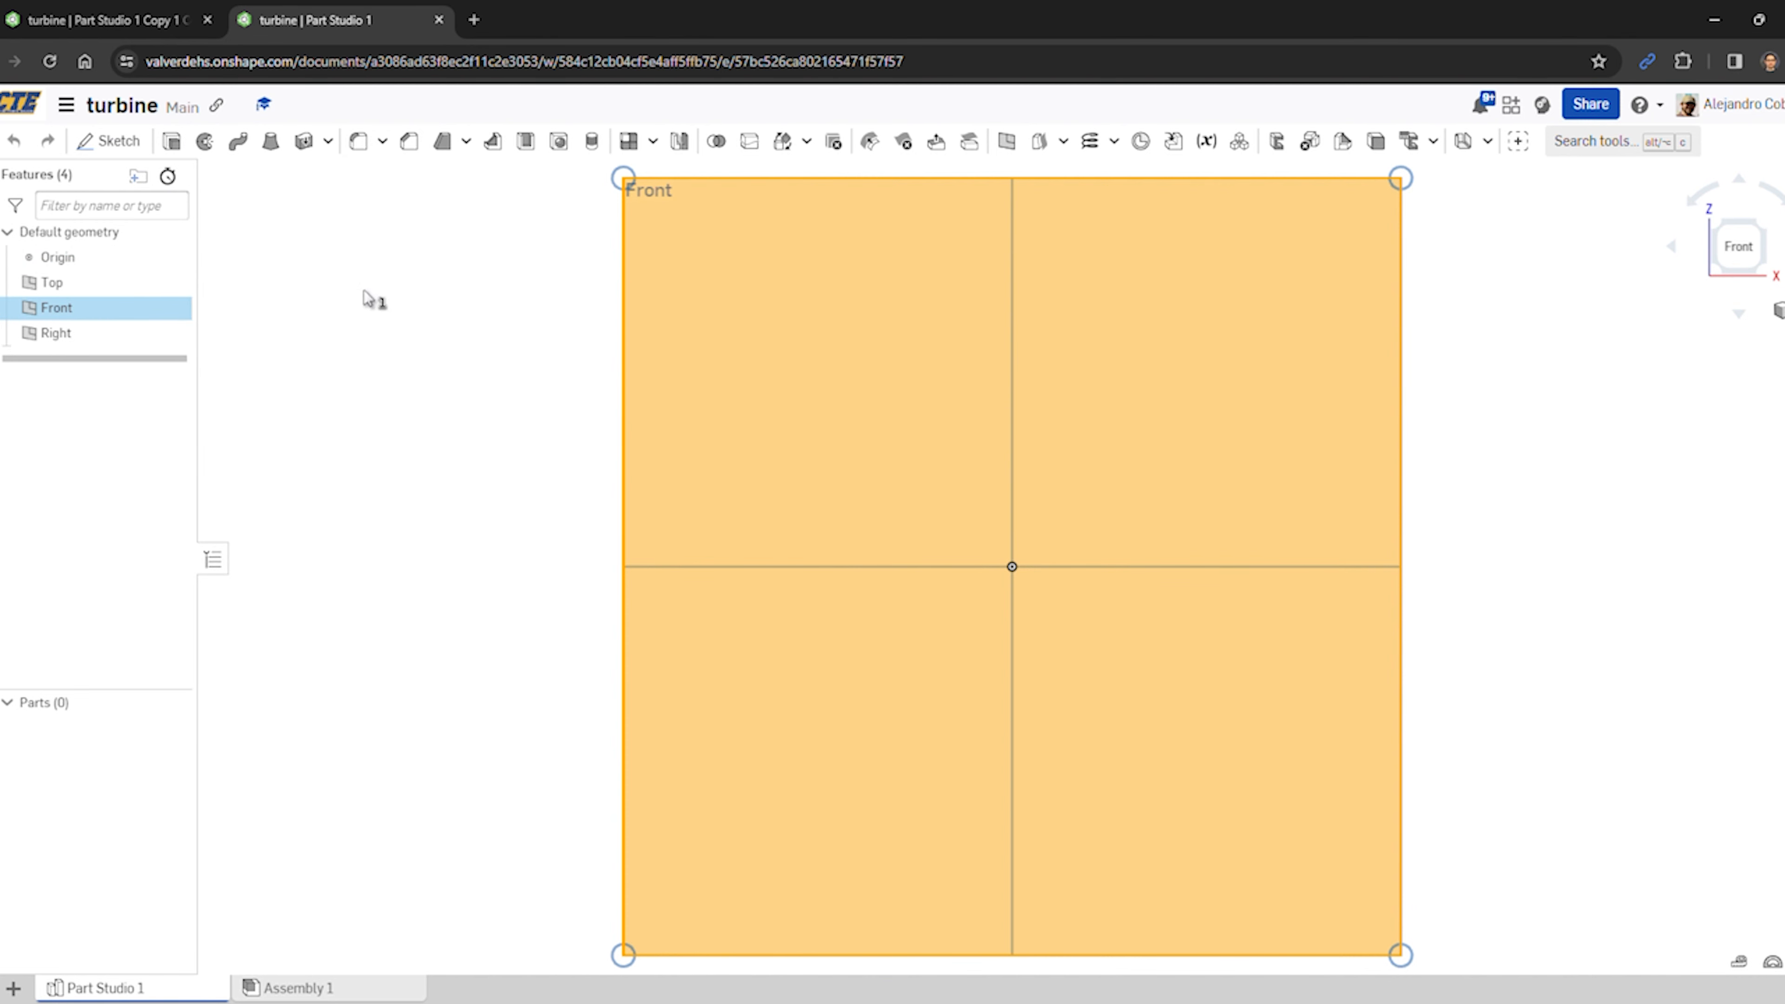
- Sketch a circle centred on the origin on the Front plane and dimension its diameter to 2 in
click(113, 141)
click(238, 141)
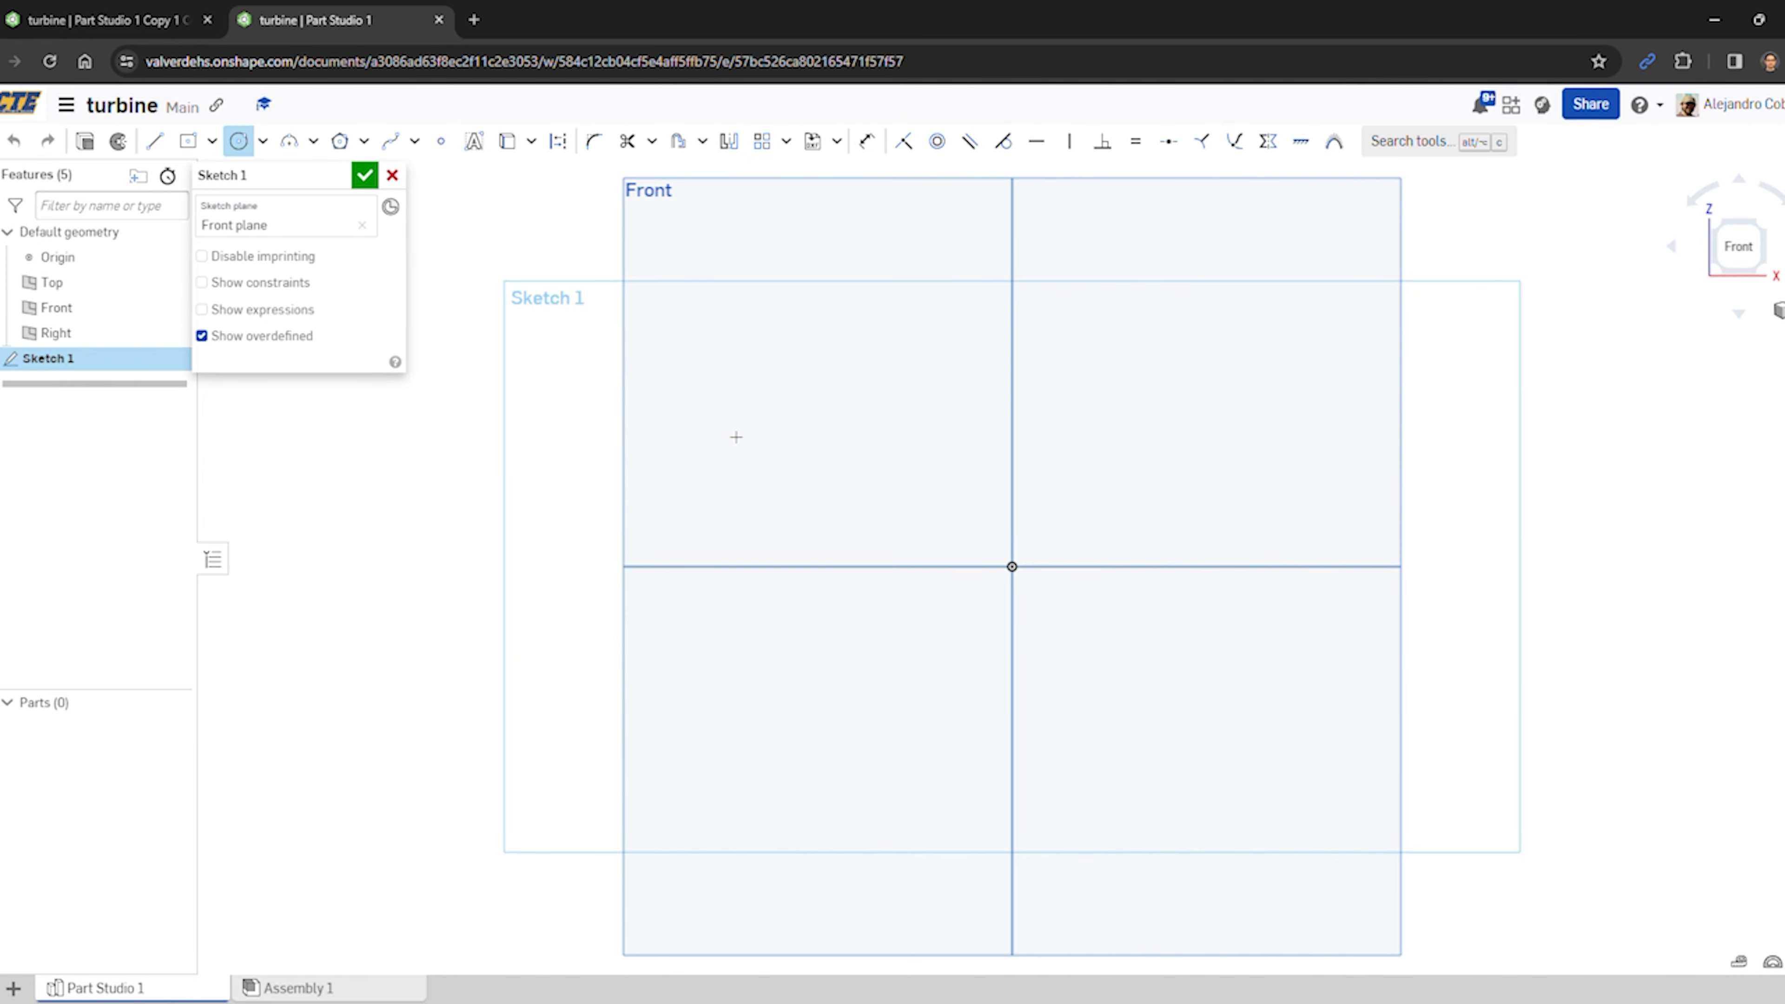
click(1012, 567)
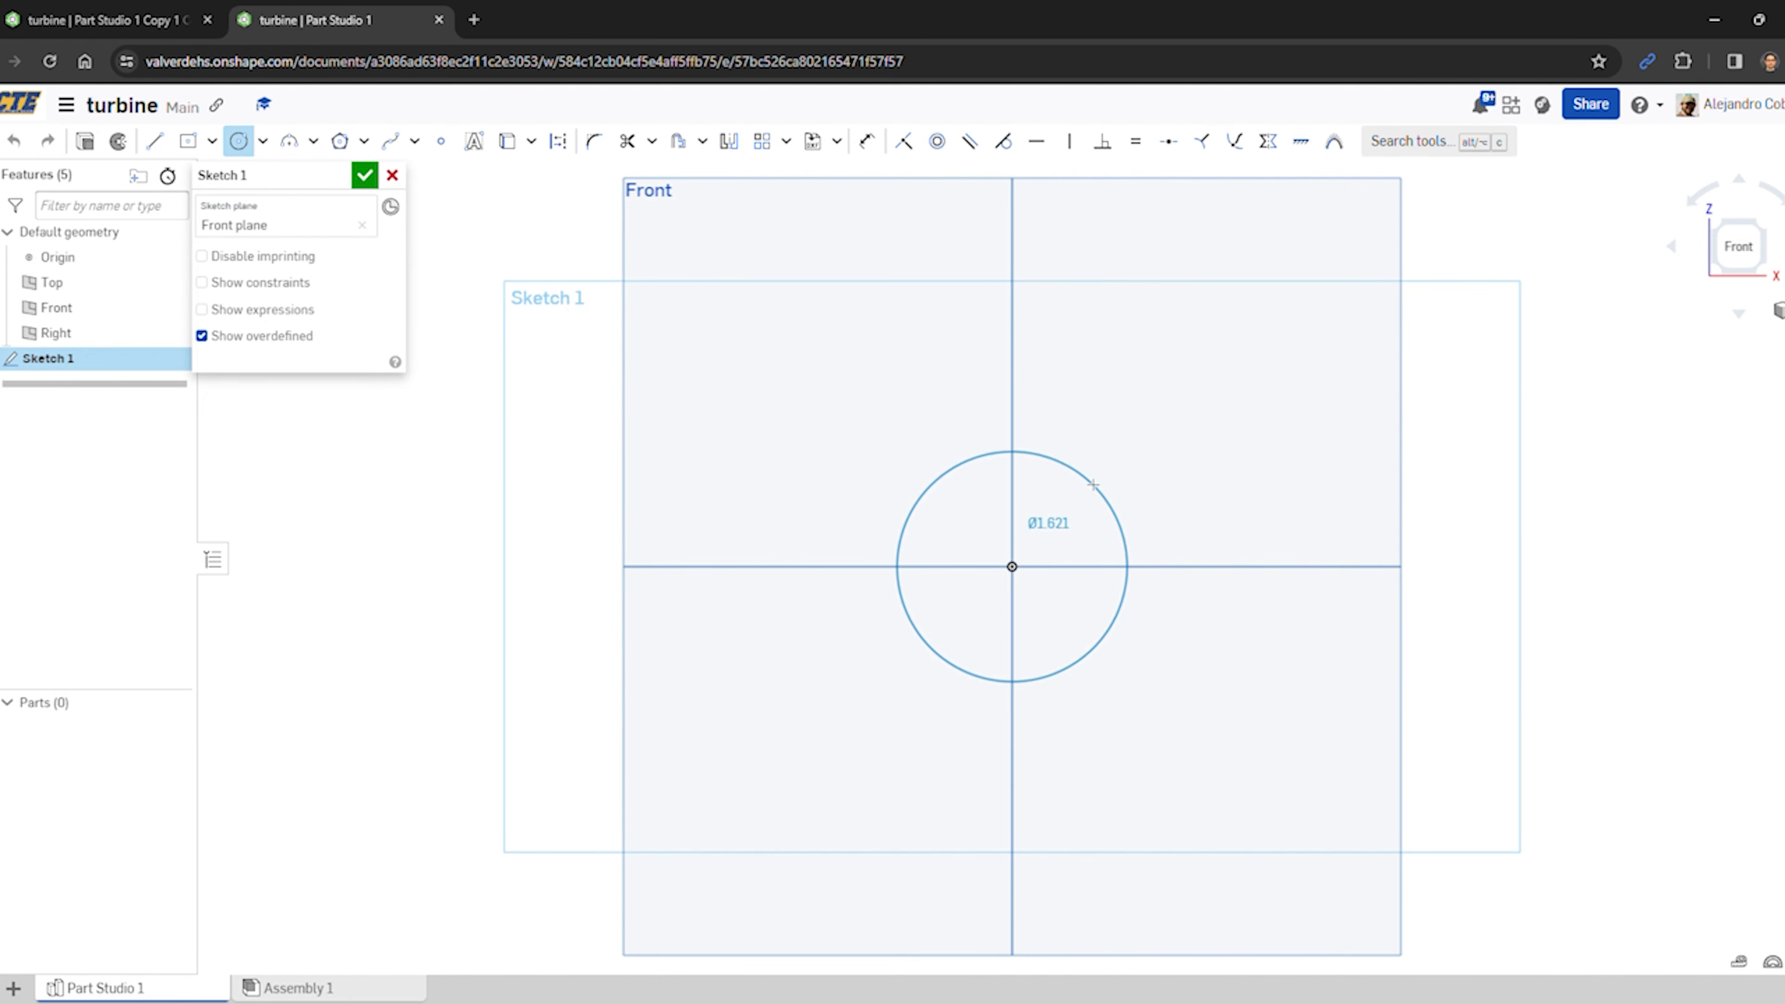
click(1114, 511)
key(d)
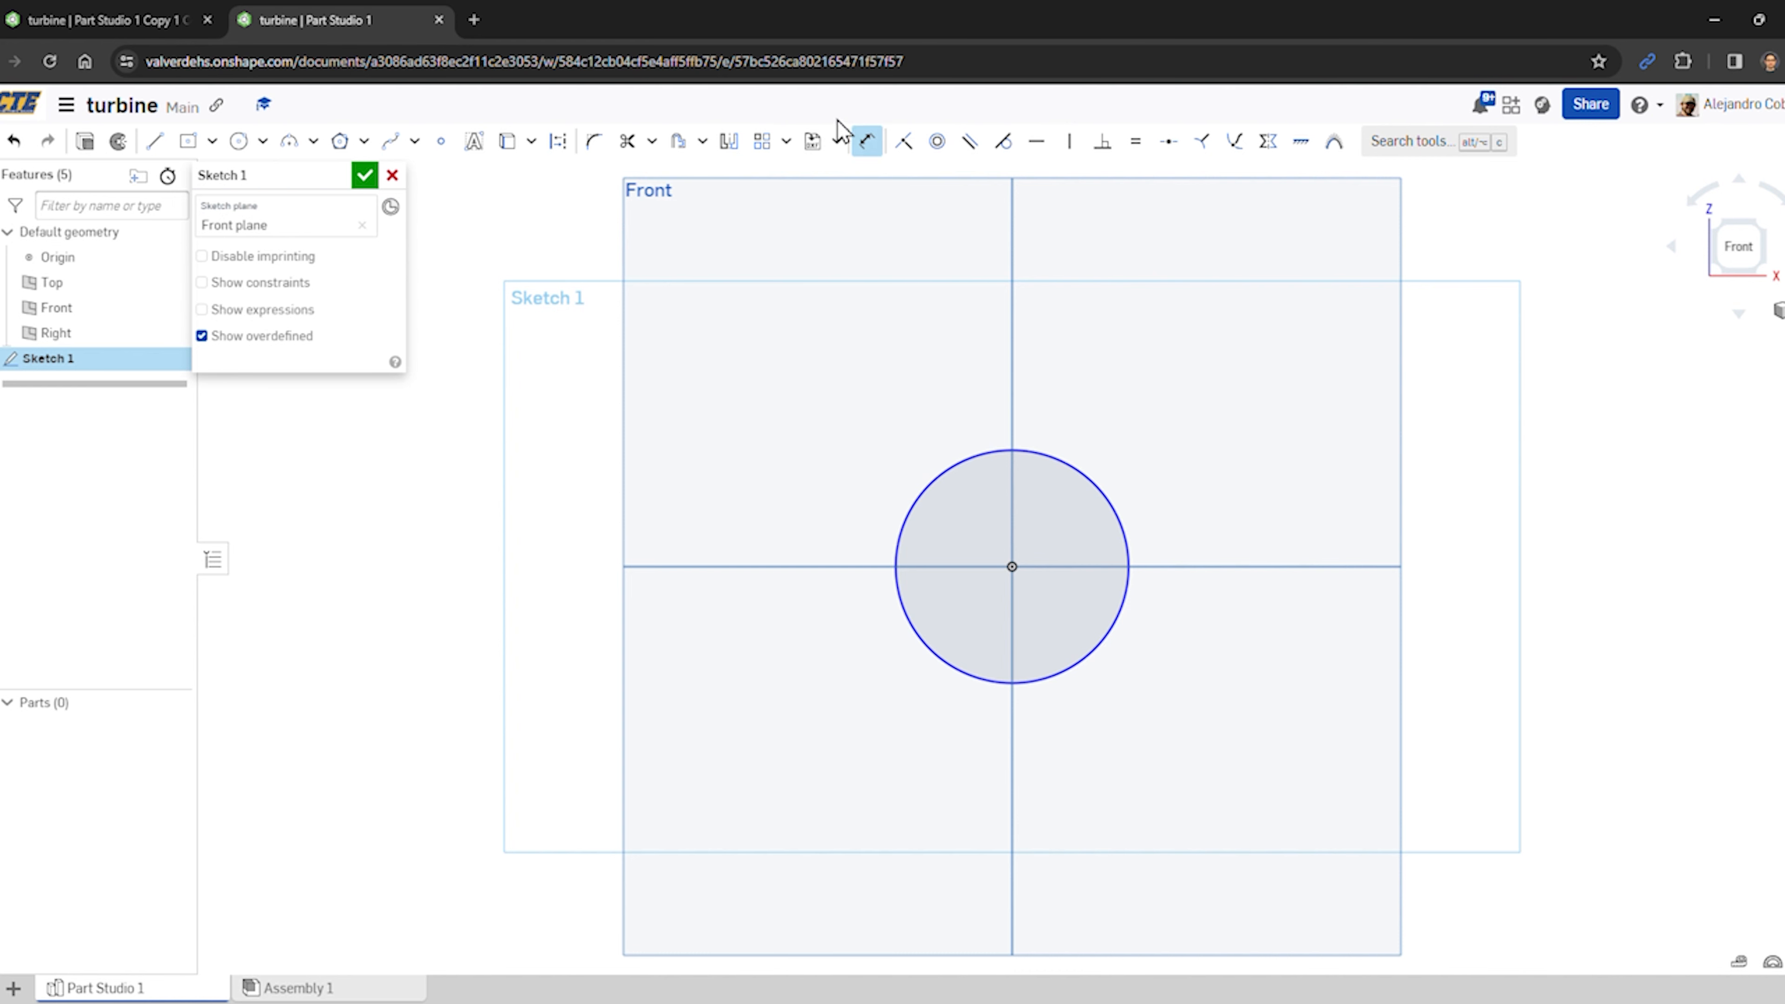
click(1057, 460)
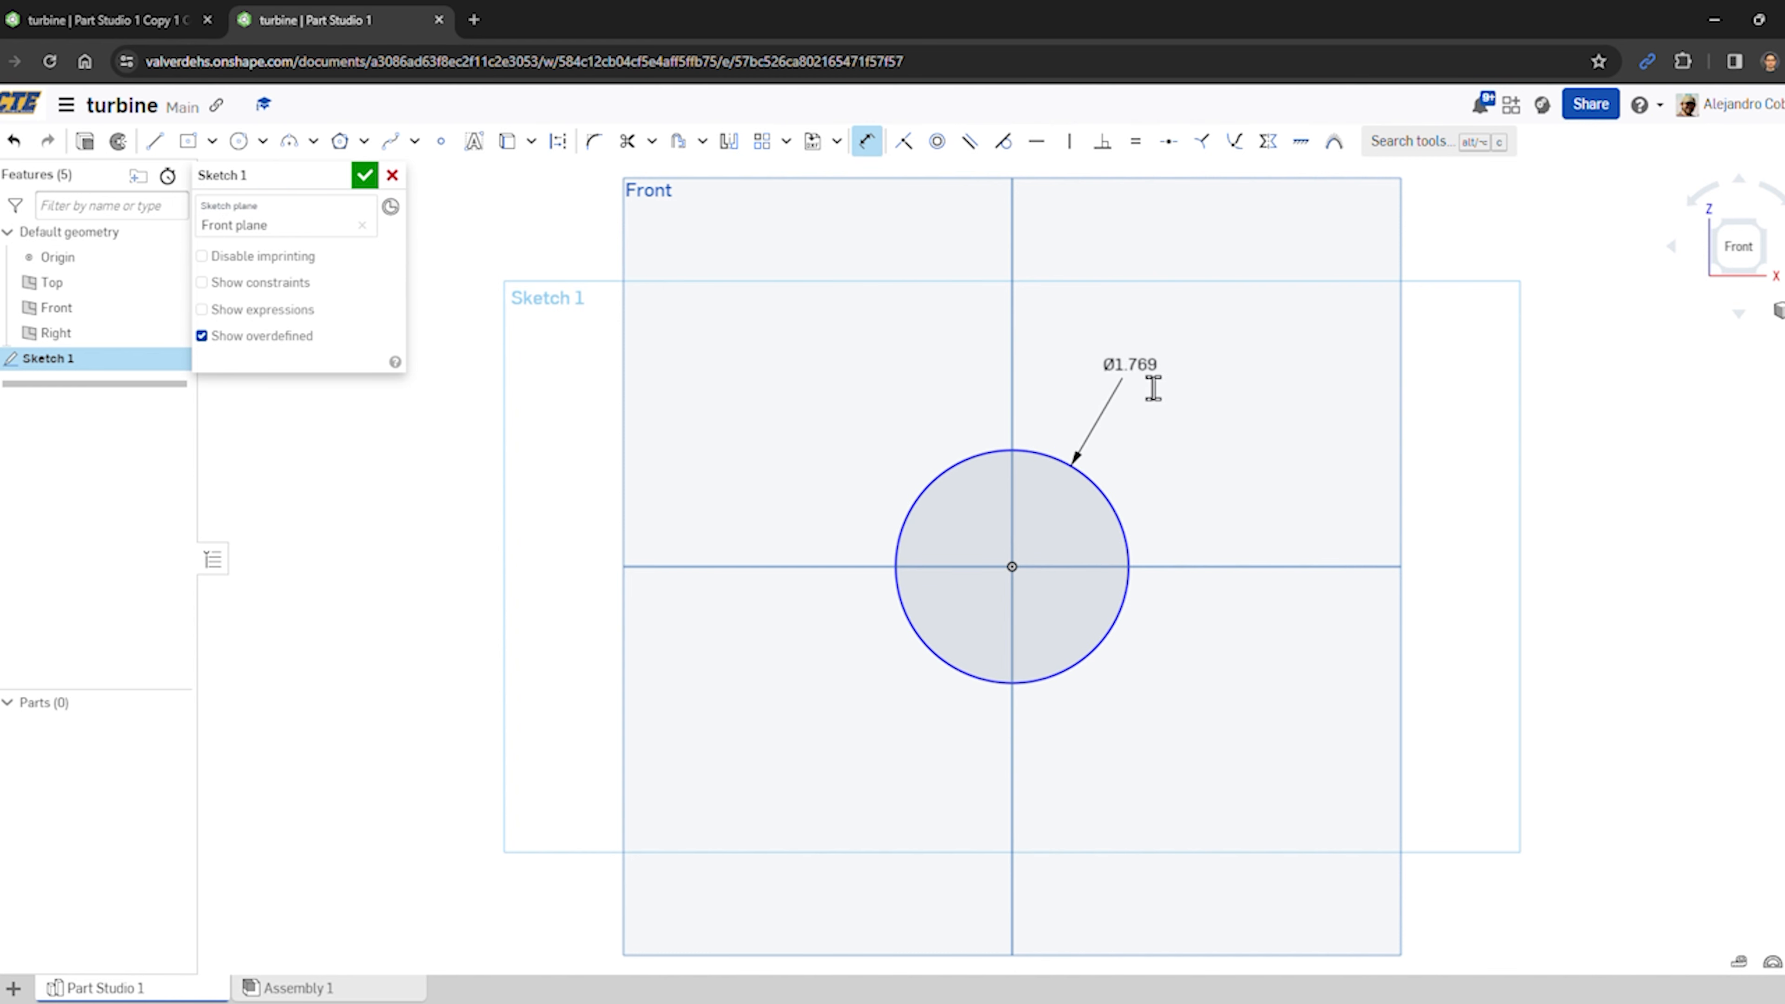
click(1153, 388)
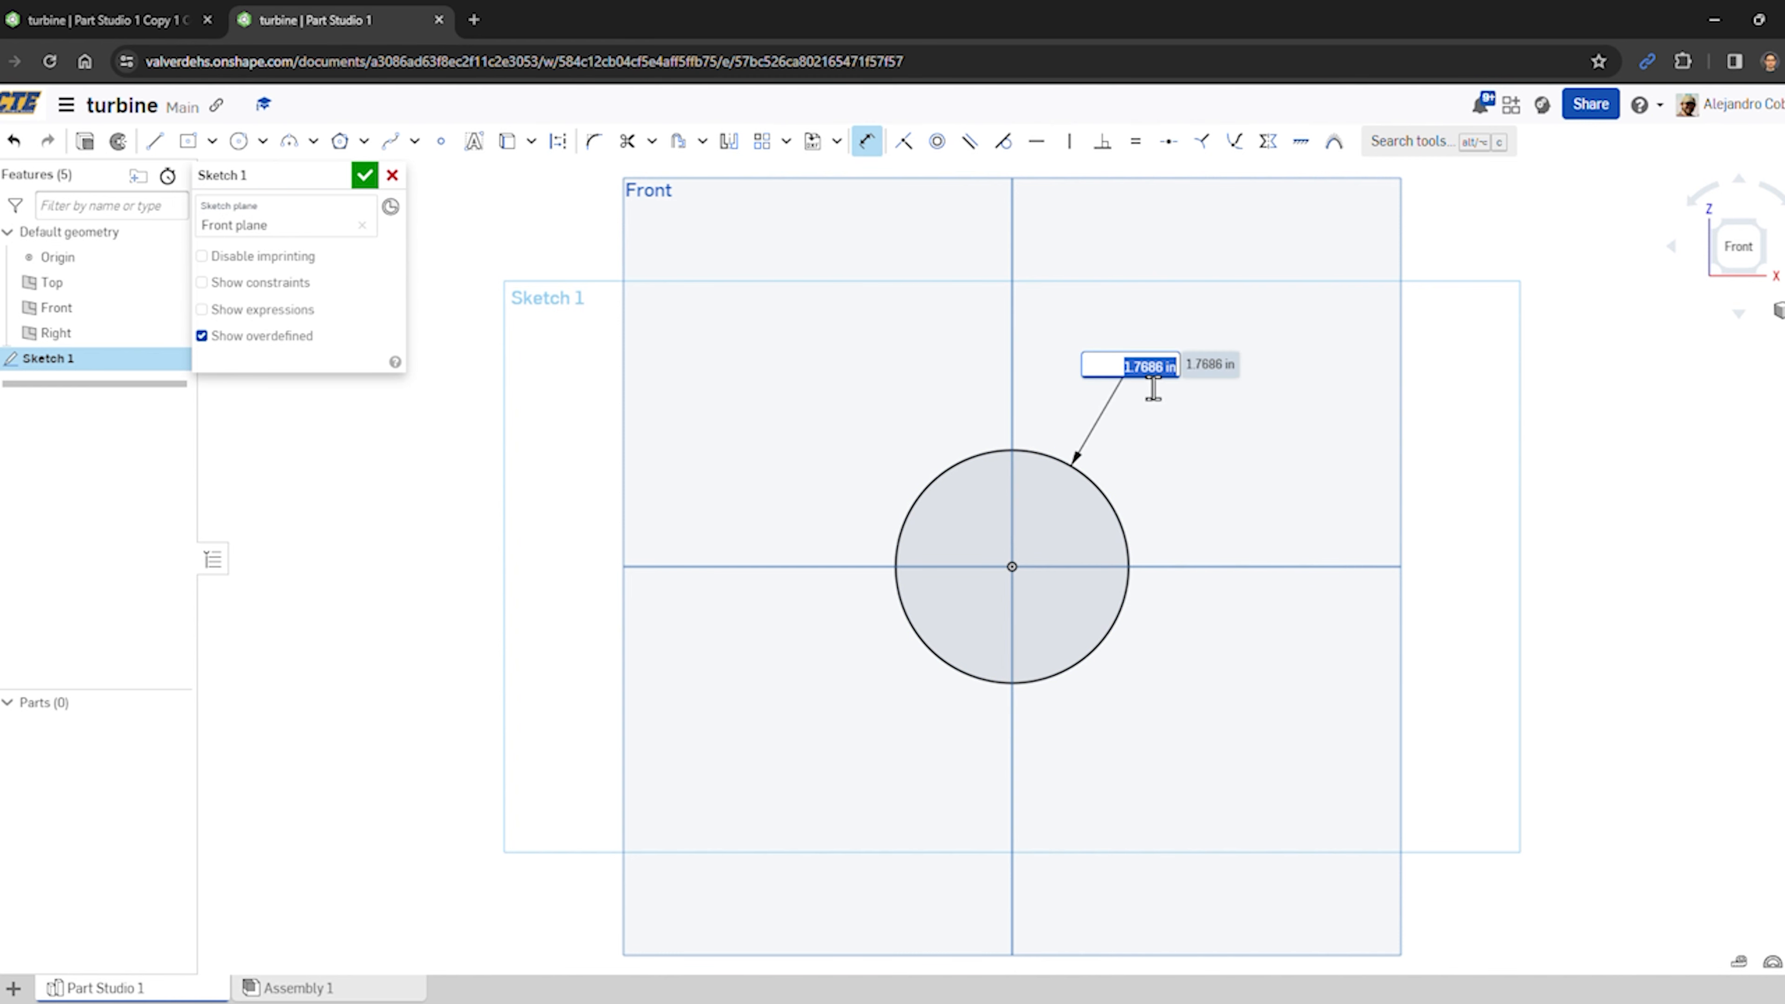
key(Return)
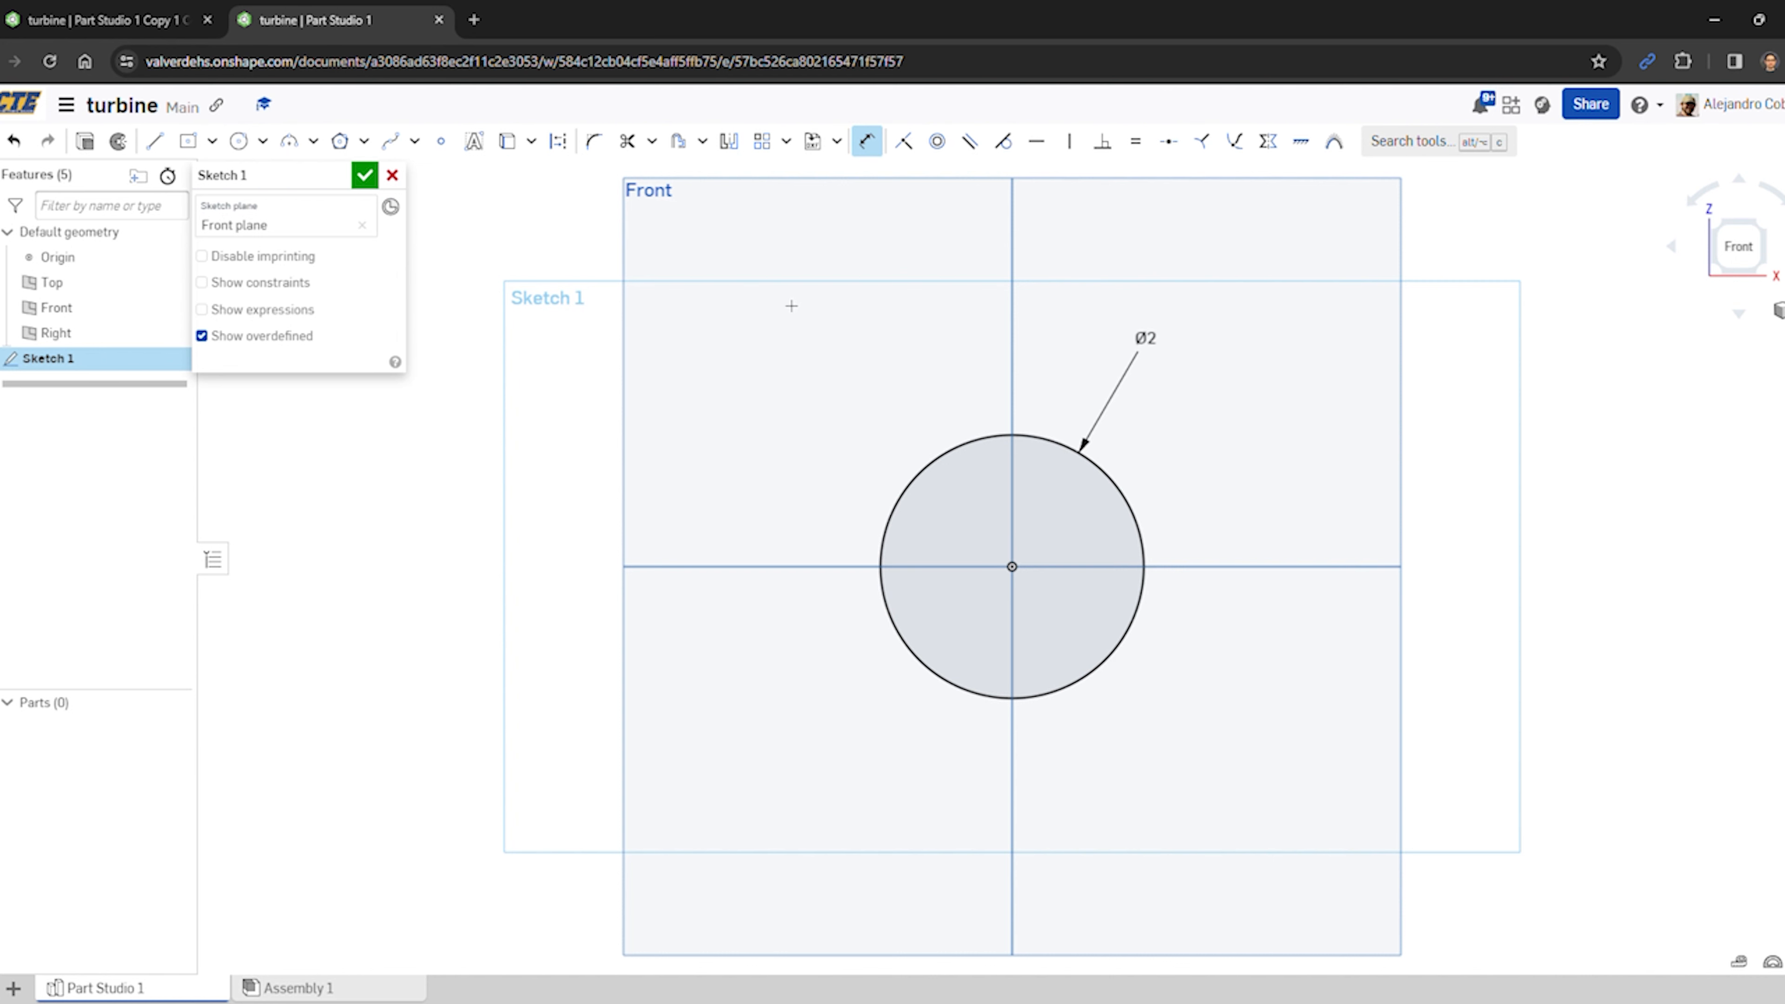
- Extrude the circle symmetrically as a new solid disc with a depth of 0.2 in
click(85, 141)
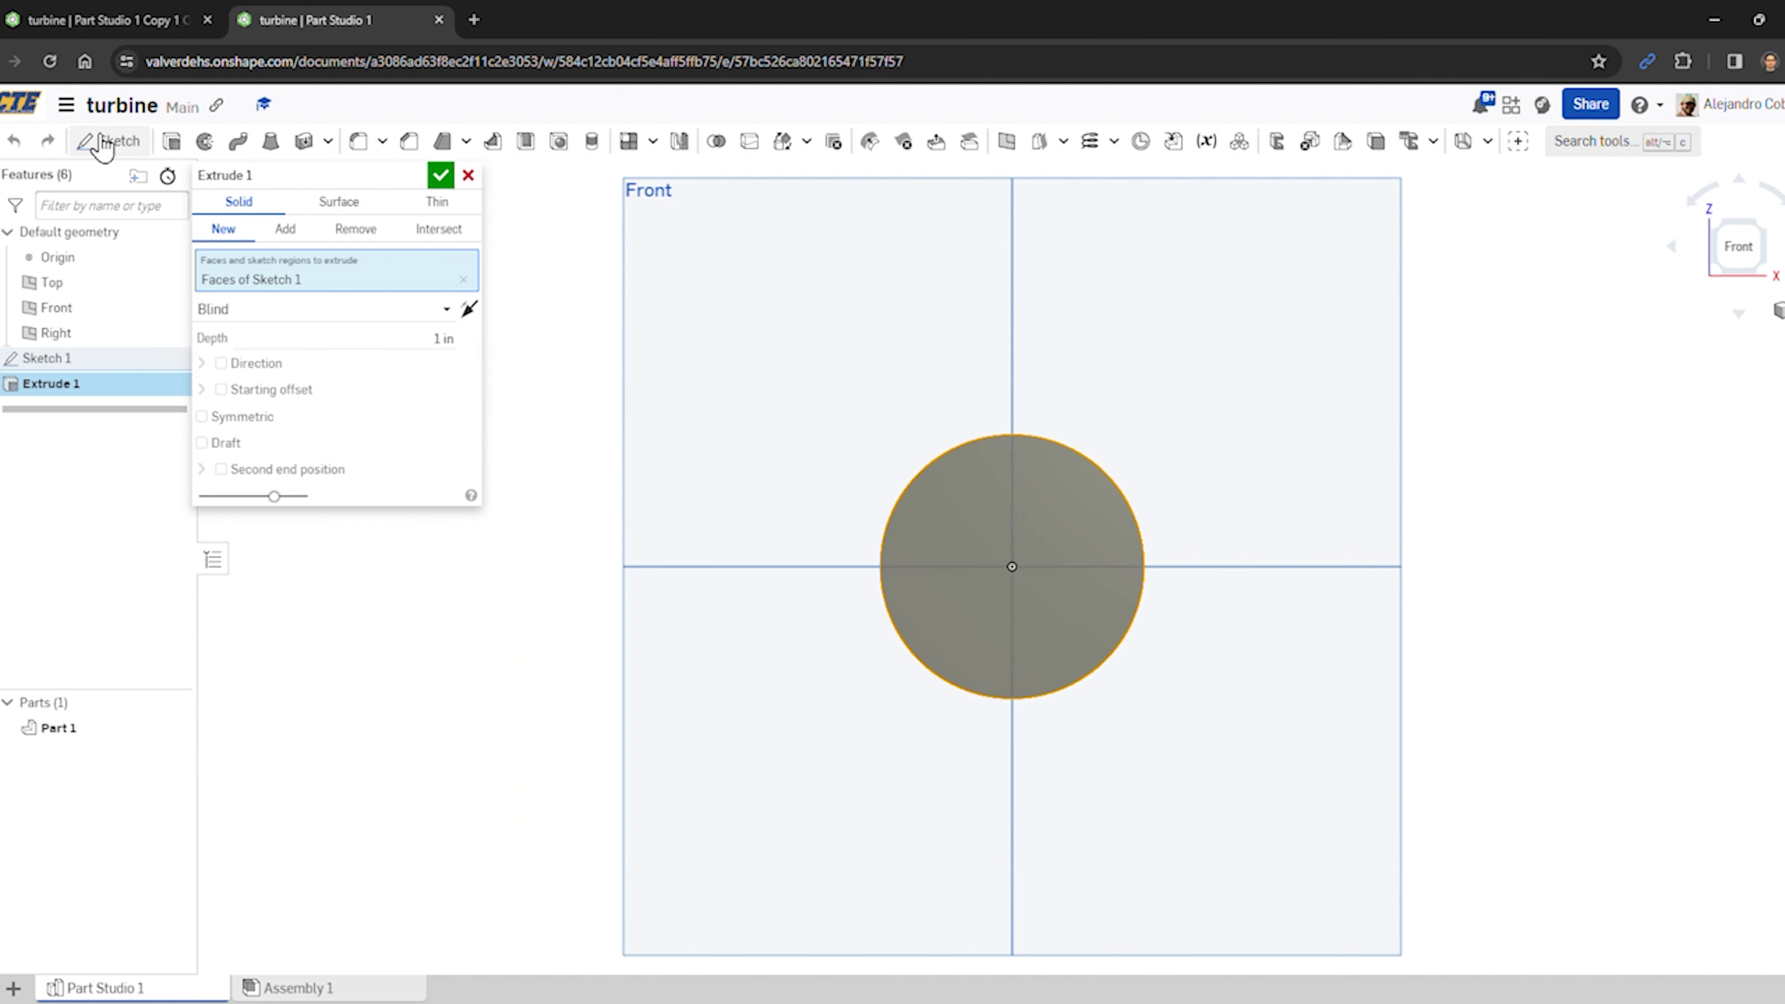
click(247, 426)
click(440, 342)
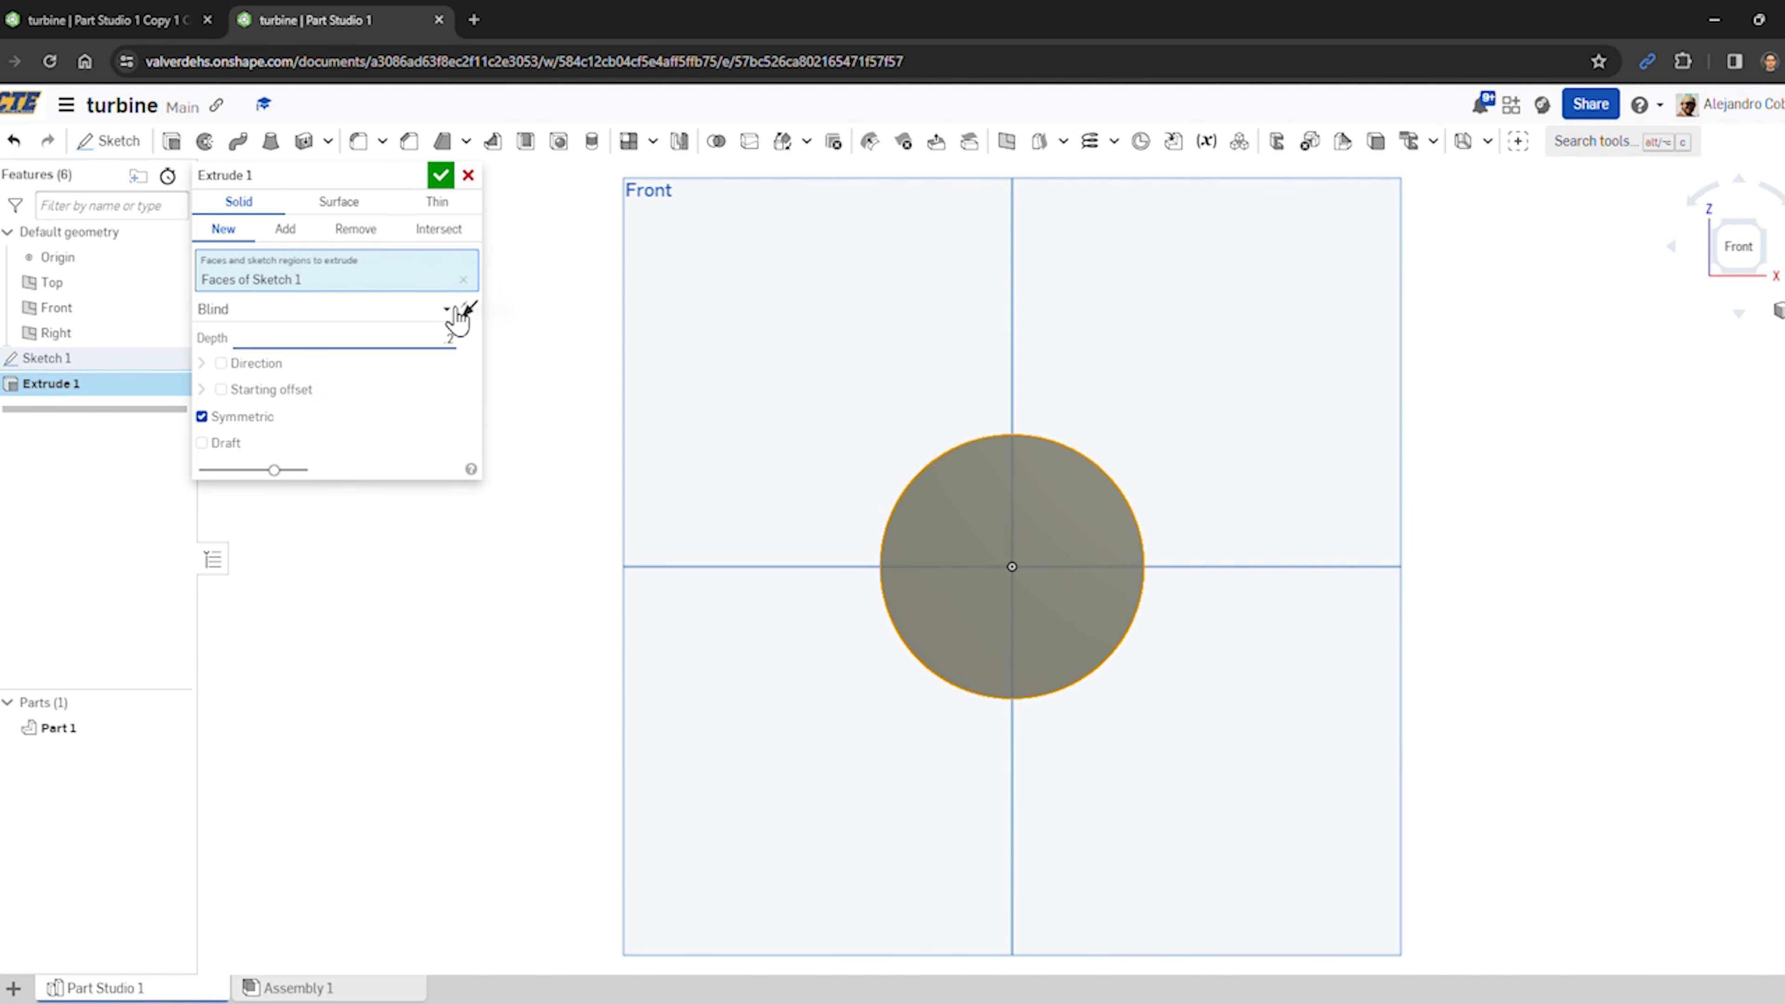
click(441, 175)
- Start a sketch on the Top plane and project the disc's two long edges into it as construction lines
right_drag(761, 447, 712, 481)
middle_drag(760, 484, 586, 626)
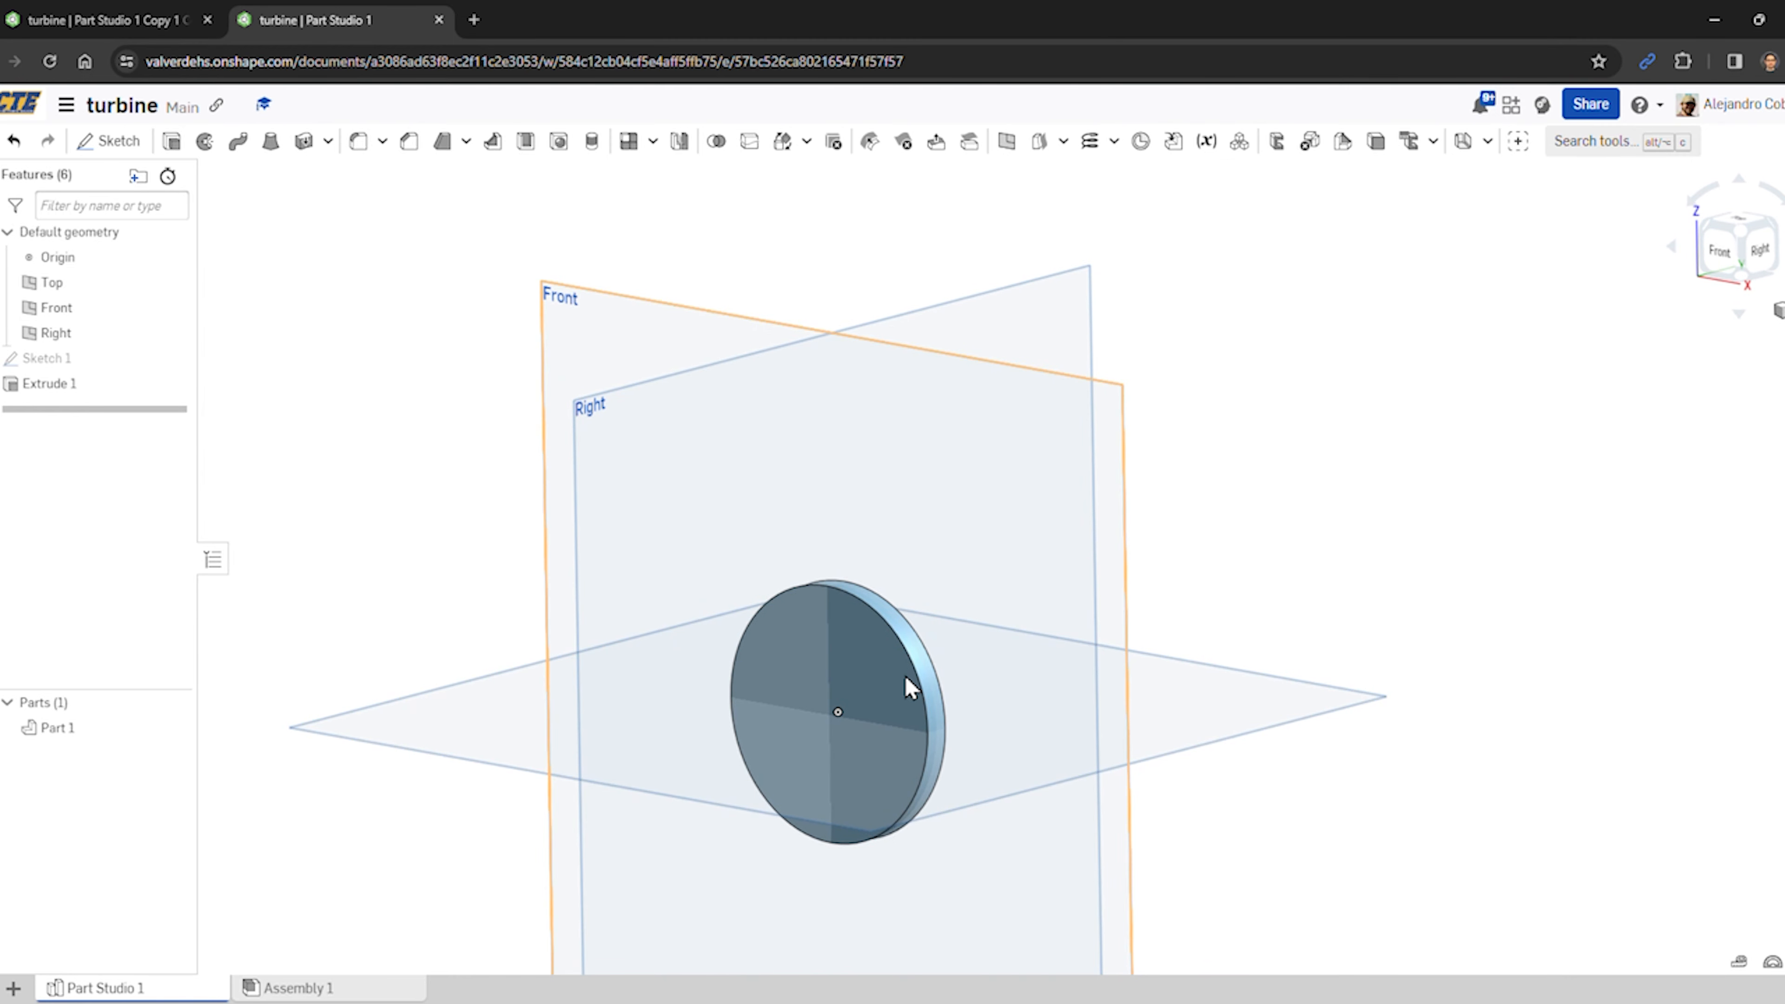
scroll(752, 635, up, 1)
middle_drag(601, 531, 593, 430)
click(1741, 222)
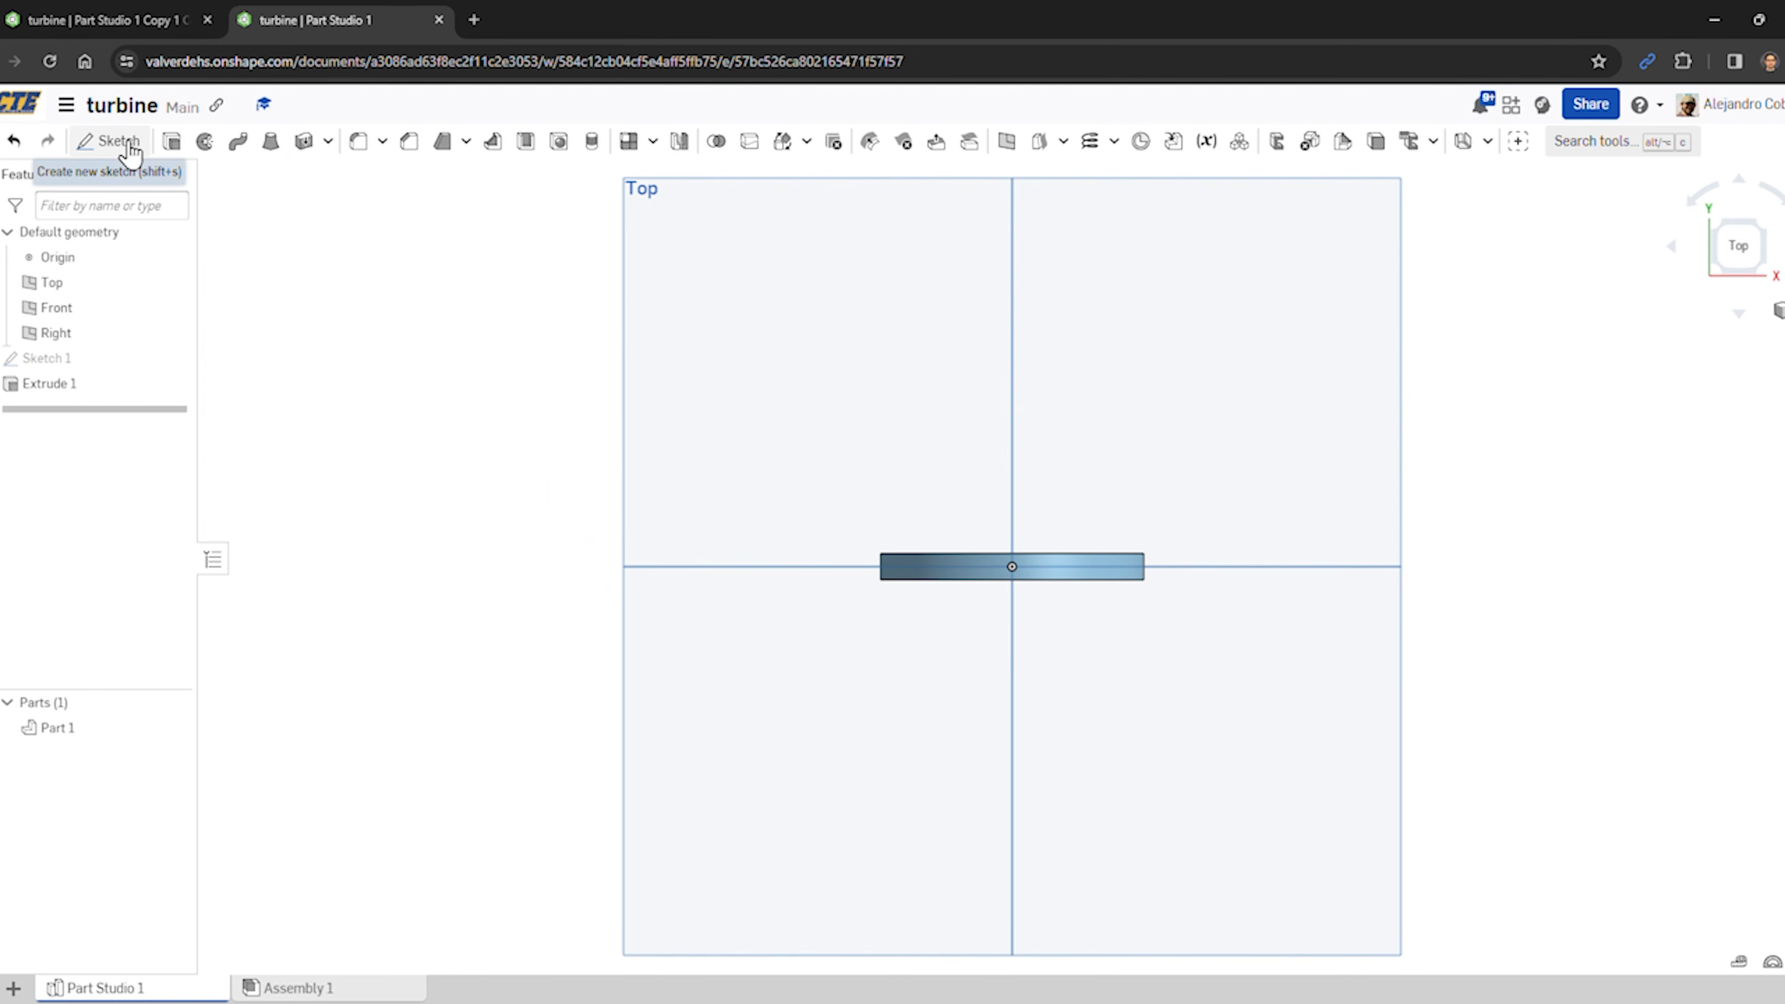
click(115, 142)
click(667, 296)
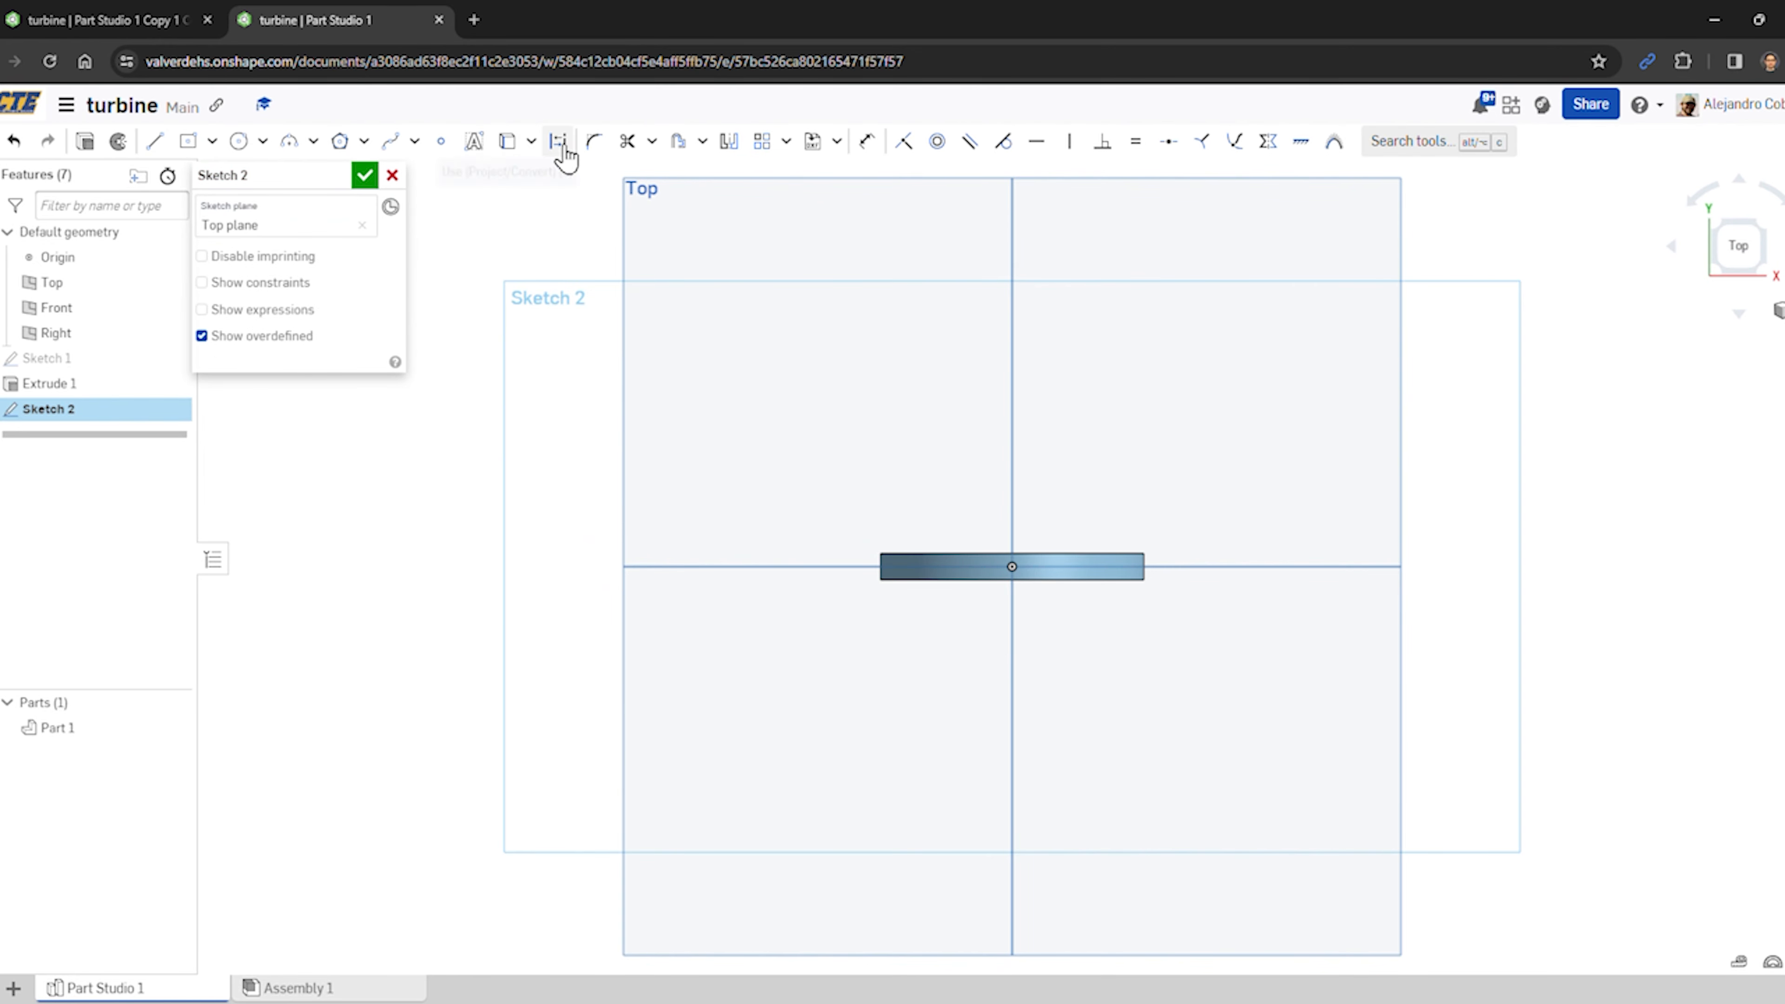
click(516, 144)
scroll(1119, 707, up, 3)
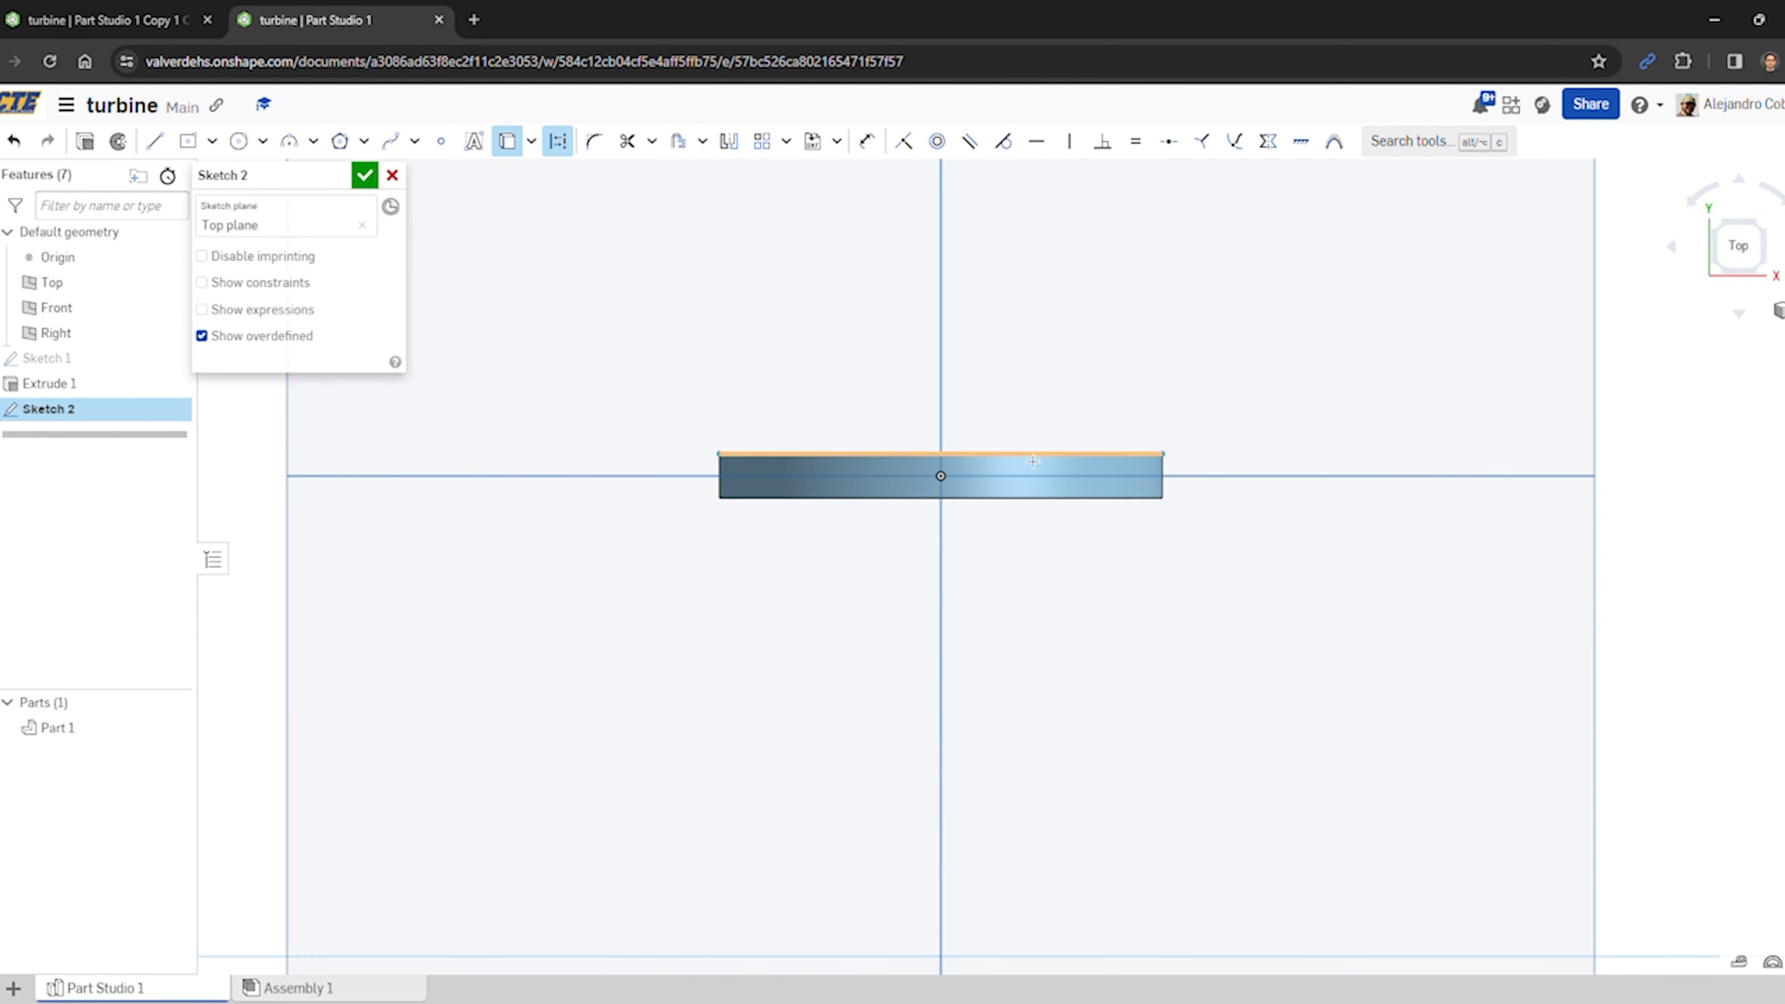
click(1031, 472)
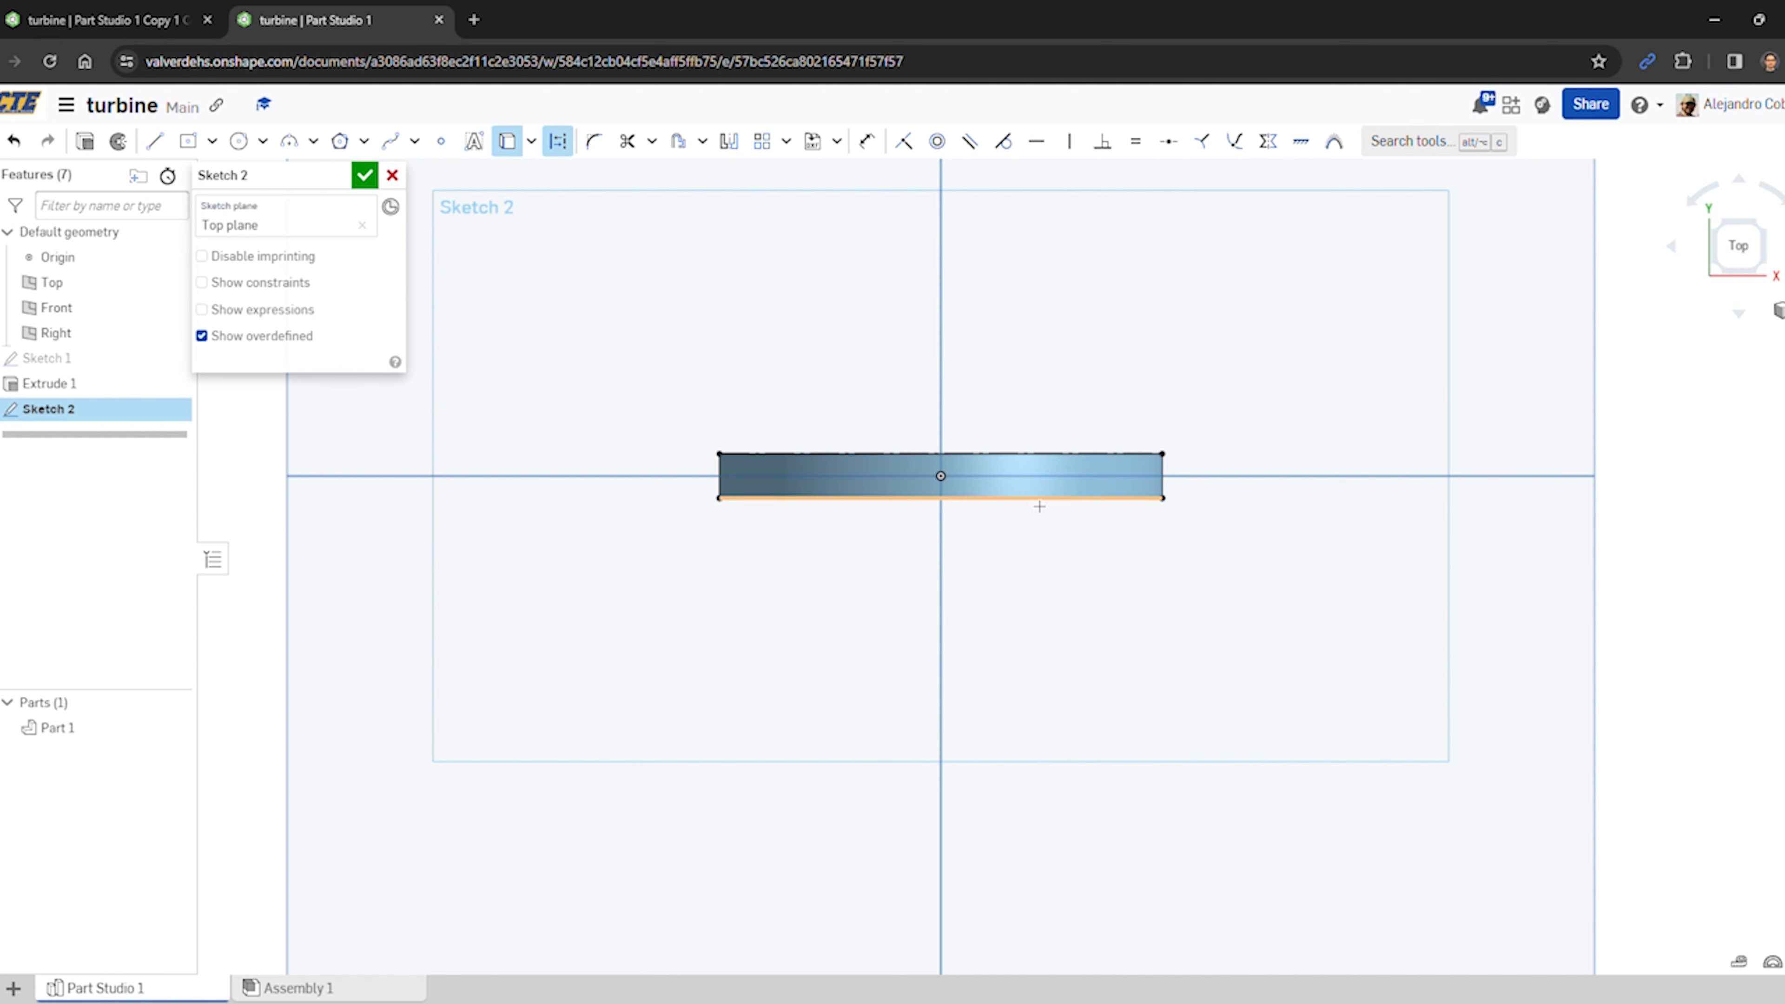
click(1039, 499)
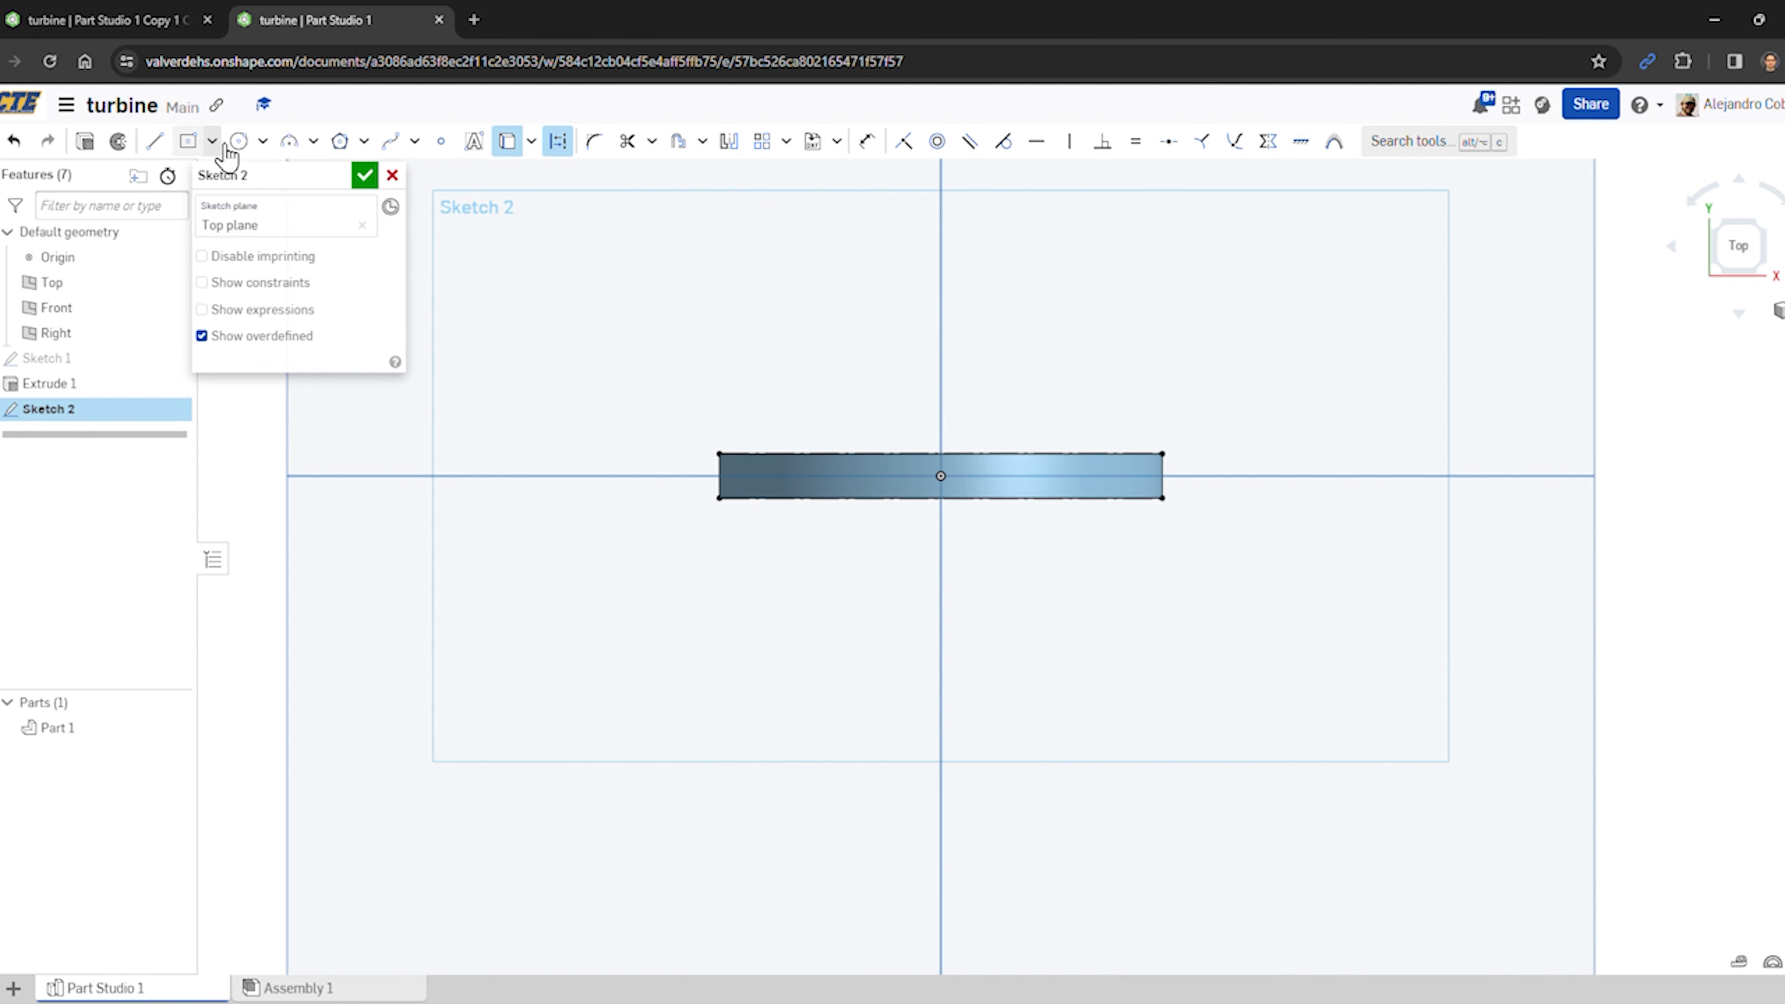
- Draw a construction center point rectangle on the origin, about 2.64 in wide and 2.27 in high
click(212, 142)
click(279, 212)
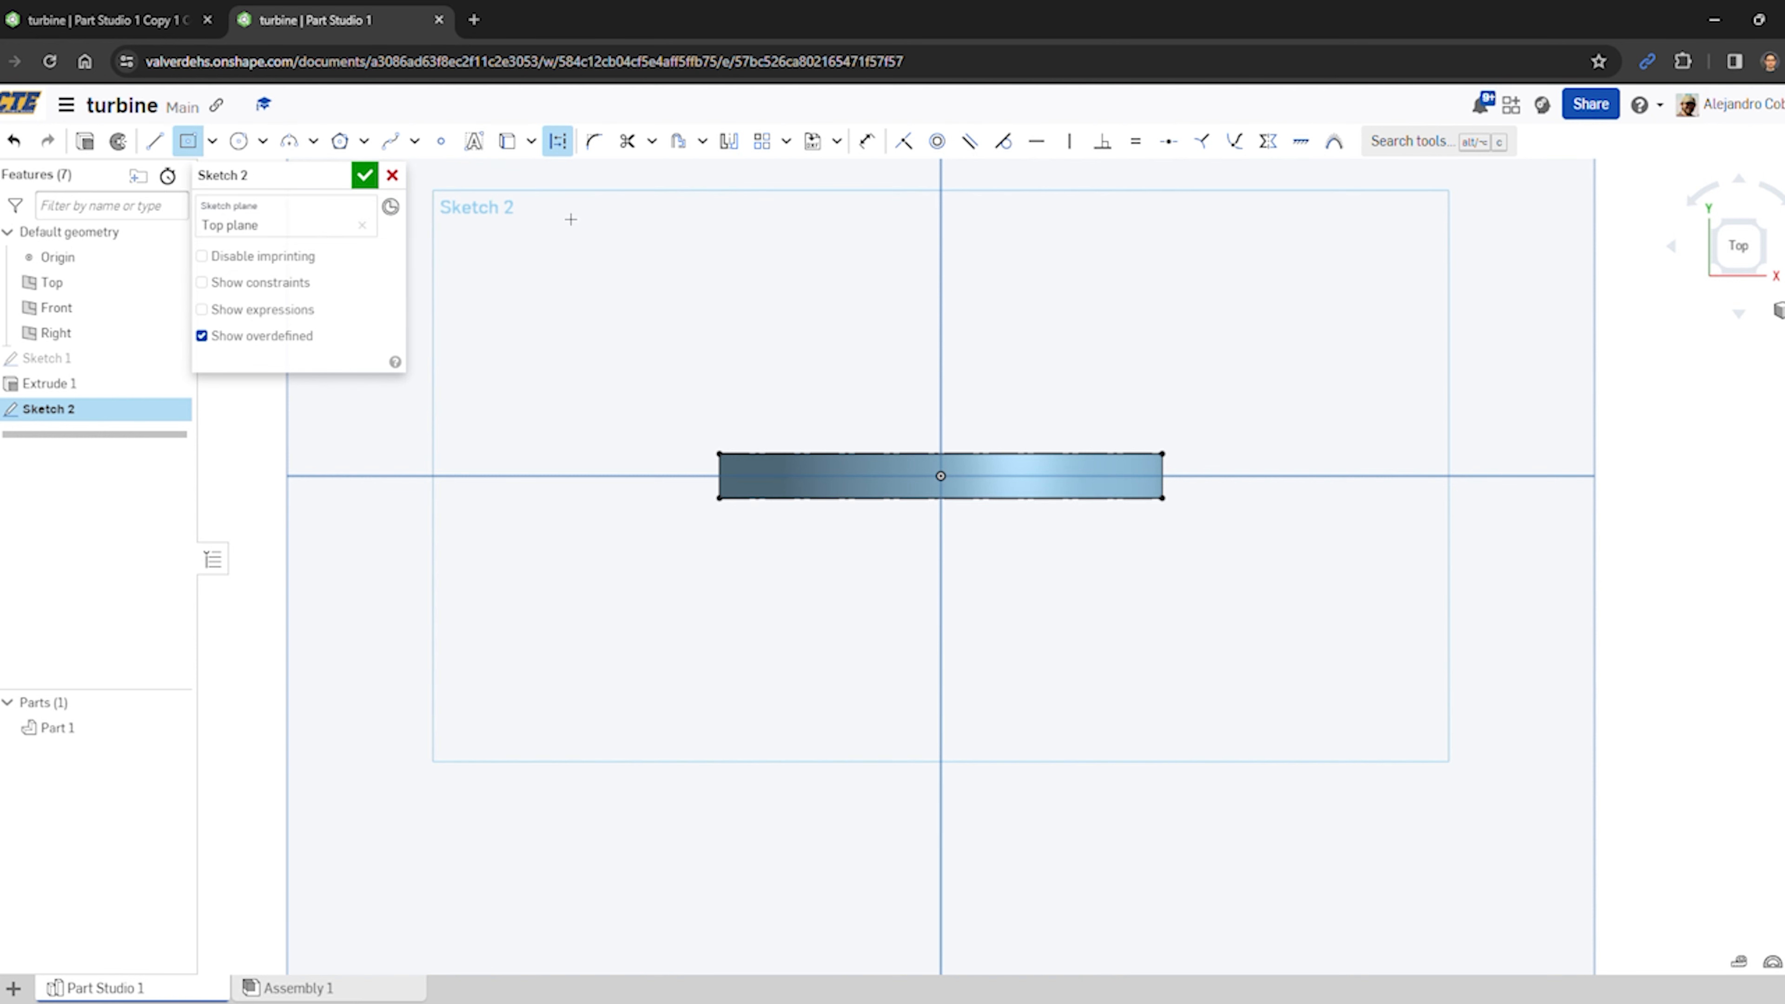
click(940, 476)
click(1234, 226)
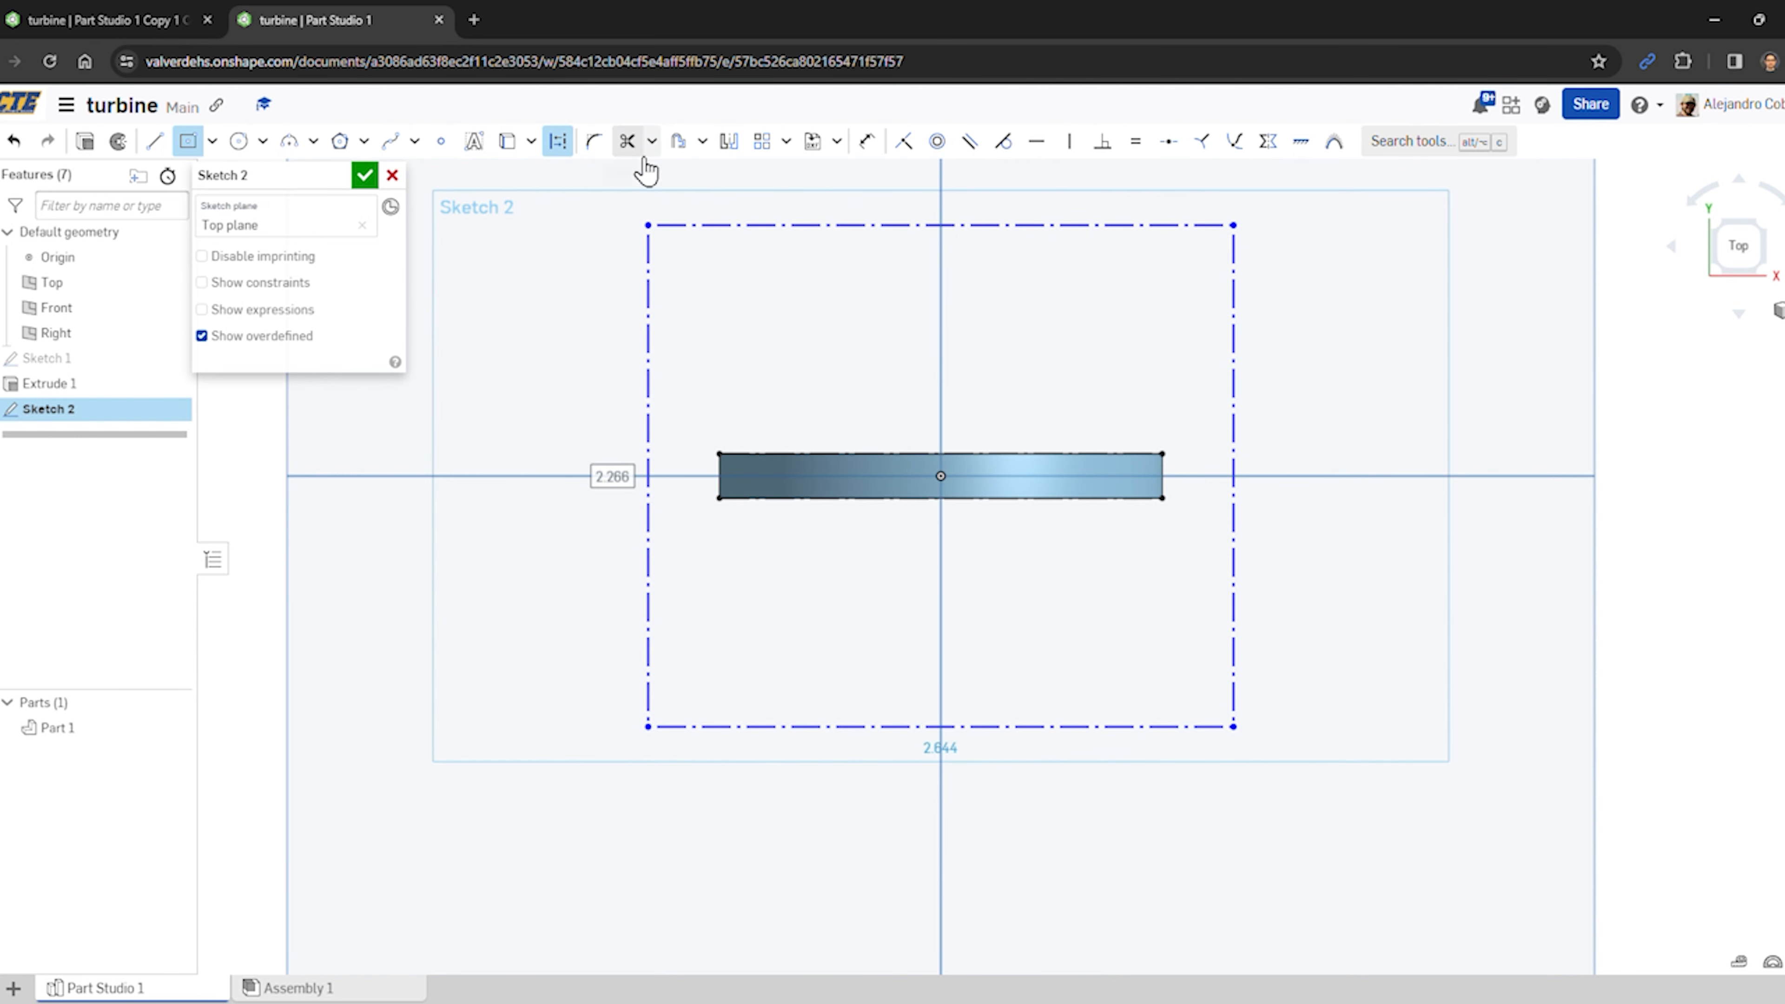
- Turn off construction mode and apply an equal constraint between two adjacent sides of the rectangle to make it a square
click(187, 140)
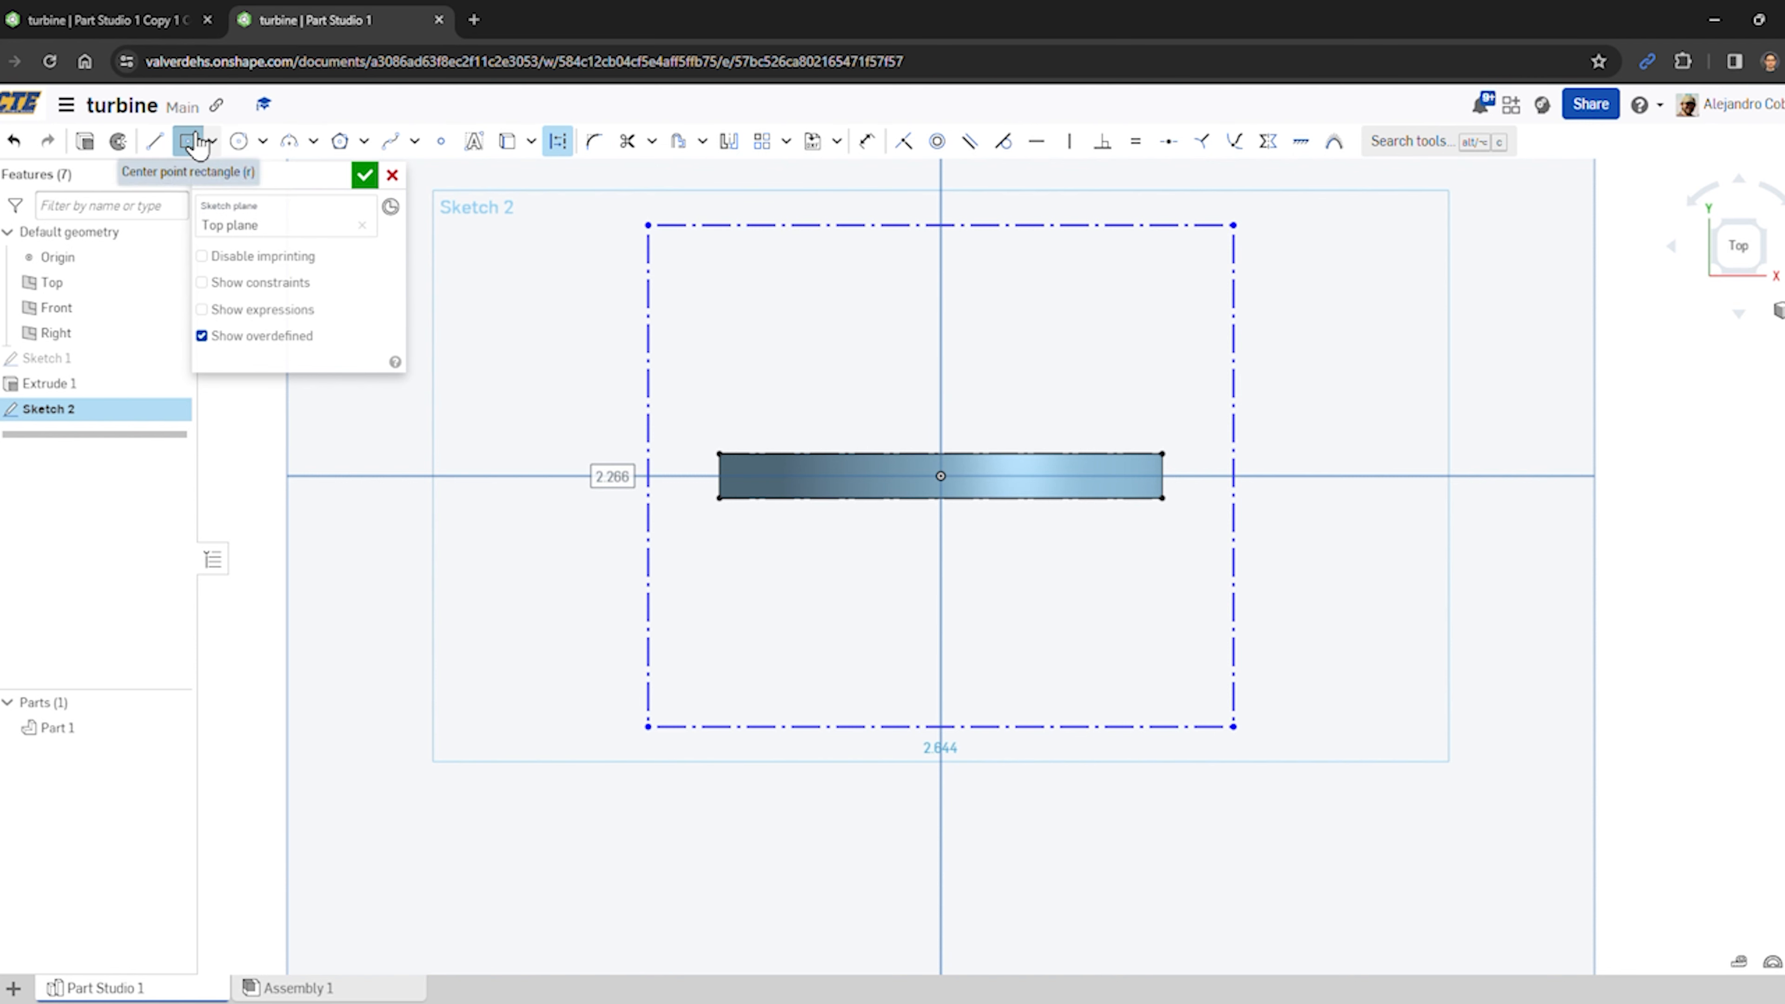
click(558, 142)
click(718, 226)
click(648, 288)
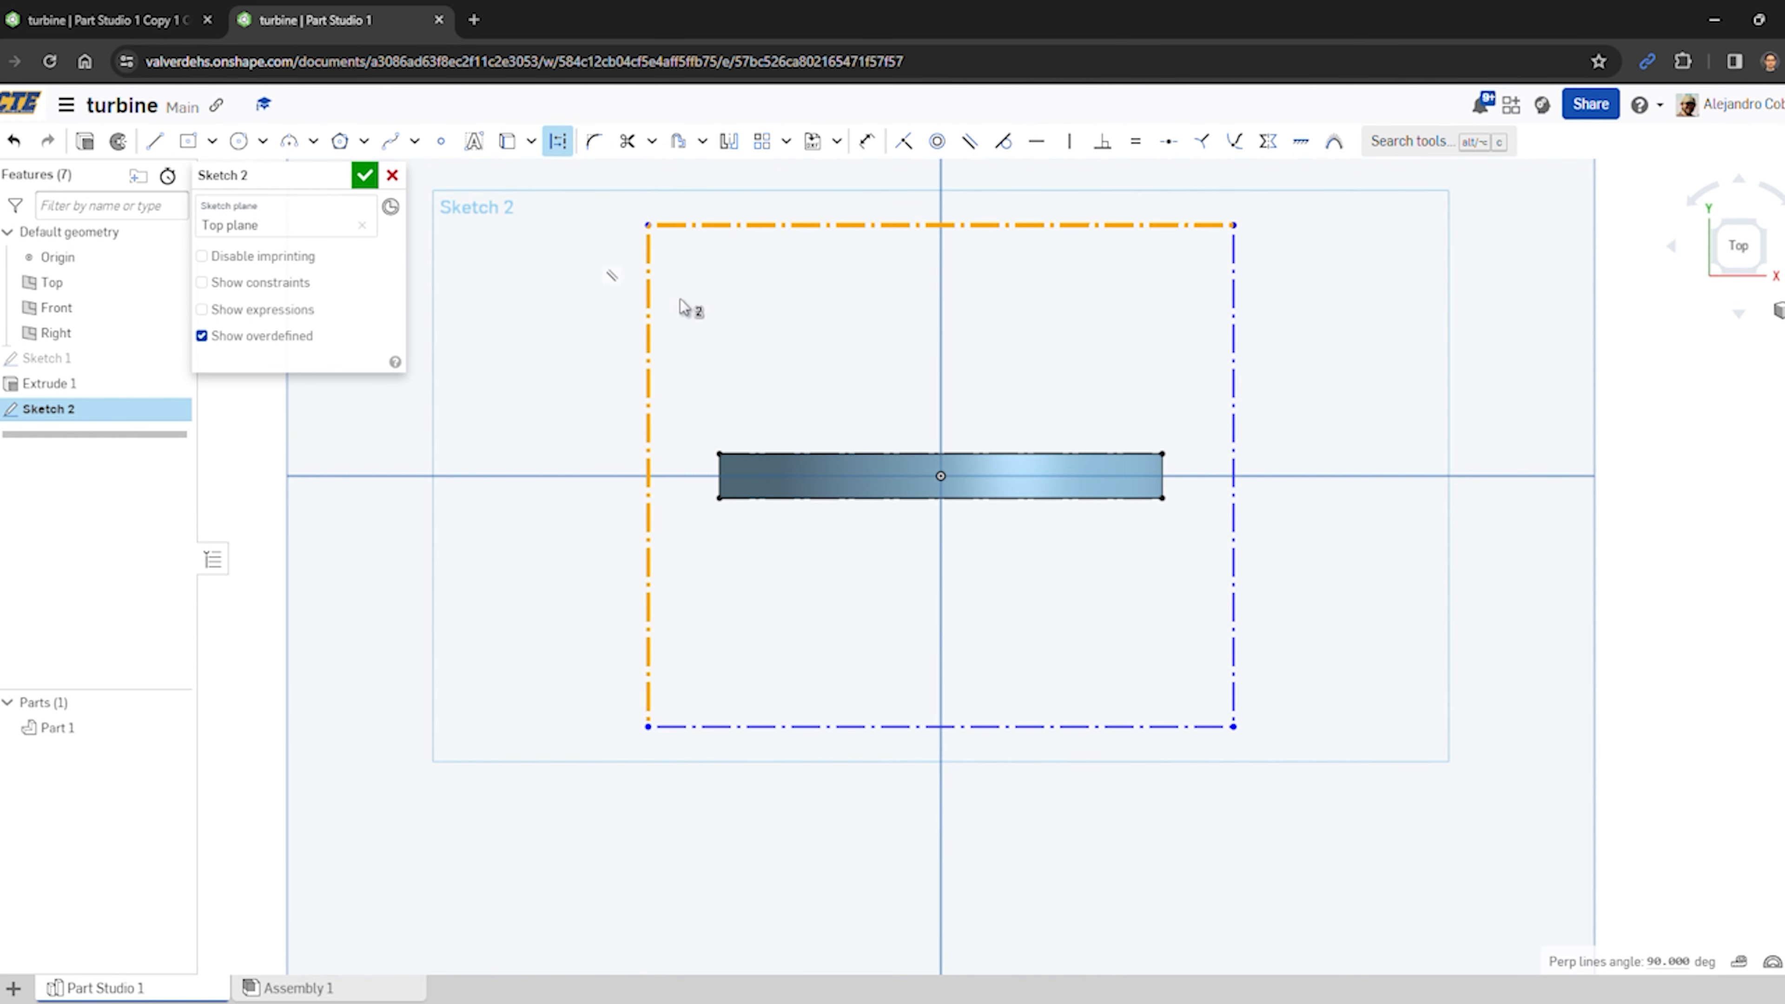
click(1153, 156)
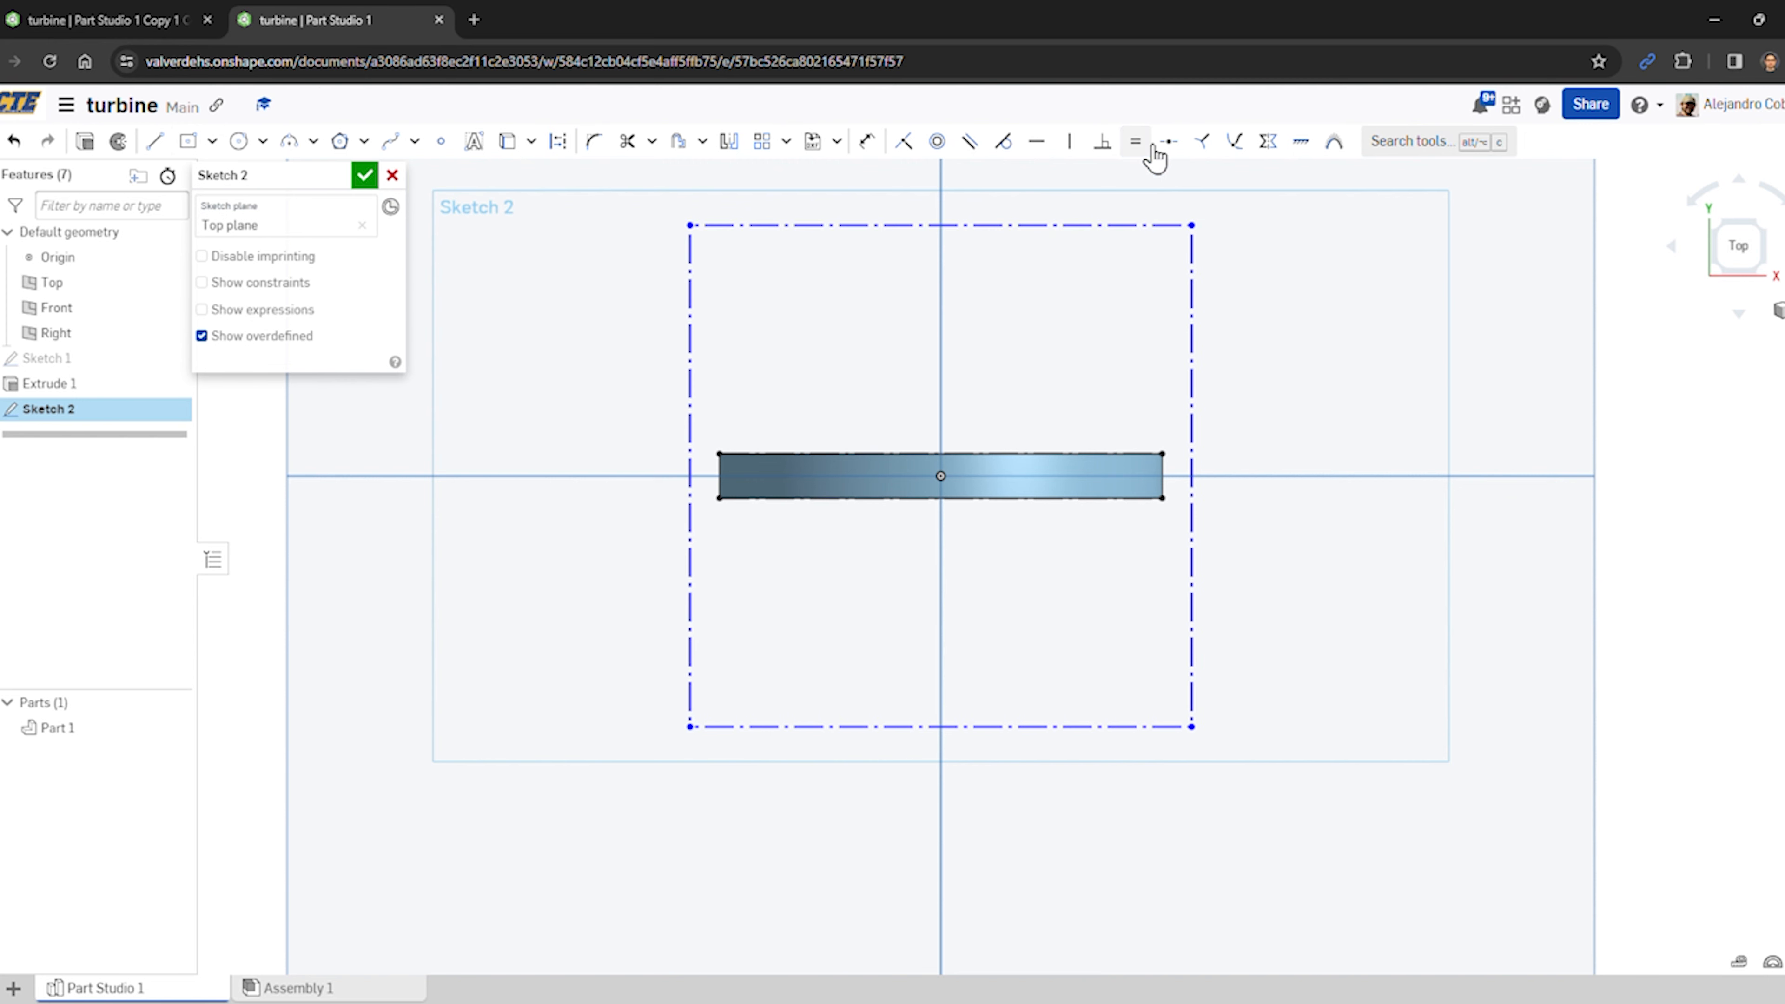
- Make the square's right side coincident with the upper right corner of the projected disc outline
click(1190, 405)
click(1162, 452)
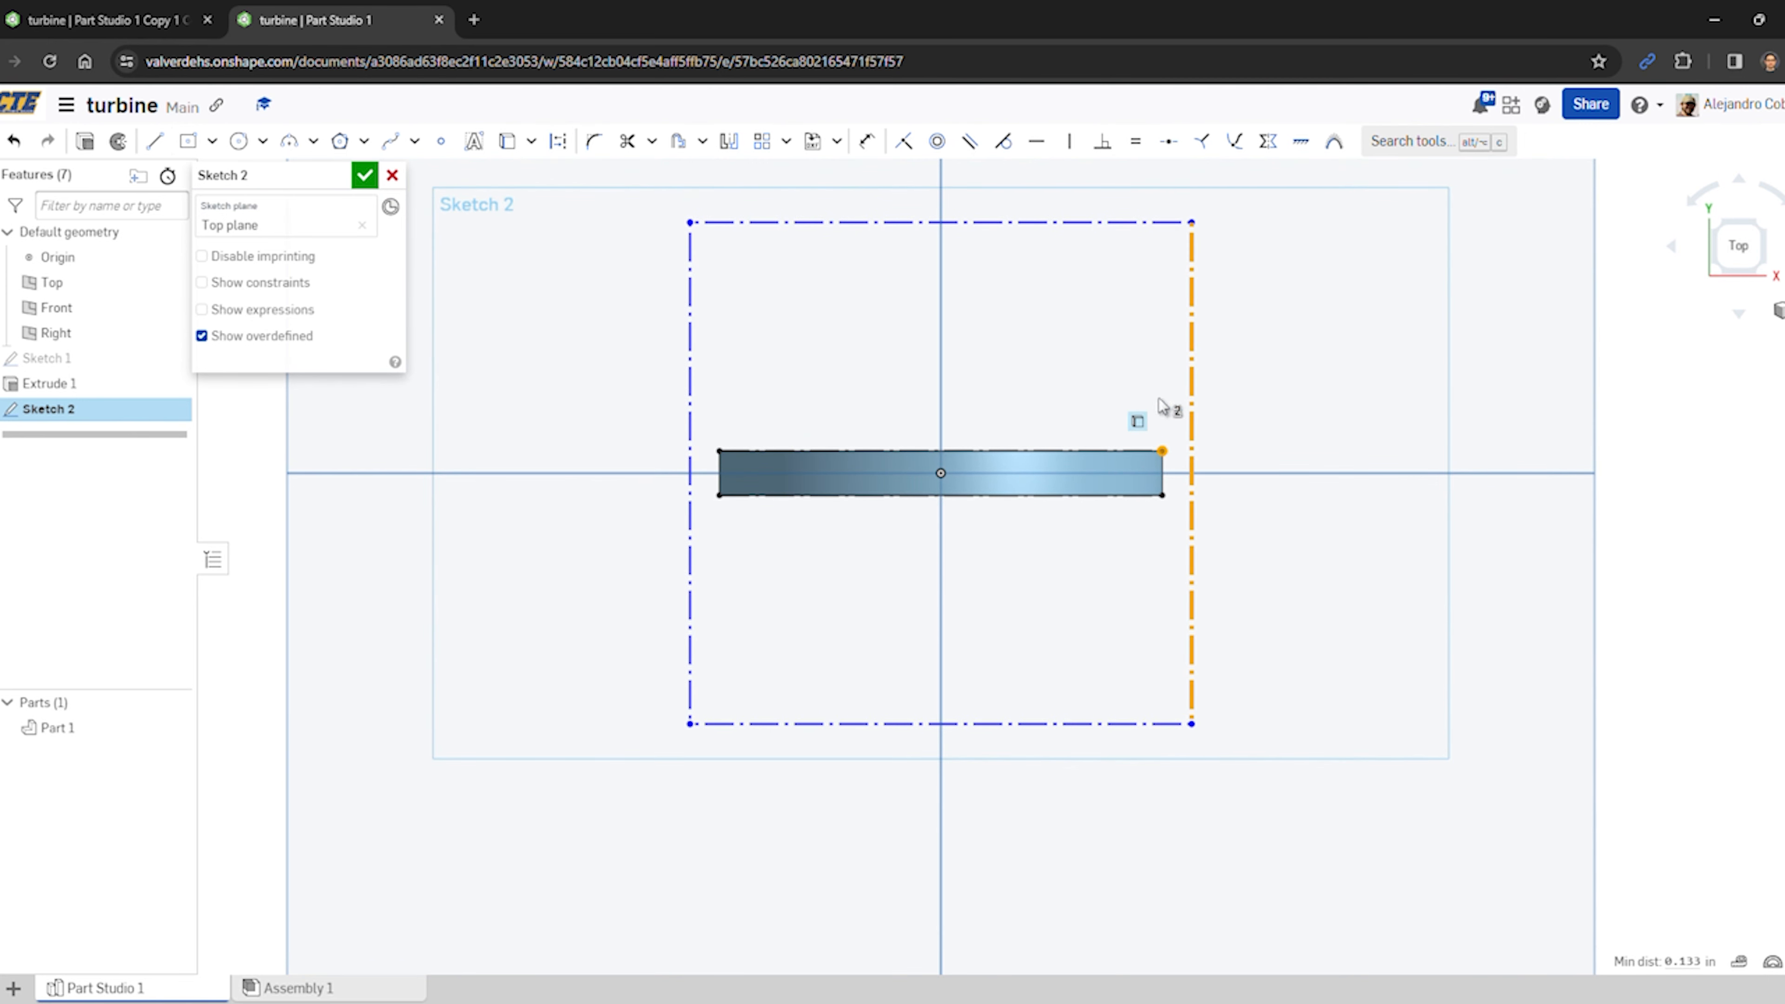
click(906, 144)
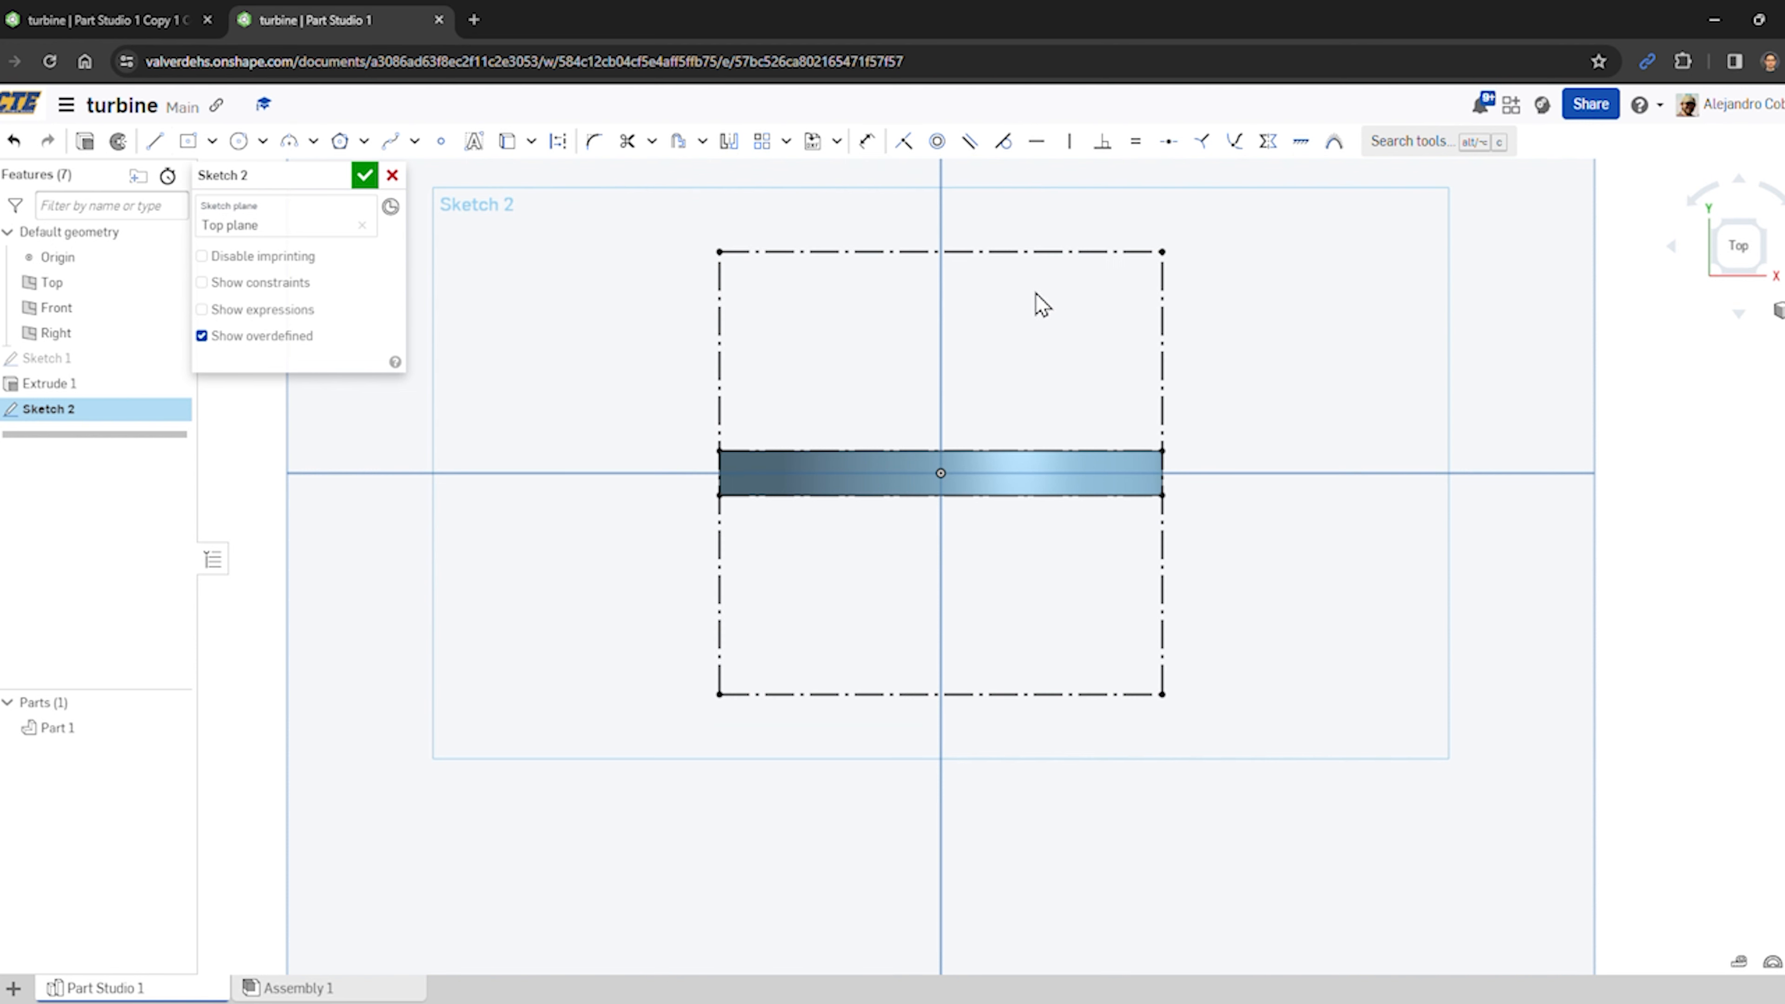
- Draw a diagonal construction line from the square's lower left corner to its upper right corner
click(155, 142)
click(557, 141)
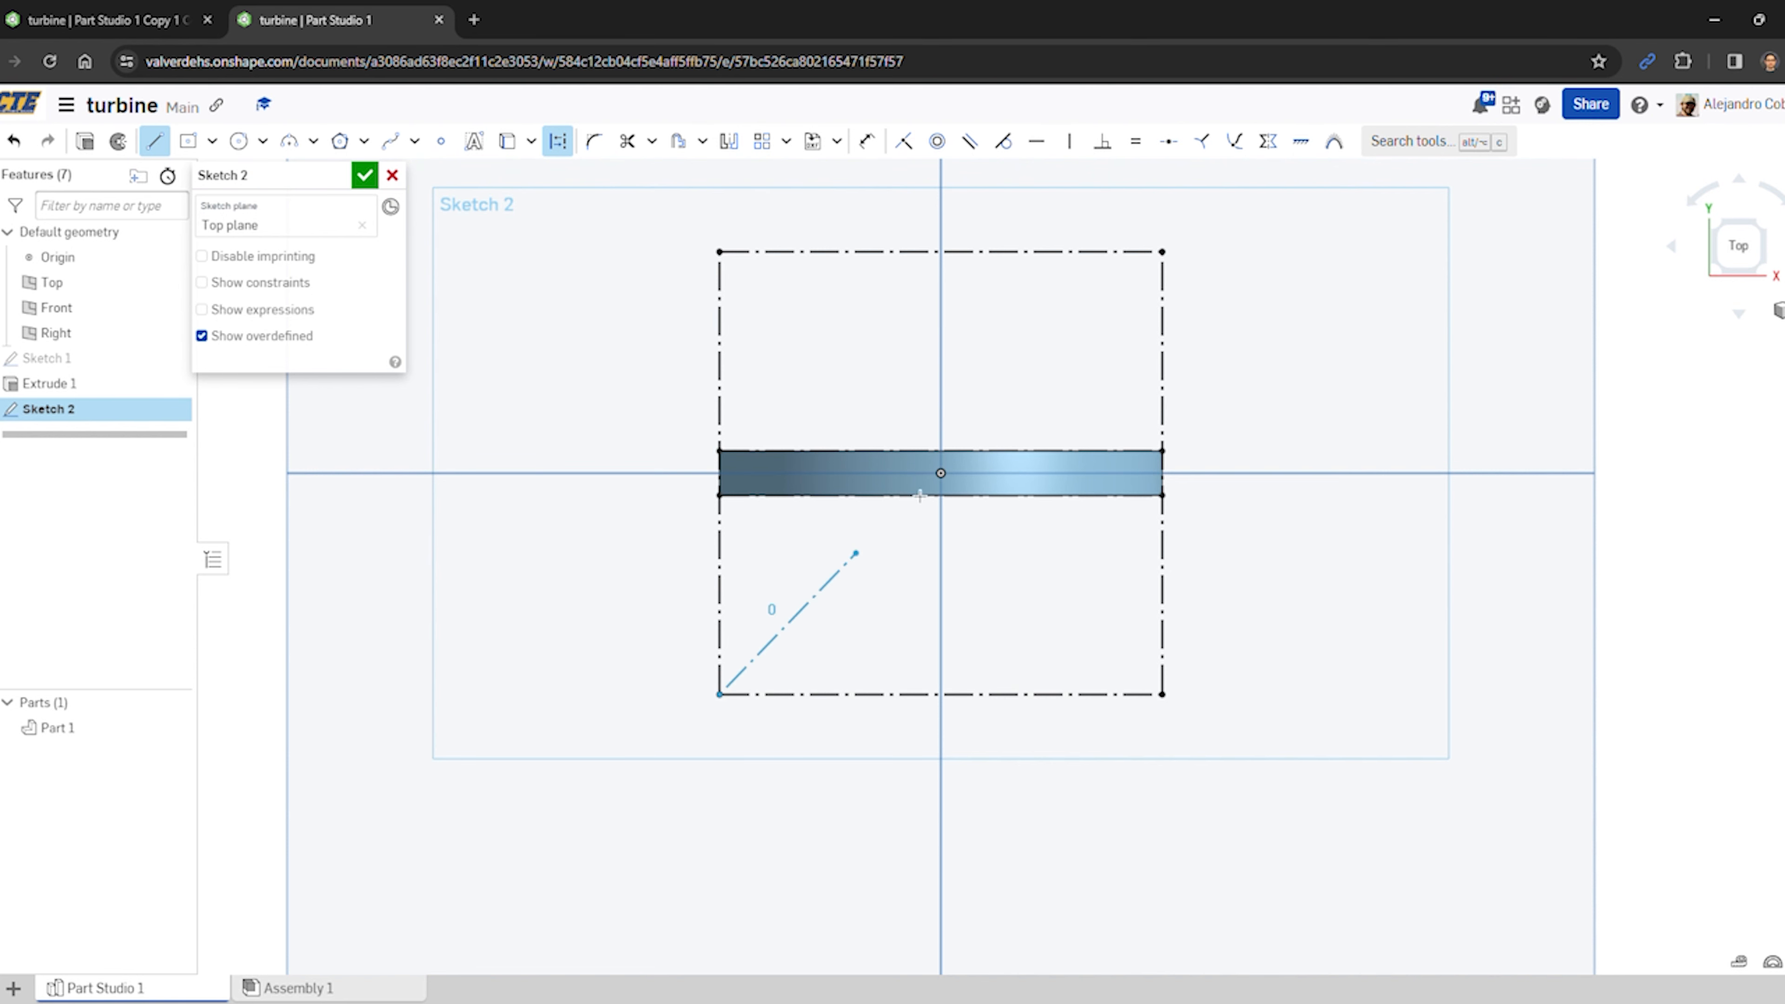
mouse_move(855, 553)
mouse_down()
mouse_move(1183, 285)
mouse_move(1162, 251)
mouse_up()
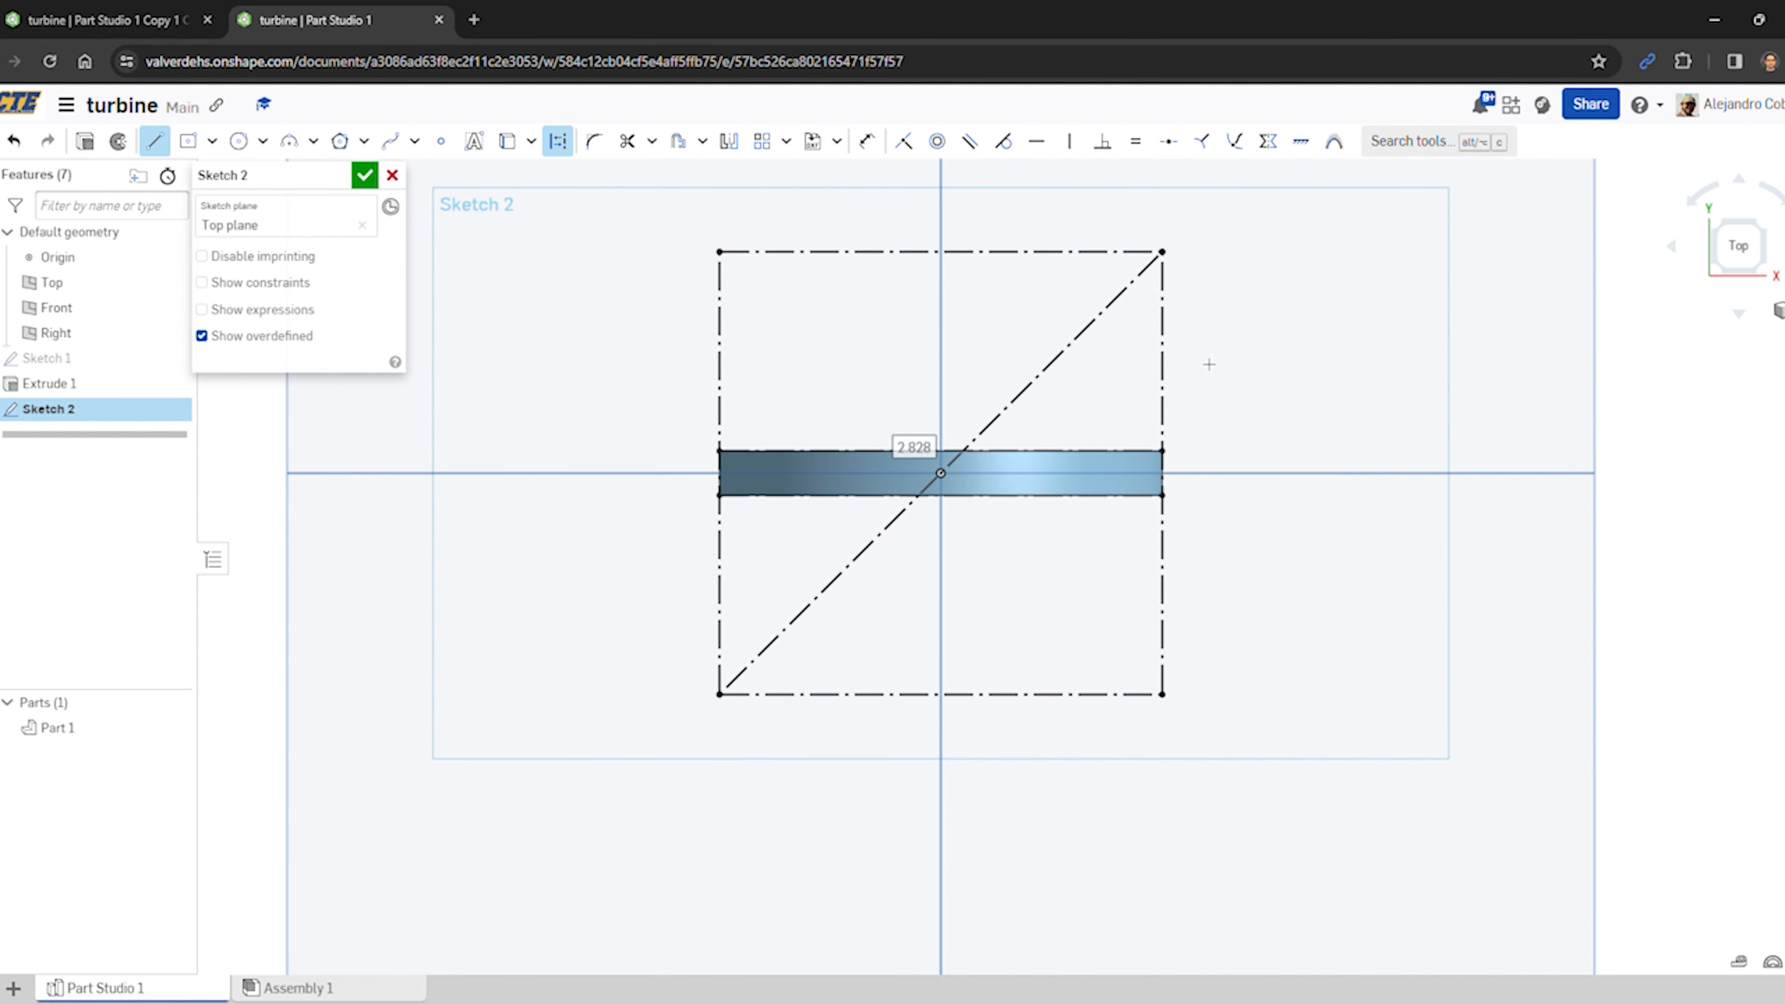
key(Escape)
middle_drag(1169, 420, 1026, 505)
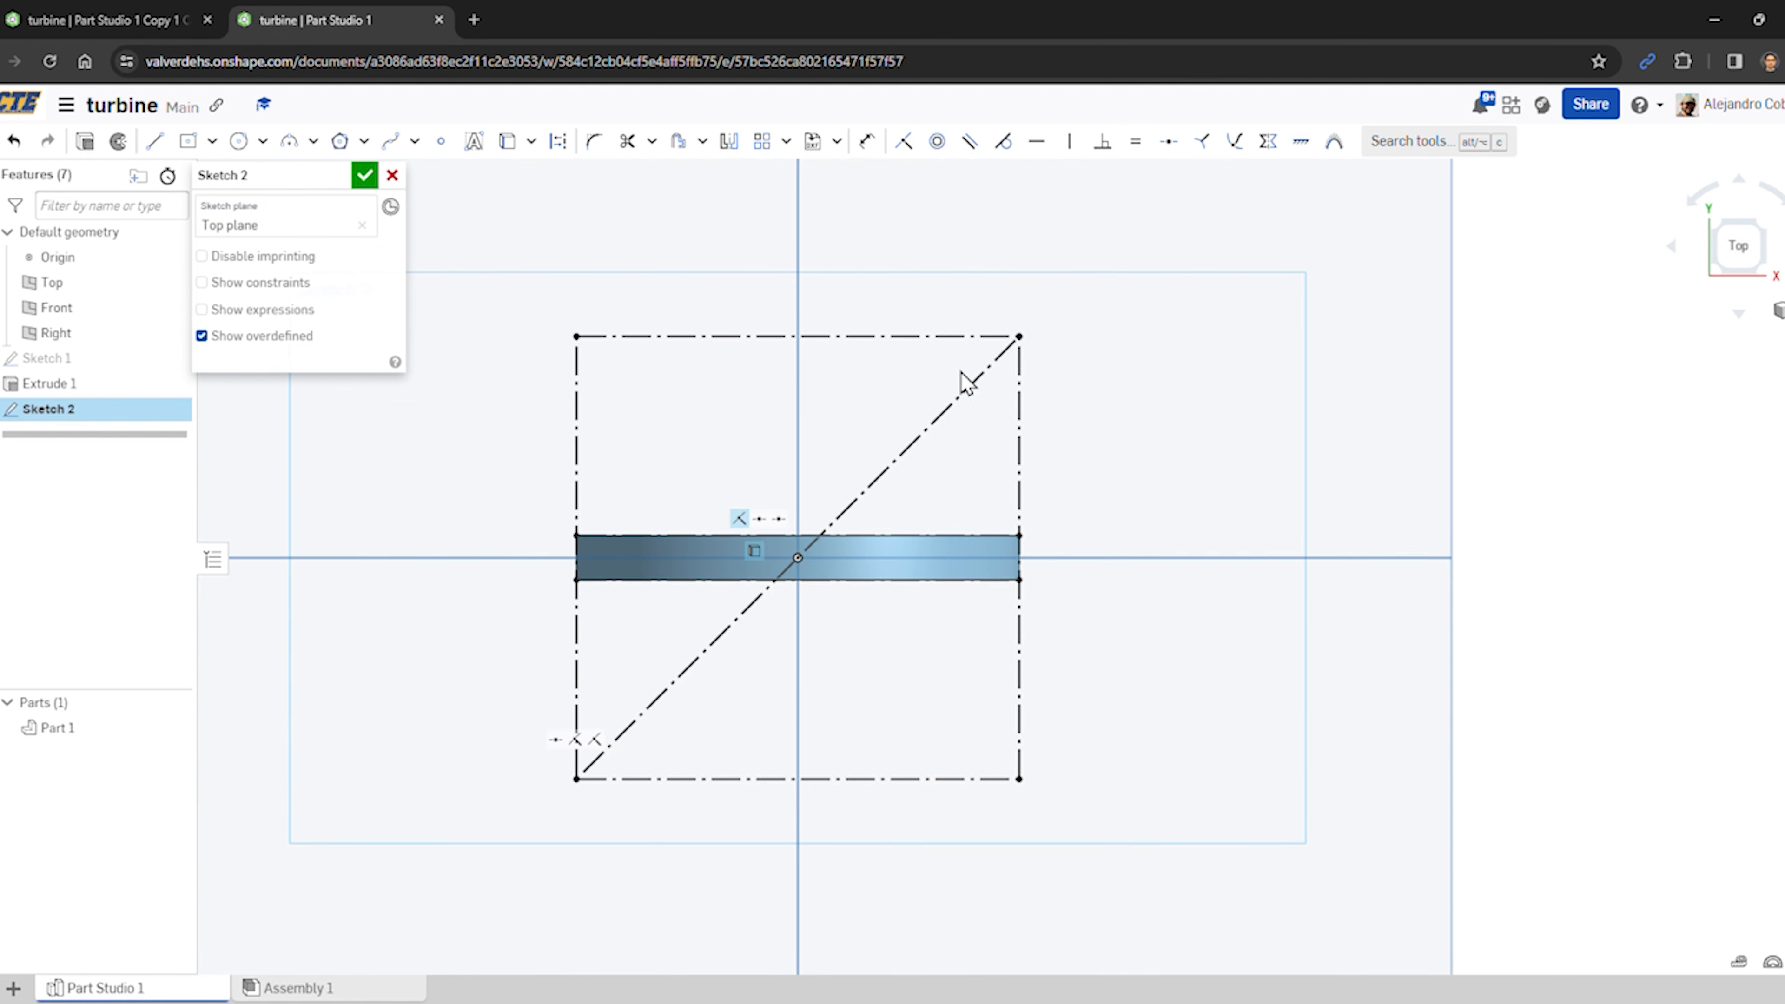
mouse_move(871, 738)
right_down()
mouse_move(870, 685)
mouse_move(861, 731)
right_up()
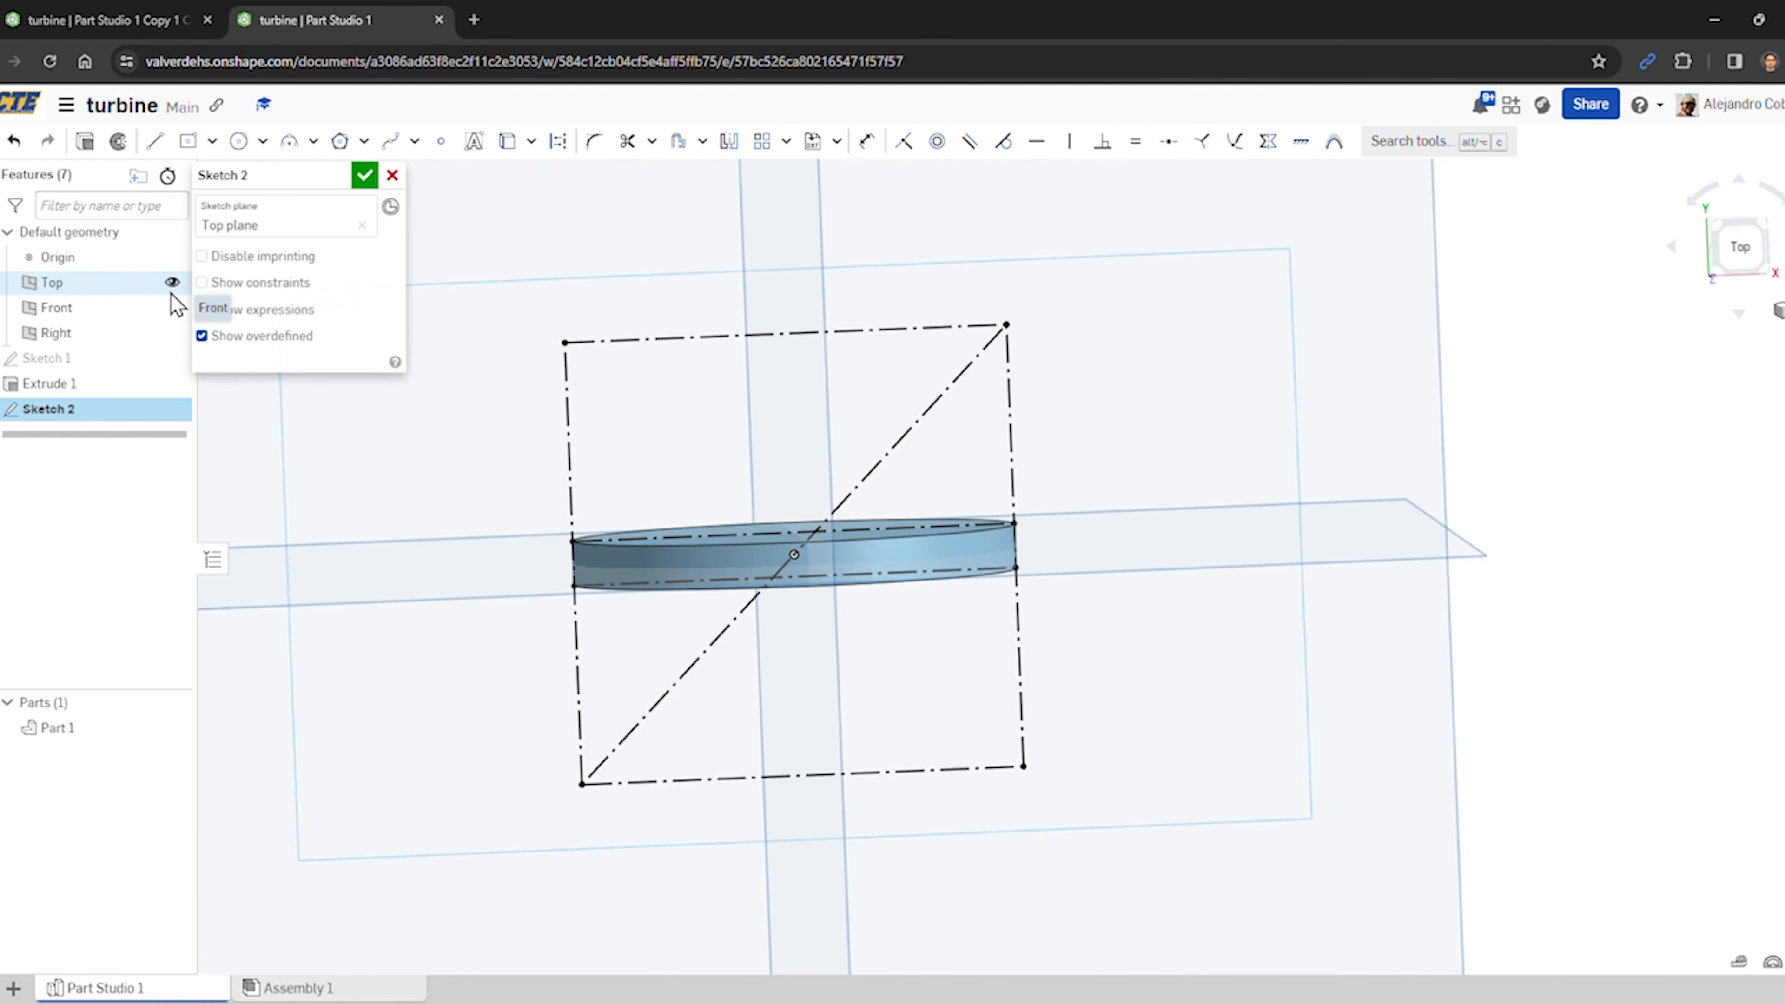
- Finish the reference sketch and hide the Top, Front and Right planes
click(365, 175)
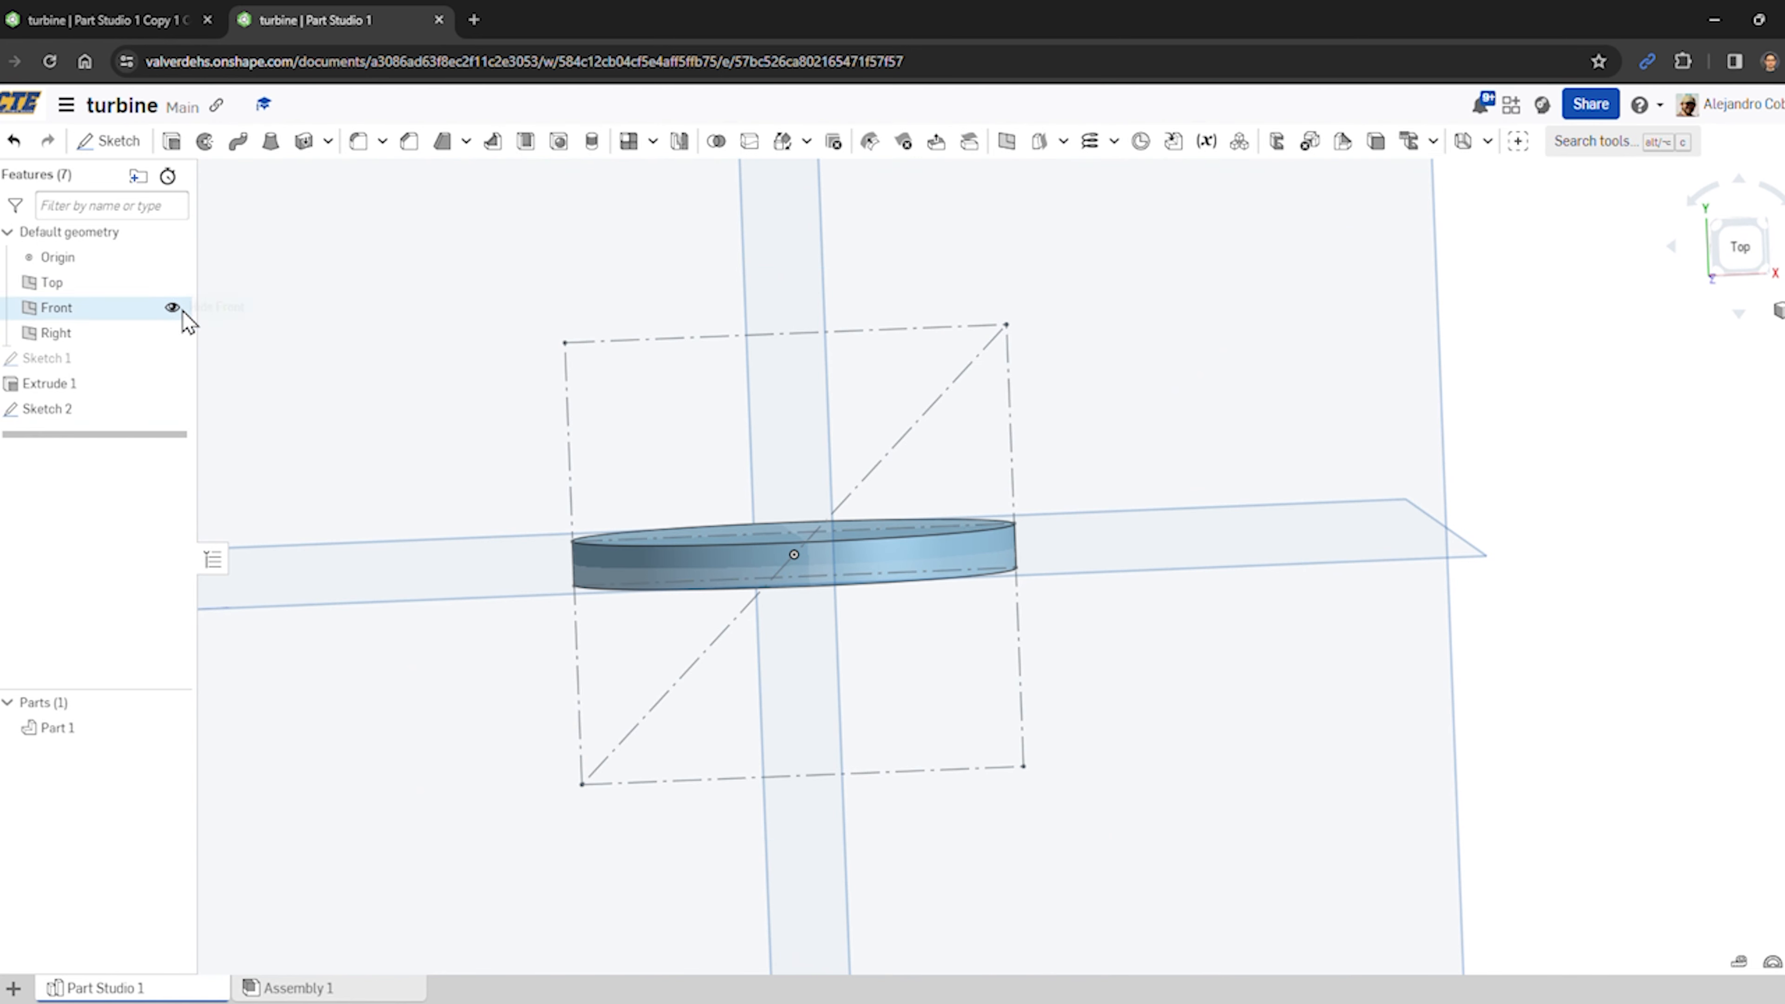
click(172, 282)
click(173, 307)
click(173, 332)
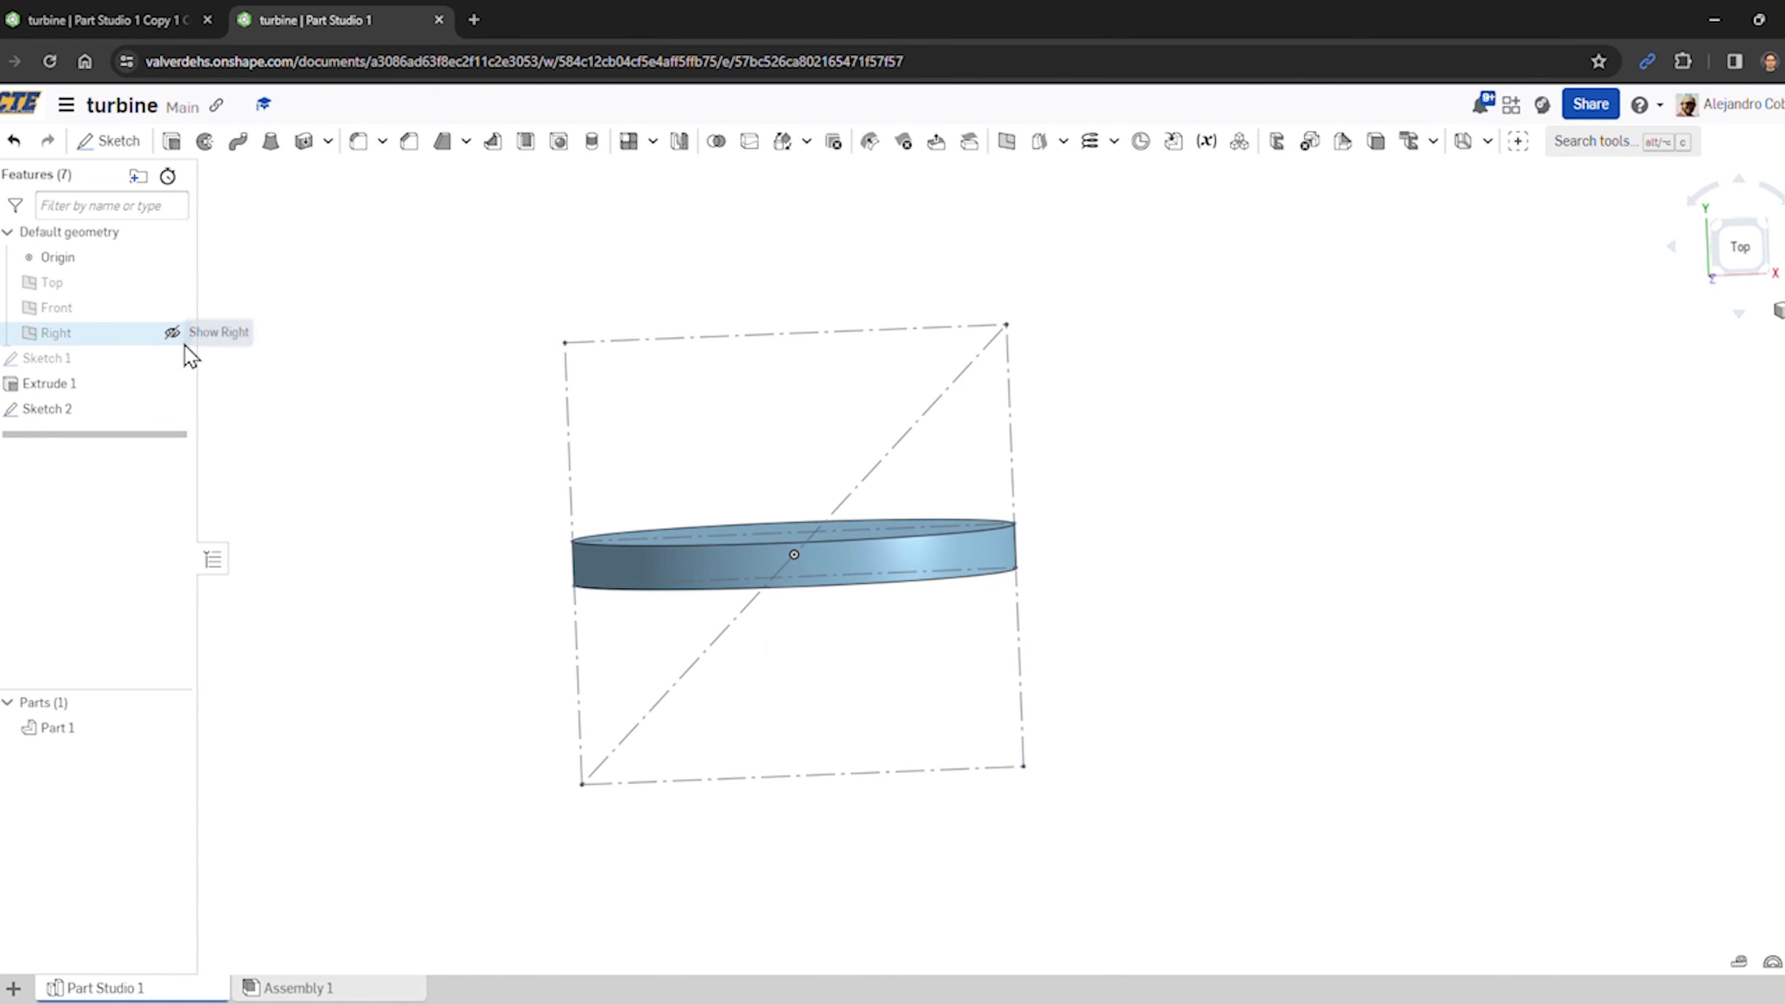
- Create a Line angle plane through the sketch's diagonal construction line at an angle of 90 deg
right_drag(457, 570, 426, 531)
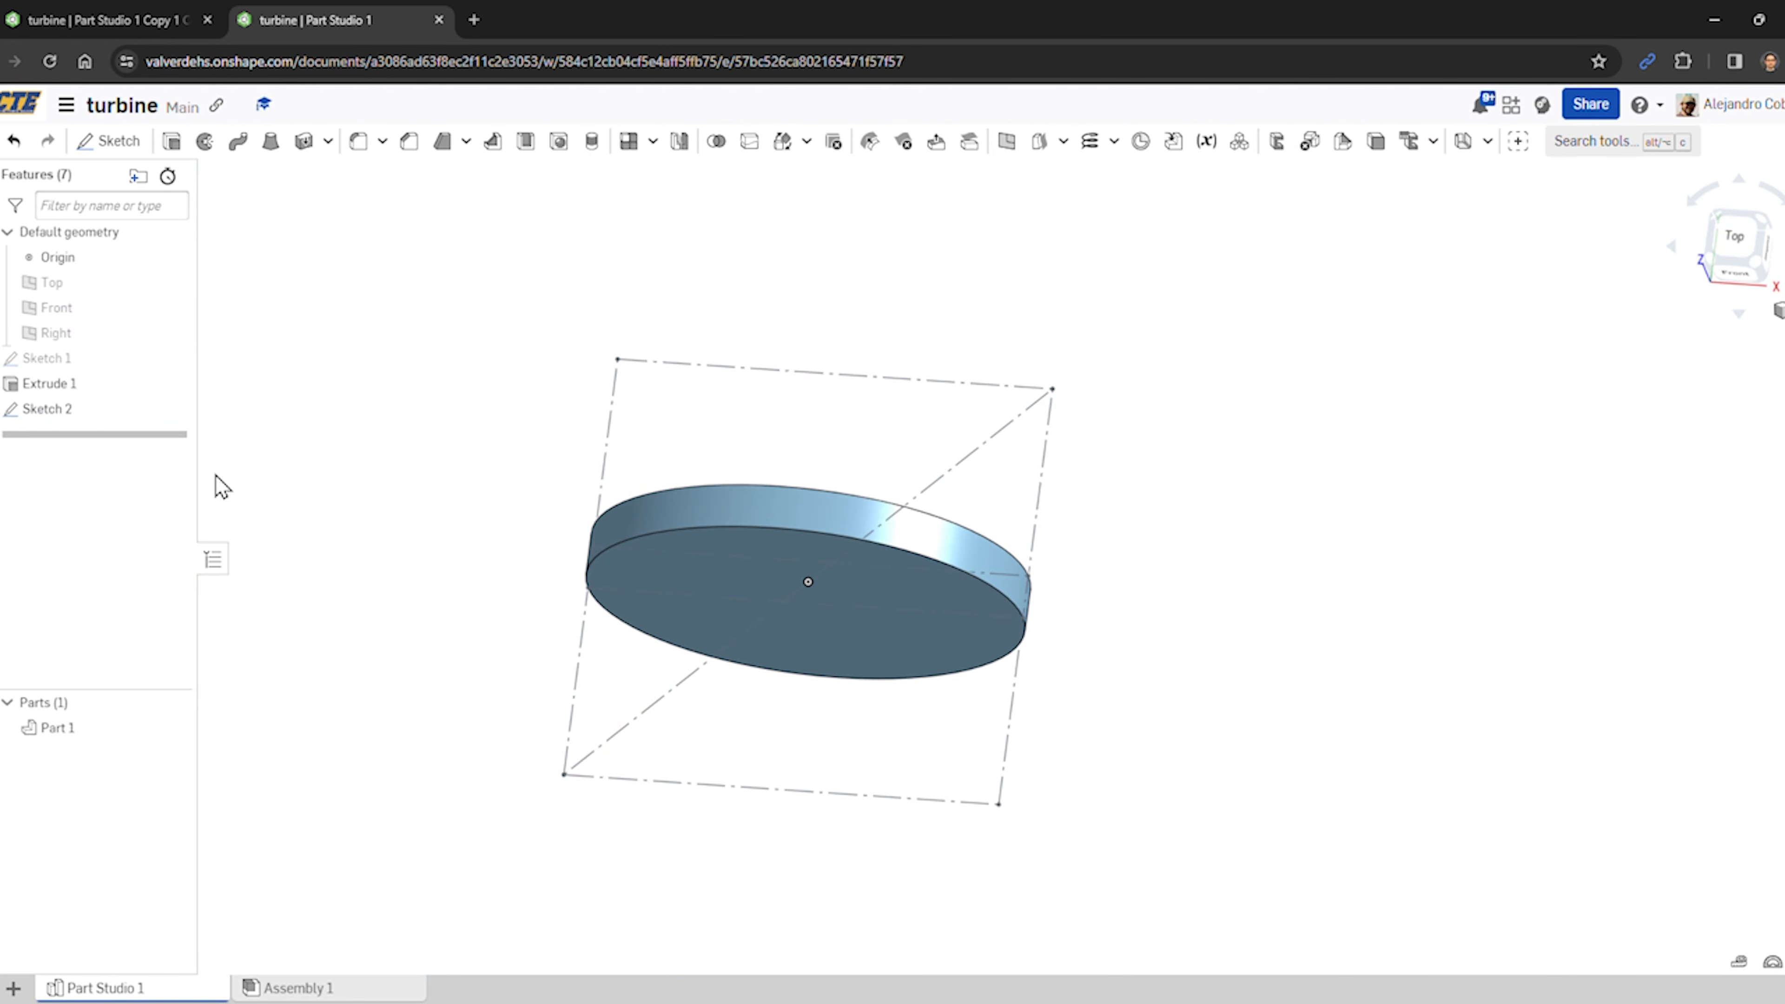
click(1007, 141)
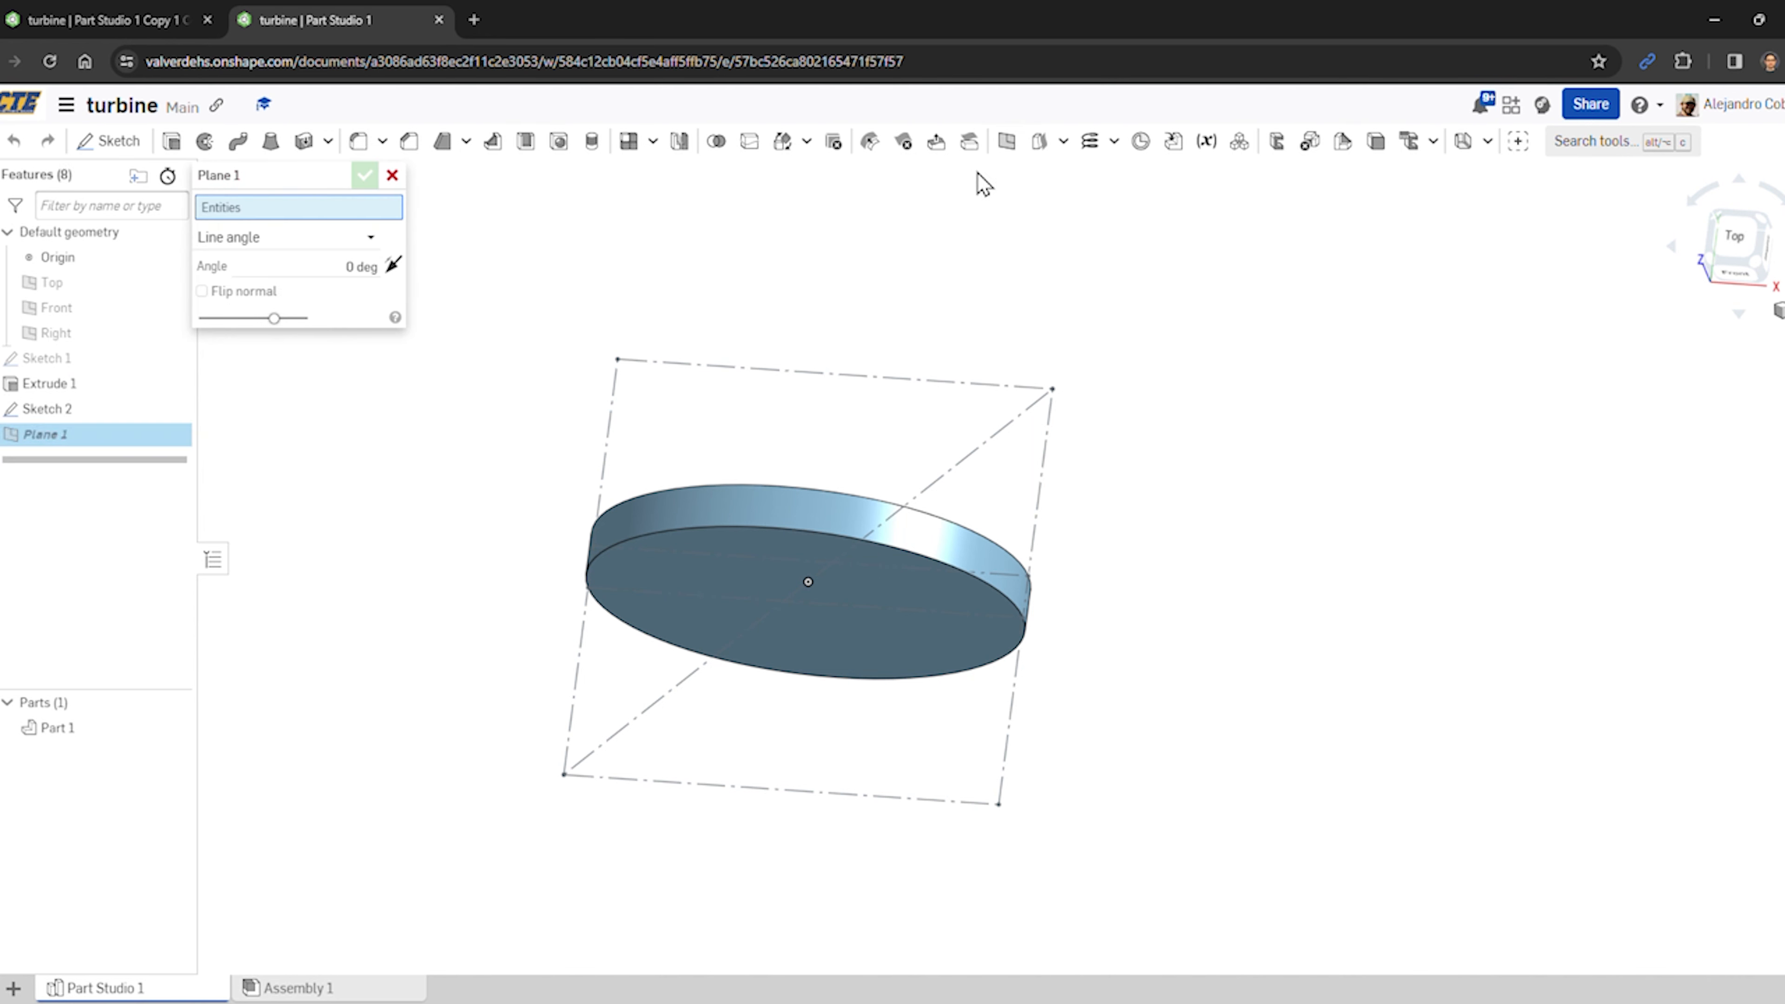
click(966, 455)
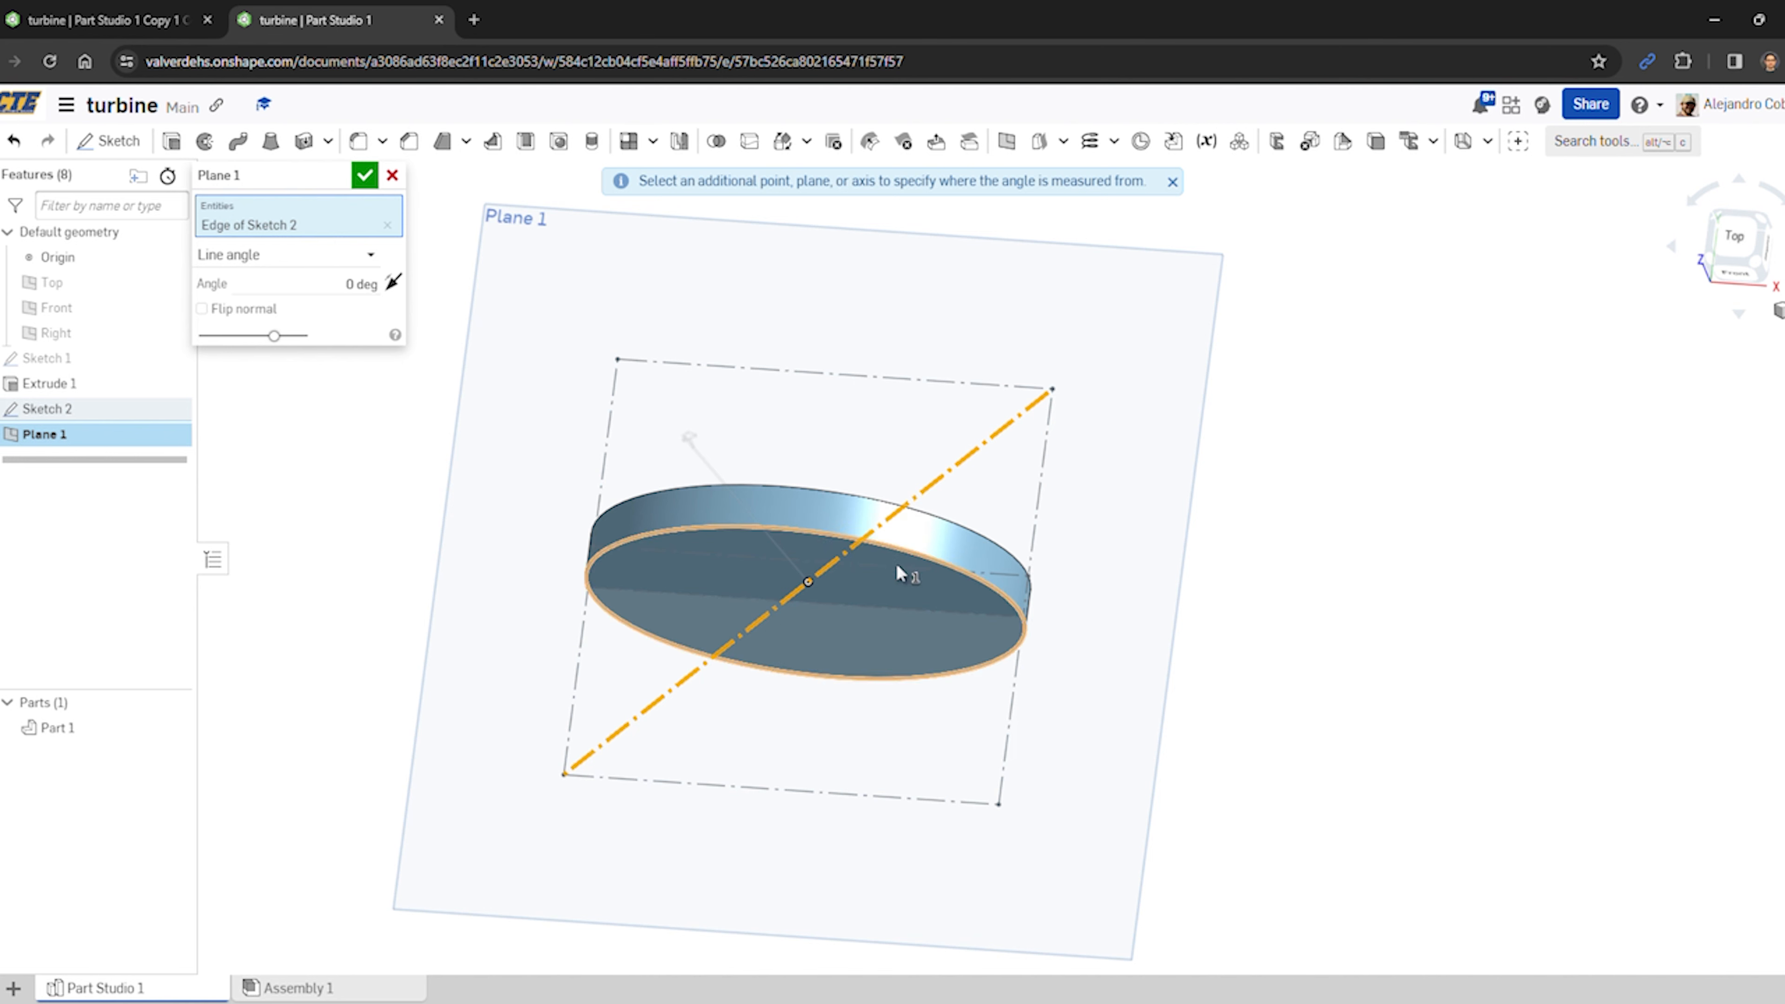
right_drag(694, 590, 692, 484)
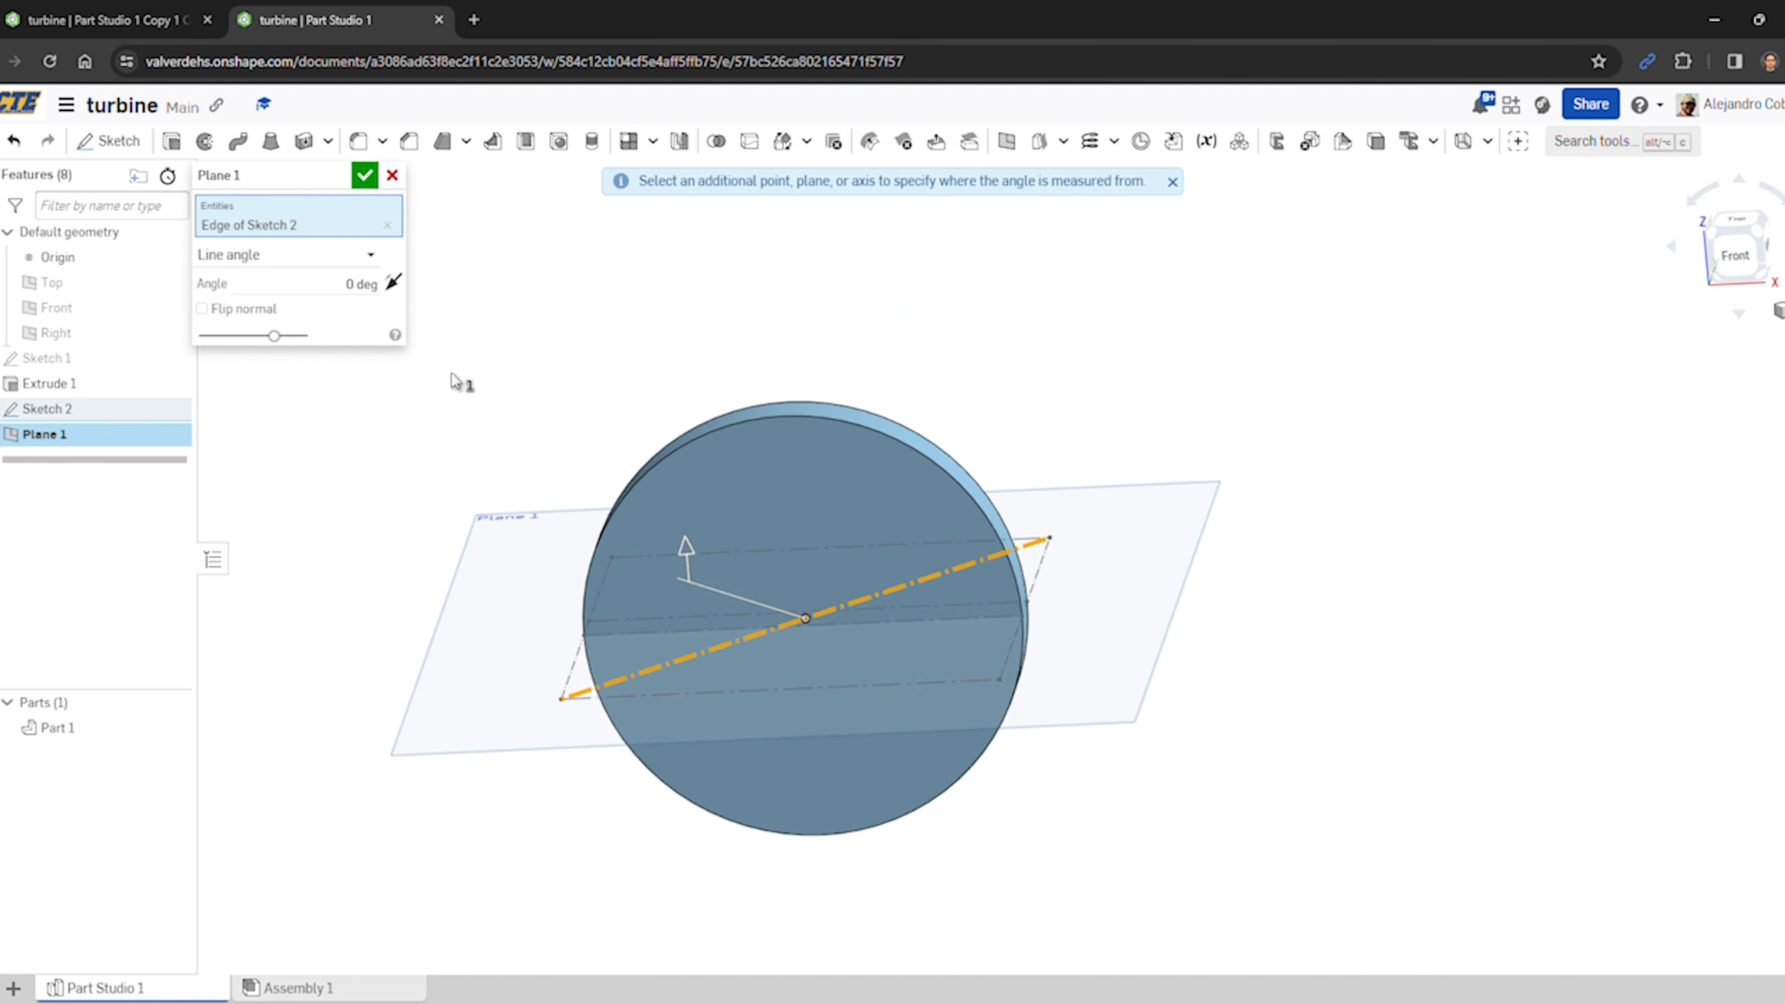
click(370, 307)
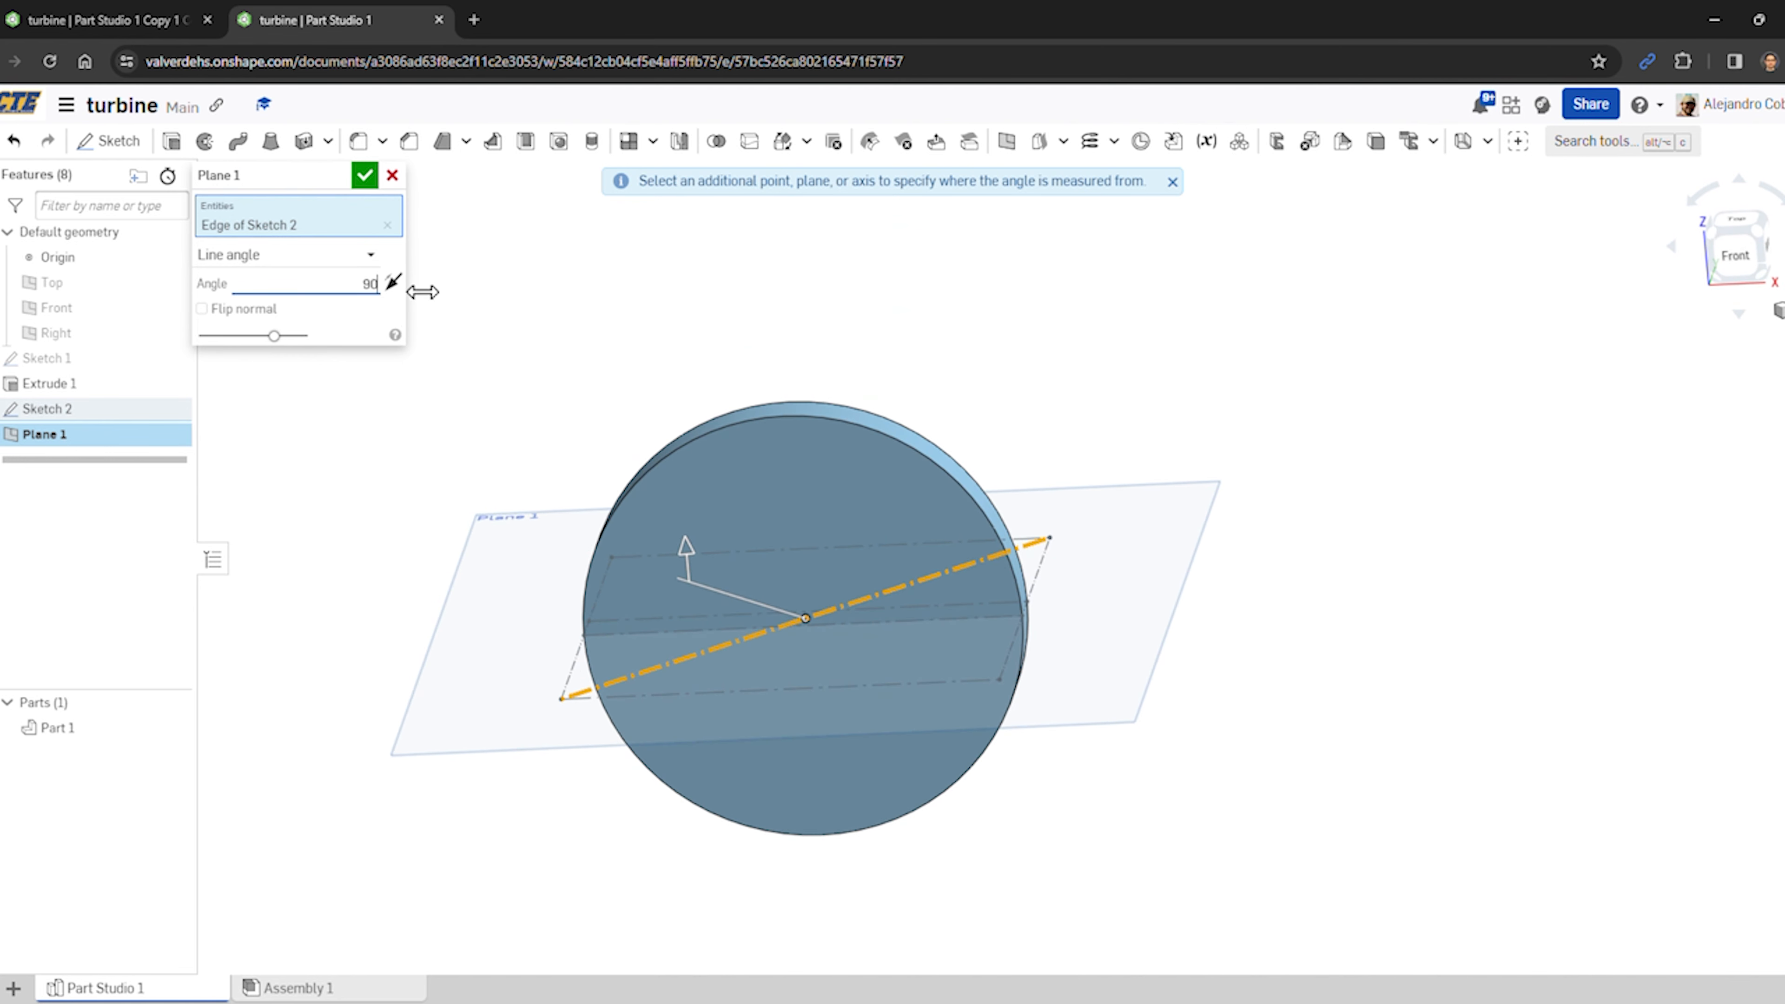
key(Return)
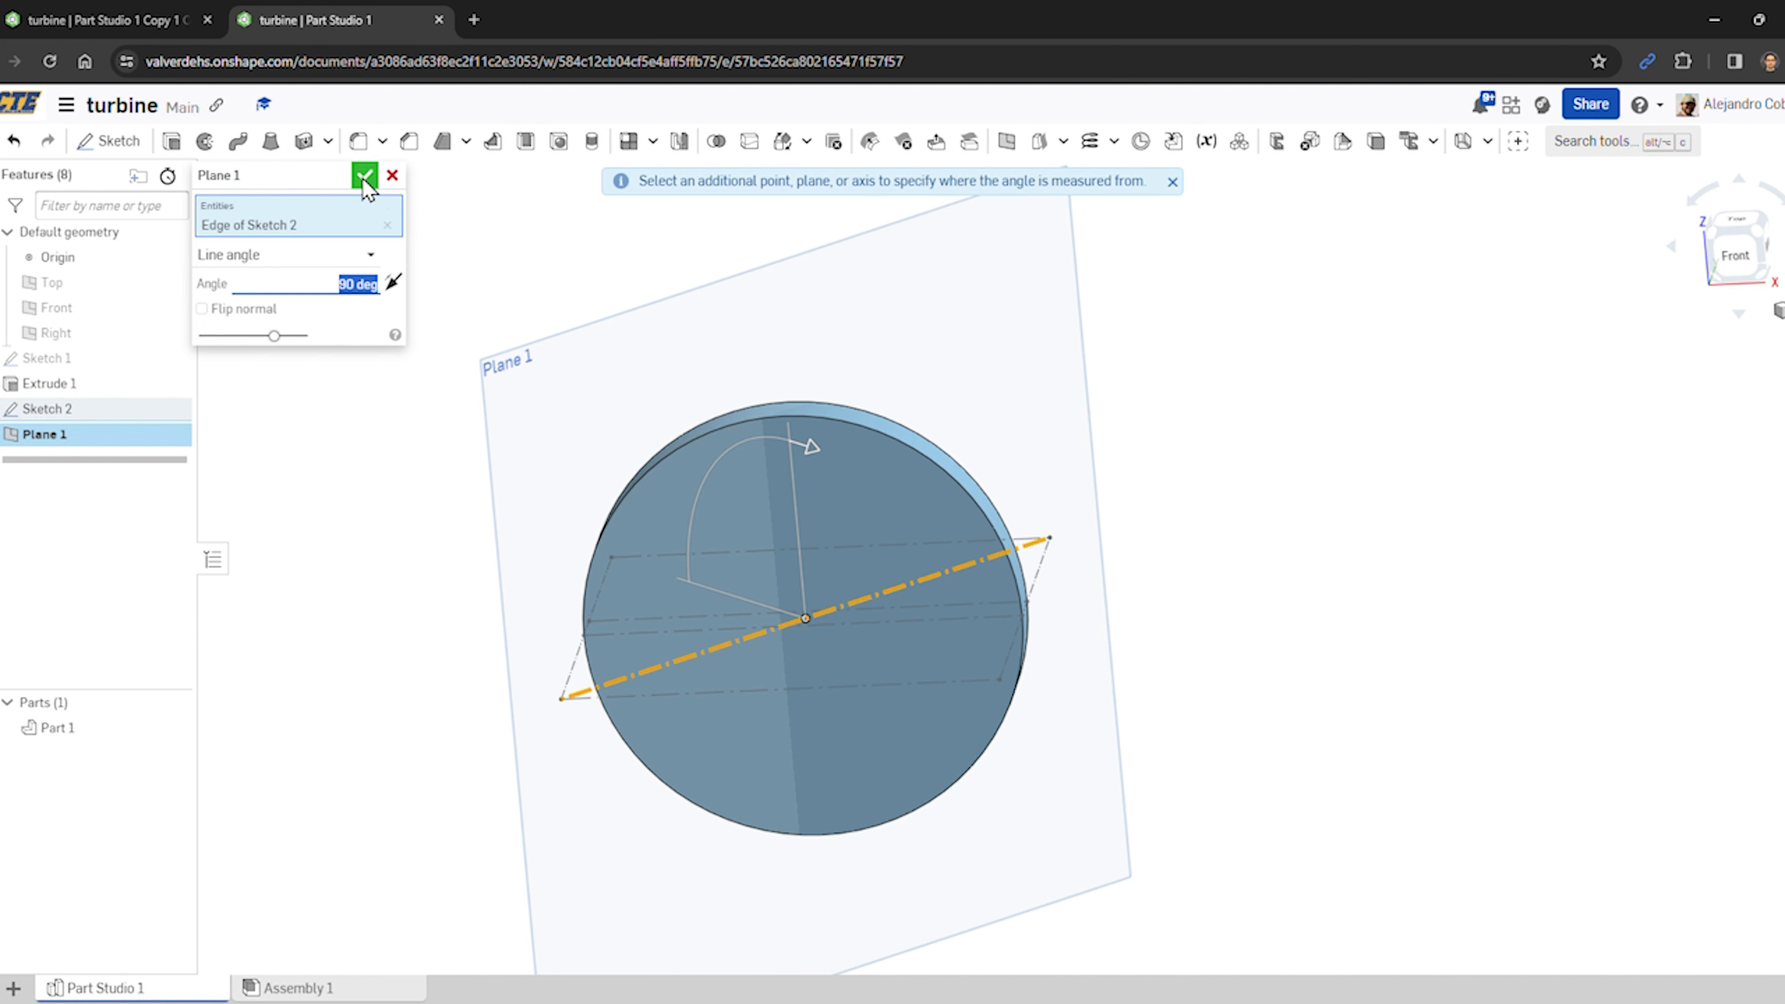
click(365, 175)
- Start a sketch on the new angled plane and draw a closed, upward-widening four-sided blade outline with a bottom edge about 0.34 in wide
right_drag(442, 363, 962, 308)
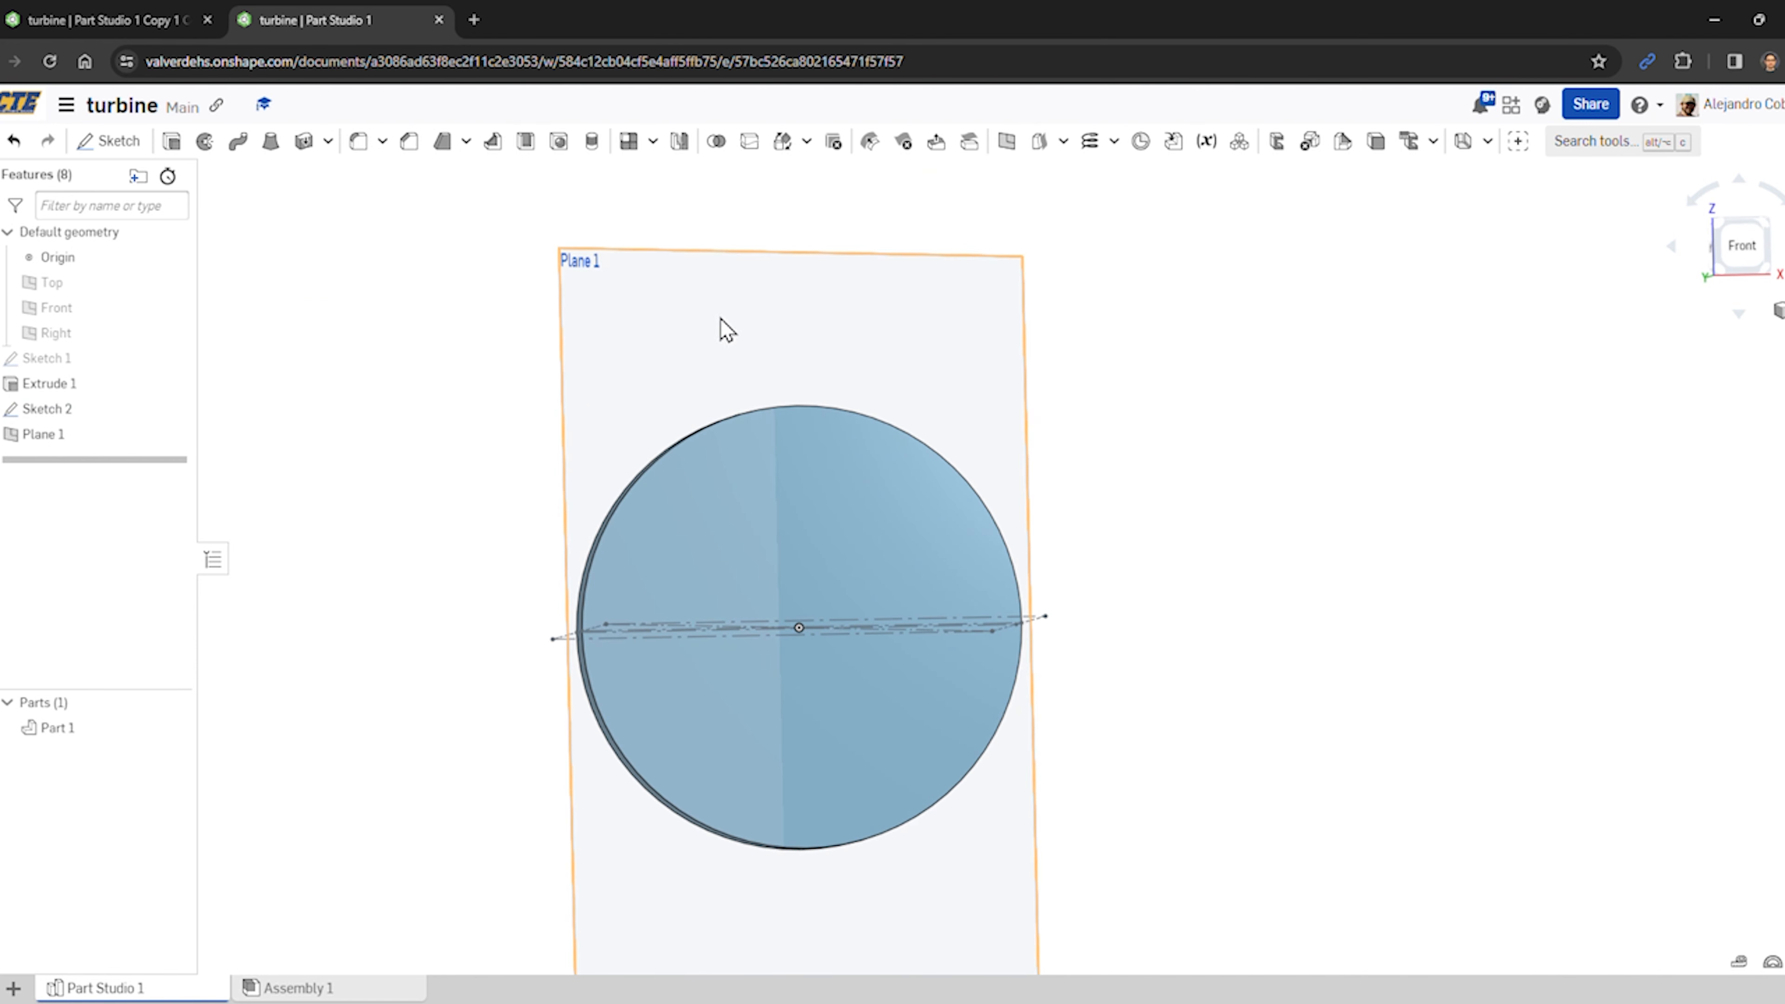
right_click(682, 328)
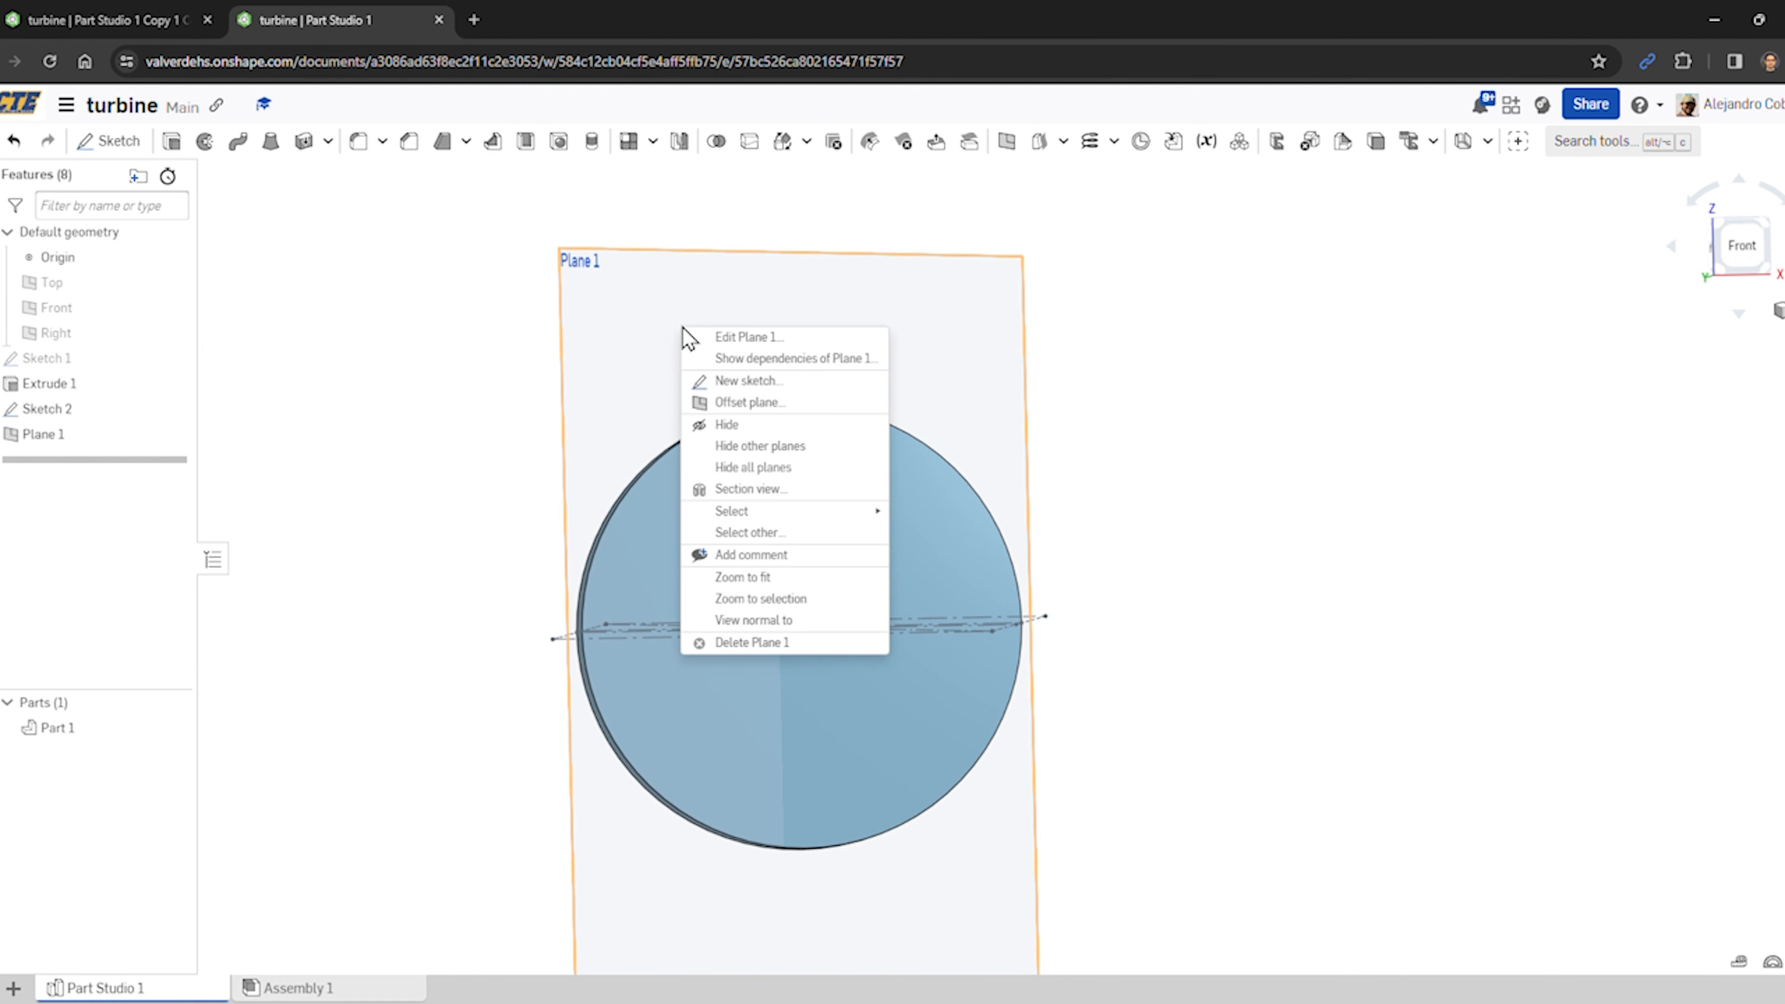
click(782, 620)
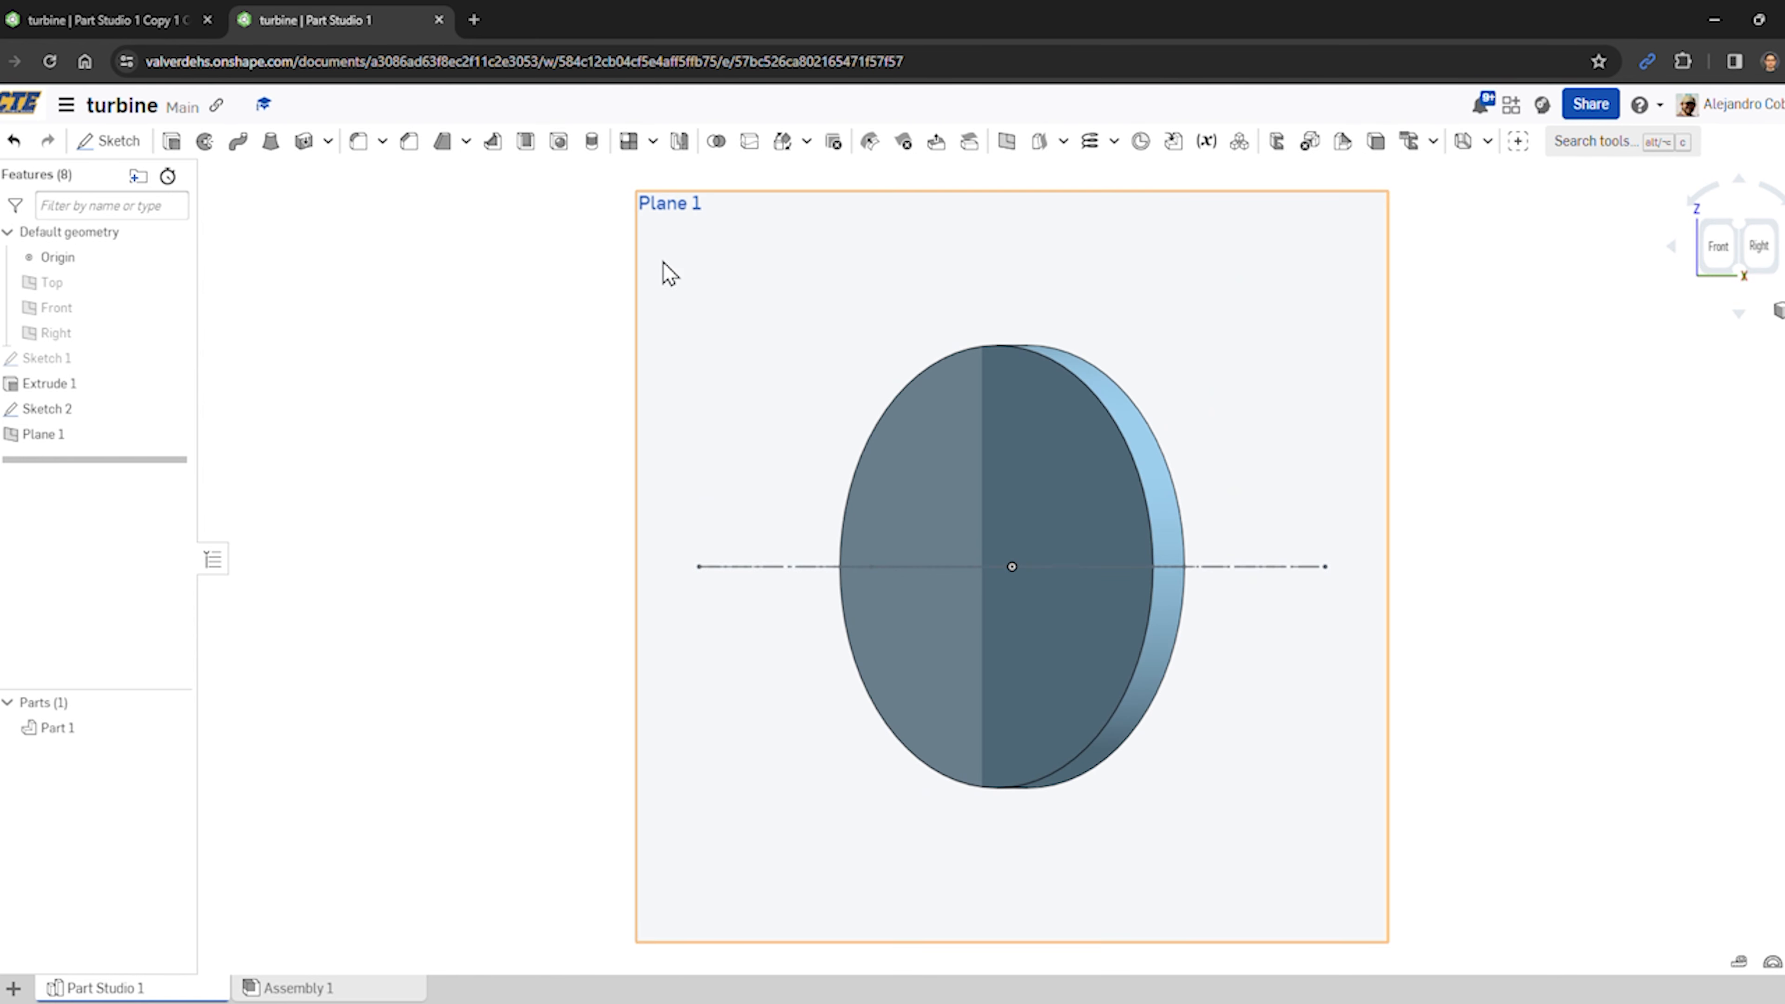
click(106, 142)
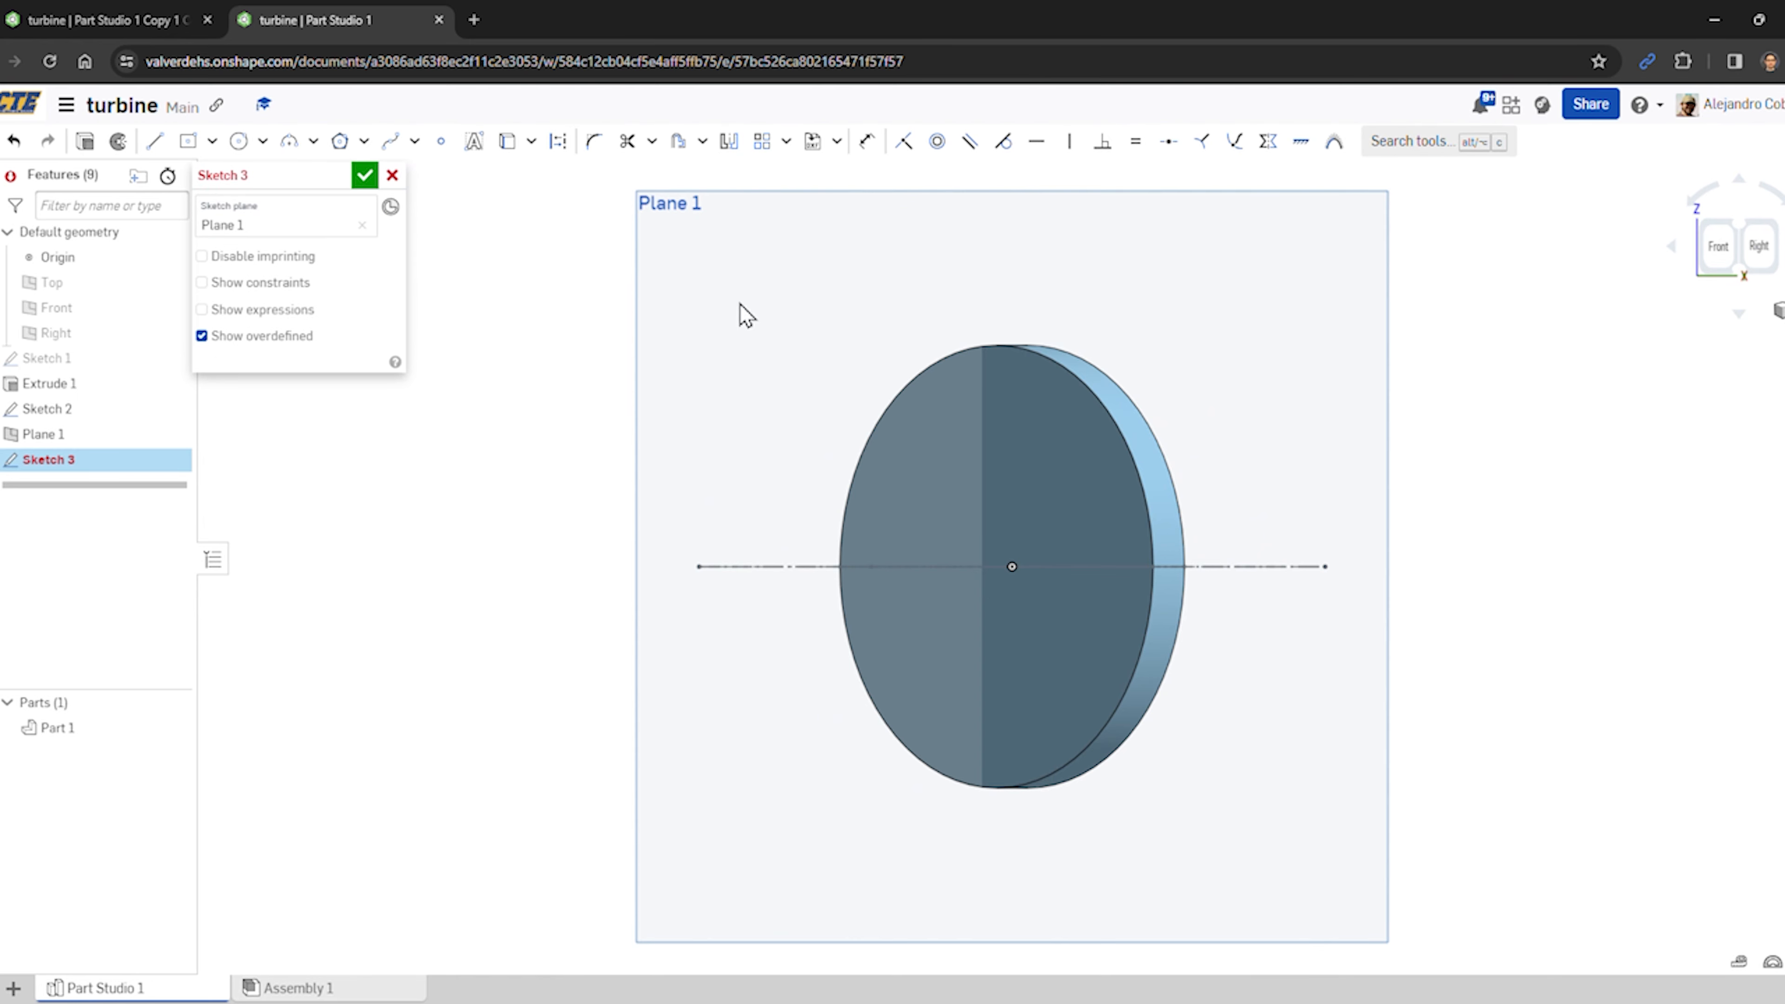
click(155, 141)
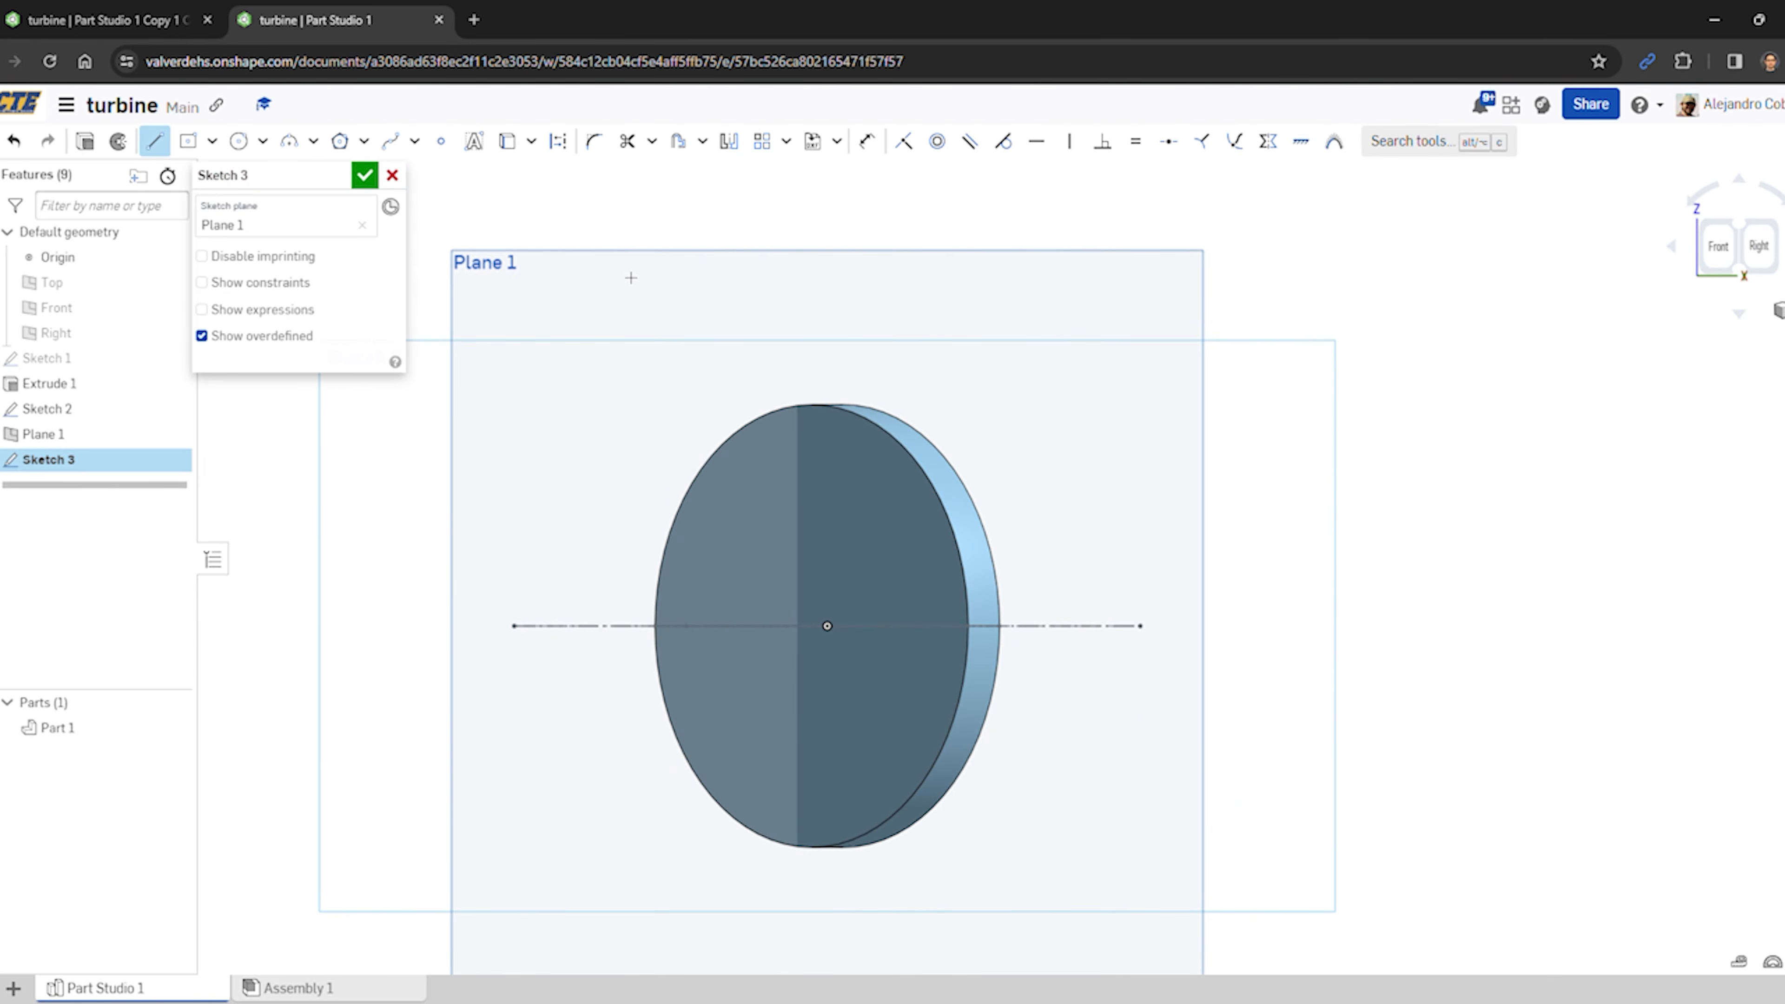
click(965, 172)
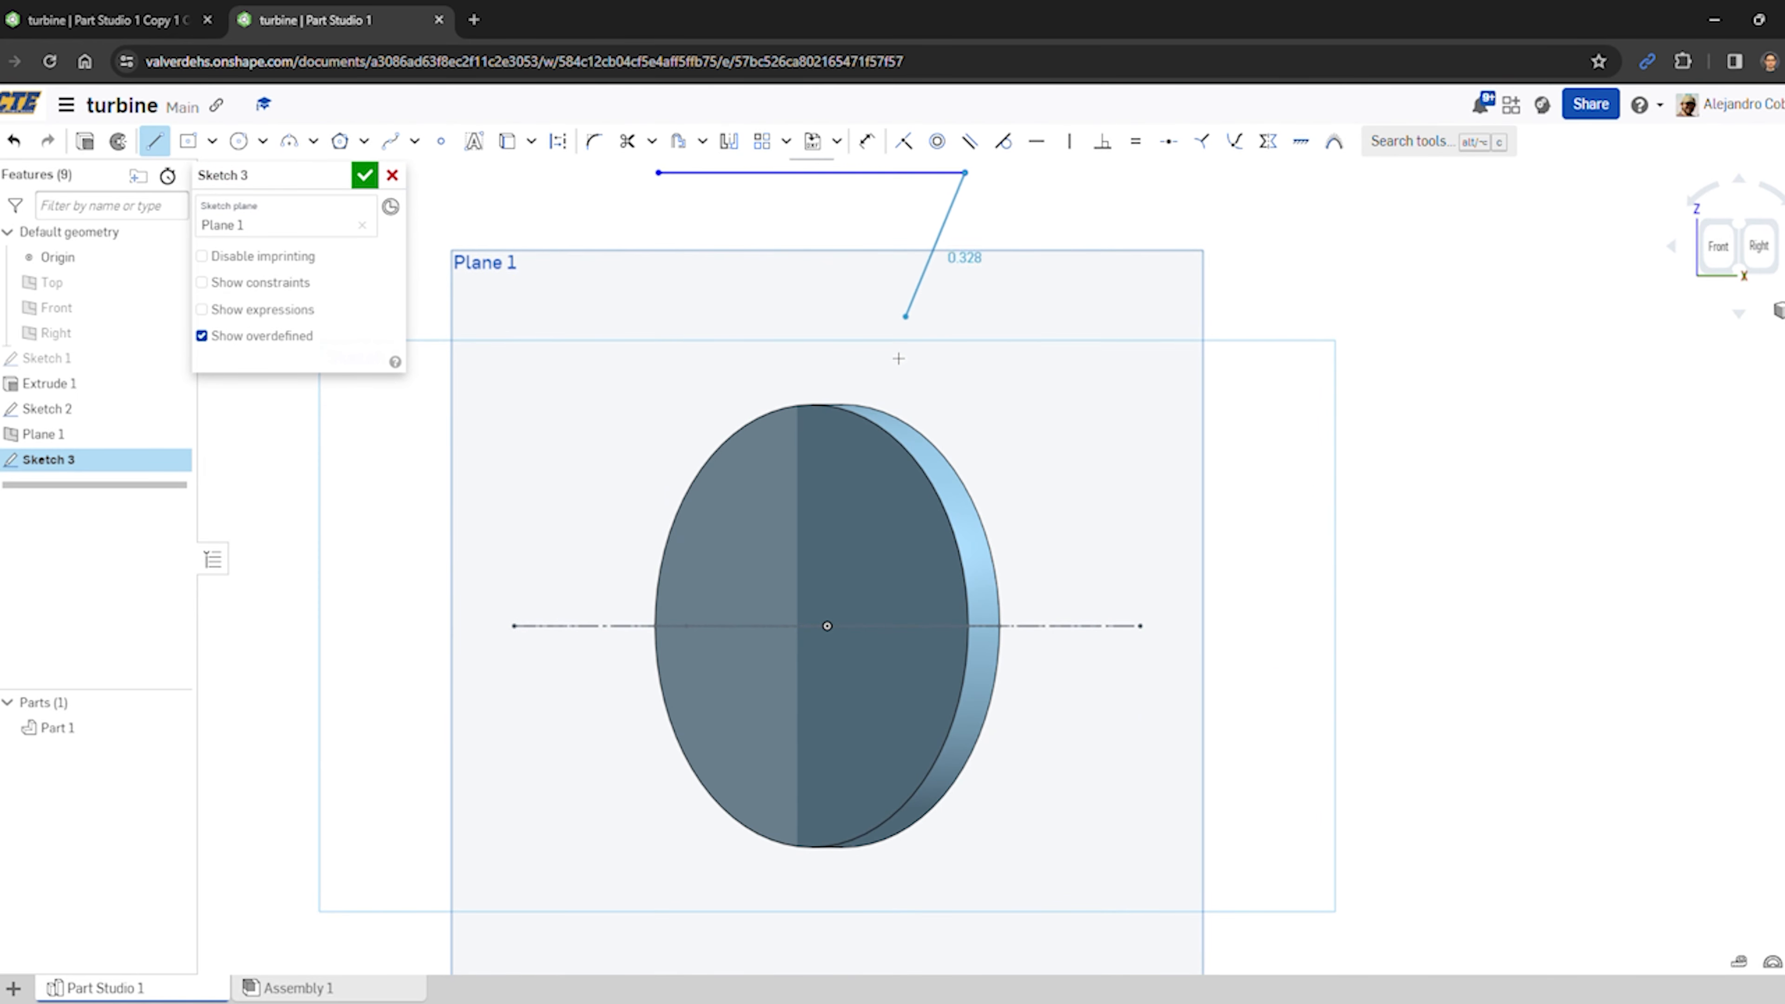
click(868, 566)
click(792, 566)
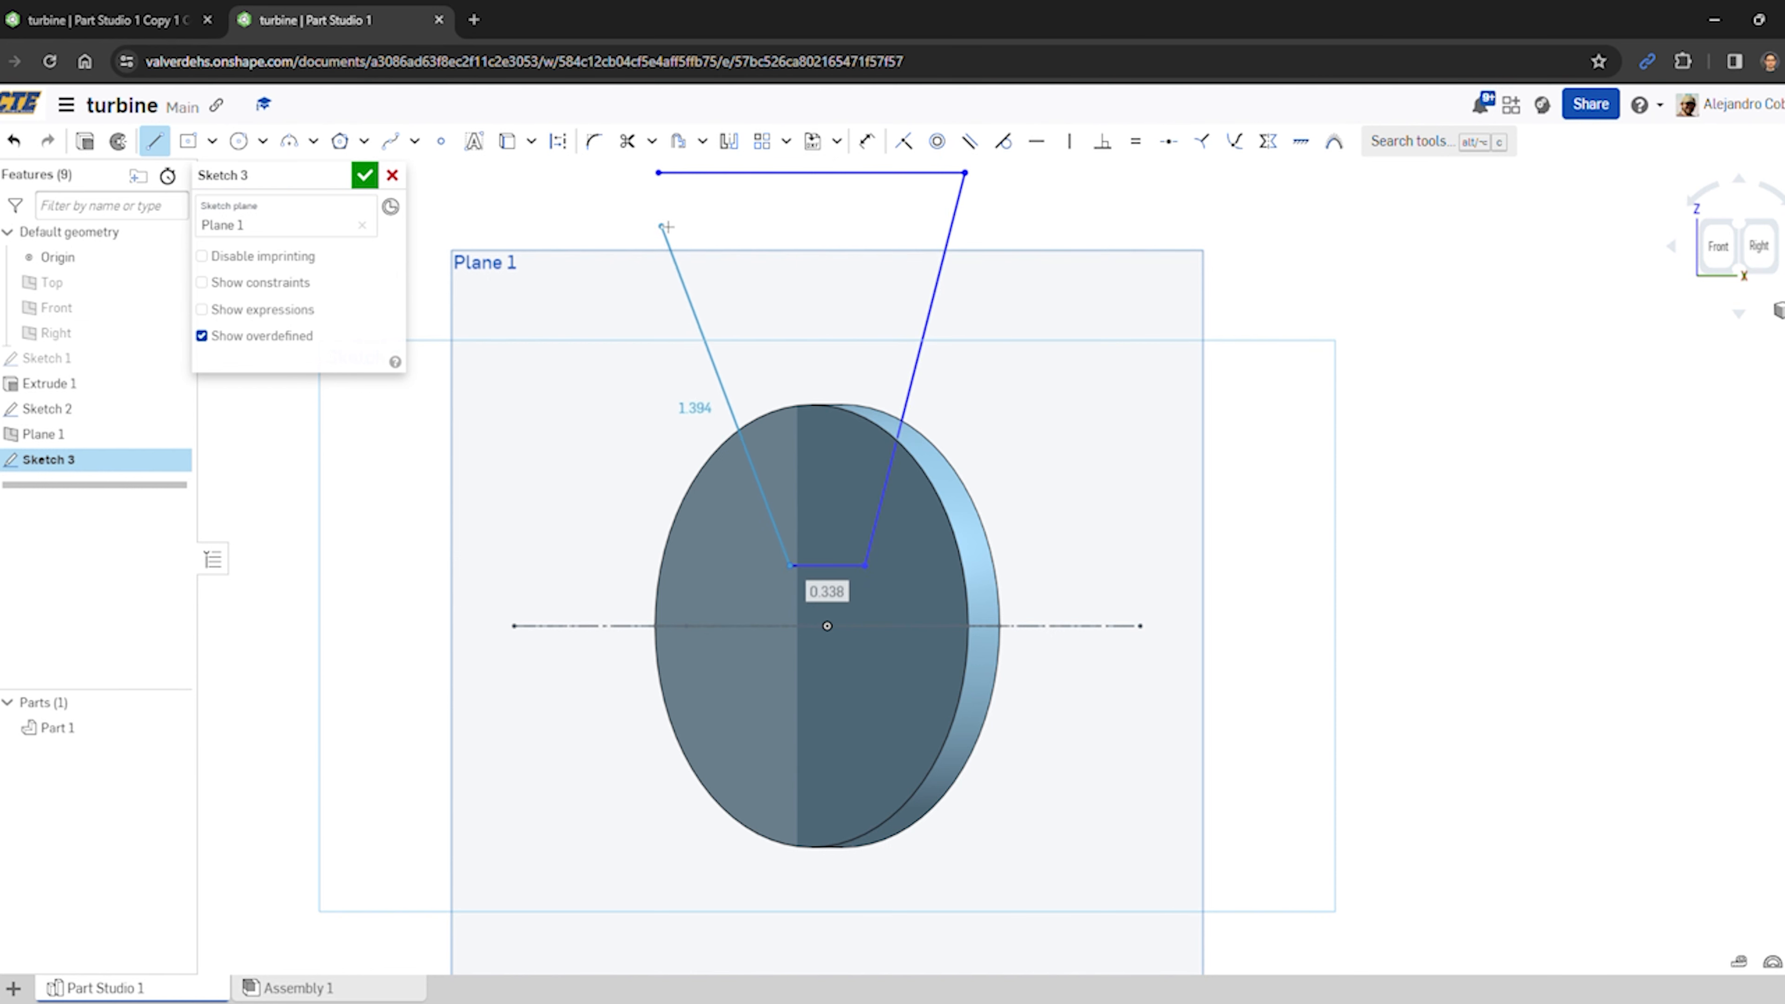
click(658, 173)
key(Escape)
- Draw a vertical construction centerline from inside the blade outline above the disc down to the origin
click(557, 141)
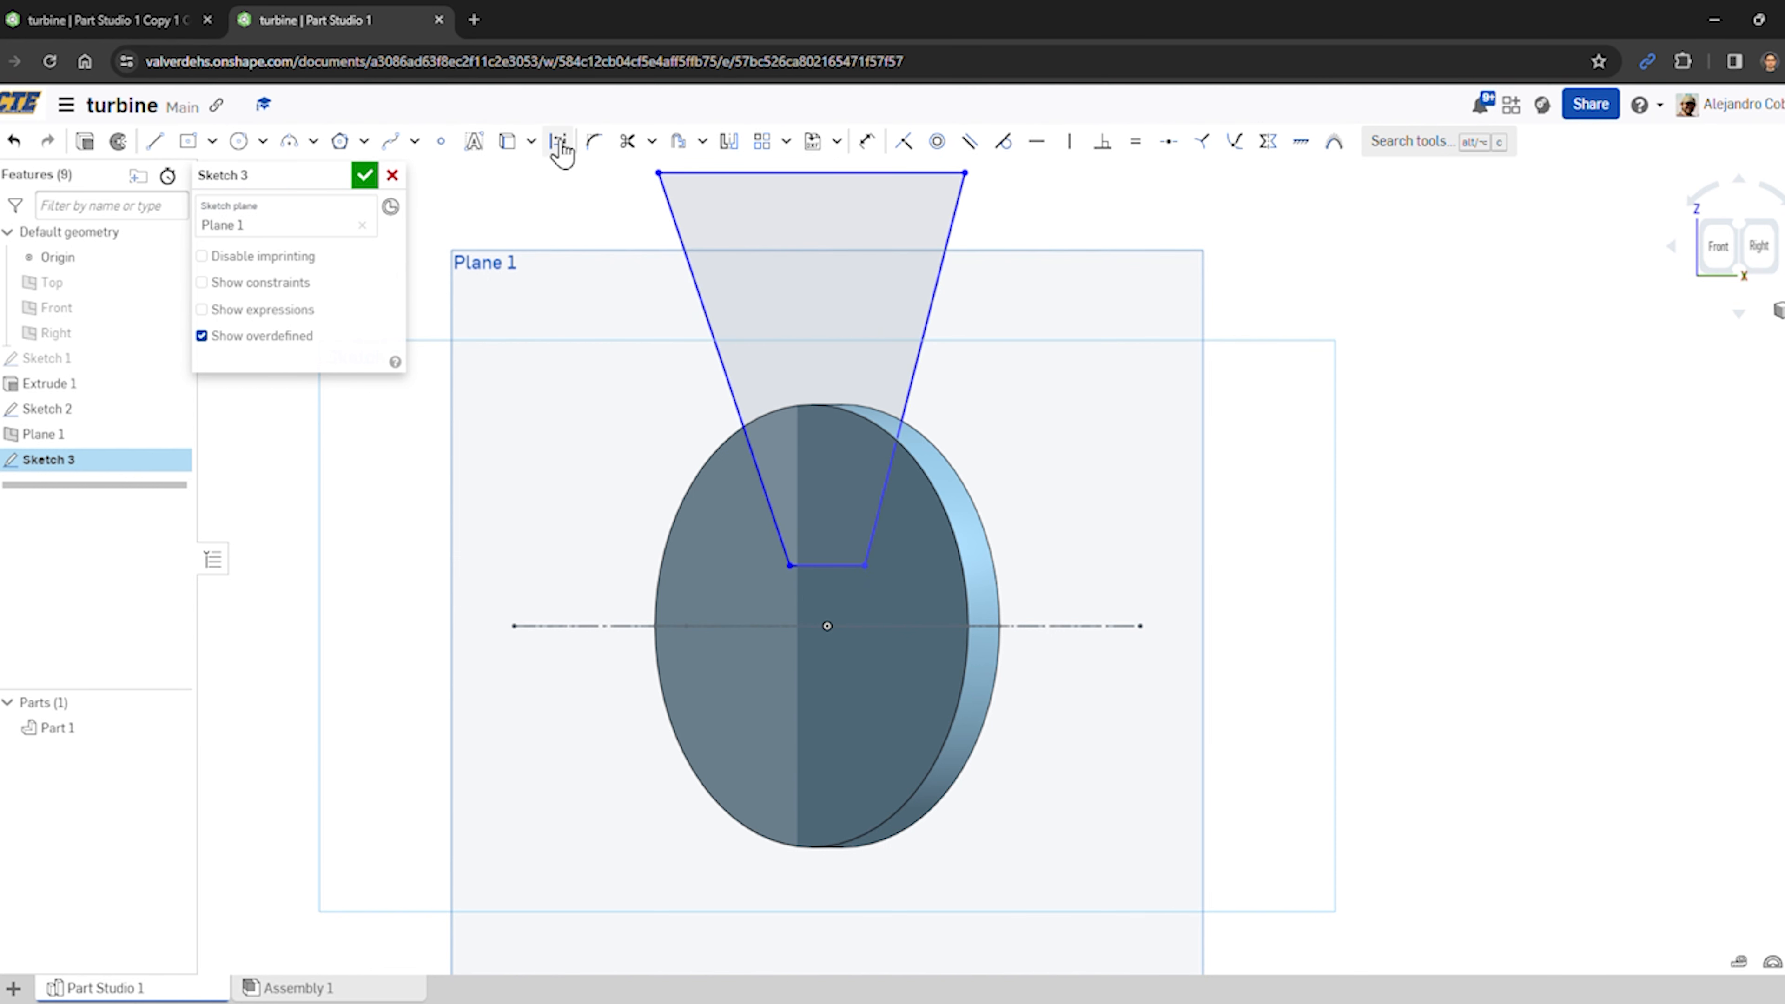
click(155, 142)
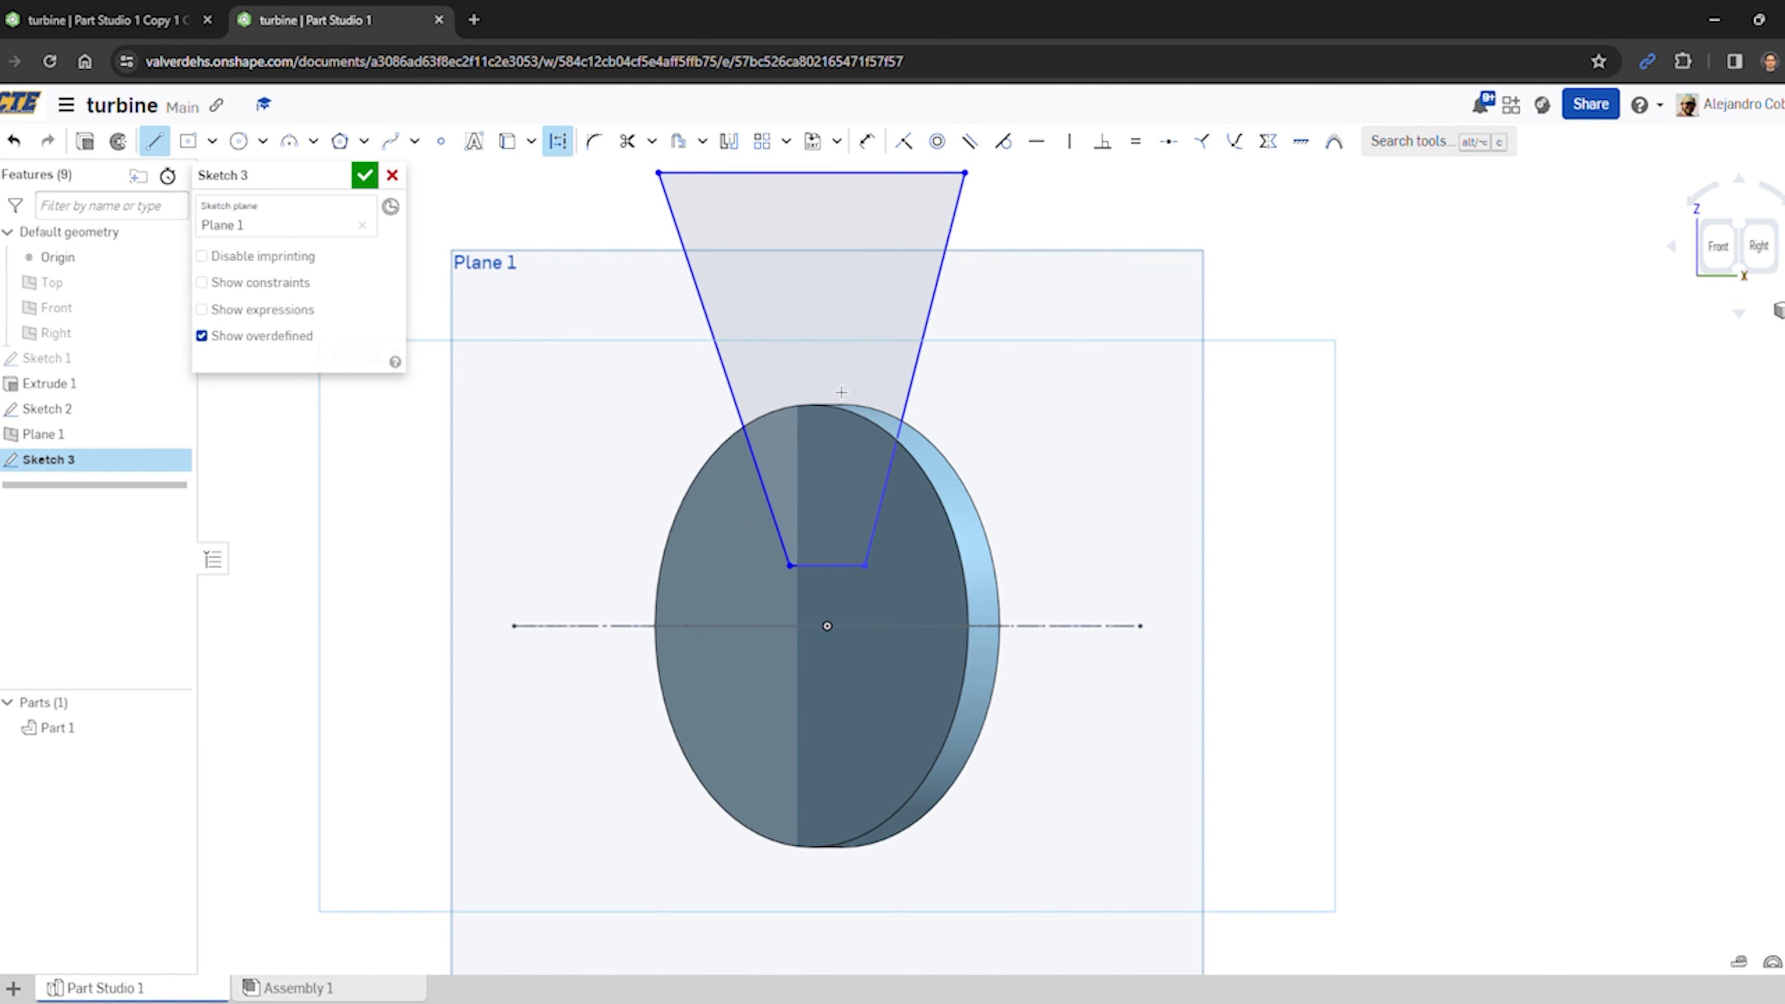
click(831, 348)
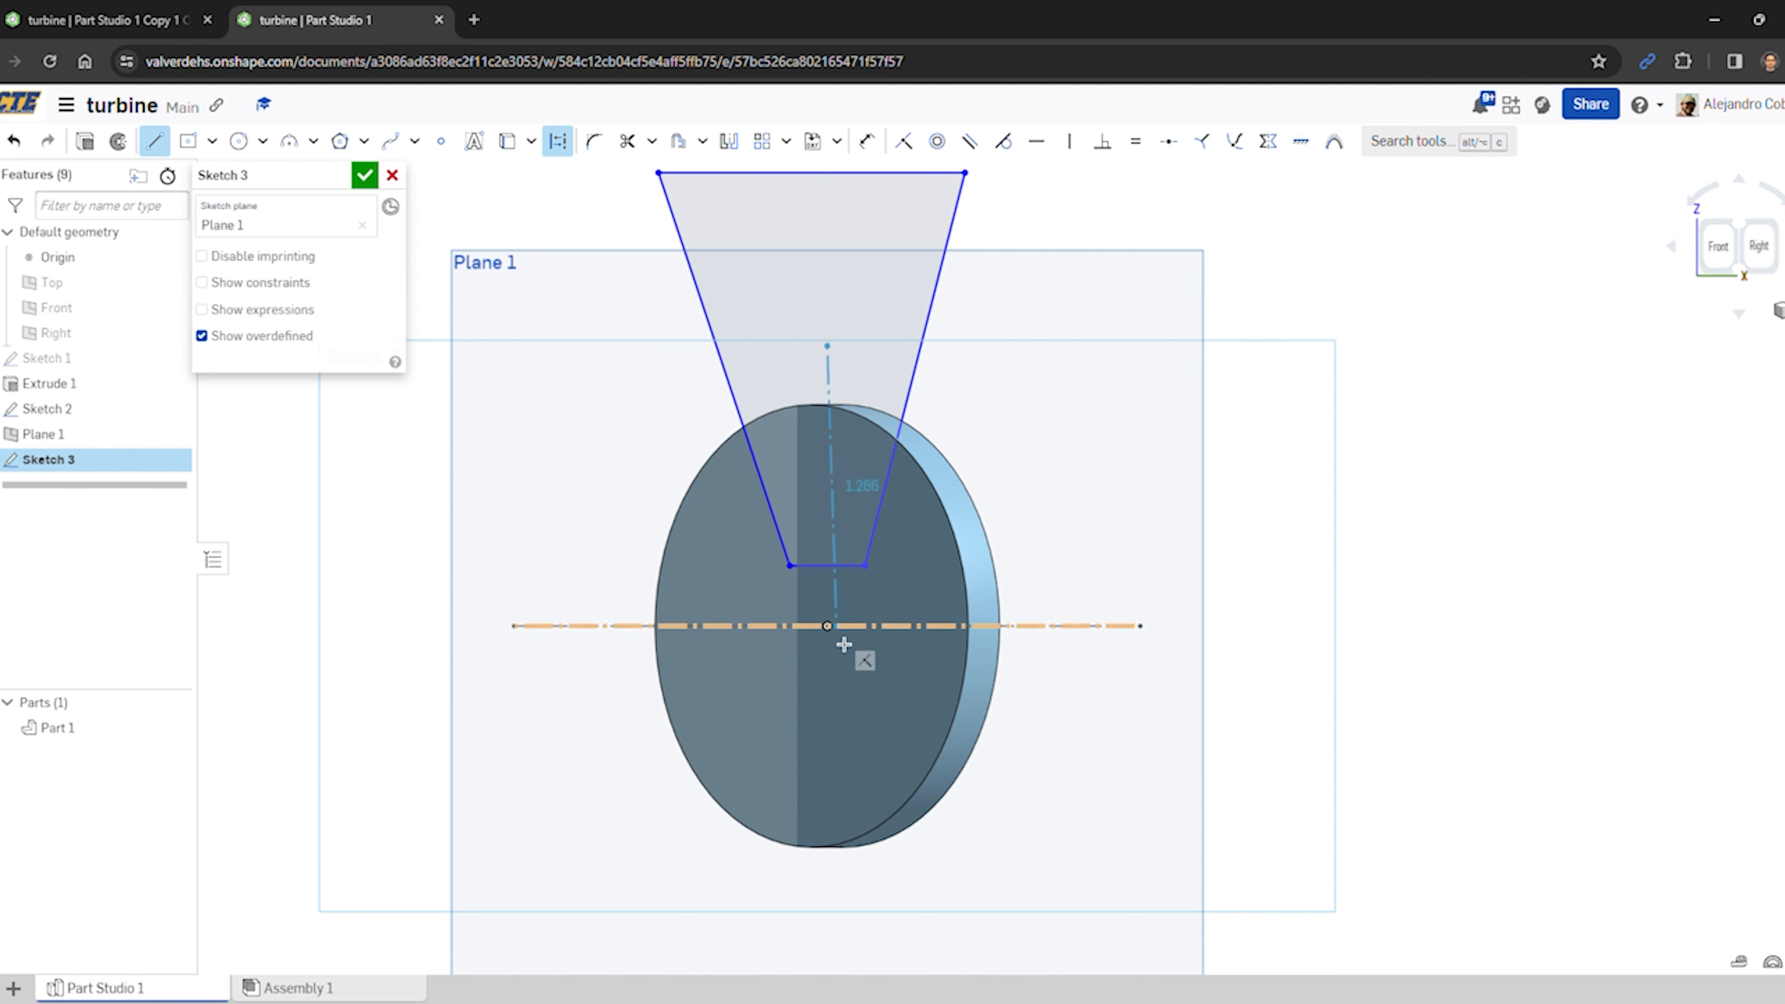
click(827, 625)
key(Escape)
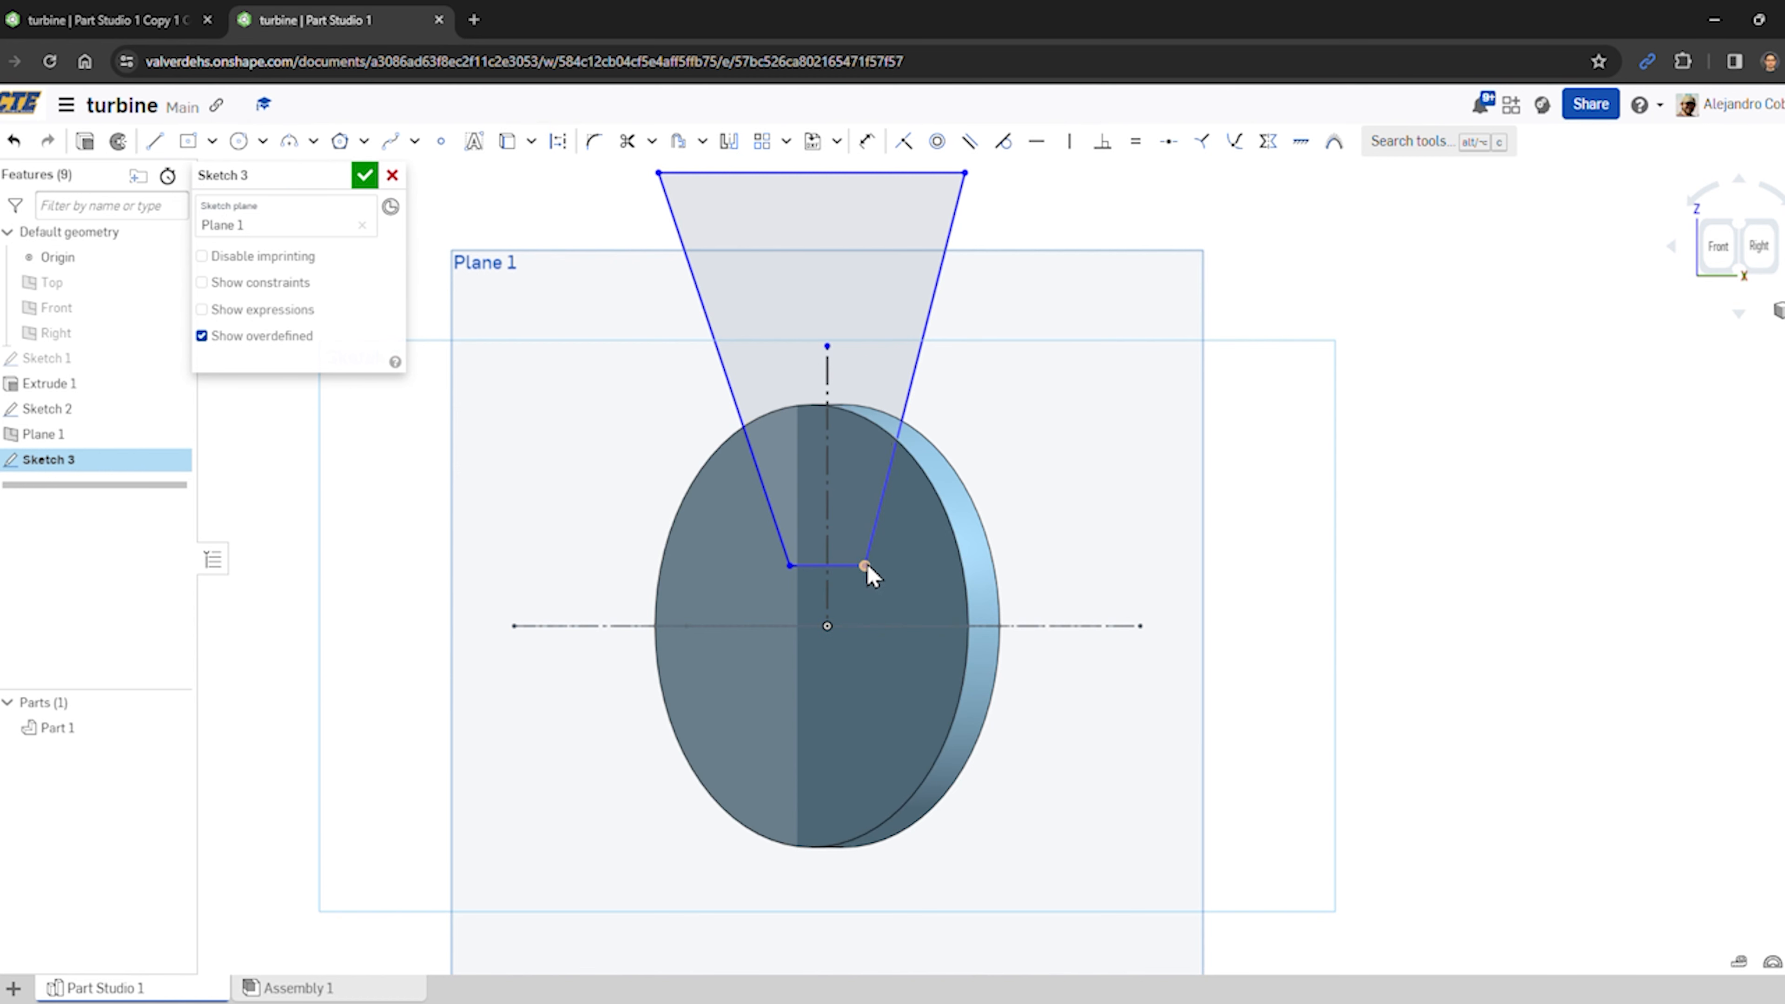
- Dimension the blade outline's bottom edge 0.5 in above the origin
scroll(840, 433, up, 1)
scroll(828, 408, down, 2)
scroll(819, 528, up, 1)
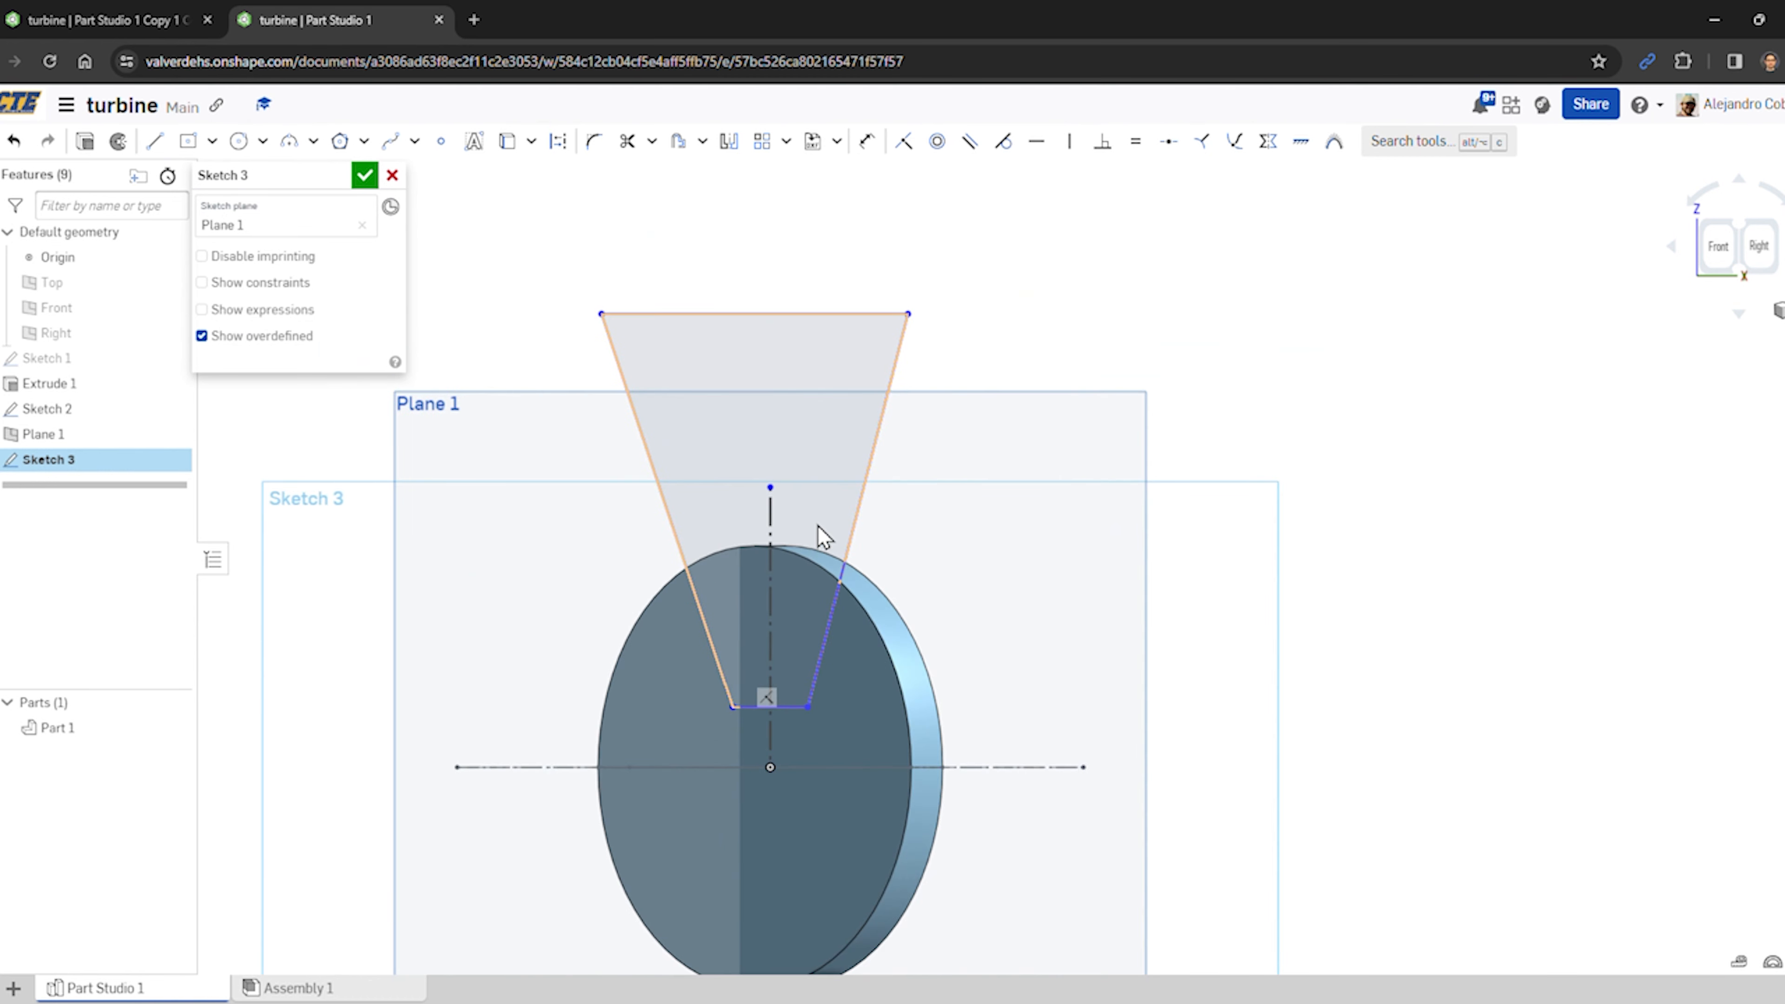
key(u)
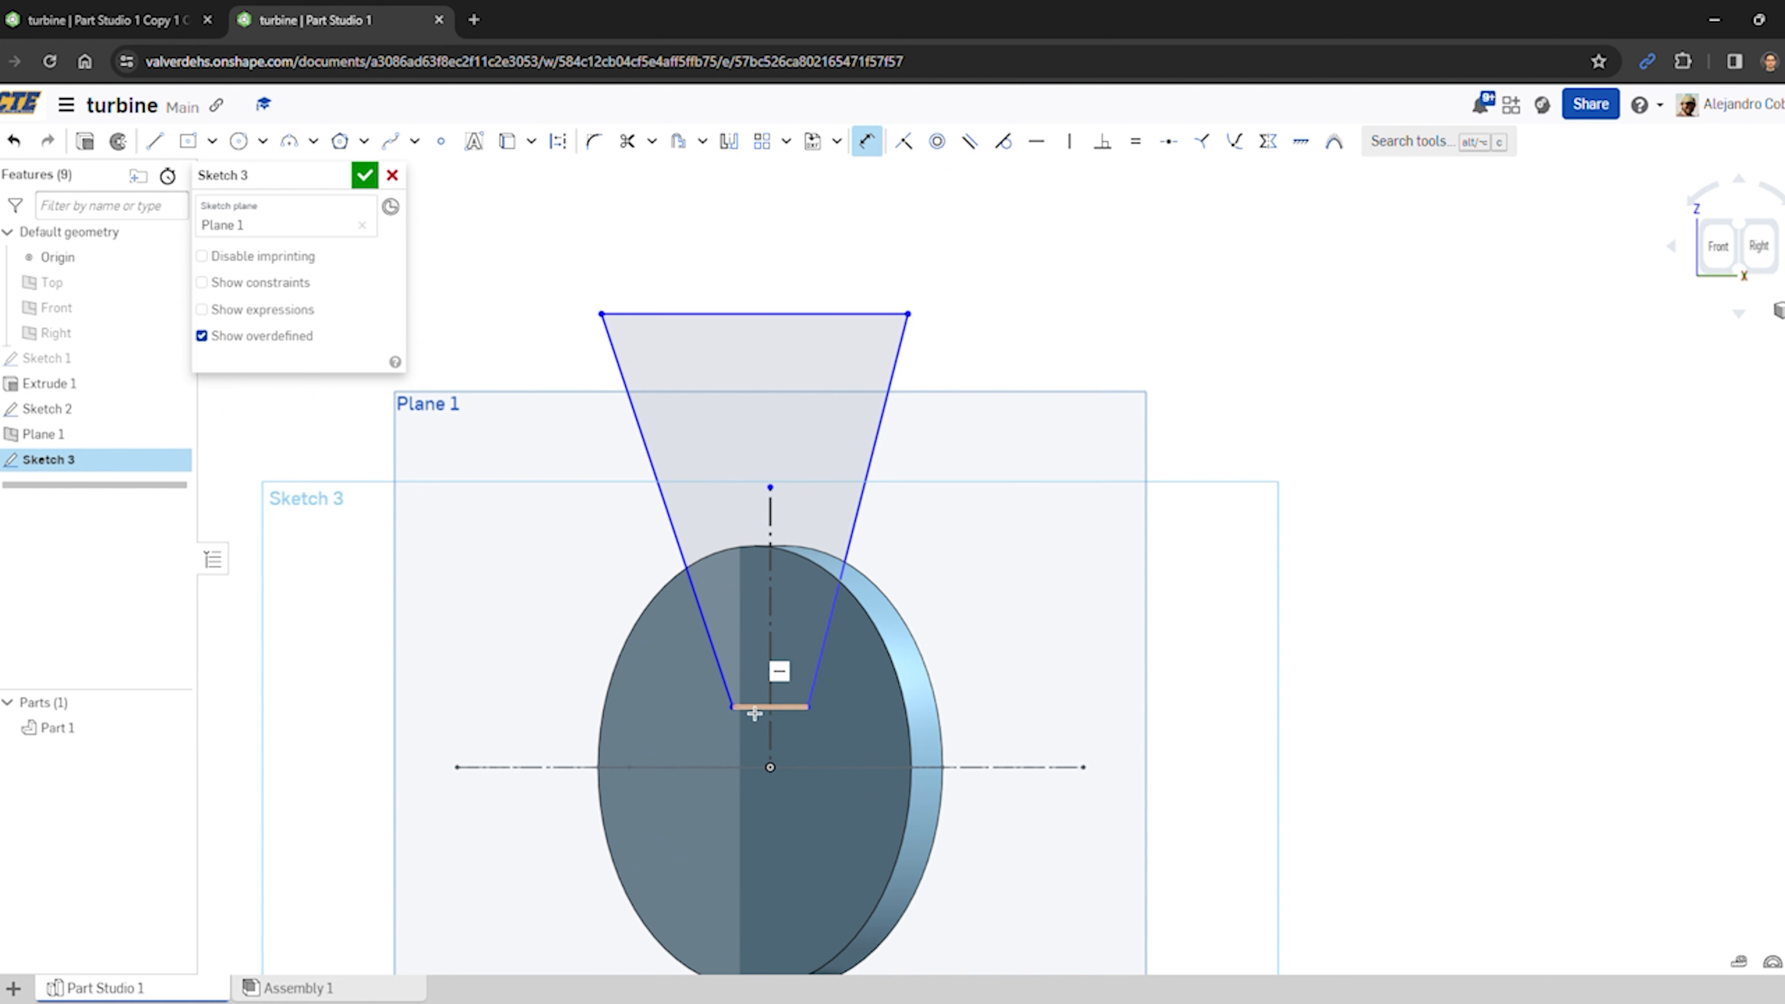
click(753, 712)
click(777, 771)
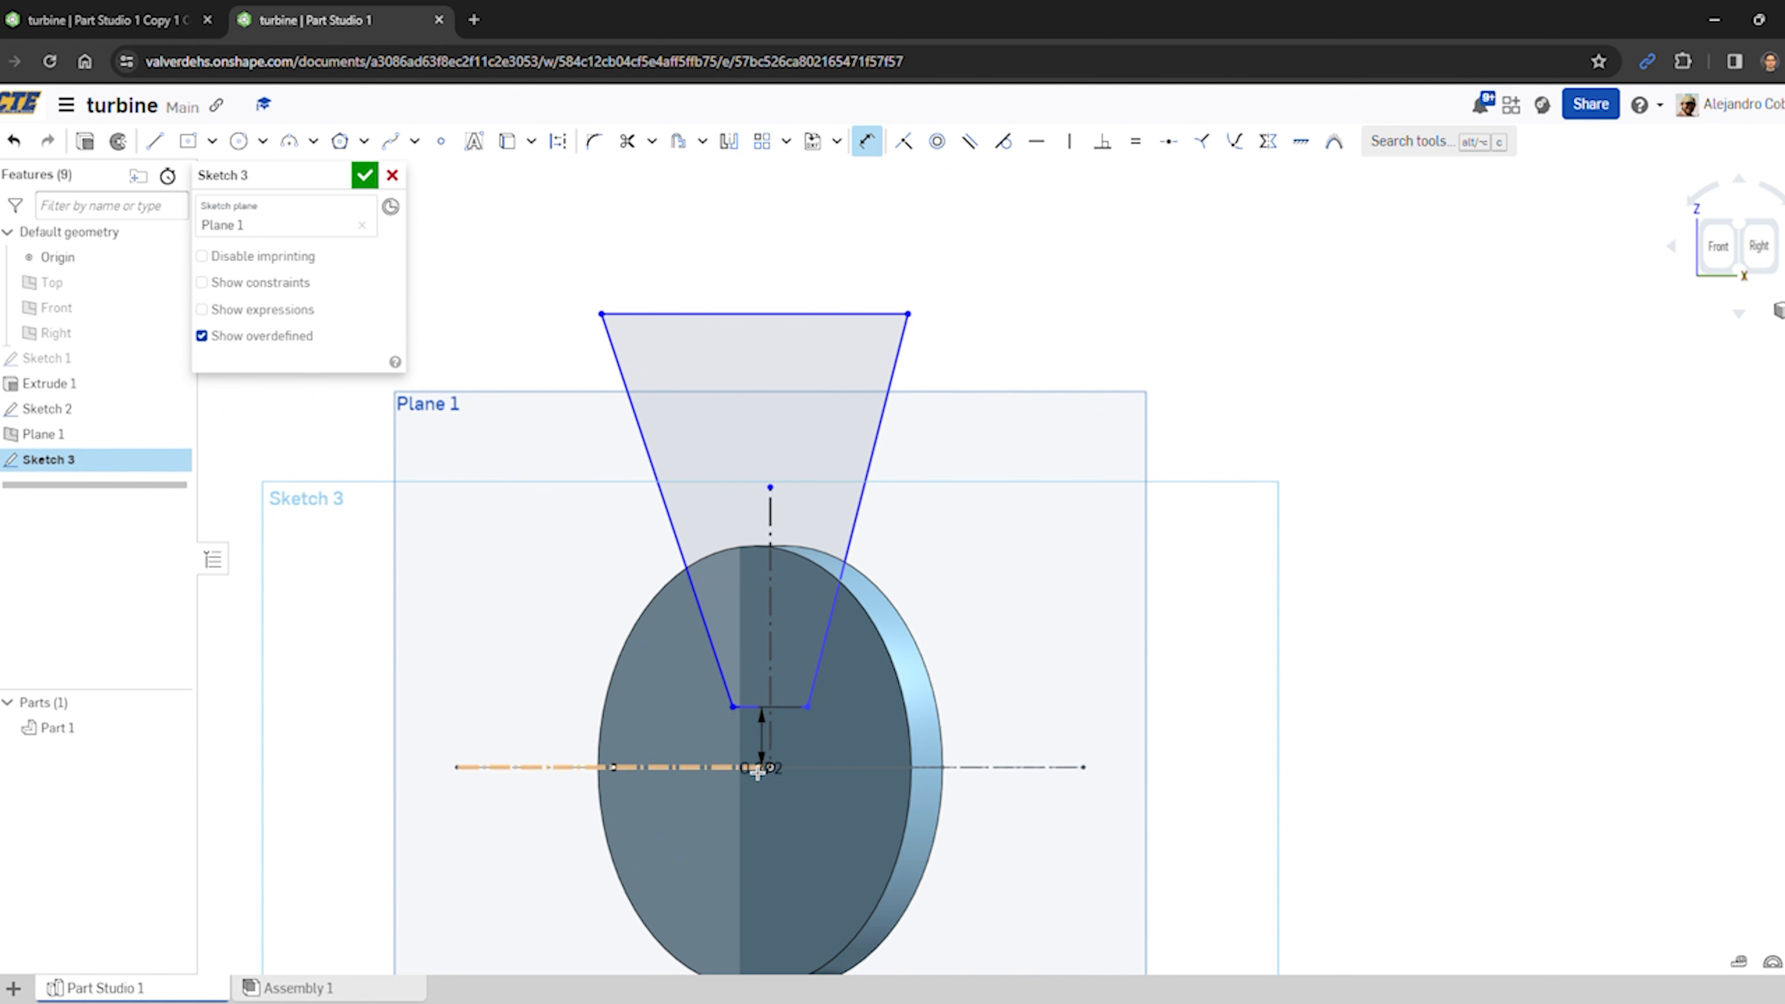
scroll(695, 742, up, 4)
click(700, 737)
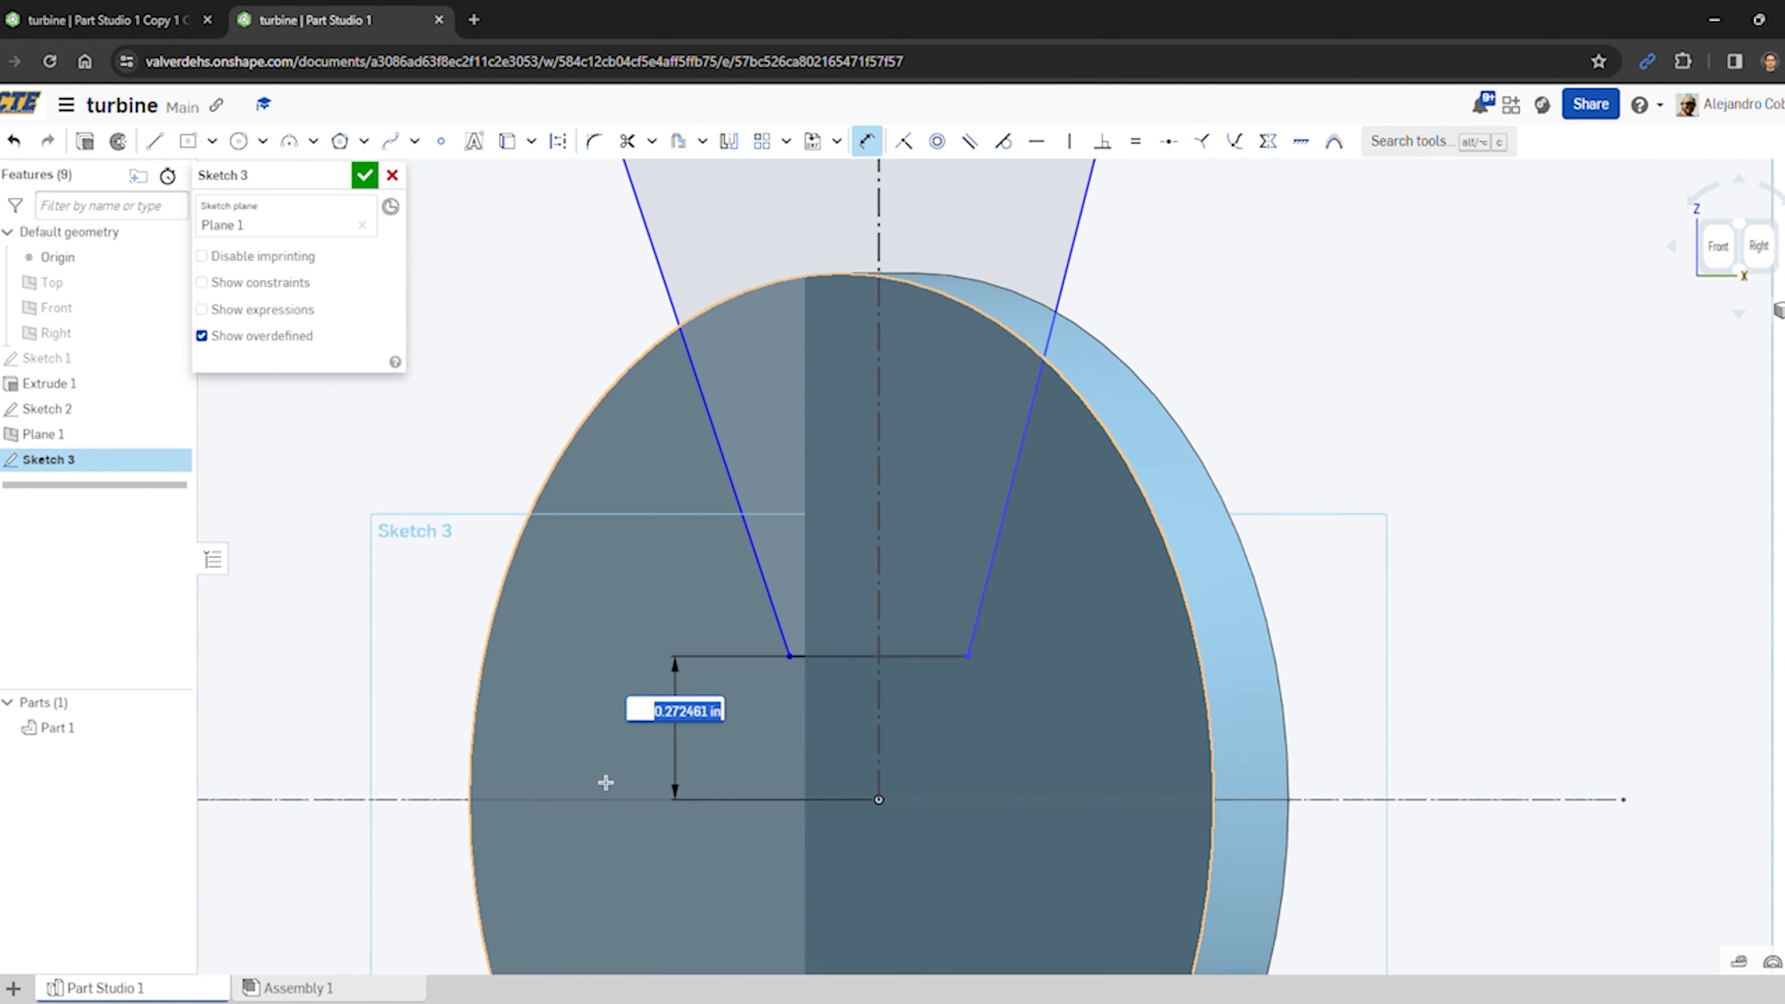
text(0.5)
key(Return)
scroll(751, 773, down, 5)
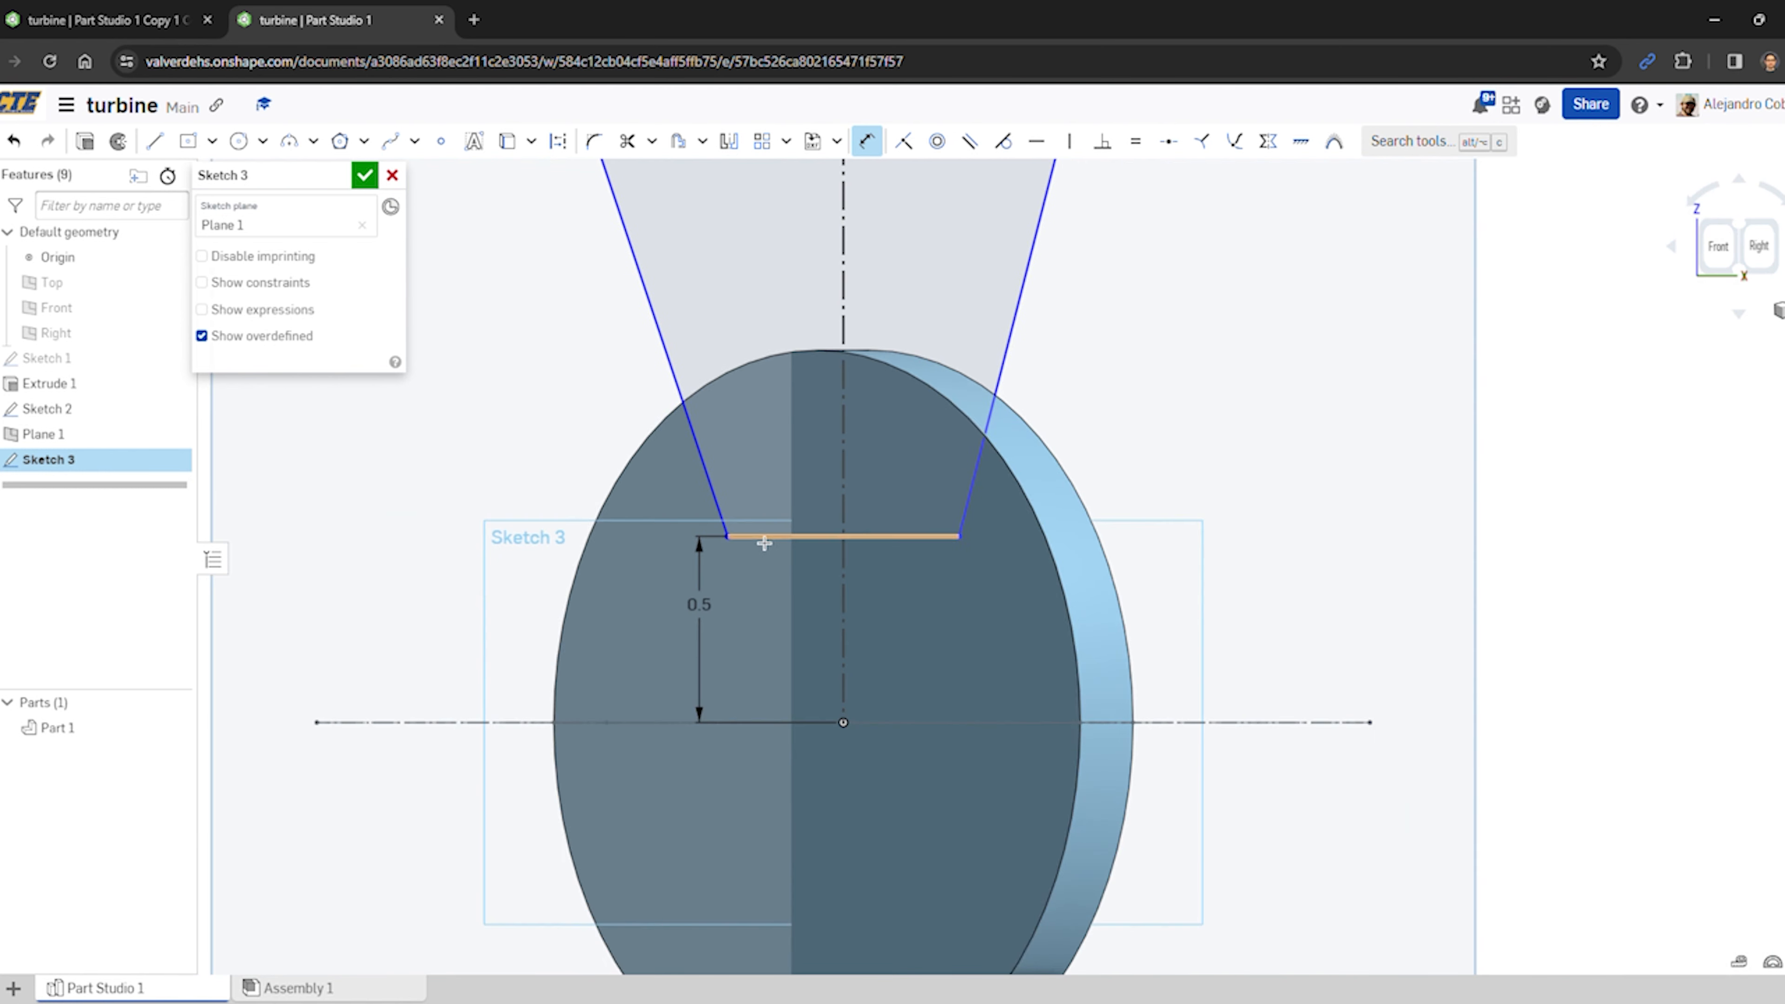
- Dimension the distance between the blade outline's bottom and top edges as 5 in
scroll(751, 772, down, 4)
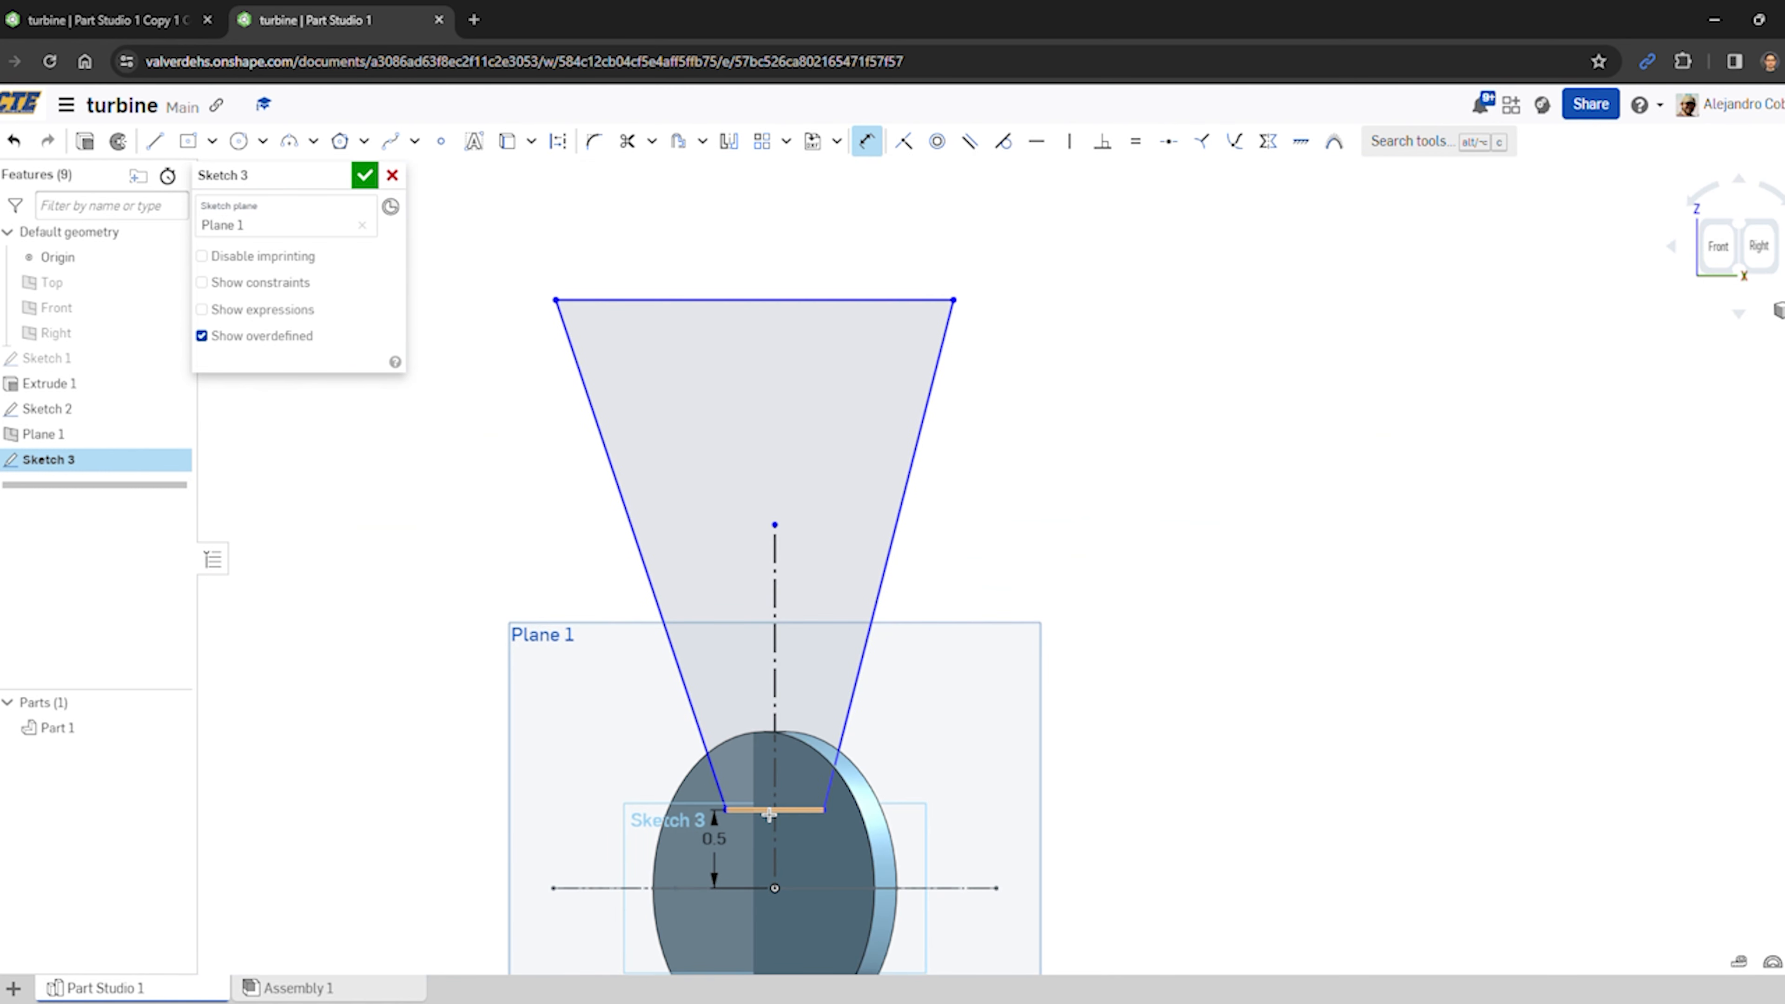
click(762, 808)
click(738, 300)
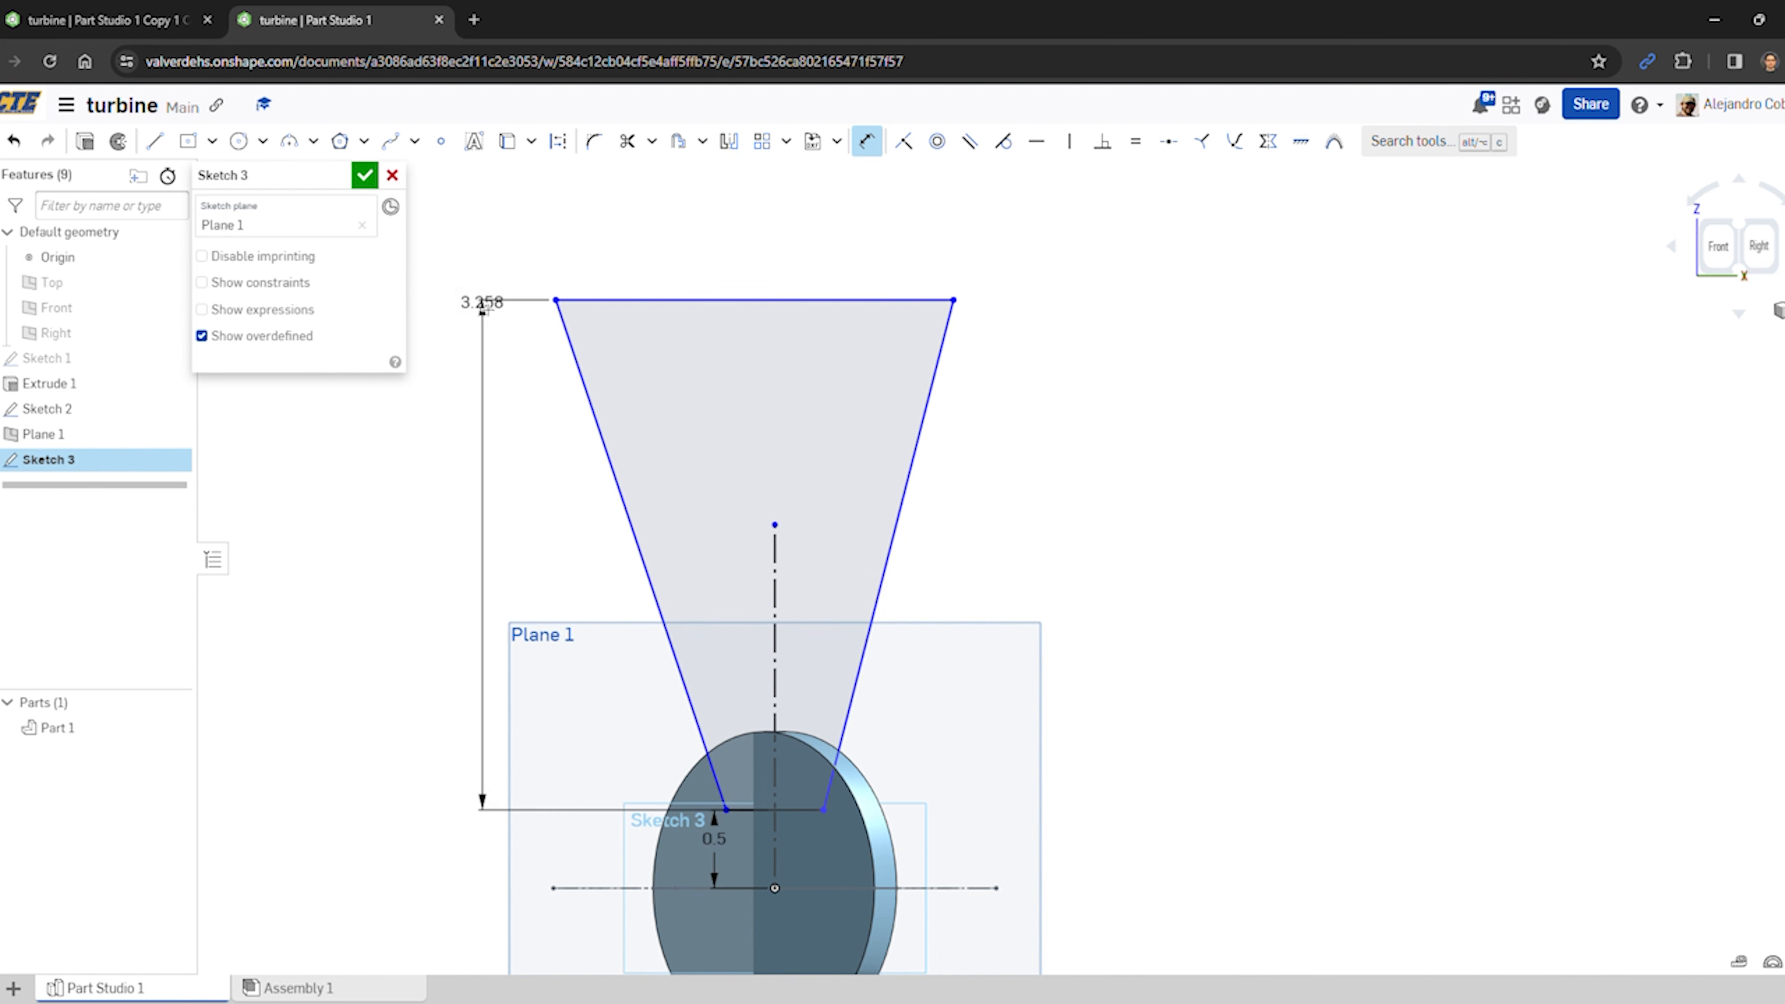
click(470, 491)
text(5)
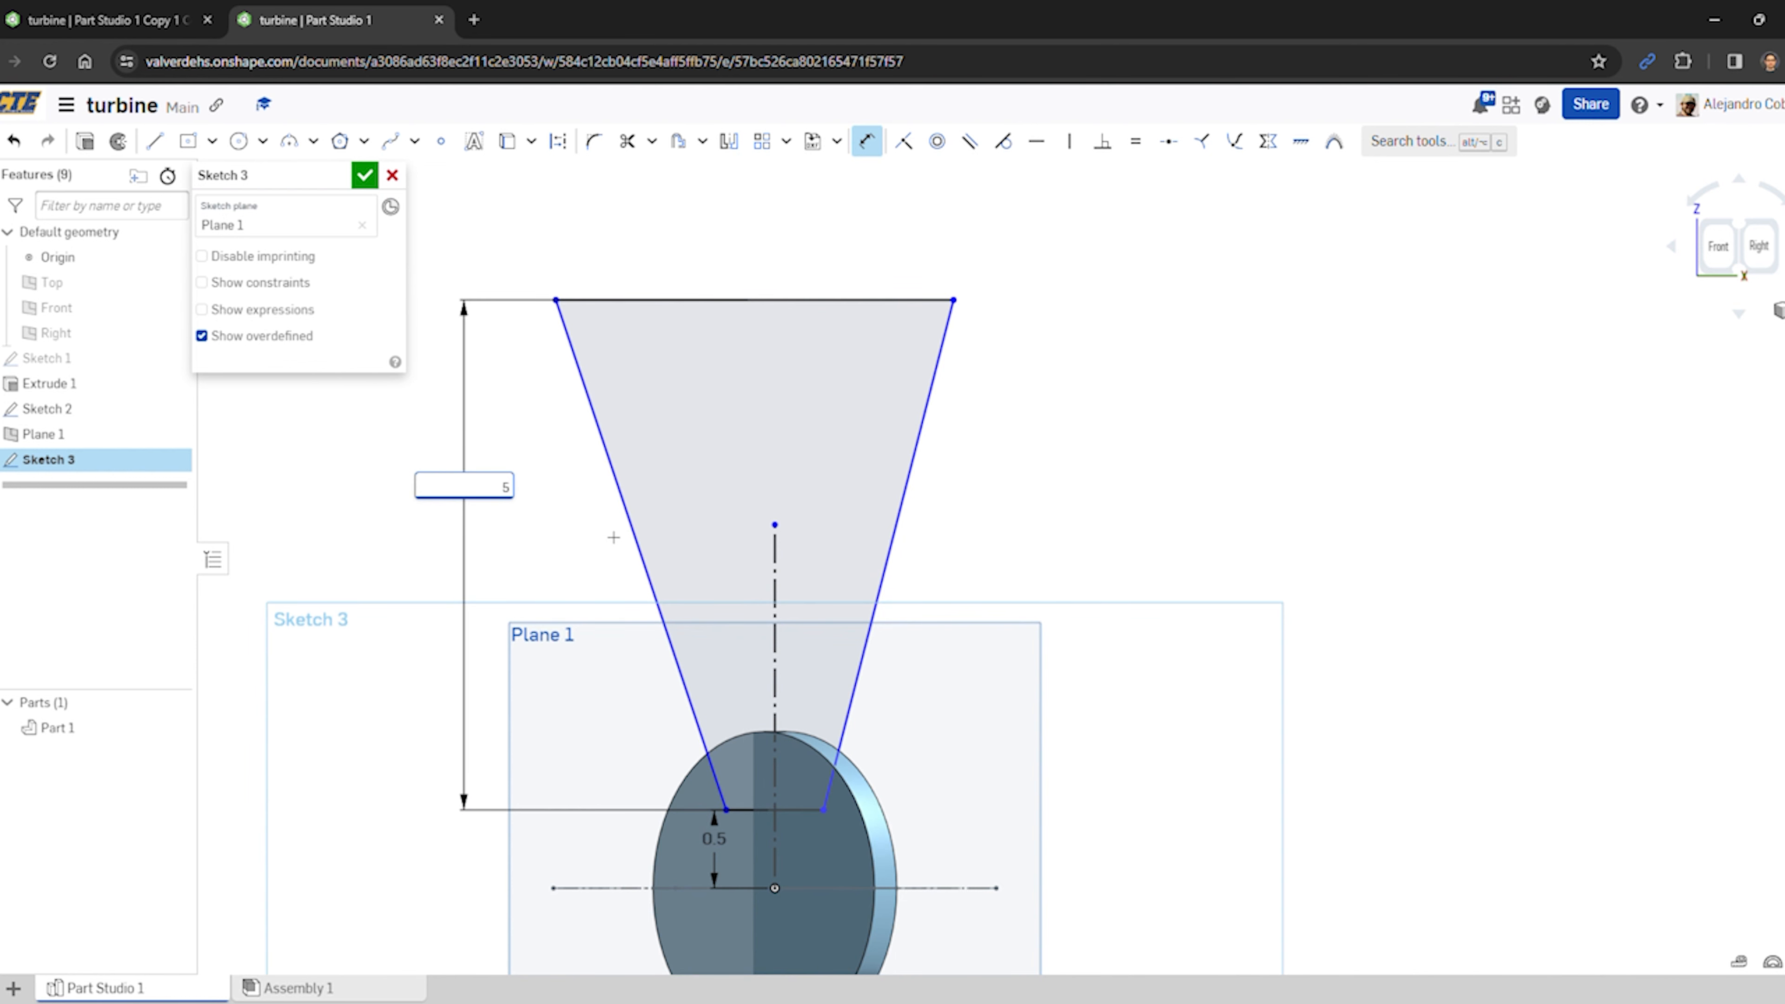
key(Return)
- Dimension the blade outline's top edge to a width of 3 in
scroll(673, 485, down, 2)
middle_drag(713, 230, 697, 511)
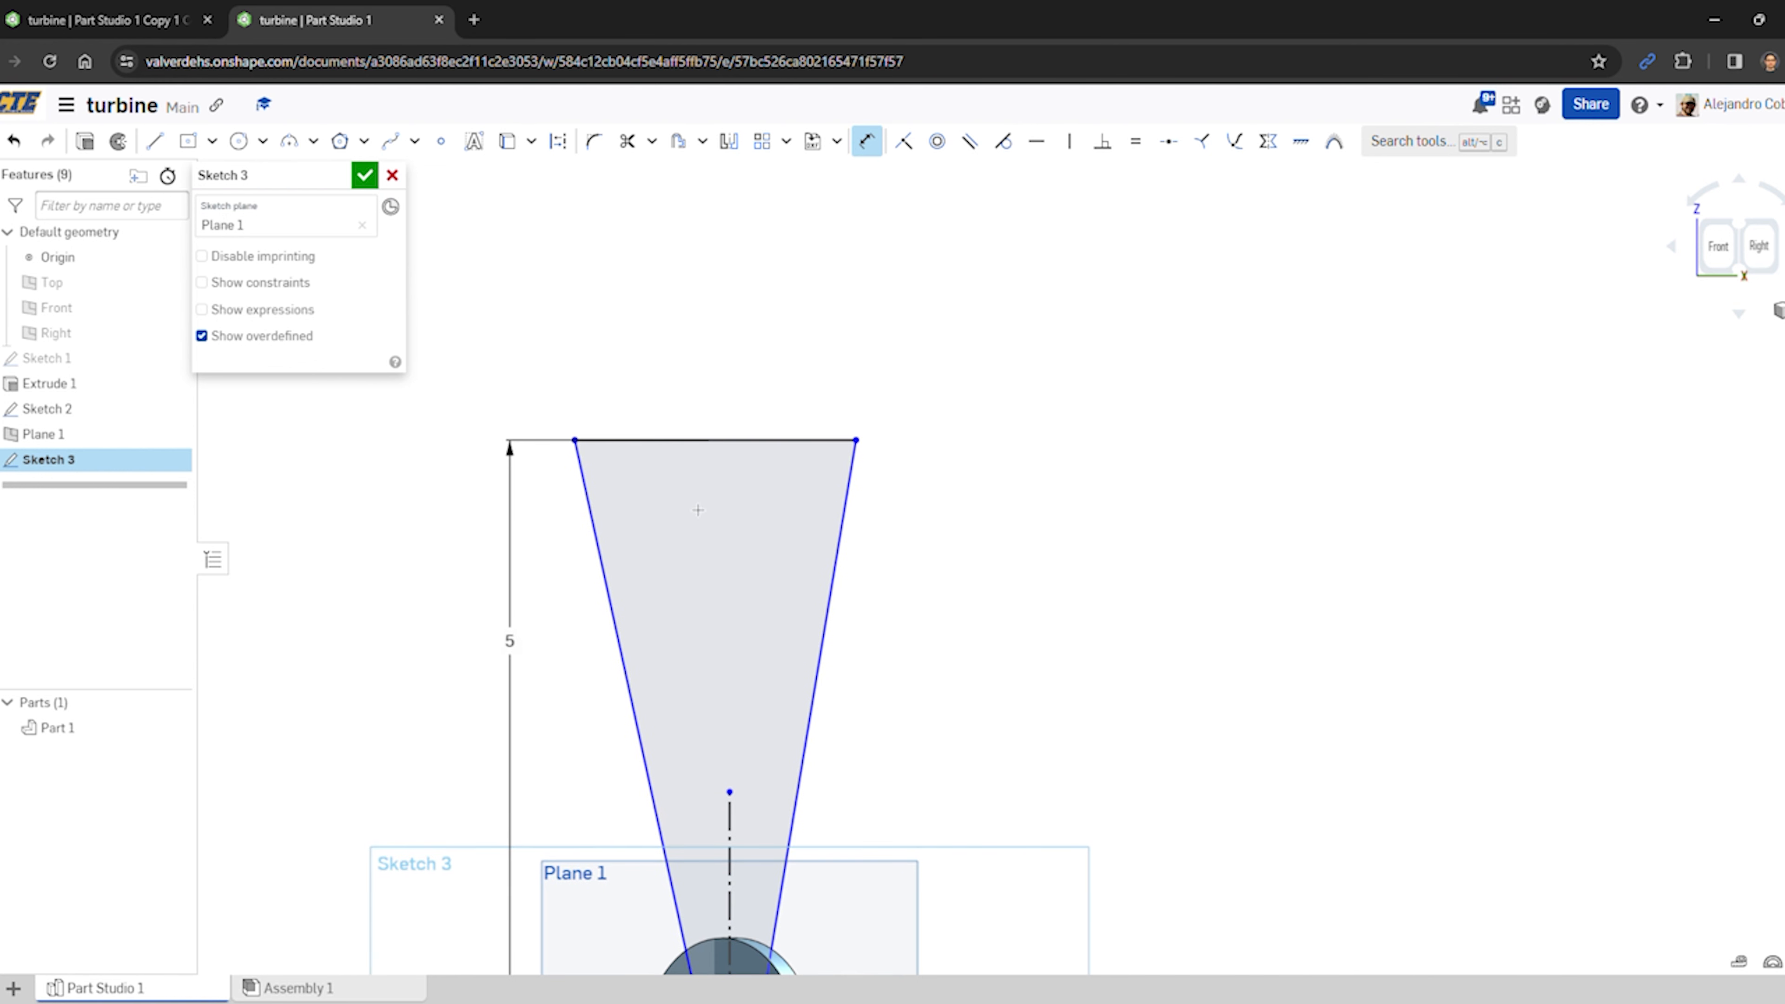
click(703, 445)
click(723, 408)
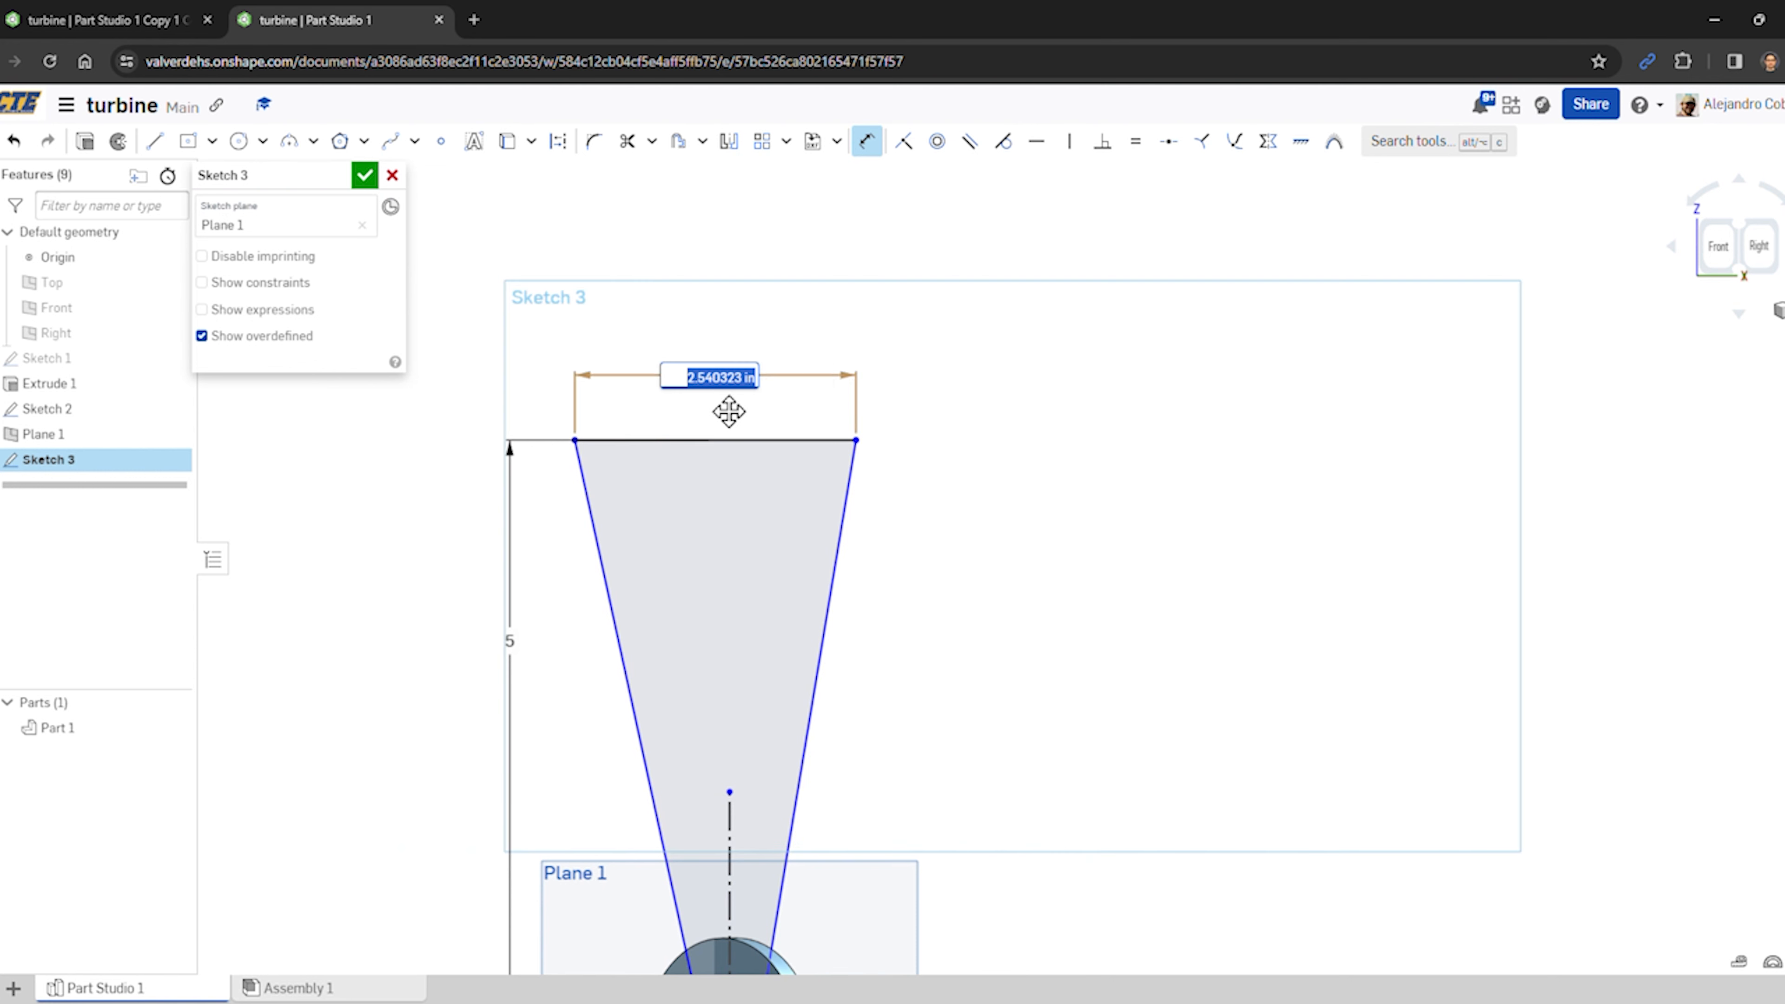
text(3)
key(Return)
- Make the blade outline's two slanted sides symmetric about the vertical construction centerline
scroll(713, 556, down, 2)
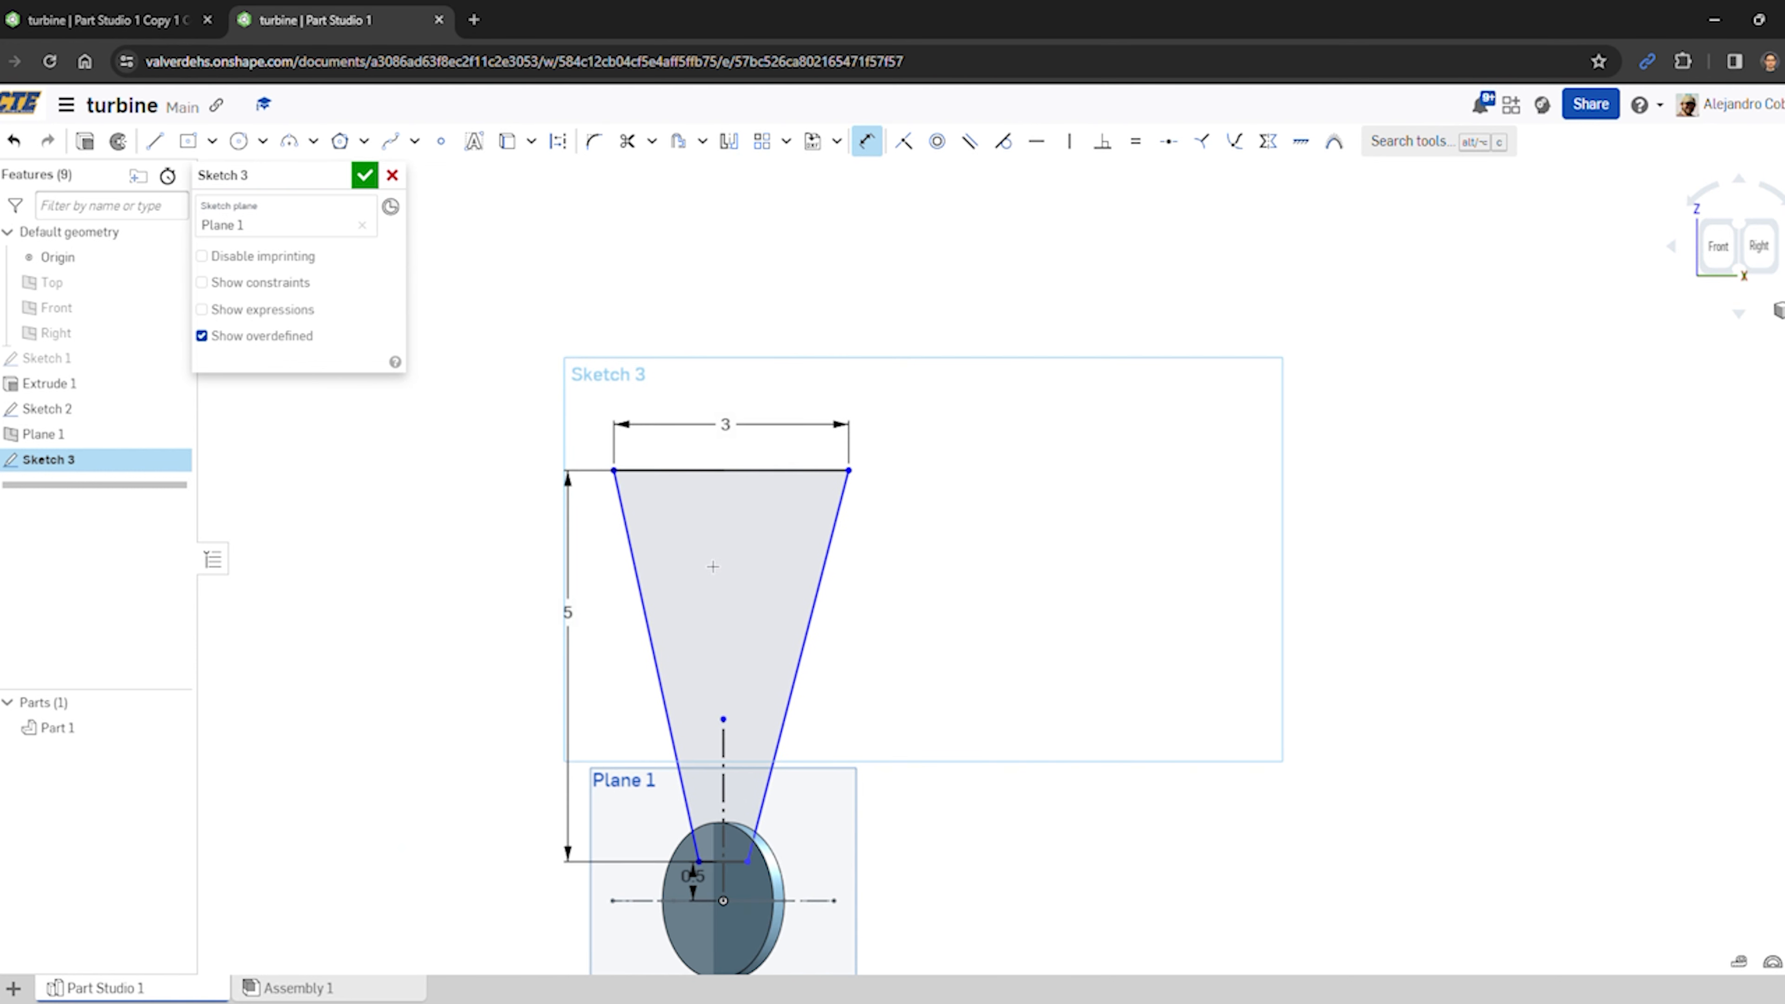
middle_drag(806, 842, 819, 767)
right_drag(879, 738, 909, 722)
scroll(746, 780, up, 2)
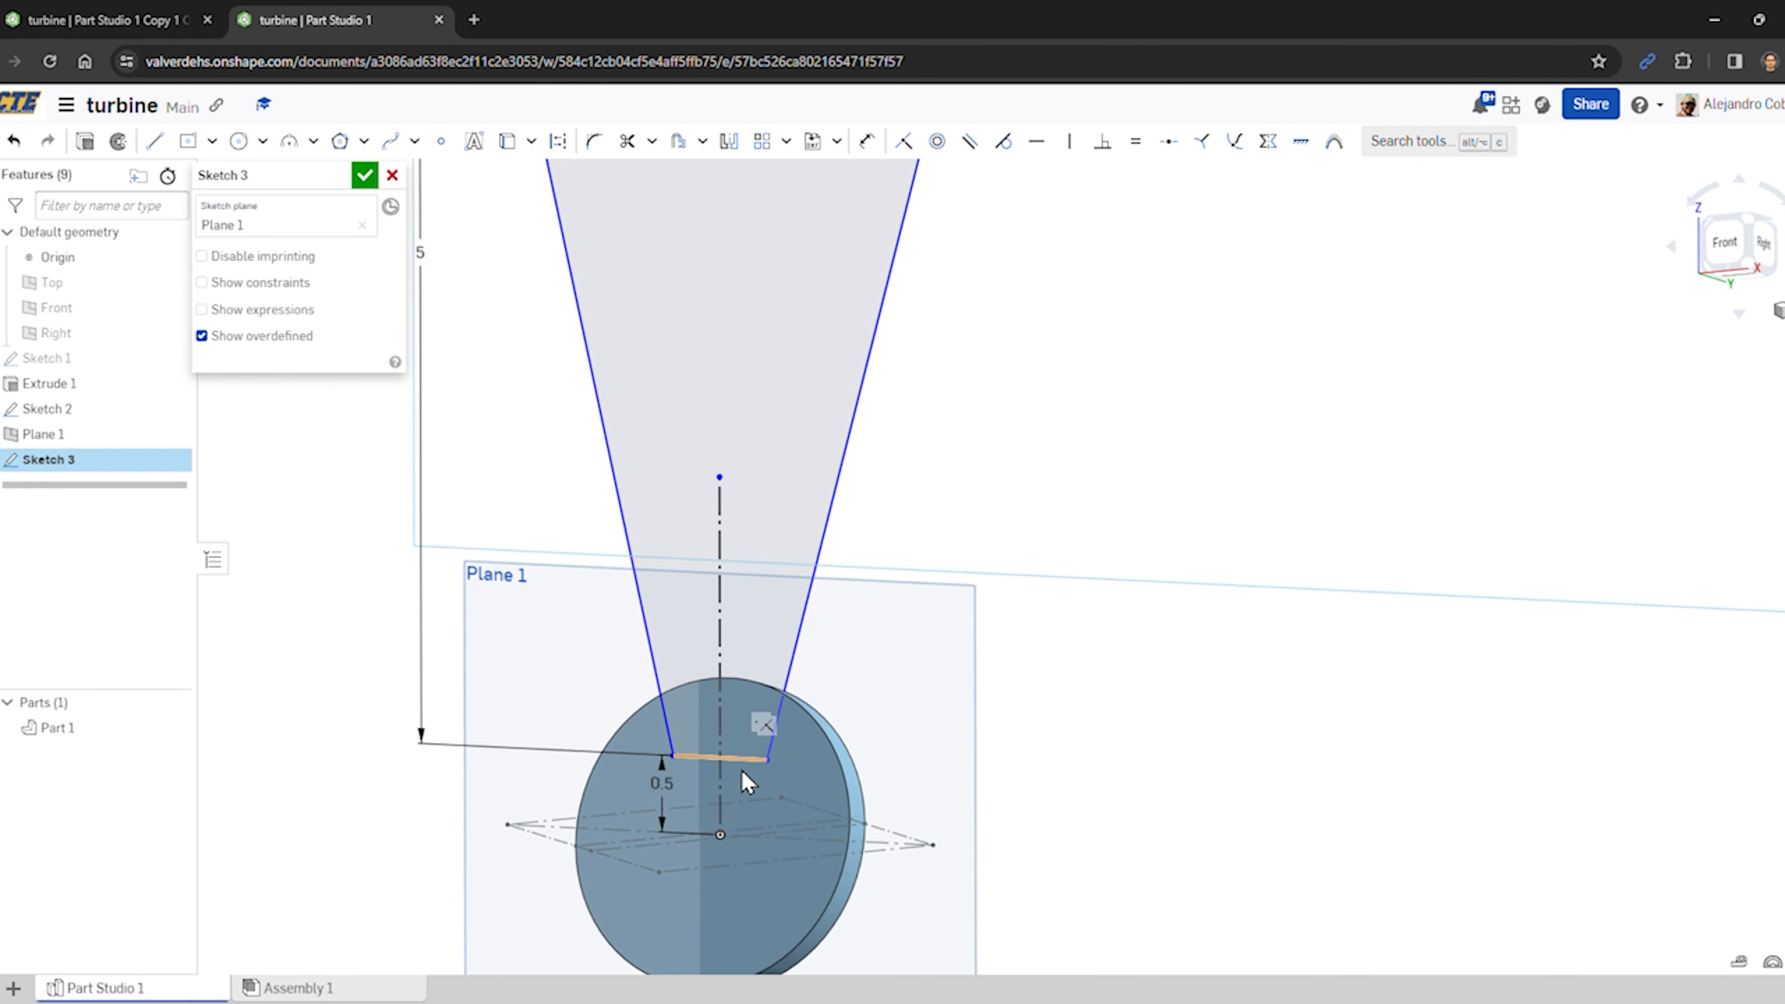
scroll(745, 775, up, 3)
scroll(742, 770, down, 1)
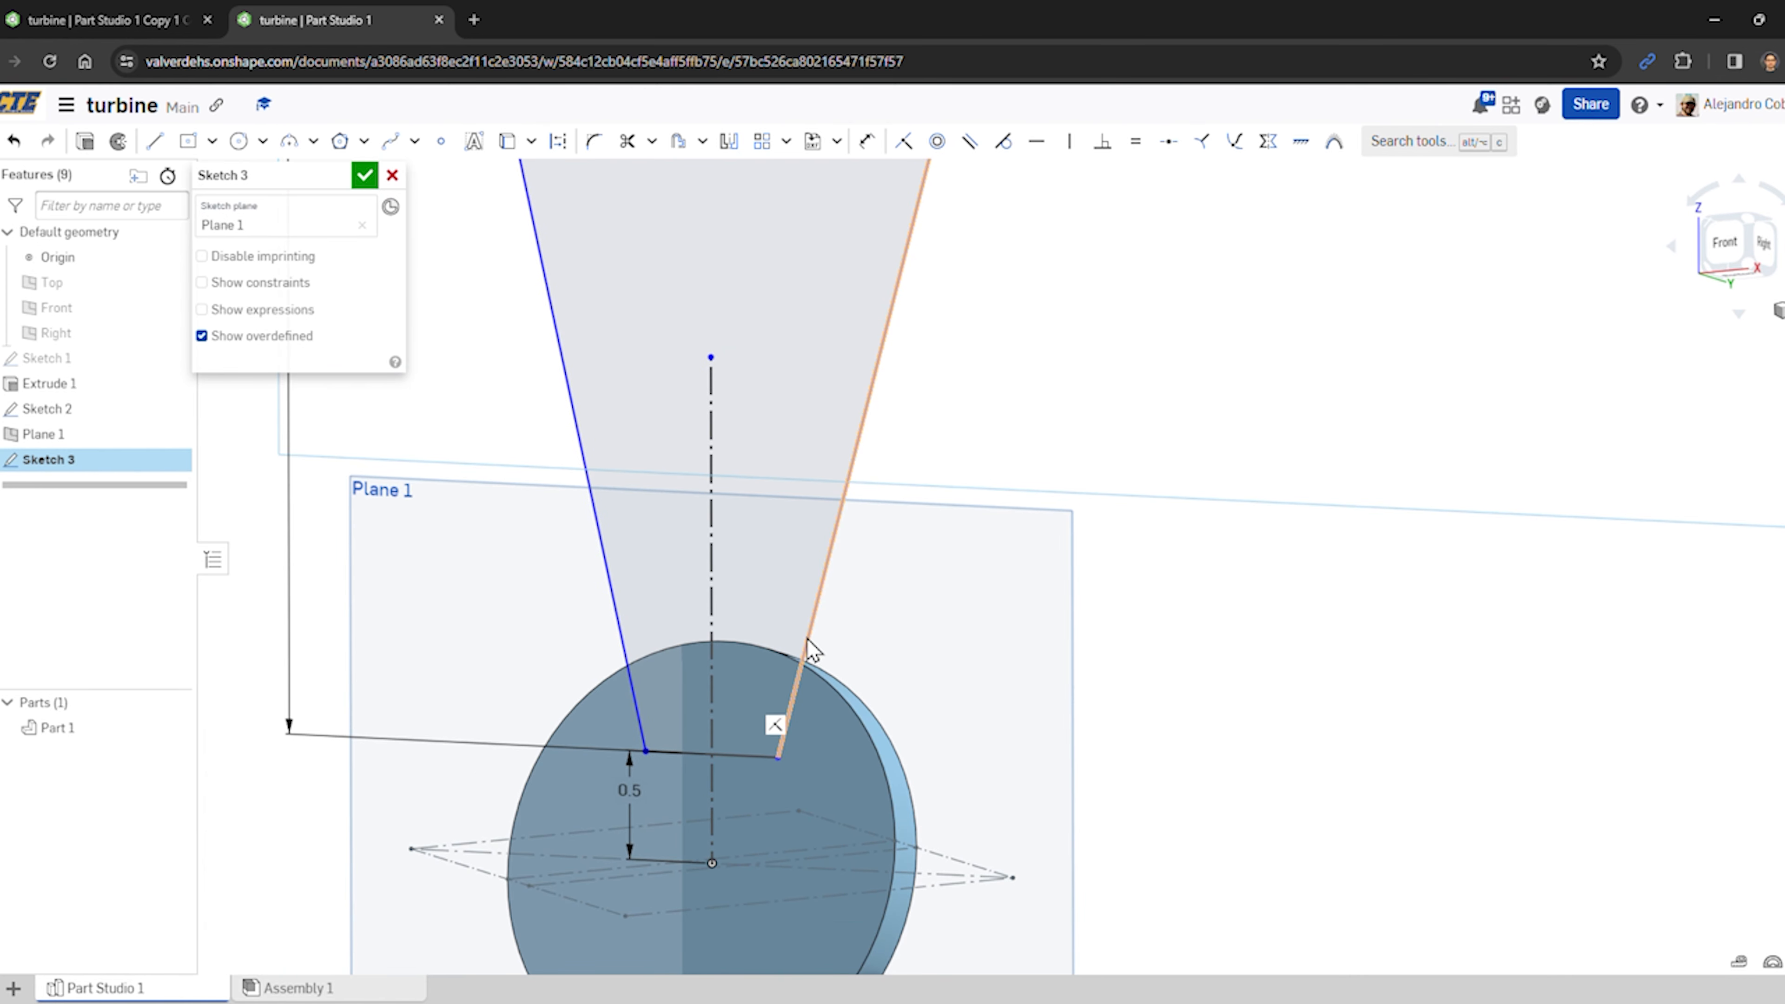
mouse_move(809, 647)
right_down()
mouse_move(741, 589)
mouse_move(733, 637)
right_up()
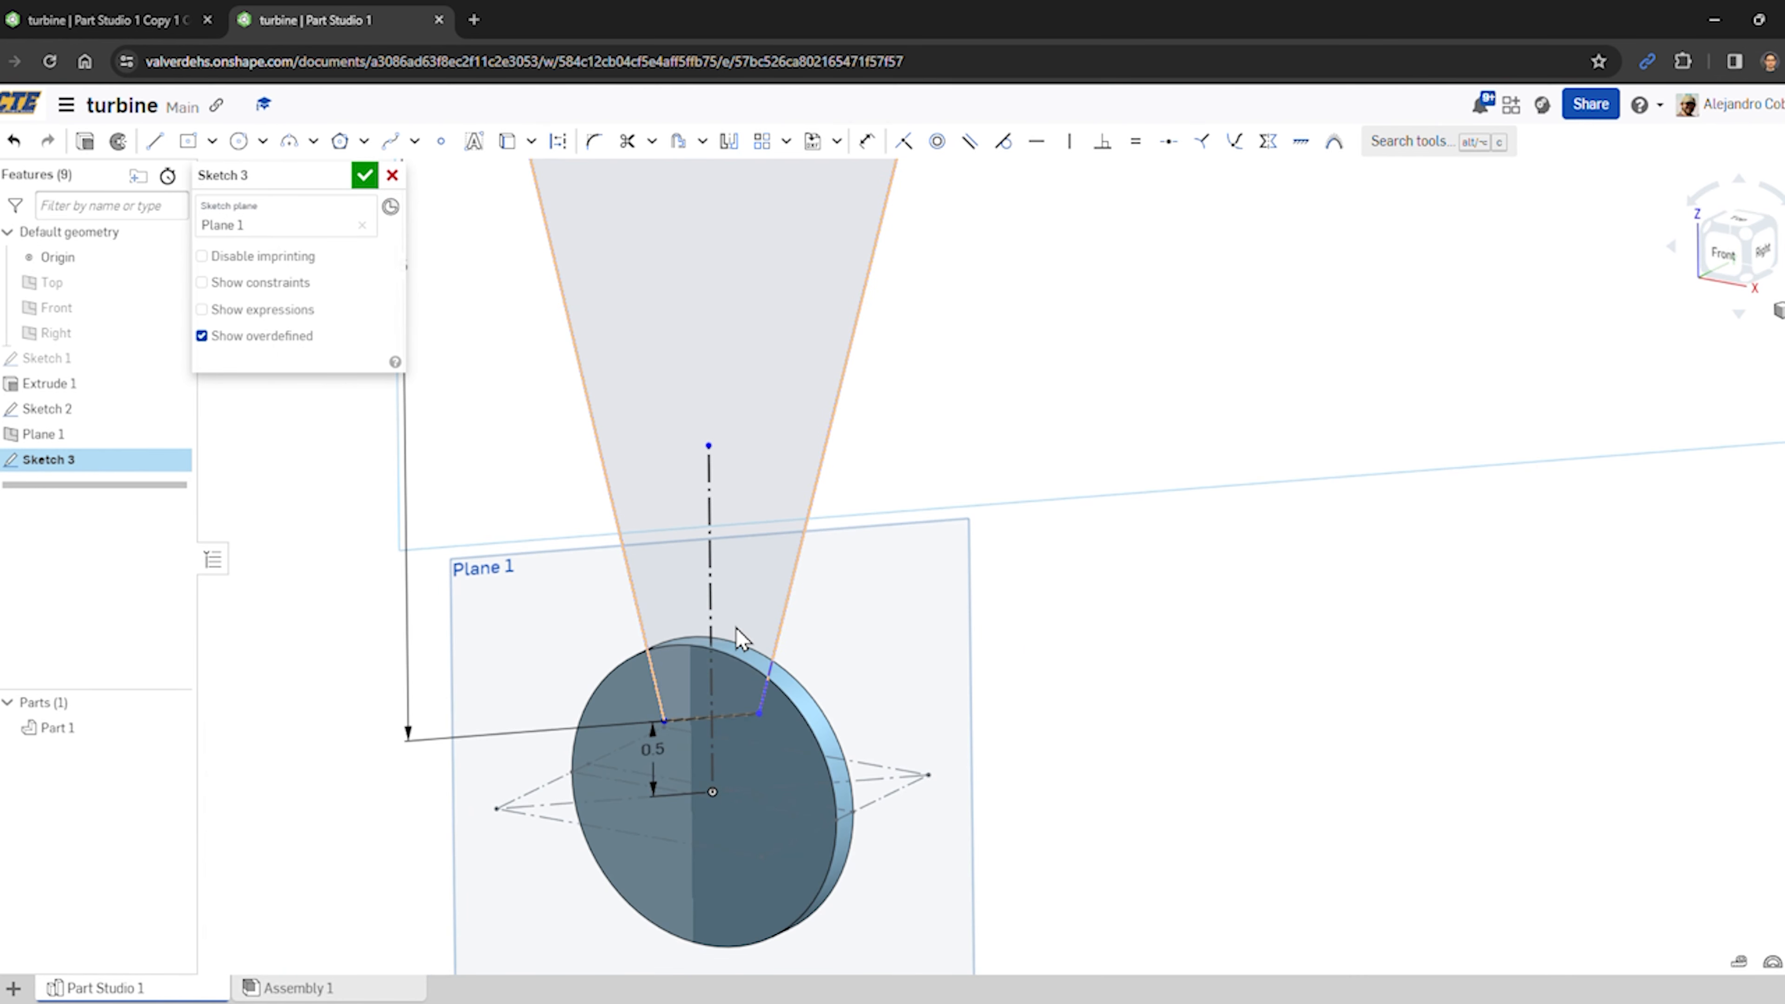
click(790, 598)
click(619, 527)
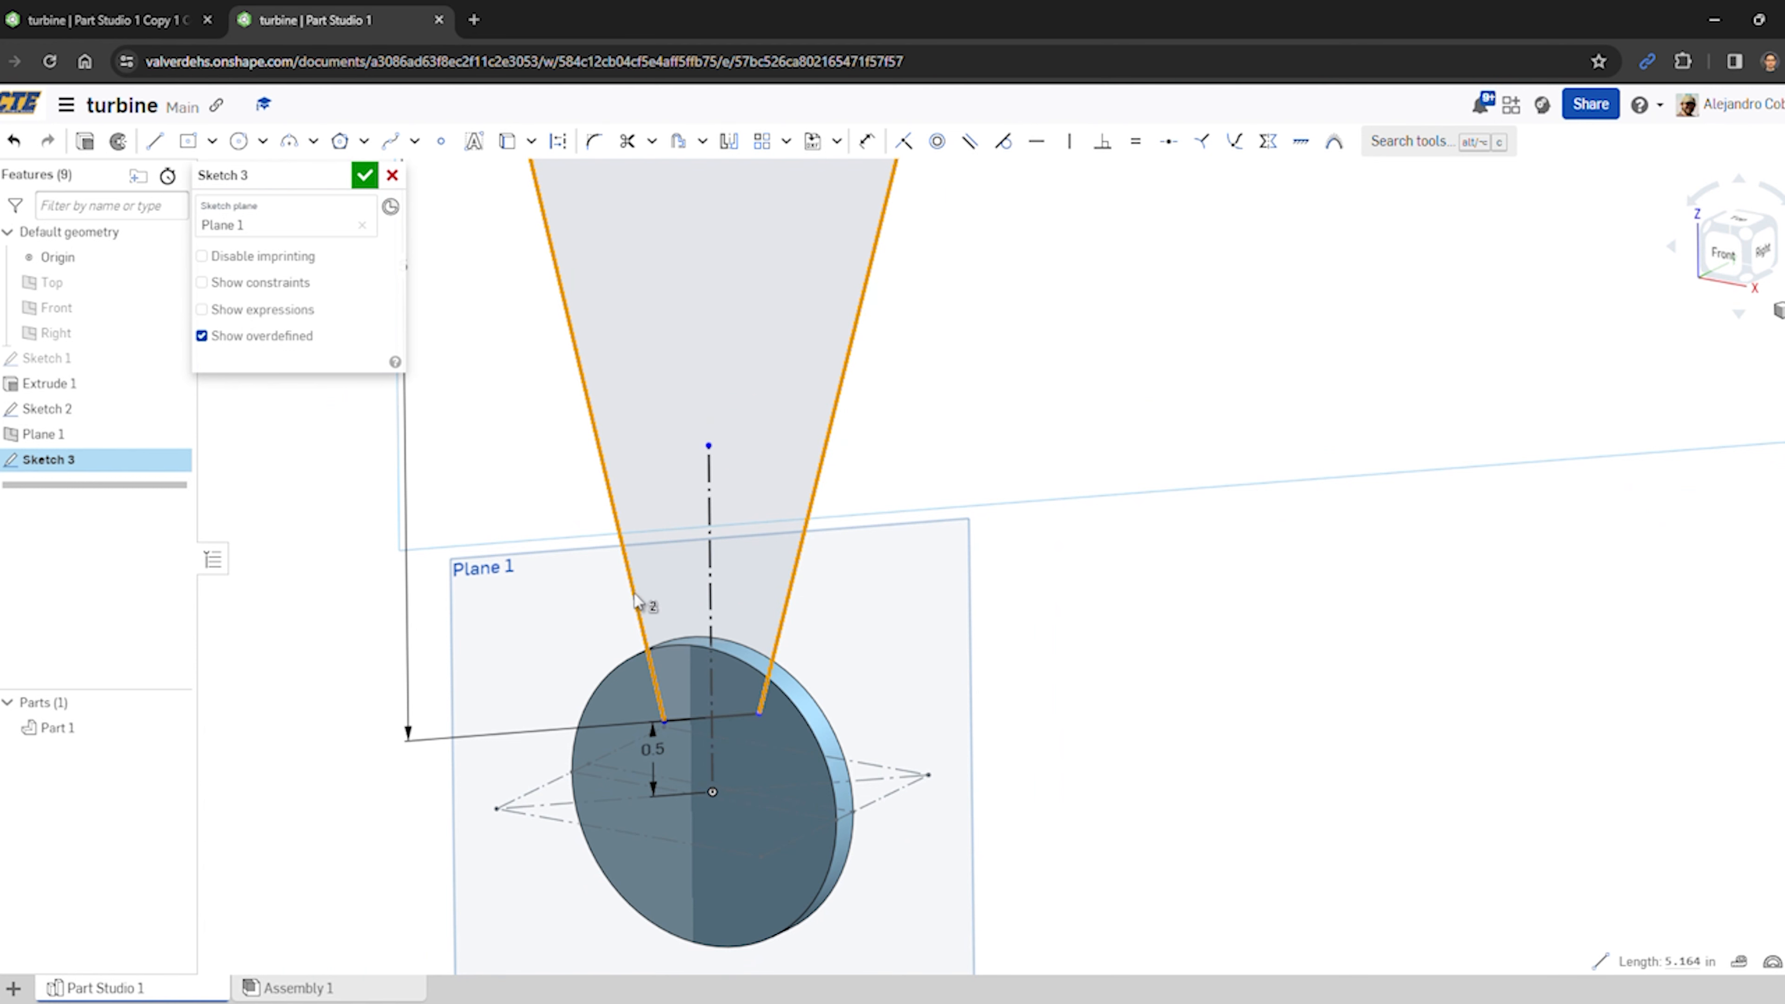
click(1275, 139)
click(711, 521)
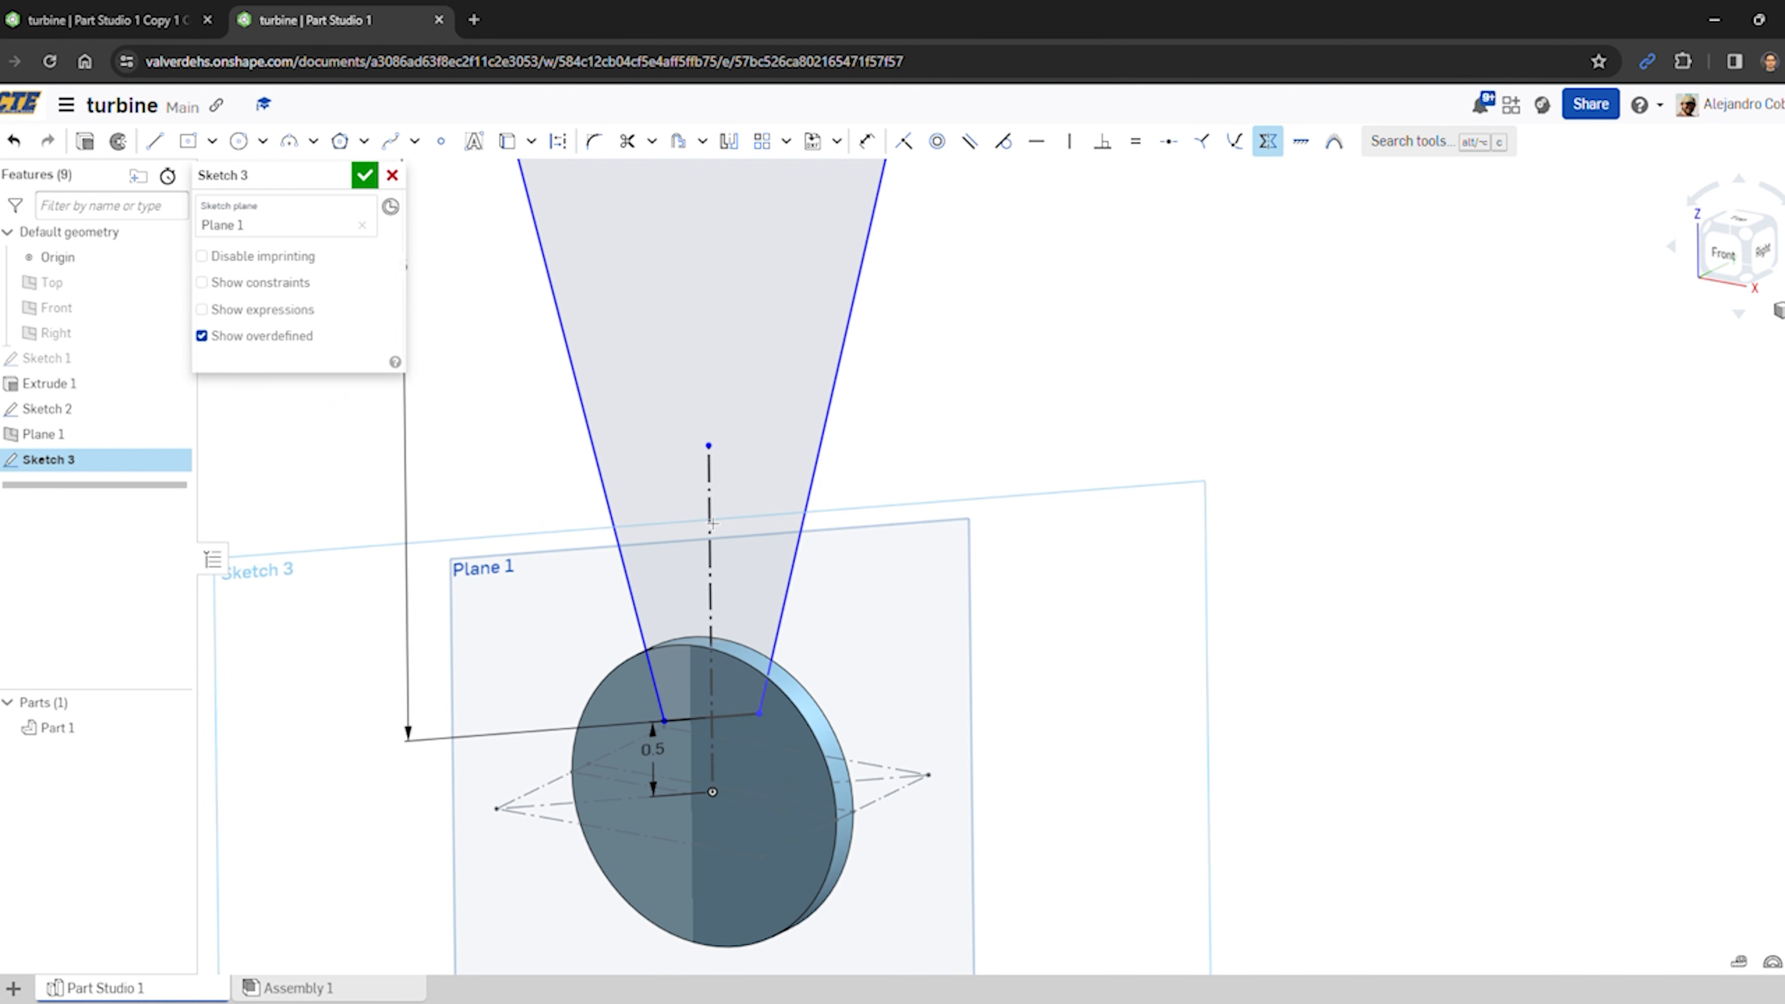
- Finish the tapered blade outline sketch on the angled plane
scroll(752, 722, down, 5)
scroll(716, 734, up, 3)
scroll(716, 735, up, 3)
scroll(724, 764, down, 2)
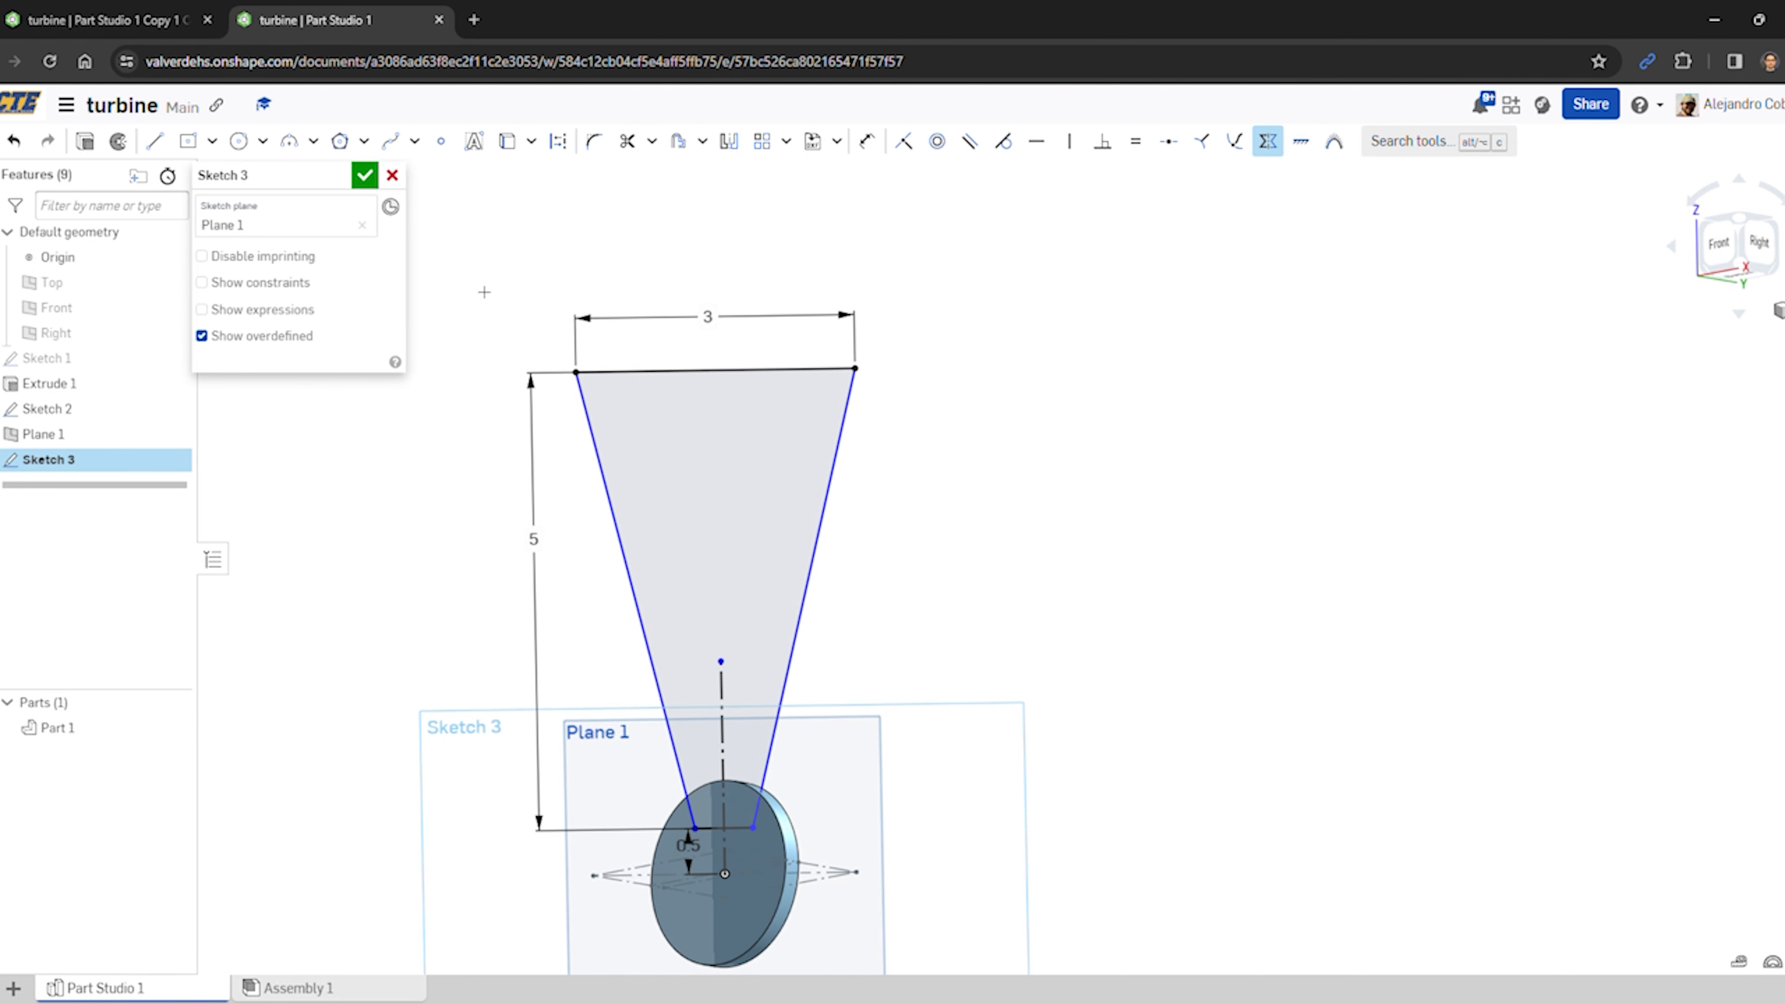
click(364, 176)
mouse_move(438, 427)
right_down()
mouse_move(474, 482)
mouse_move(592, 369)
right_up()
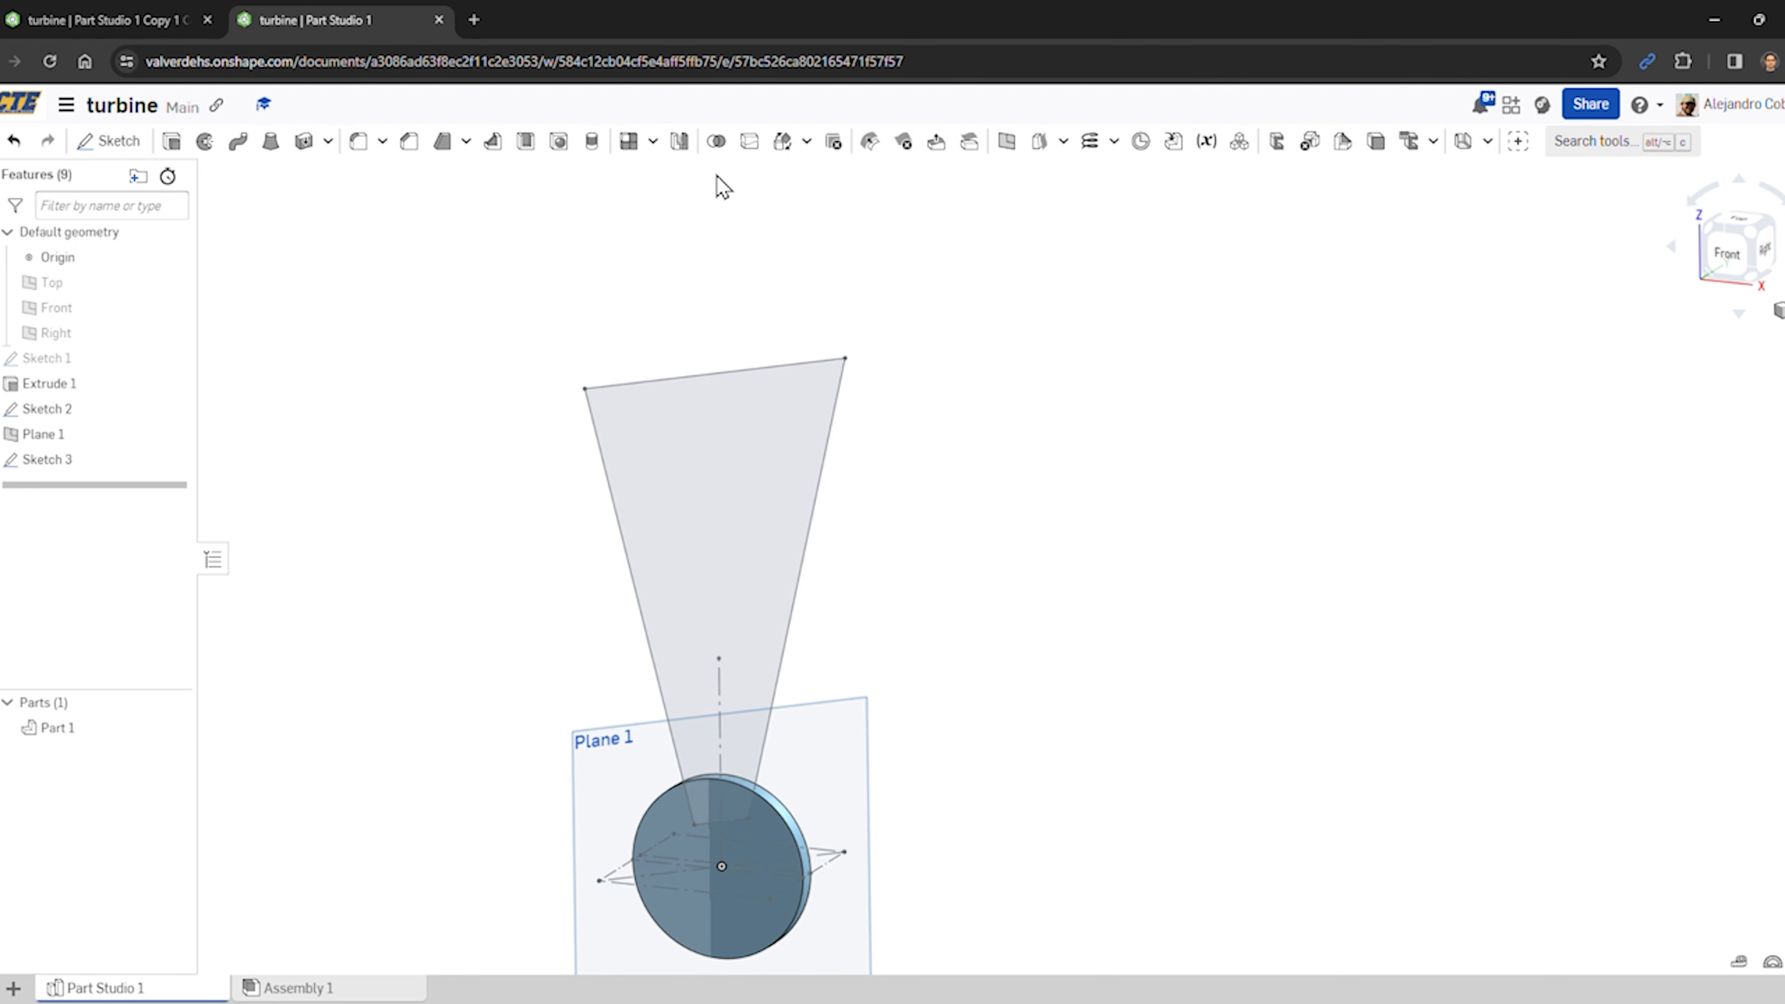
click(652, 141)
click(692, 207)
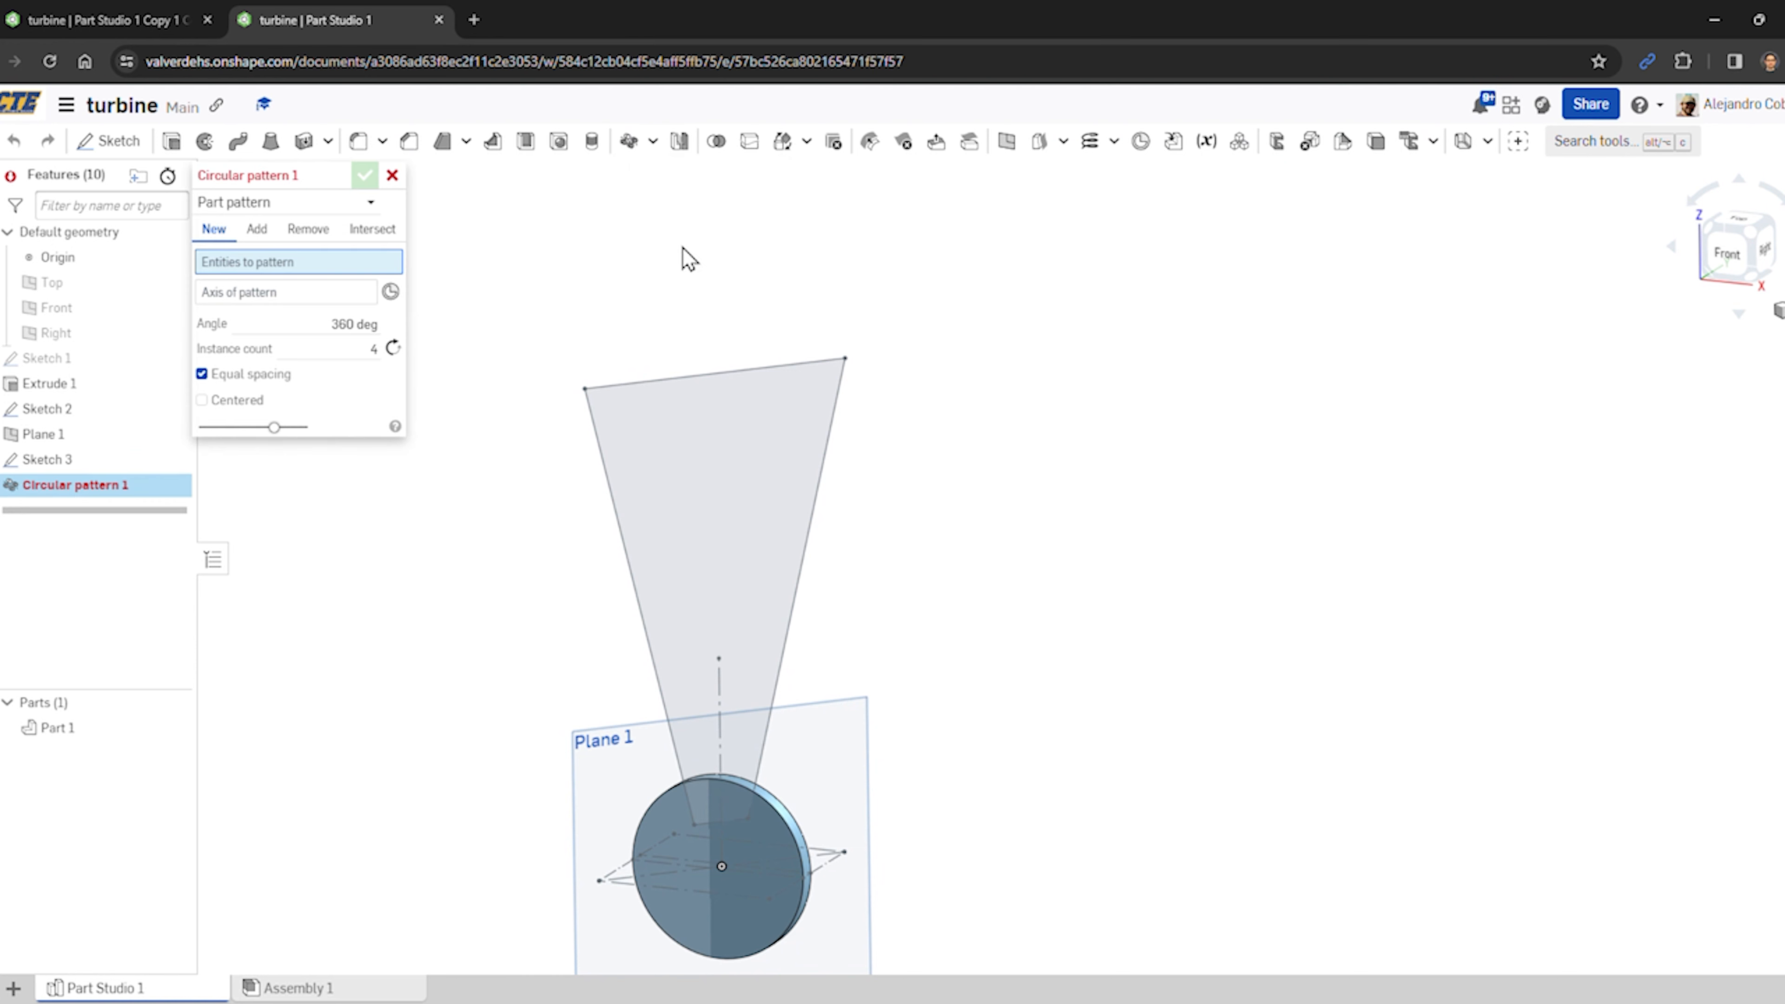
click(392, 176)
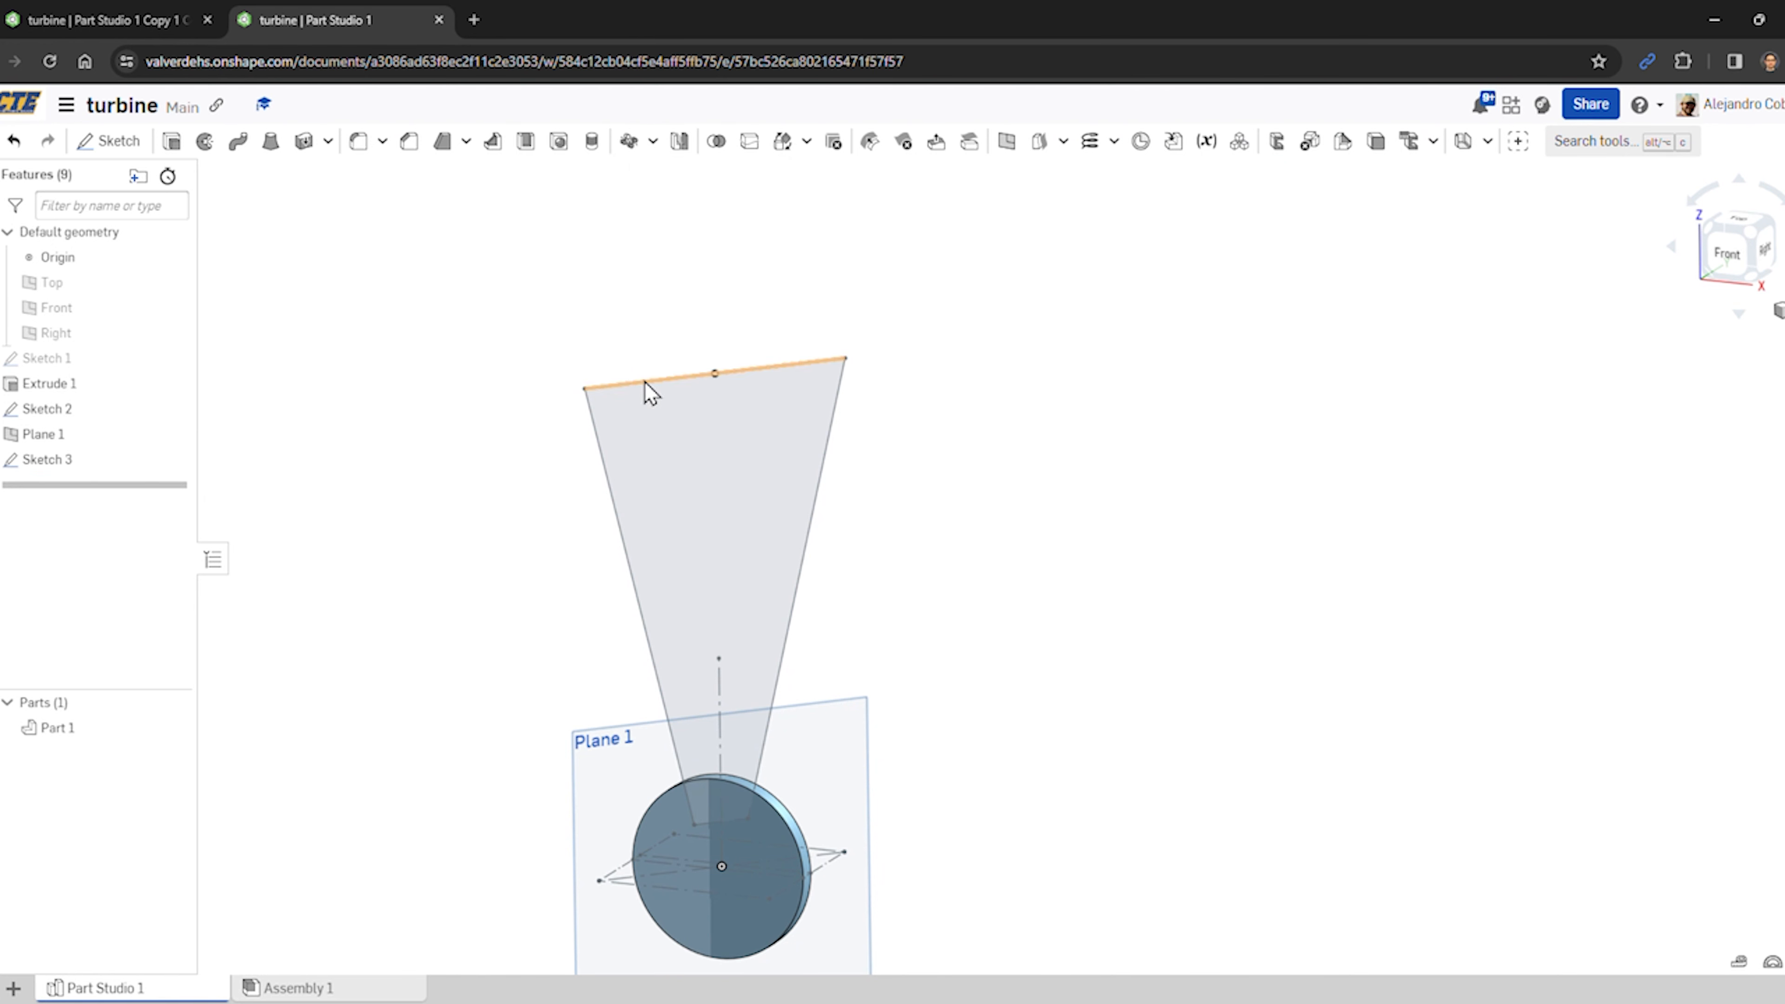
- Extrude the tapered blade profile symmetrically about its sketch plane and add it to the hub part
click(187, 144)
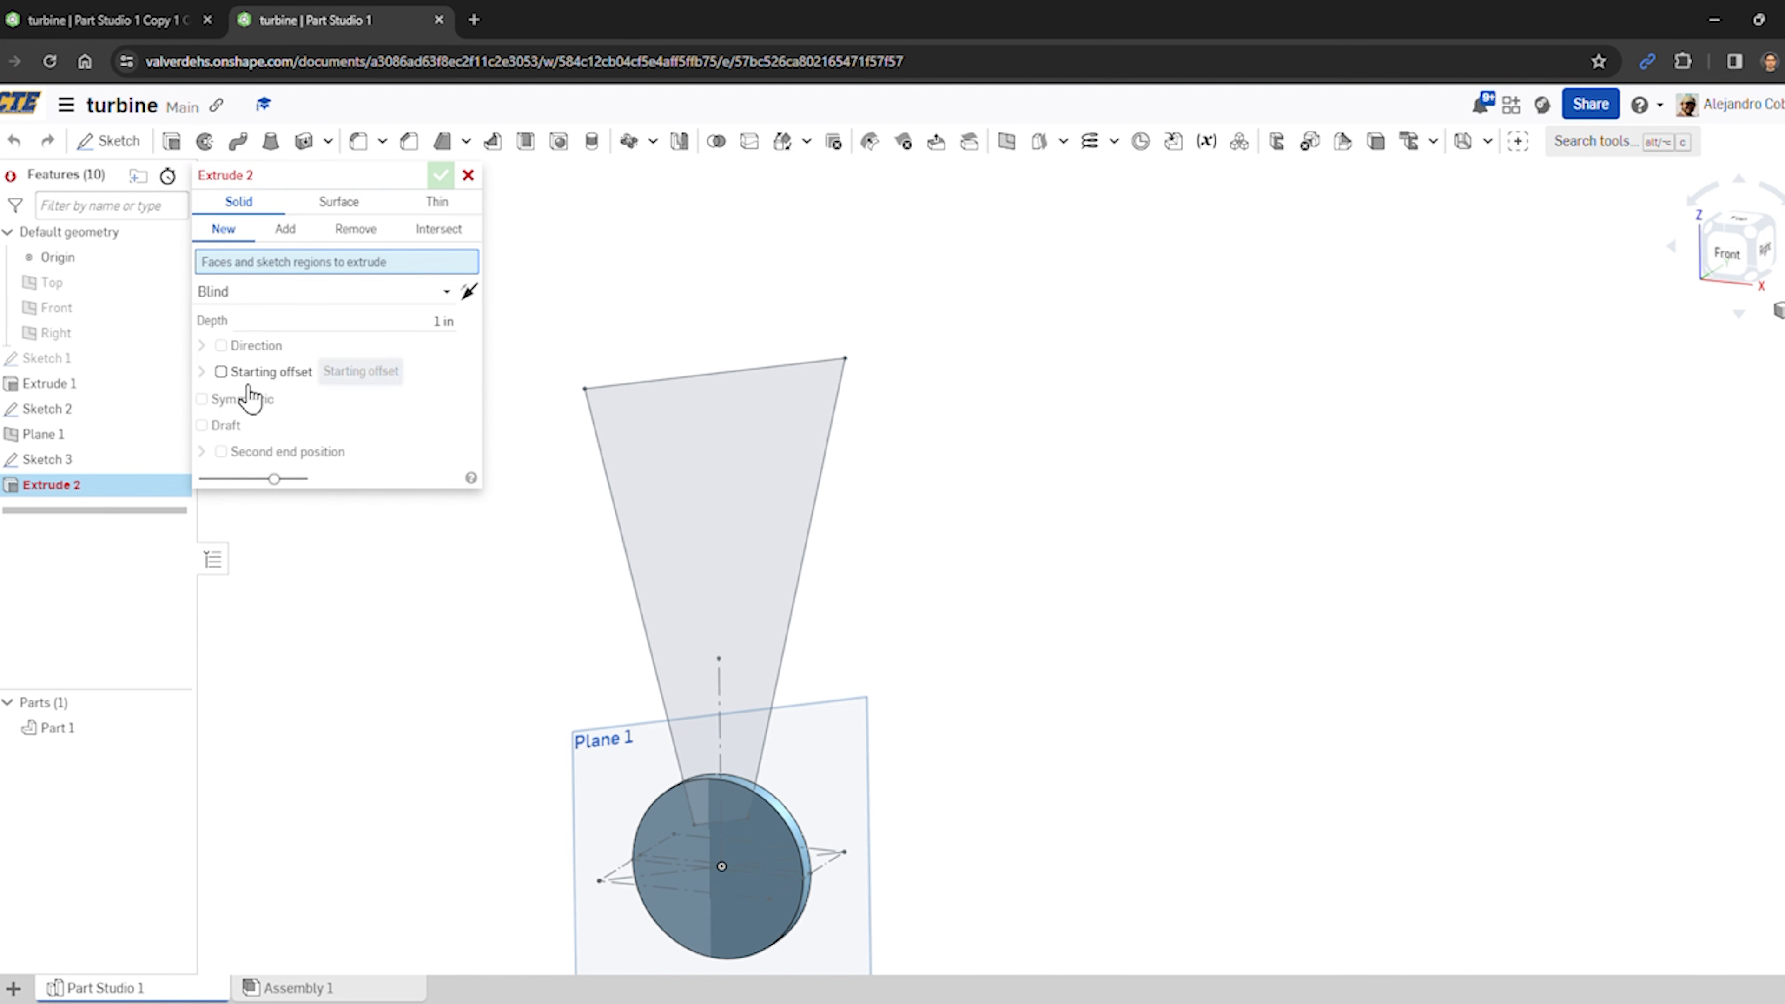
click(228, 401)
click(694, 461)
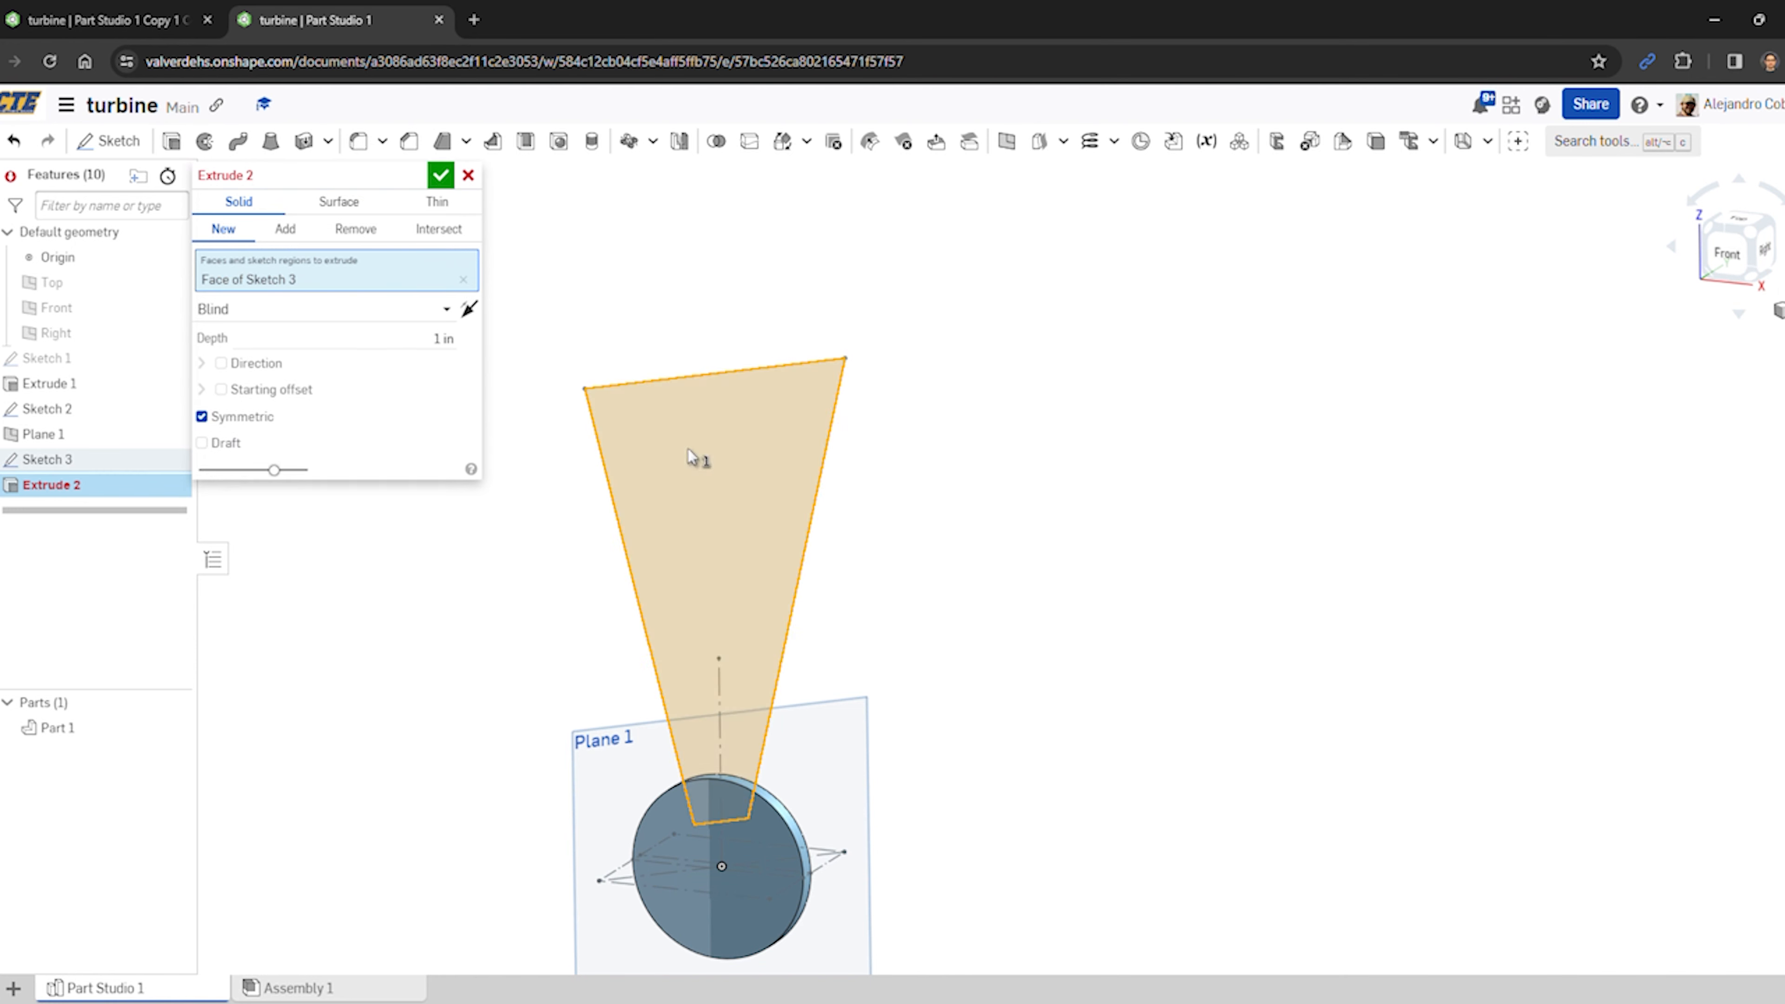
click(460, 357)
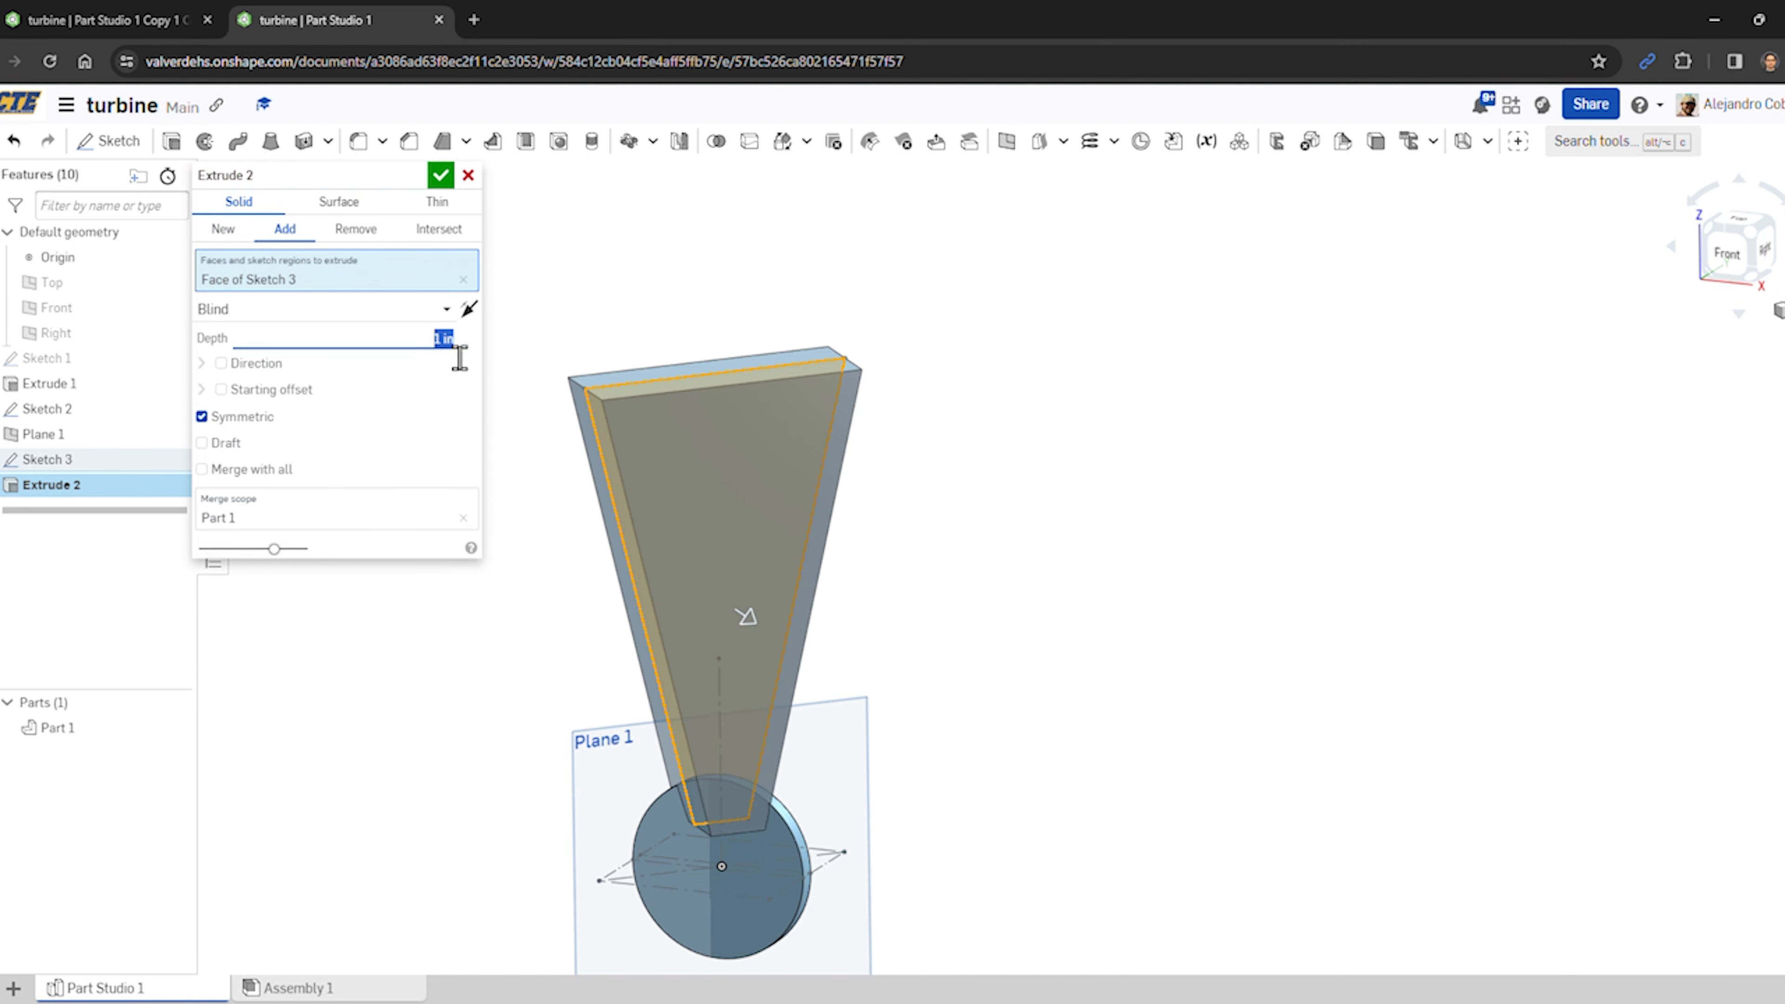
click(441, 175)
mouse_move(582, 514)
right_down()
mouse_move(518, 549)
mouse_move(465, 506)
mouse_move(594, 490)
right_up()
right_drag(562, 665, 478, 670)
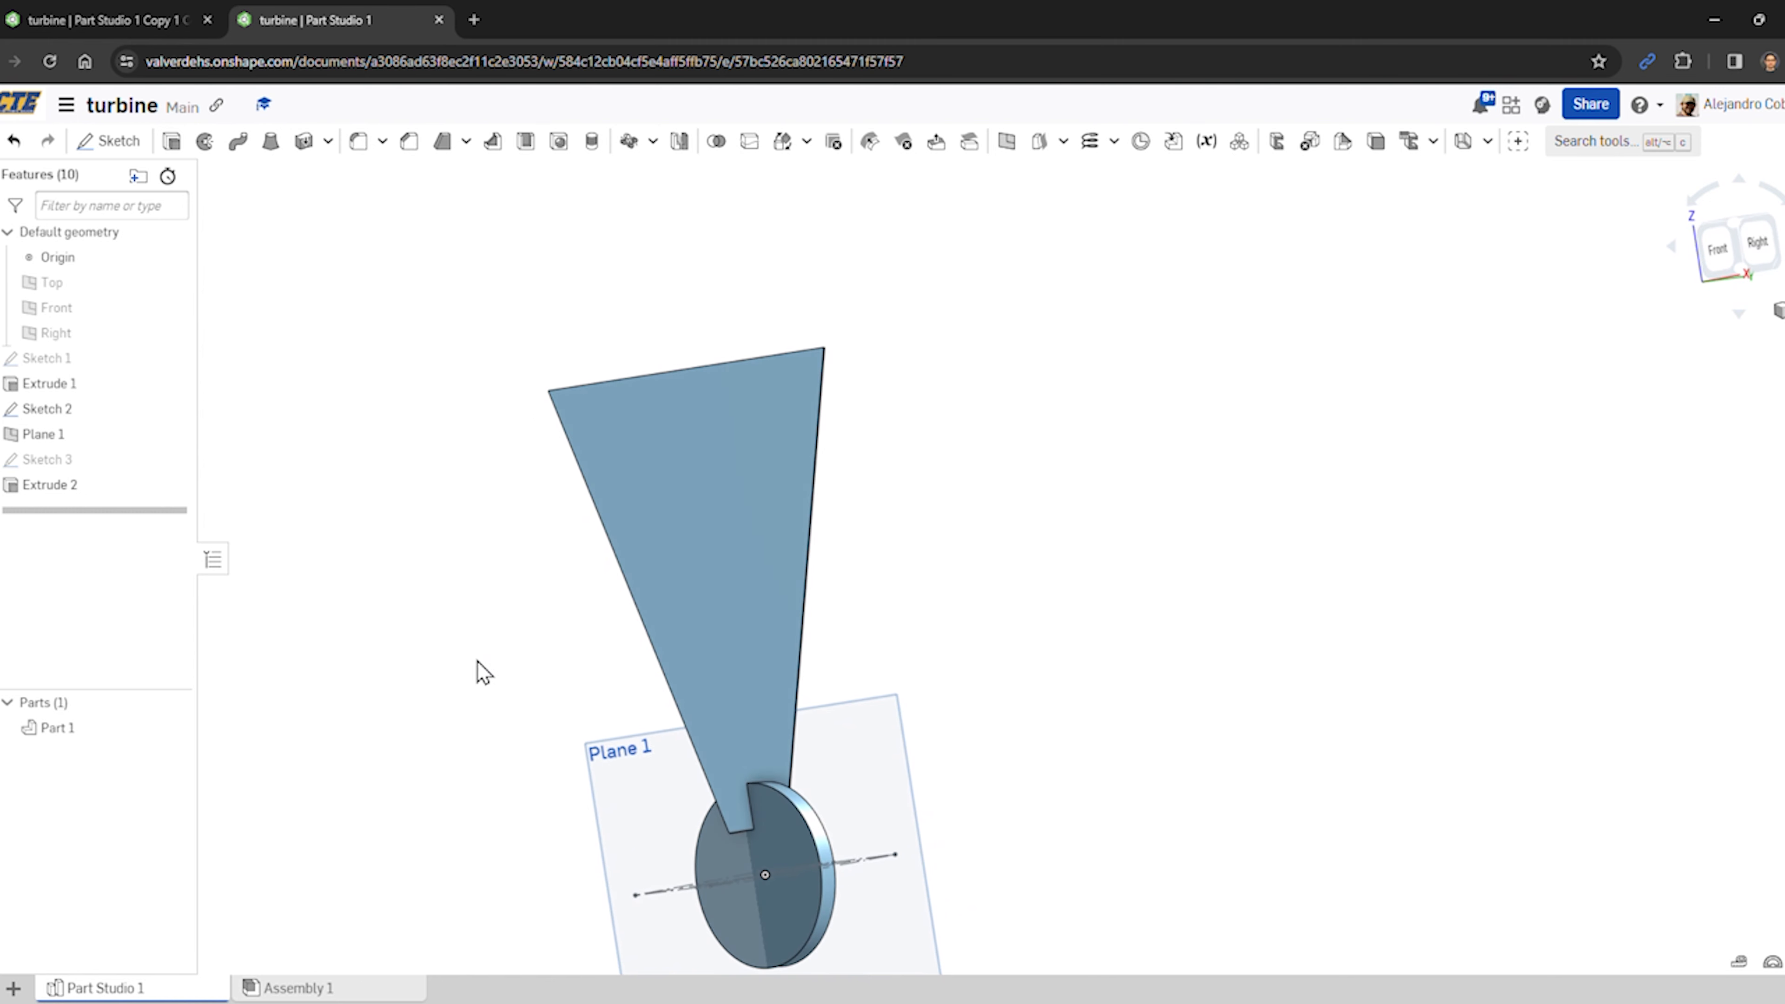
- Create a circular feature pattern of the blade extrusion around the hub's circular edge, with 4 equally spaced instances over 360 degrees
right_drag(590, 669, 769, 502)
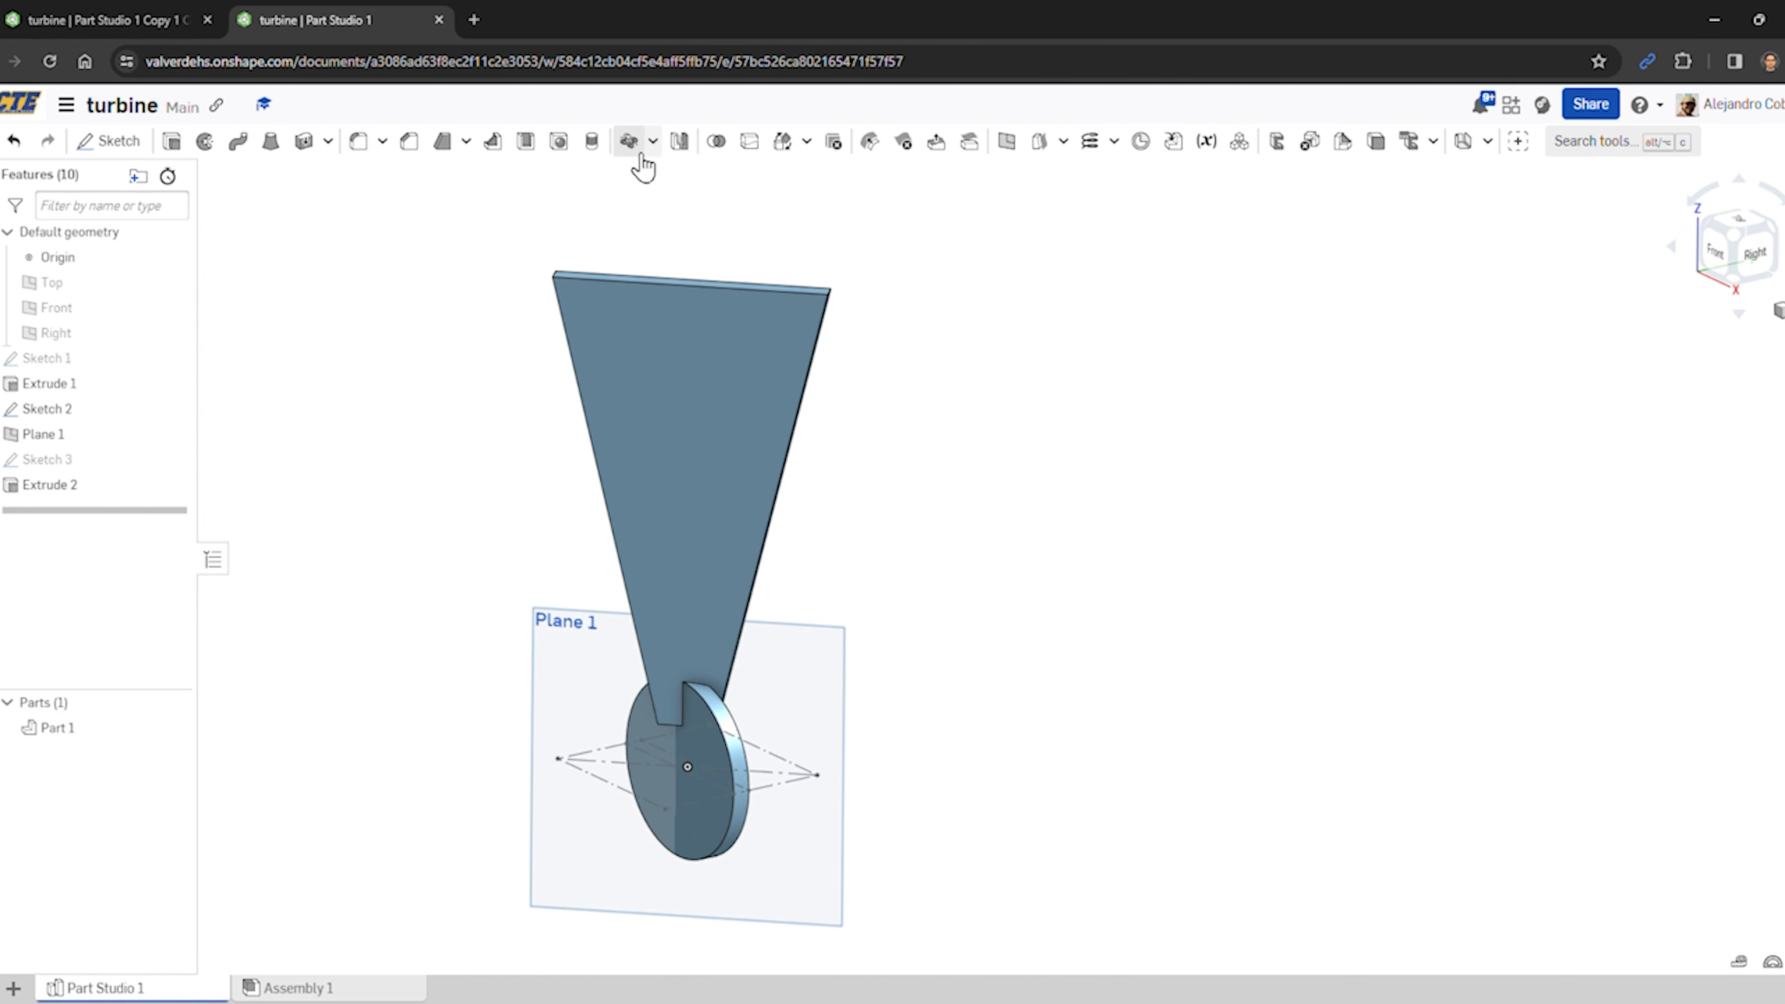
click(628, 141)
click(271, 204)
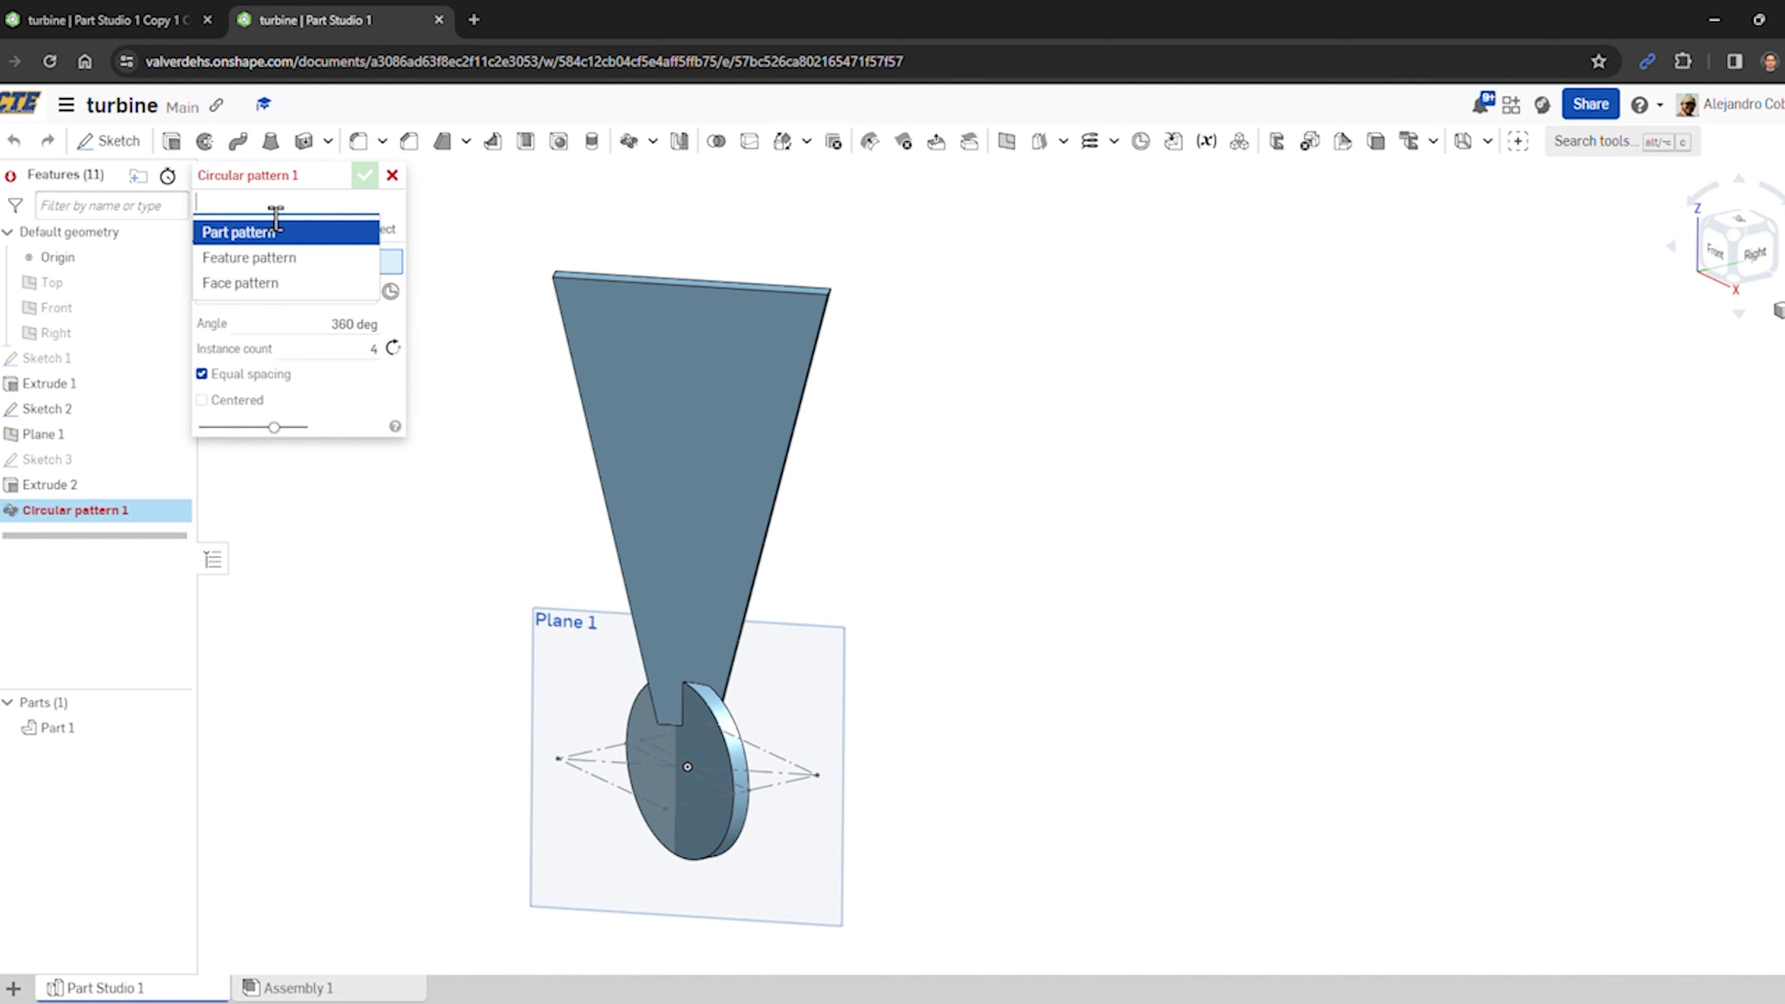
click(262, 255)
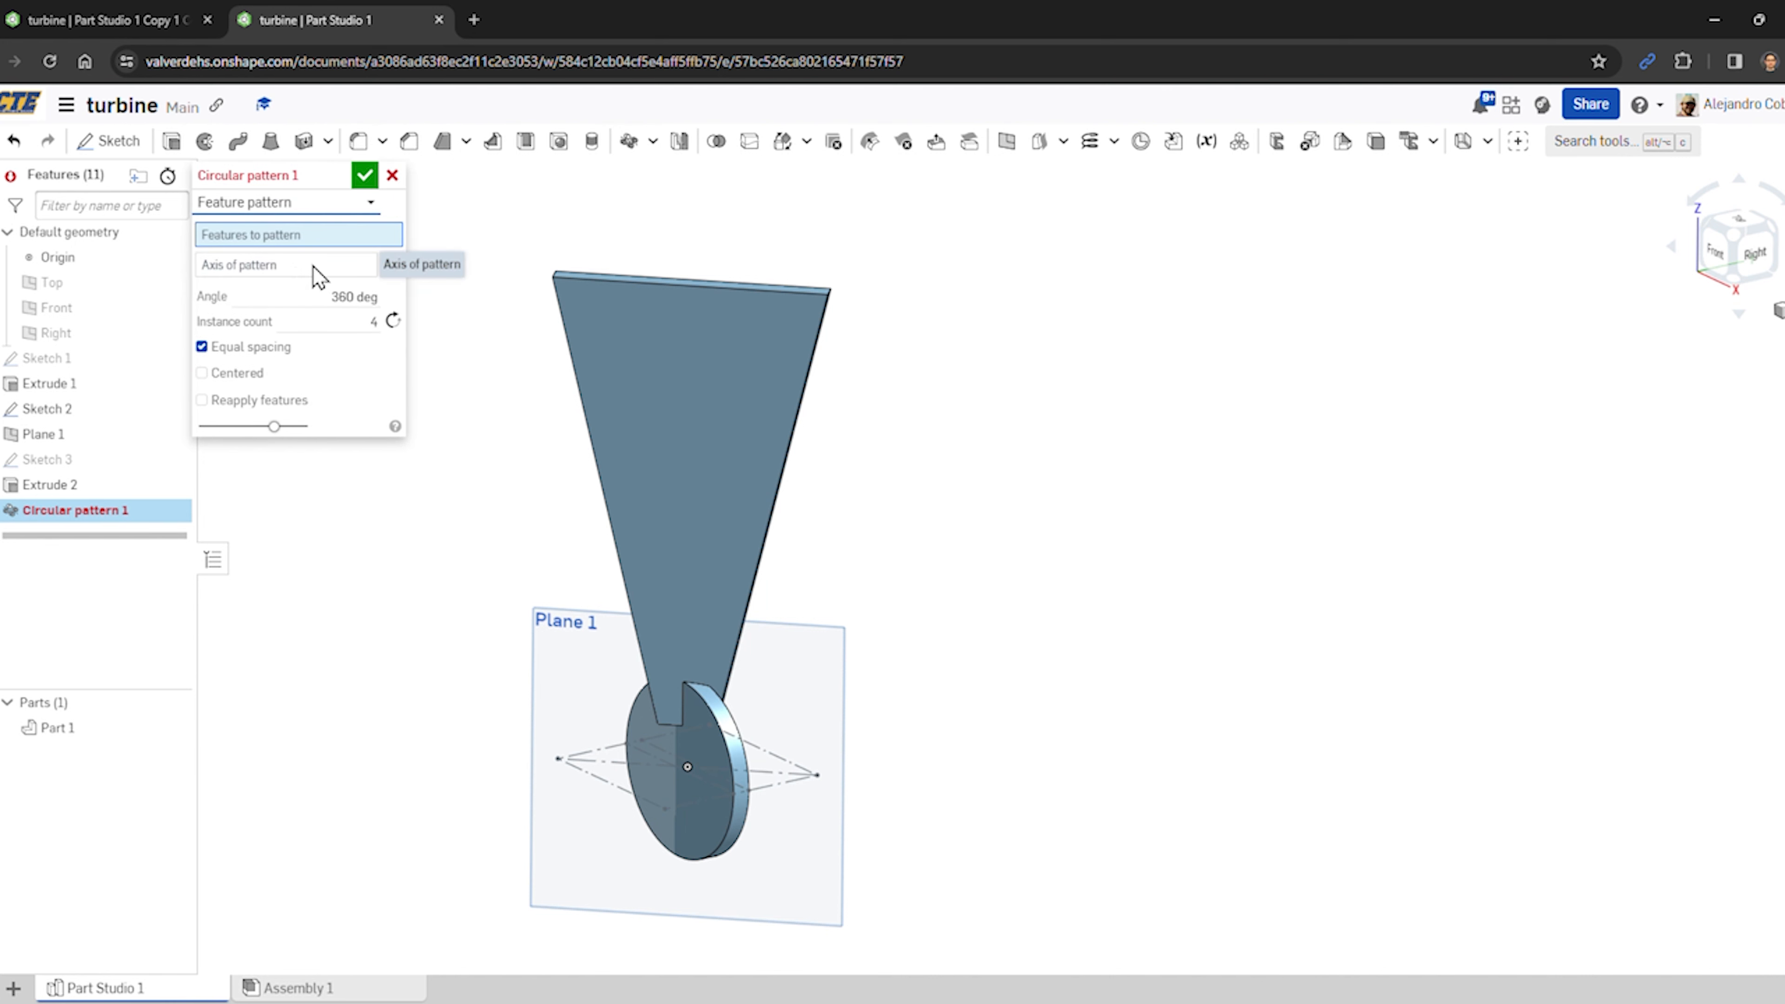
click(710, 367)
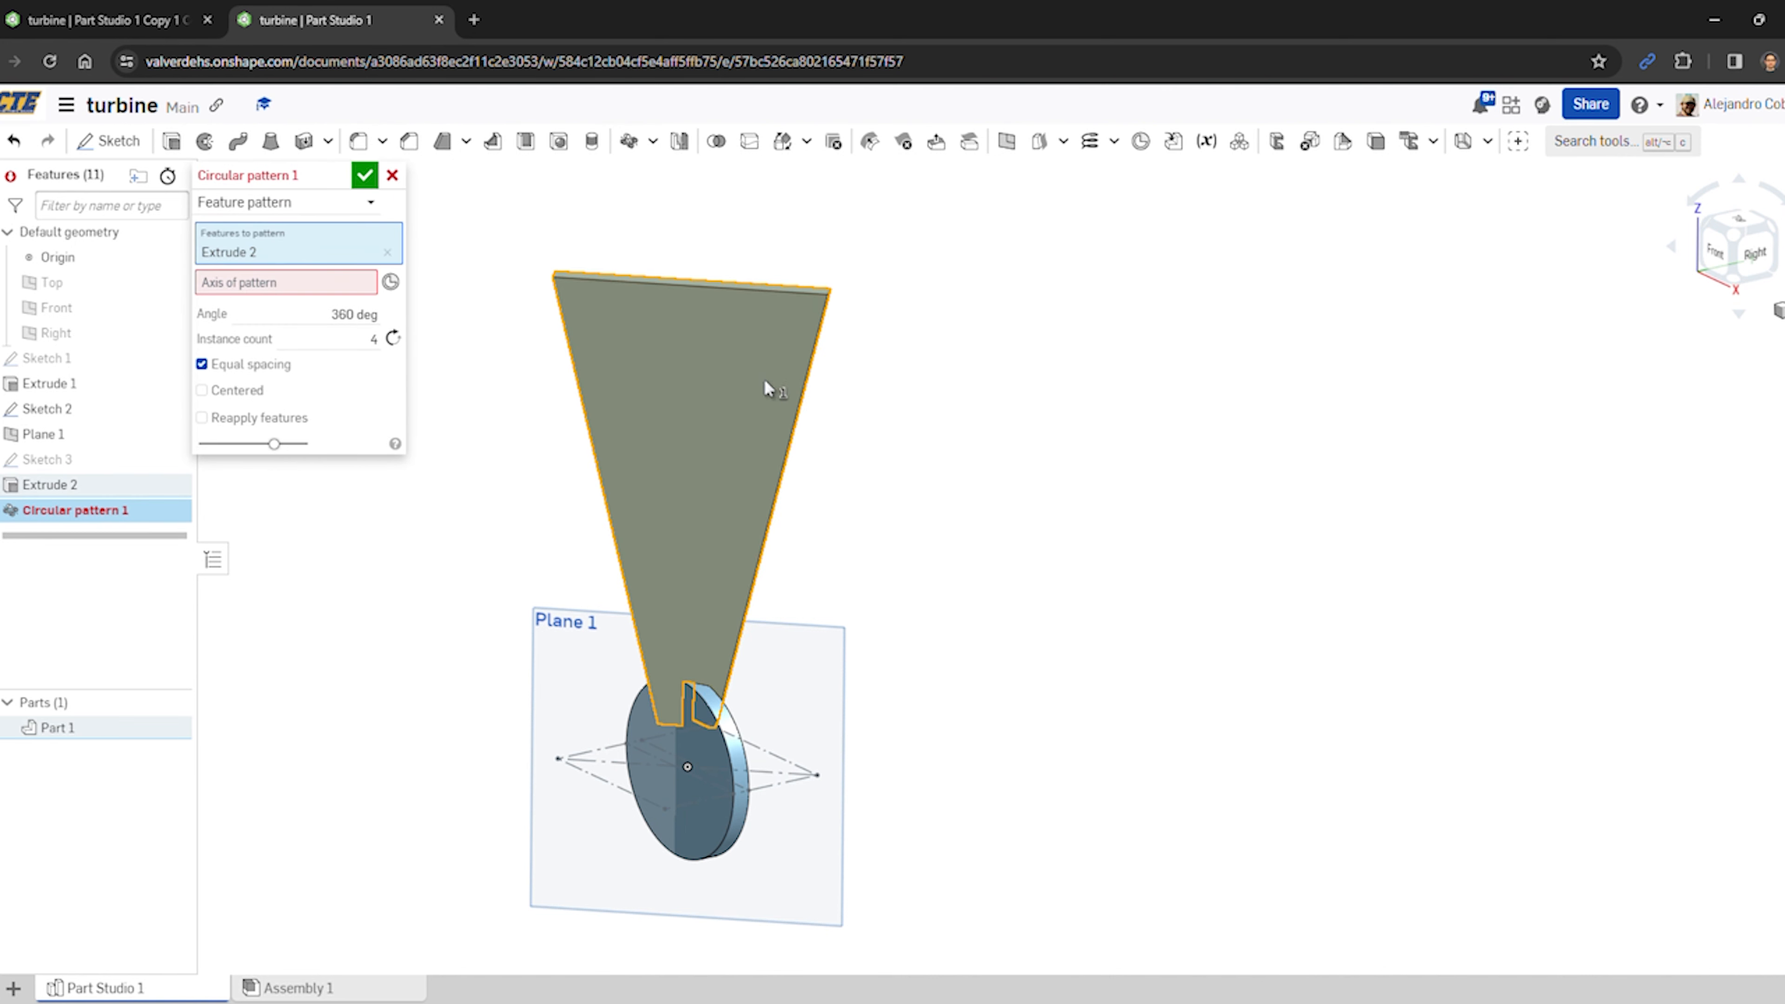
click(316, 283)
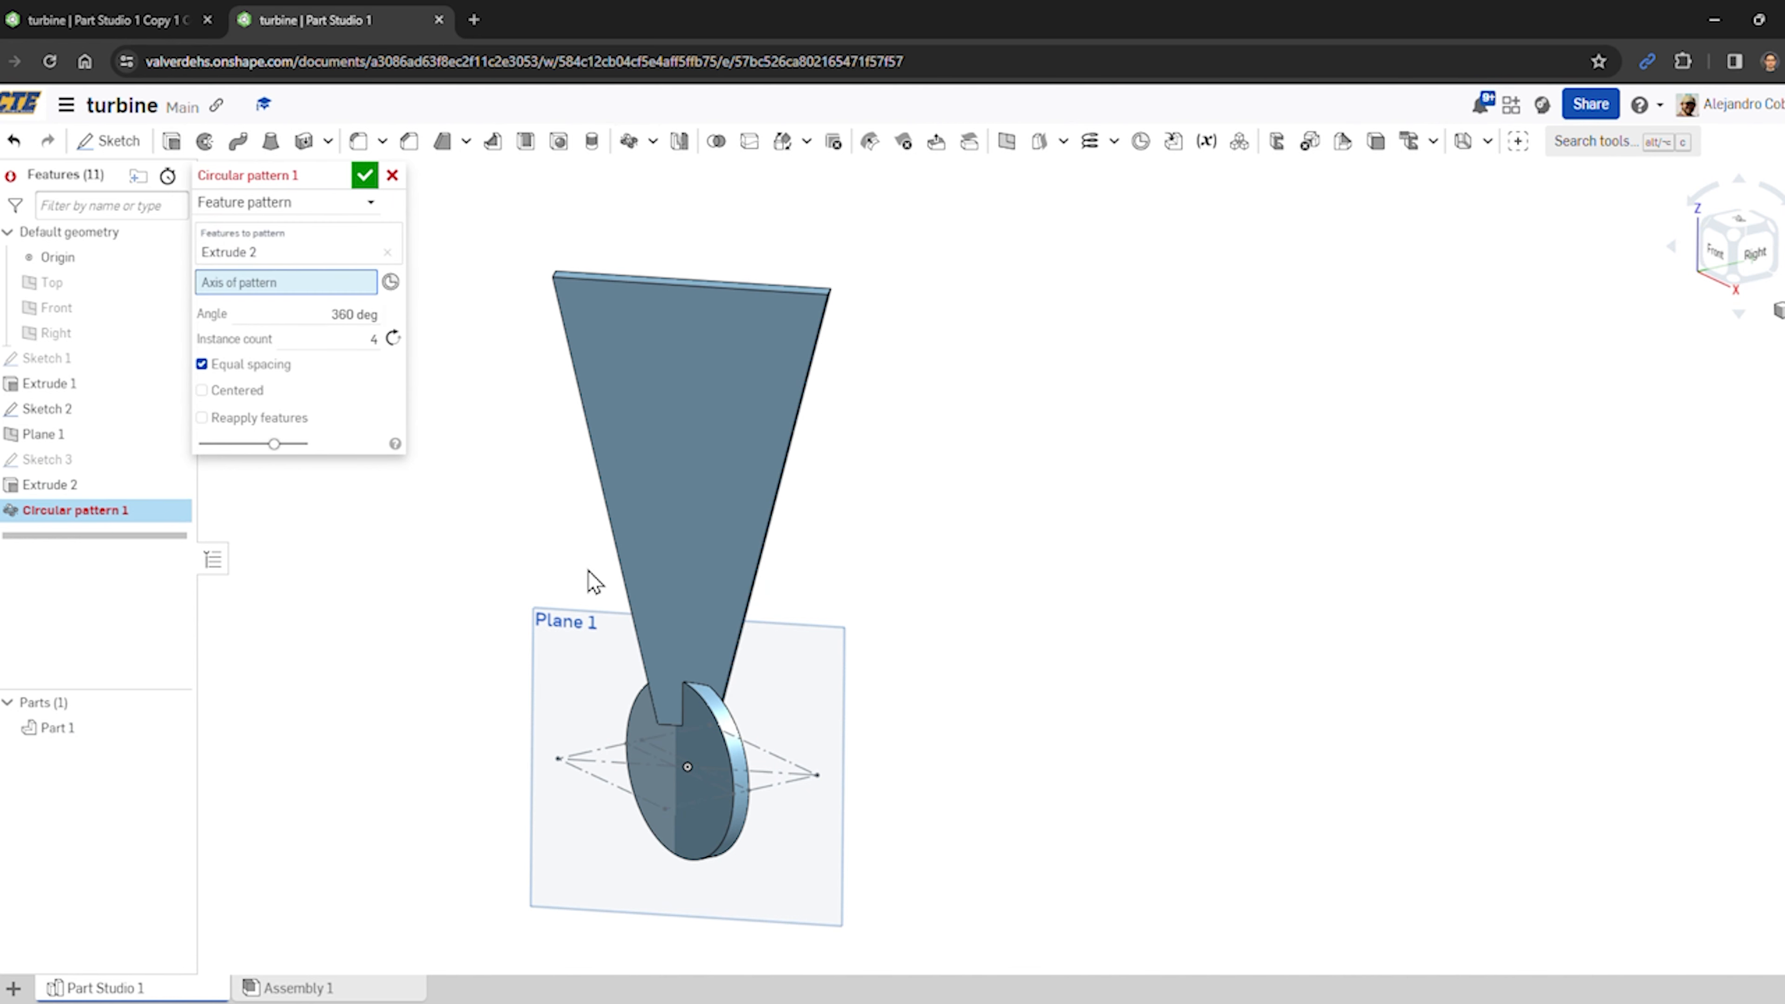
click(711, 713)
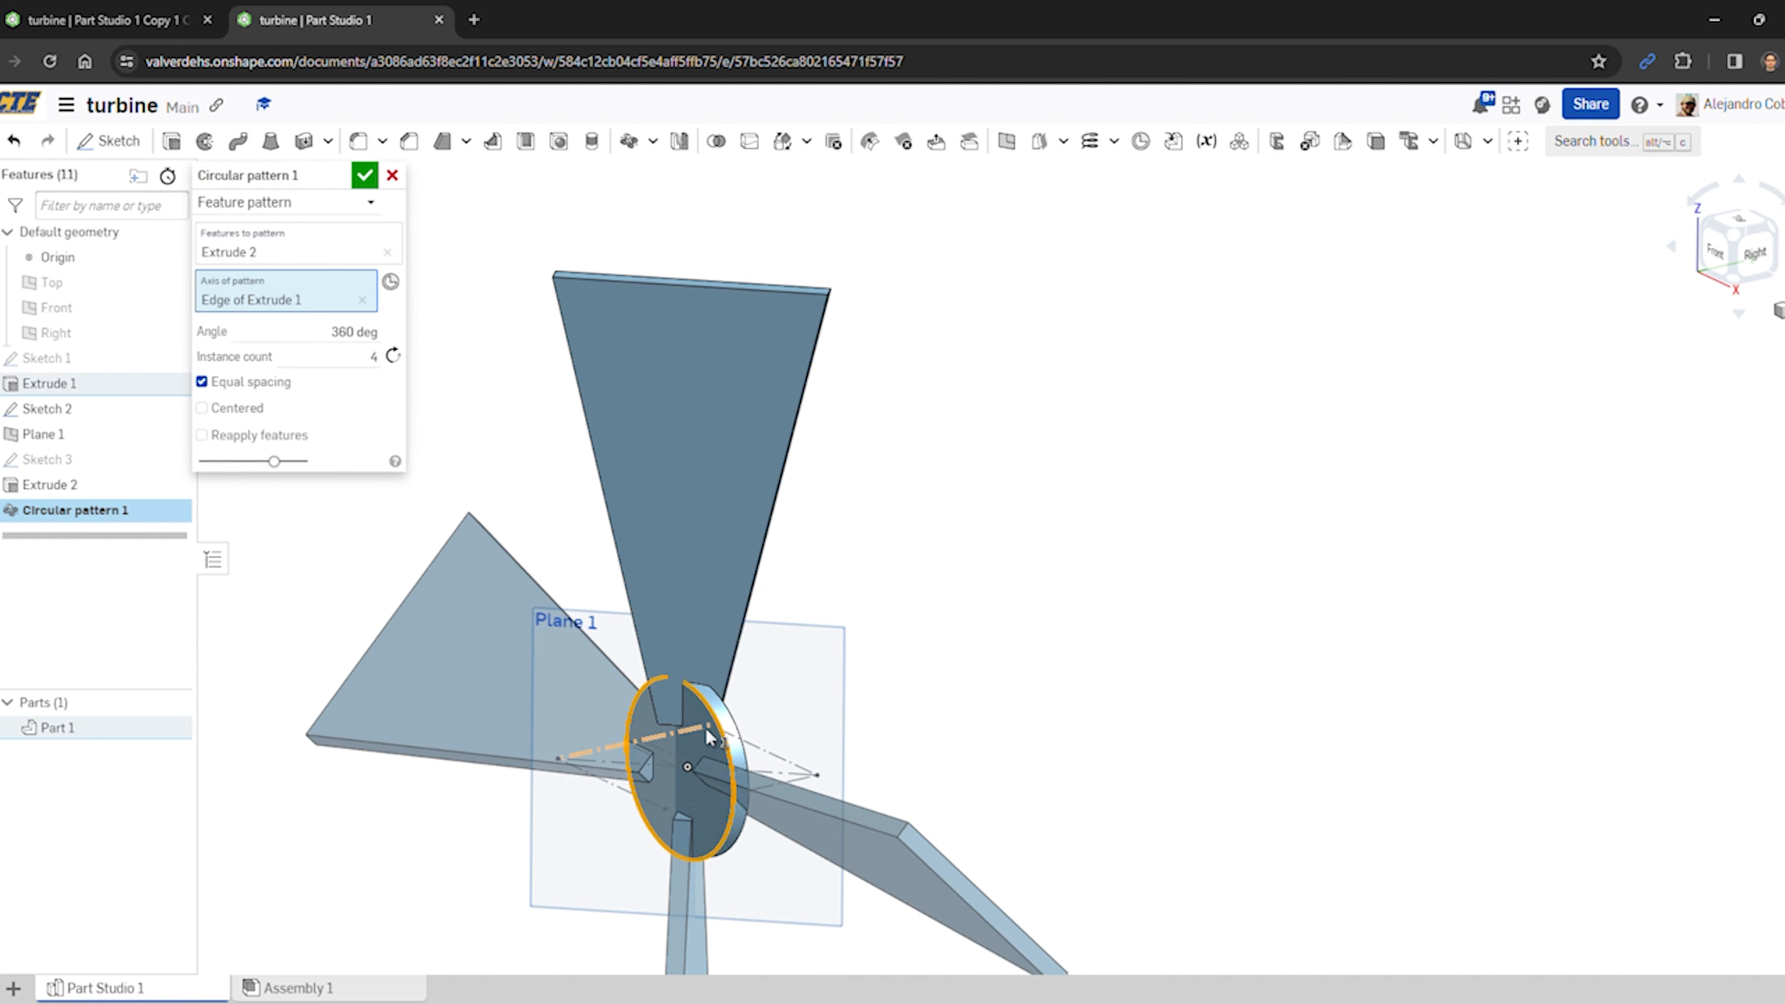
right_drag(711, 713, 715, 756)
middle_drag(713, 750, 728, 640)
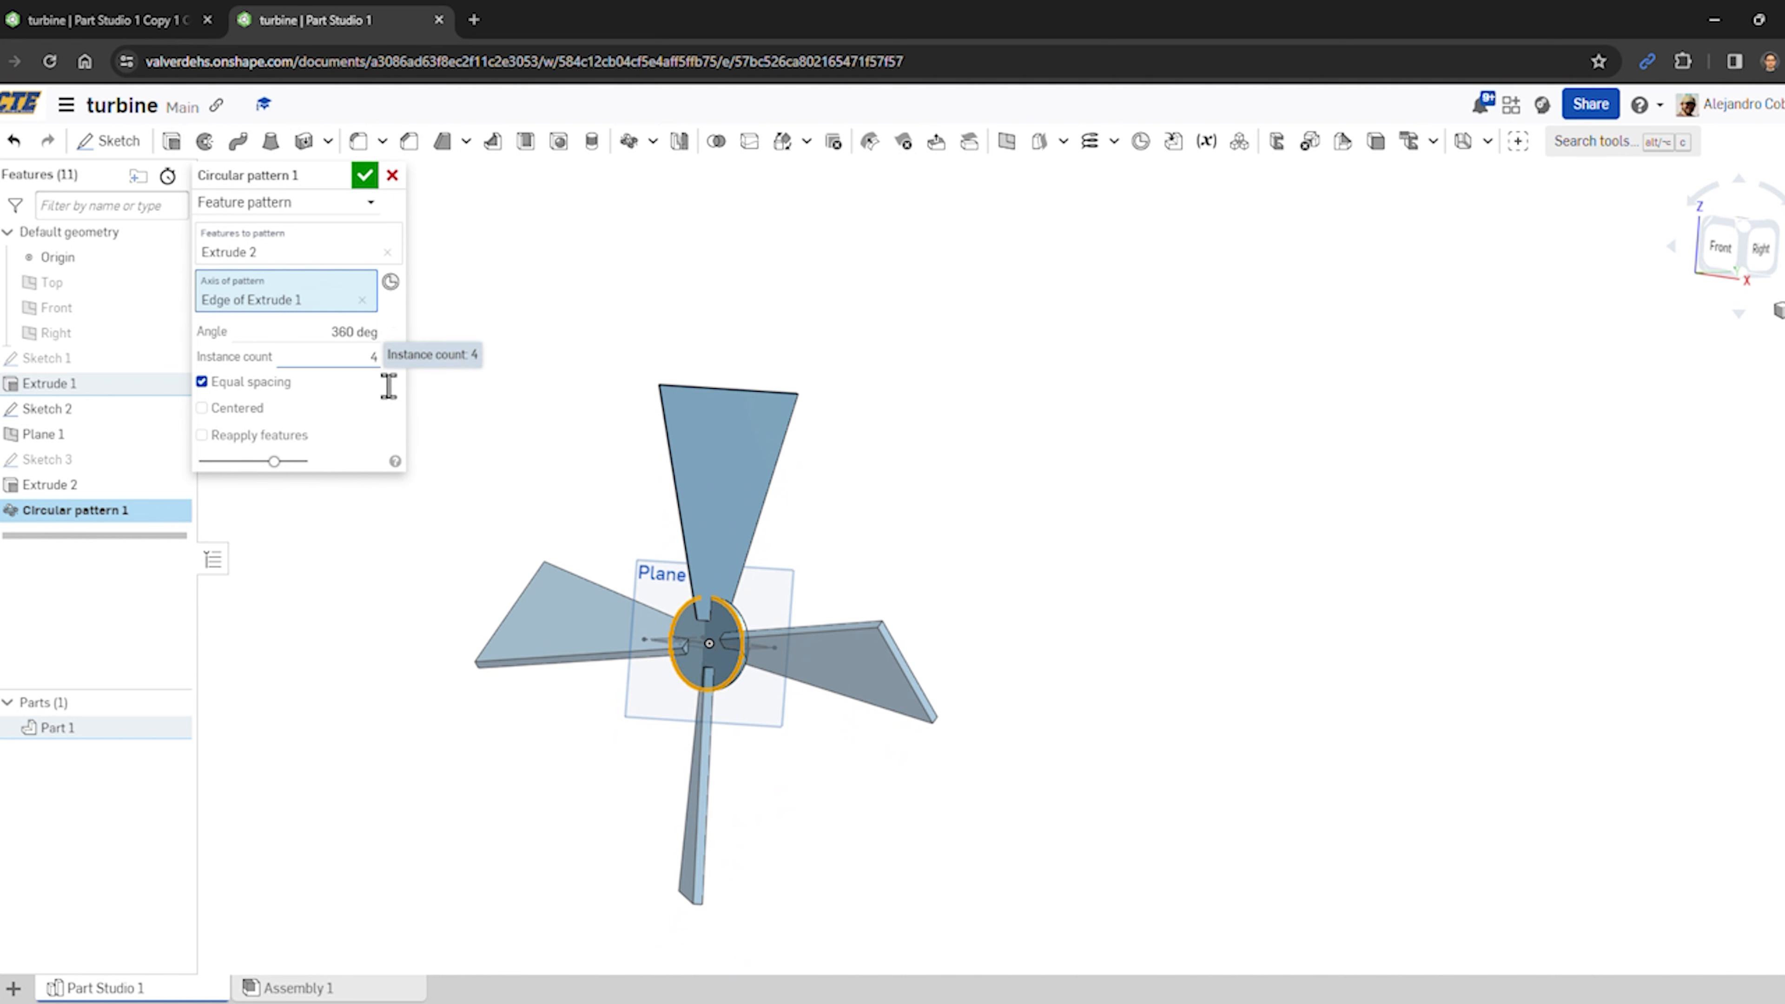
click(365, 176)
scroll(637, 681, down, 2)
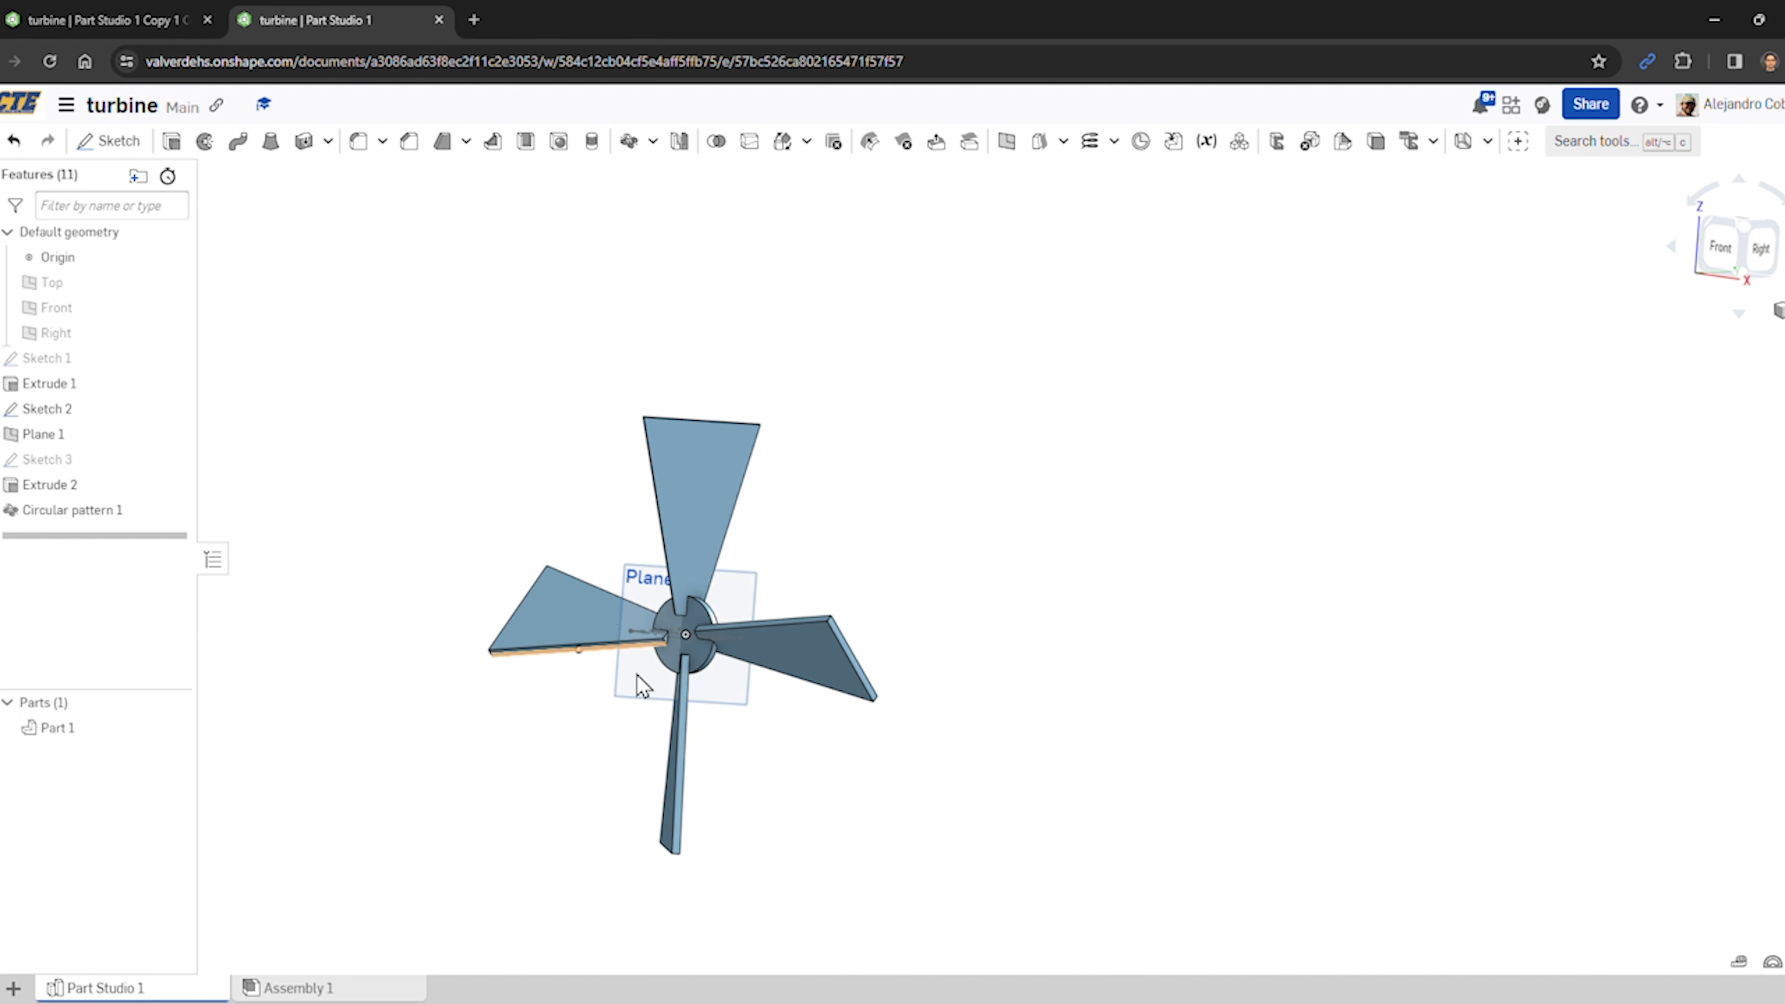
middle_drag(637, 682, 653, 627)
- Rename the current part studio as "prototype 1"
right_click(120, 992)
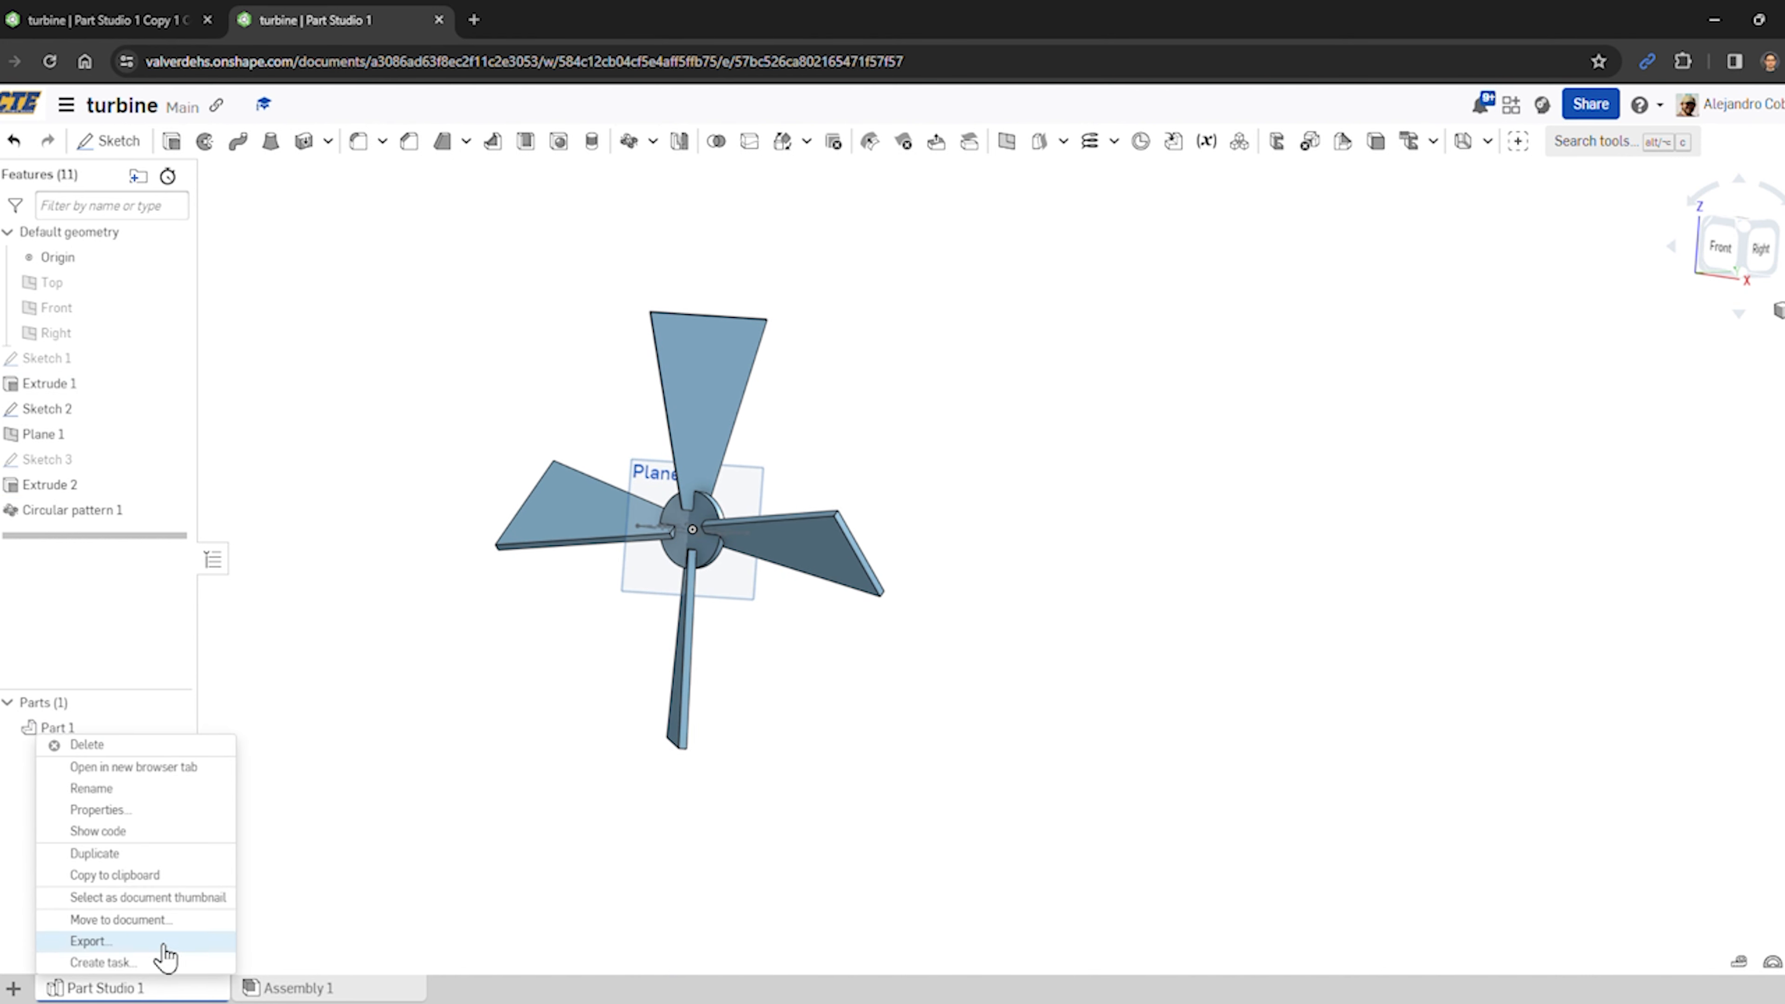
click(114, 798)
text(pr)
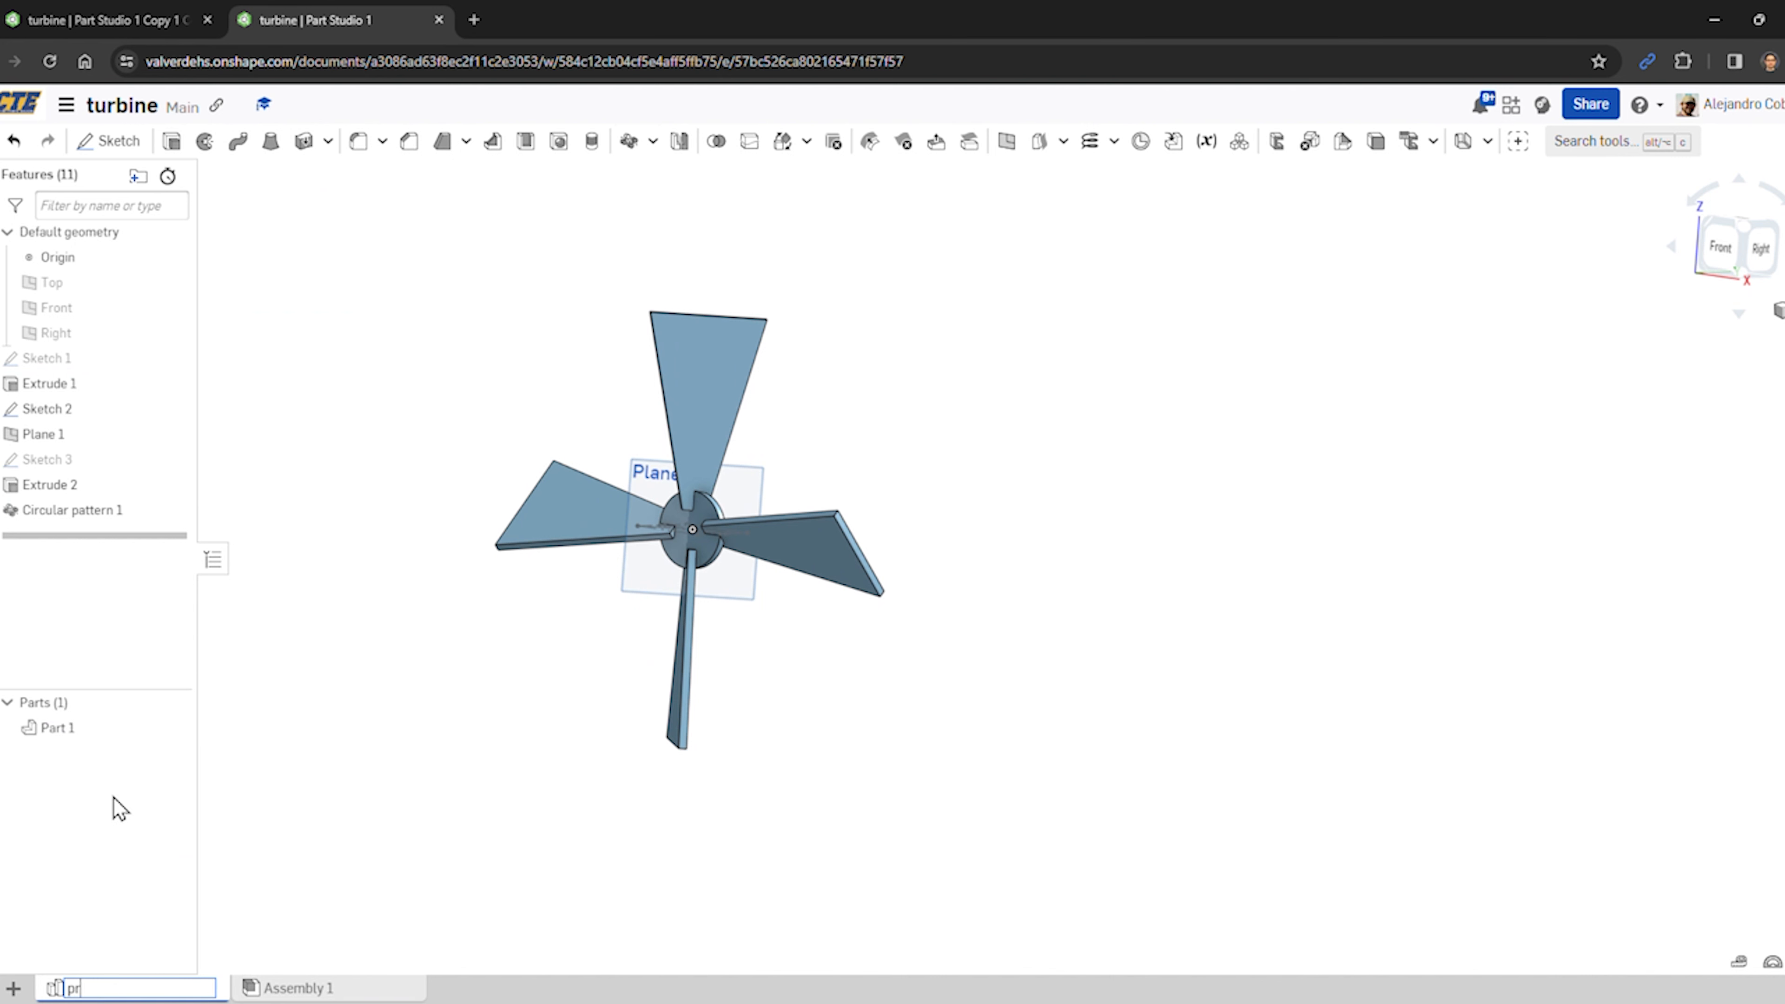
text(ototype 1)
click(381, 908)
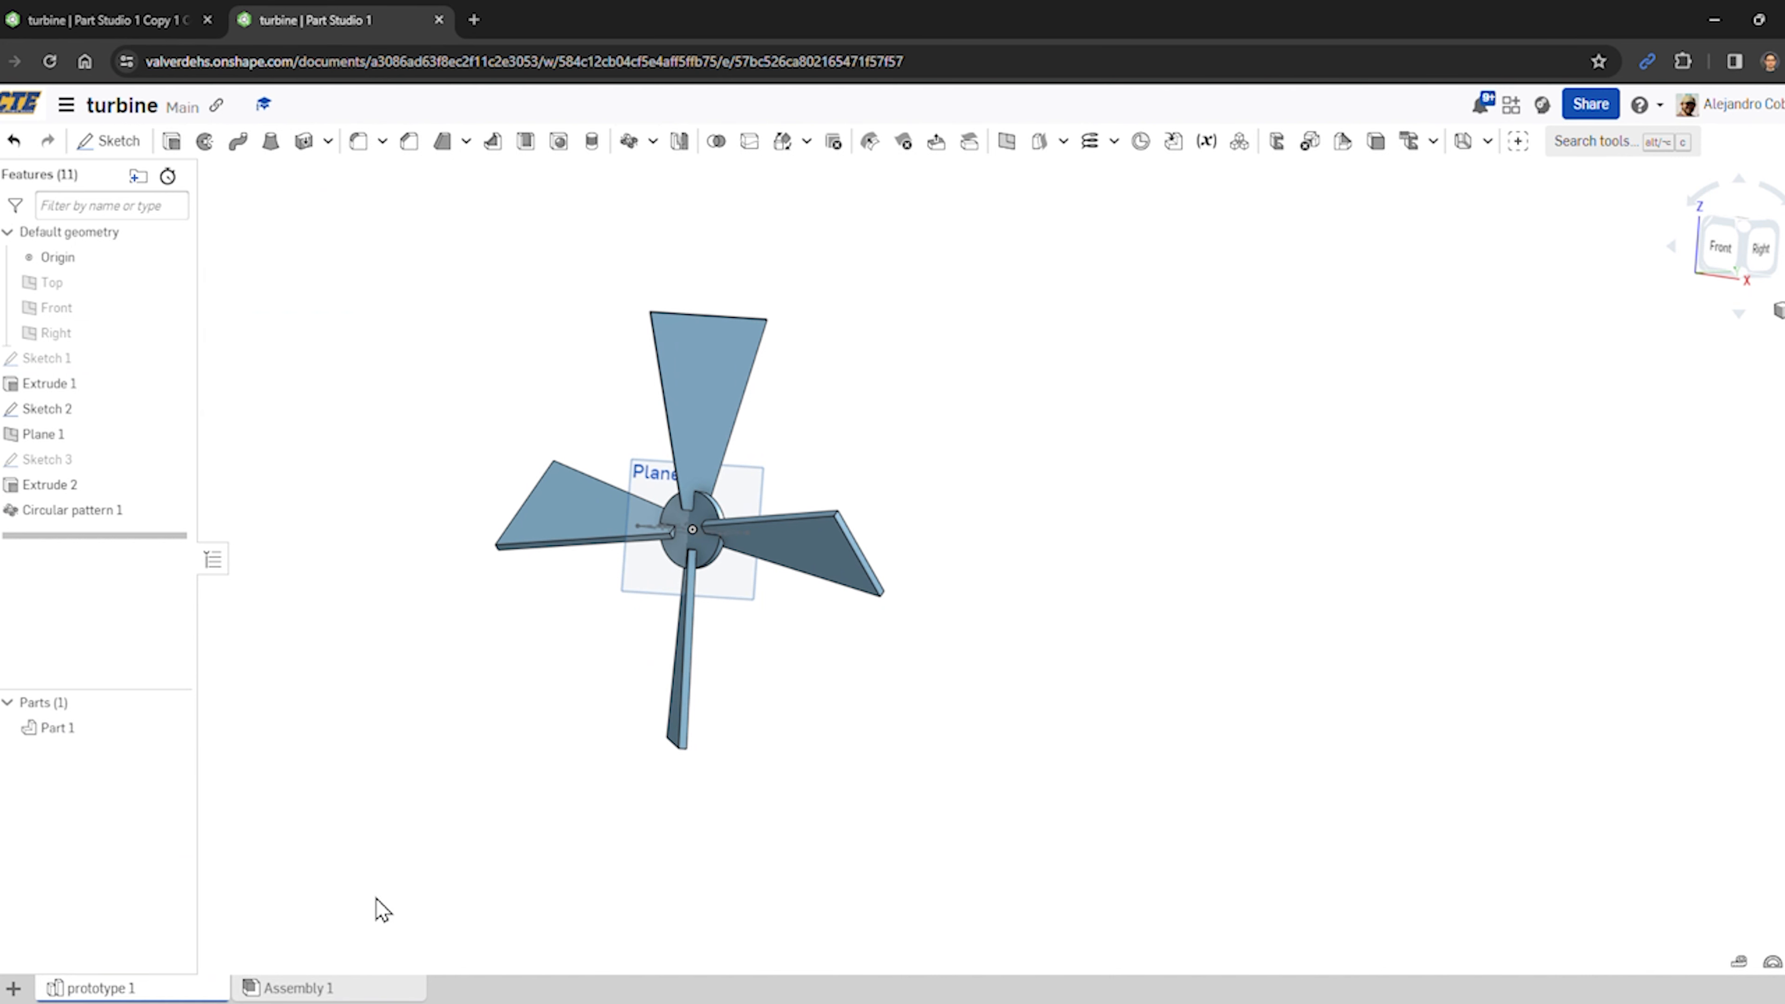
- Duplicate the prototype 1 part studio and rename the copy as "prototype2"
right_click(172, 985)
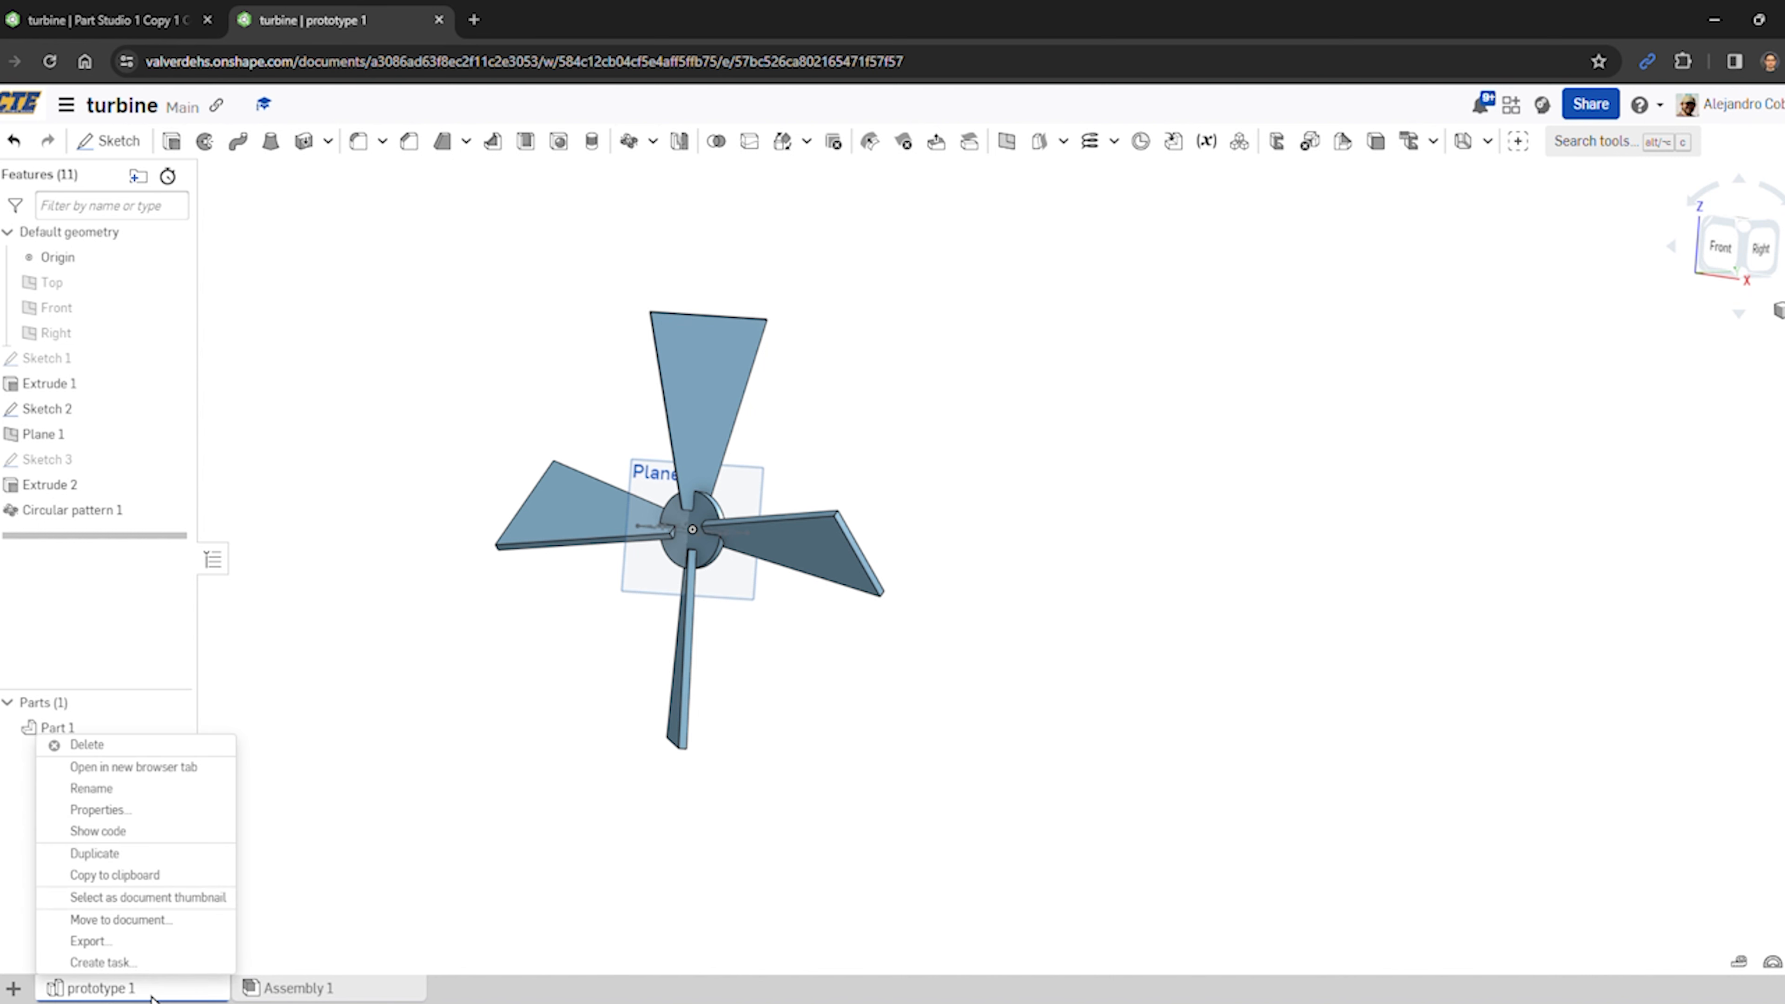
click(130, 853)
right_click(325, 987)
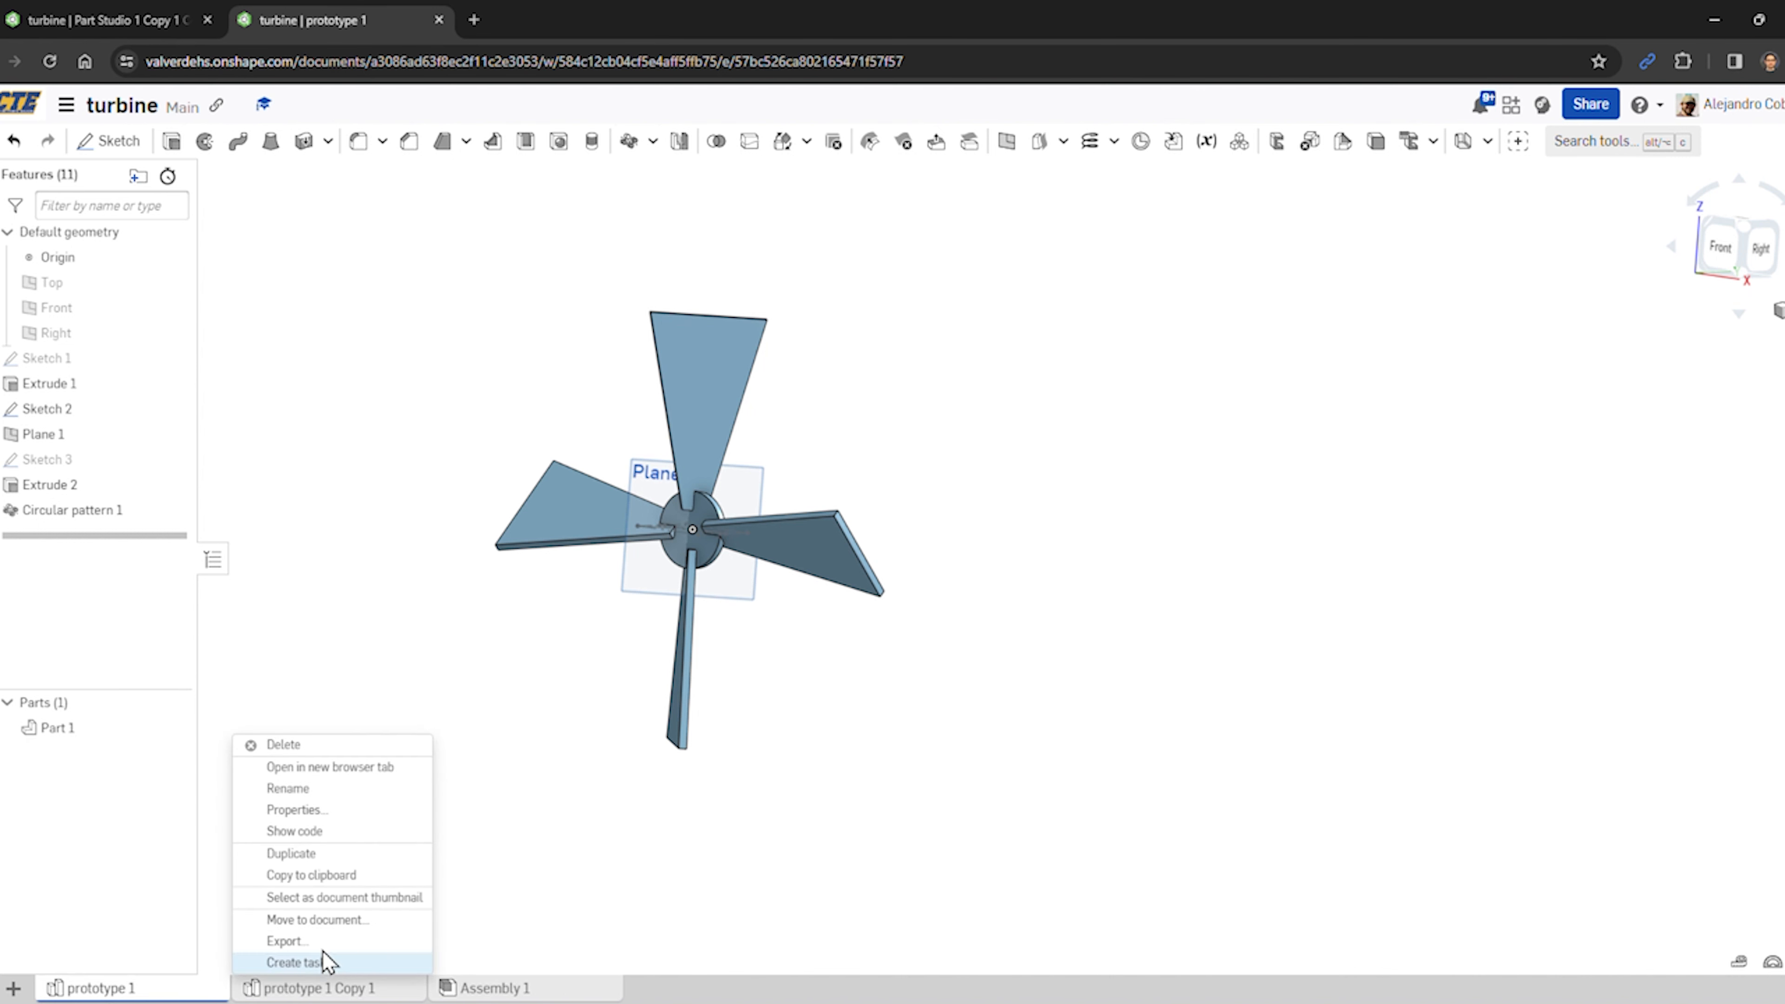
click(320, 788)
click(405, 993)
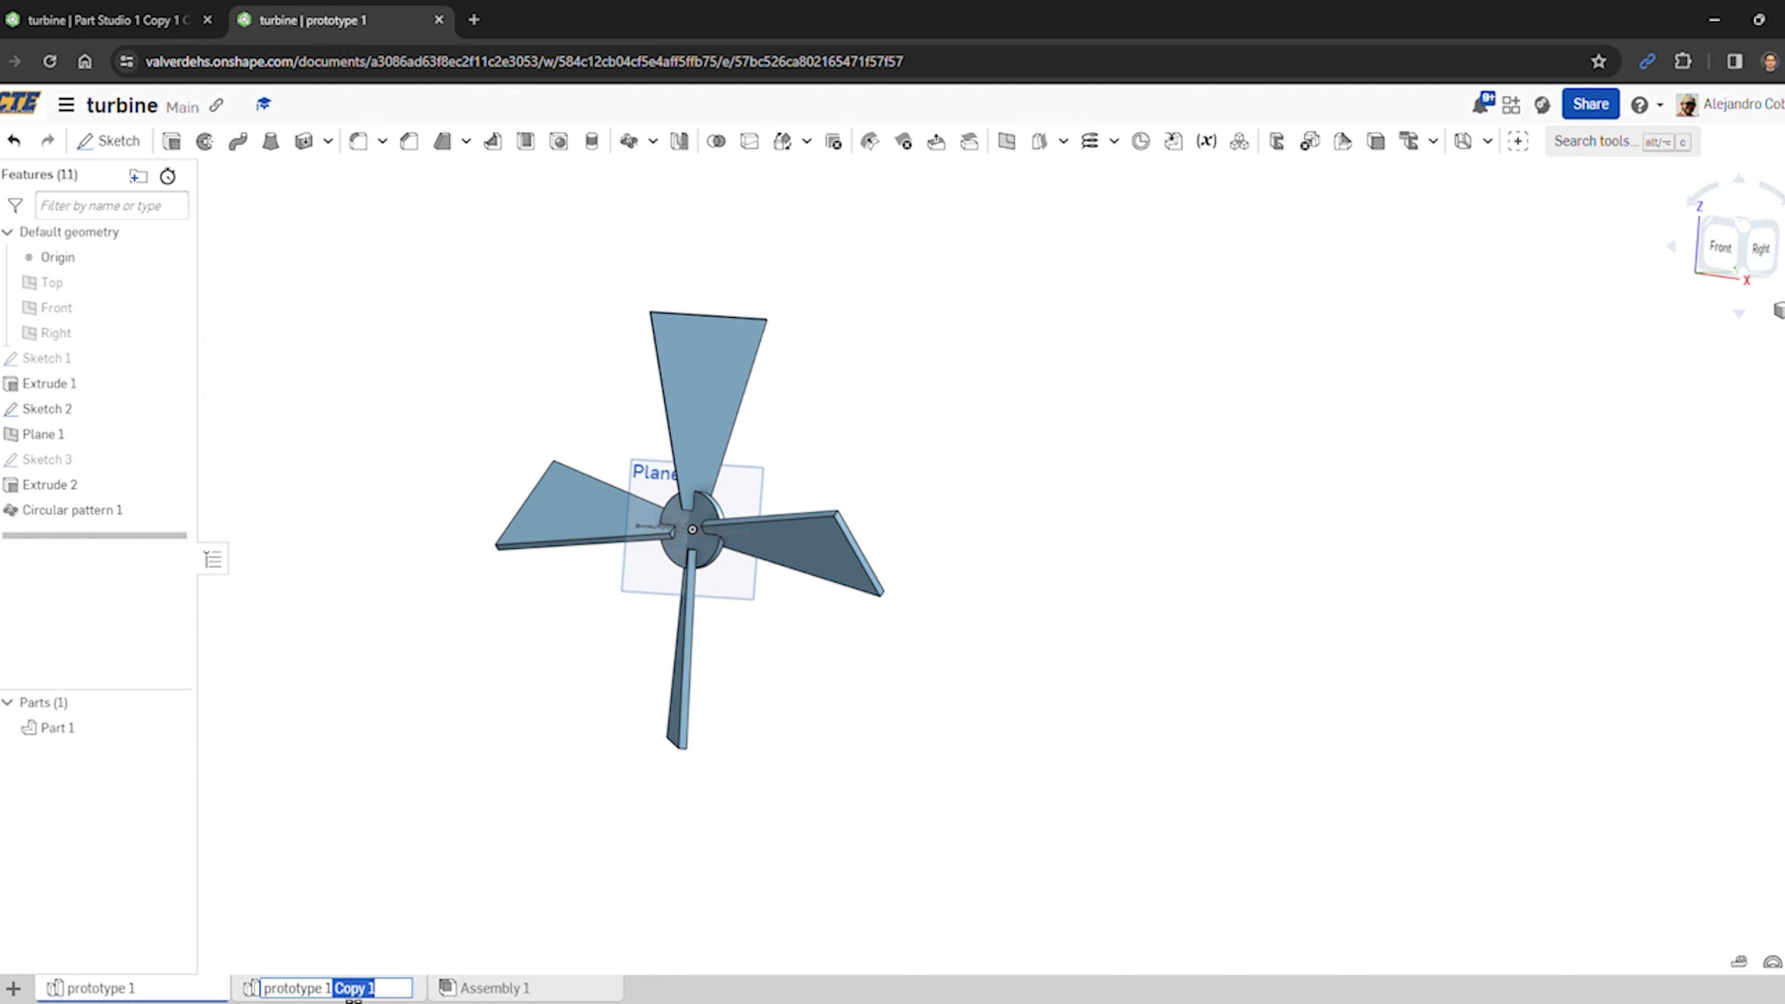
key(Return)
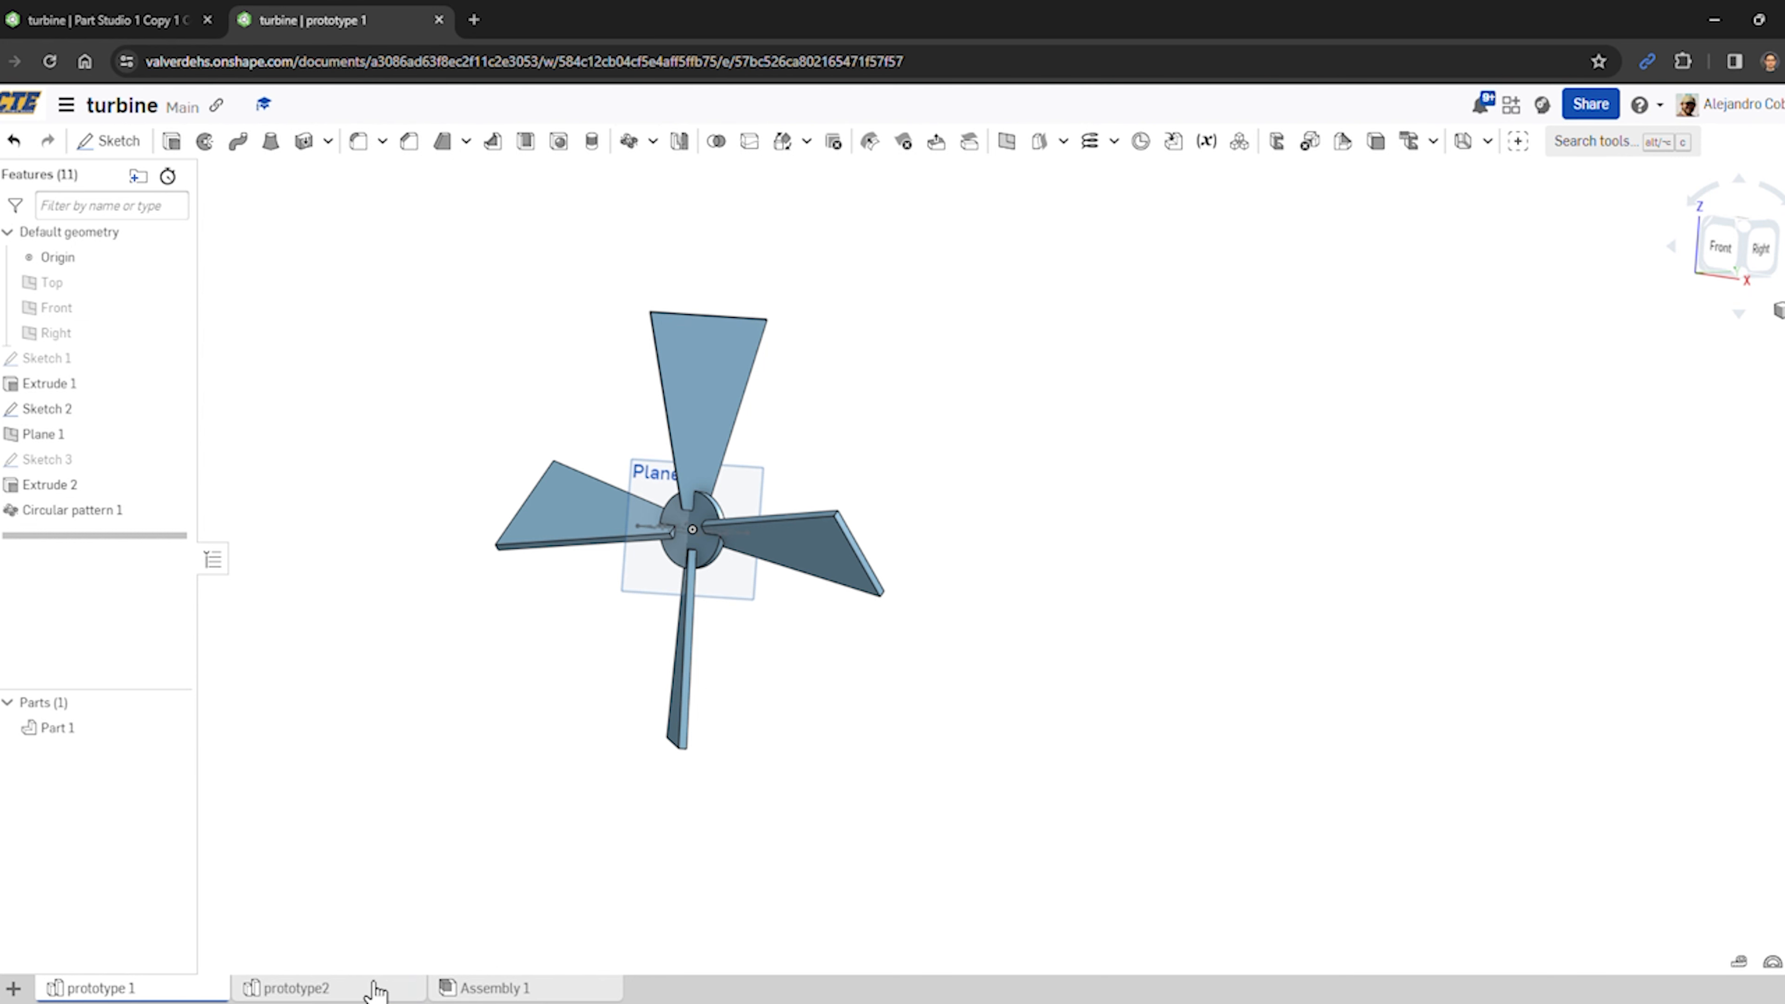
- In the prototype2 part studio, set the blade circular pattern's instance count to 8
click(371, 986)
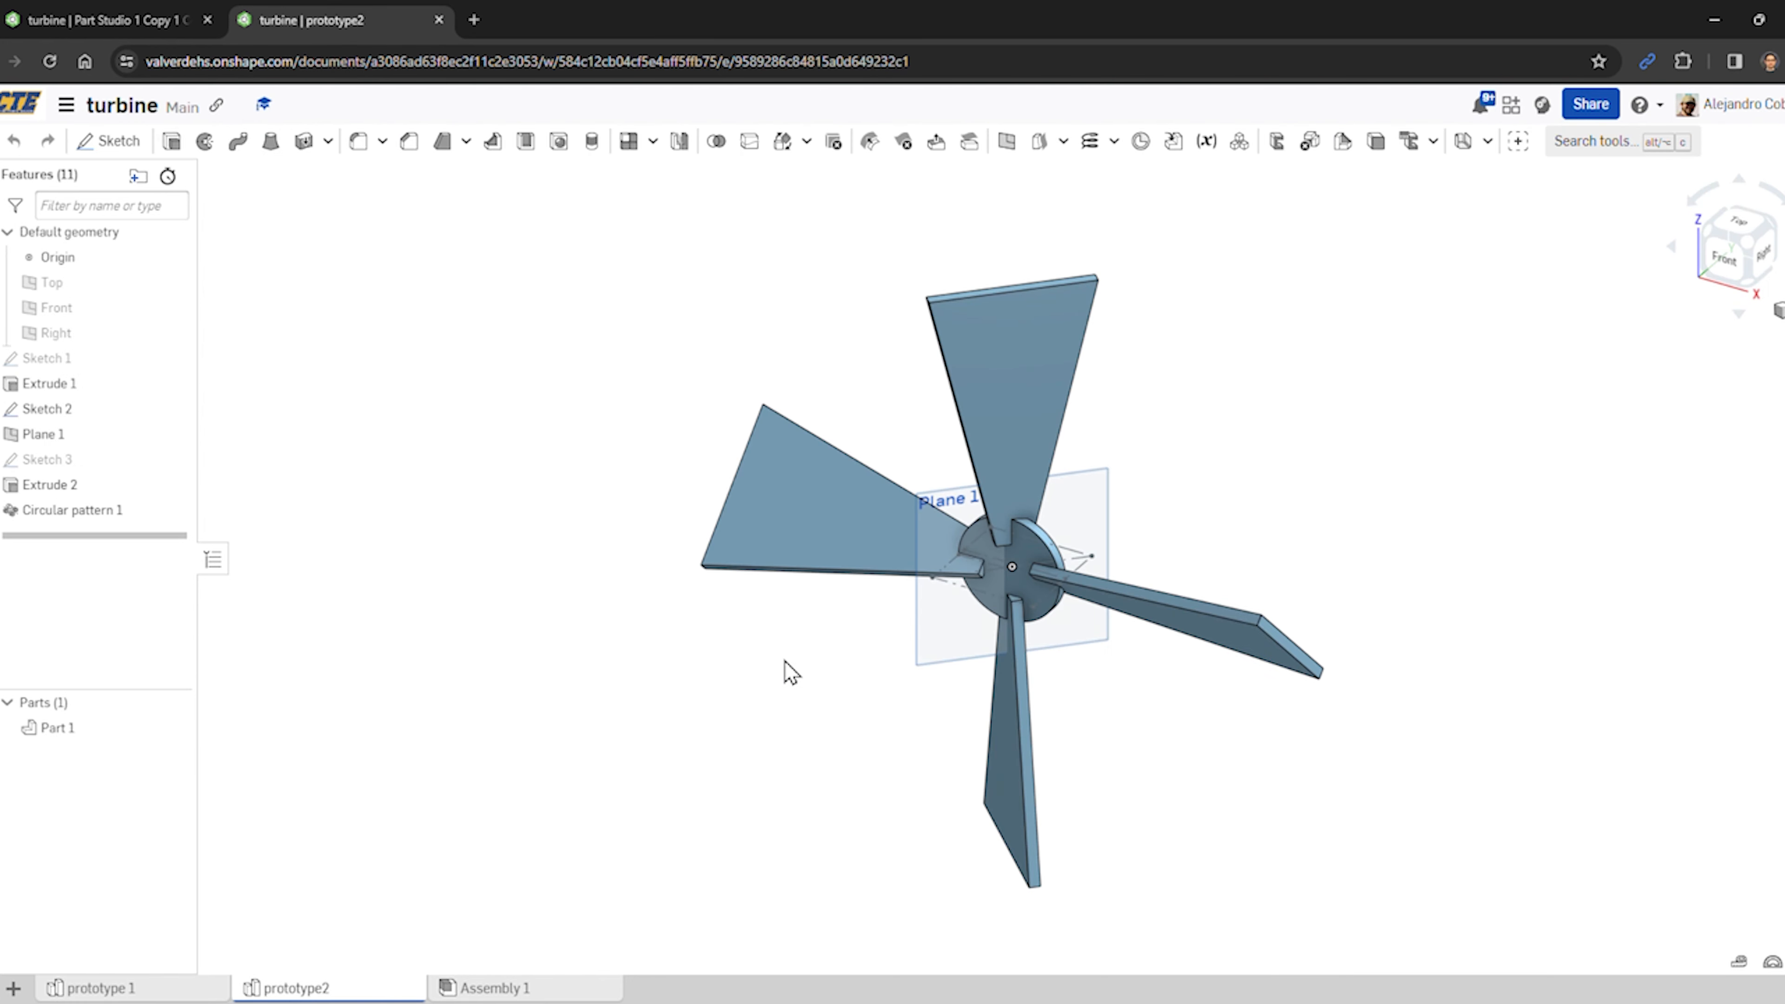
middle_drag(930, 619, 681, 635)
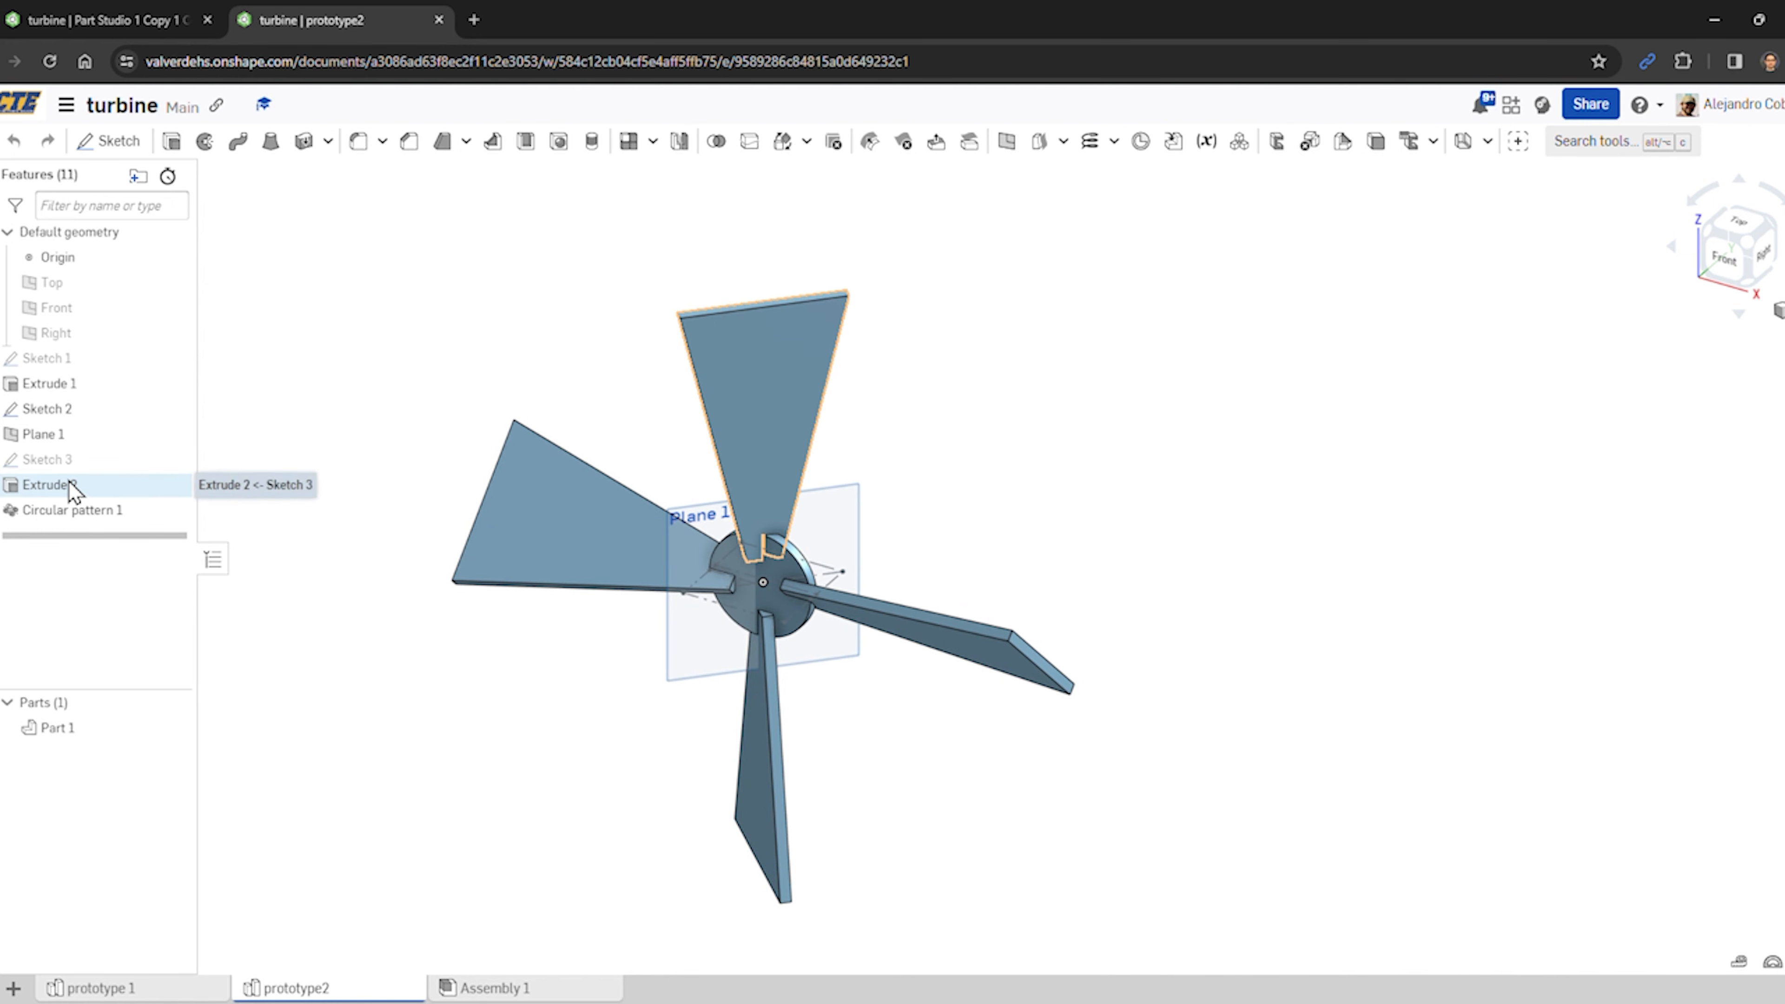
double_click(89, 512)
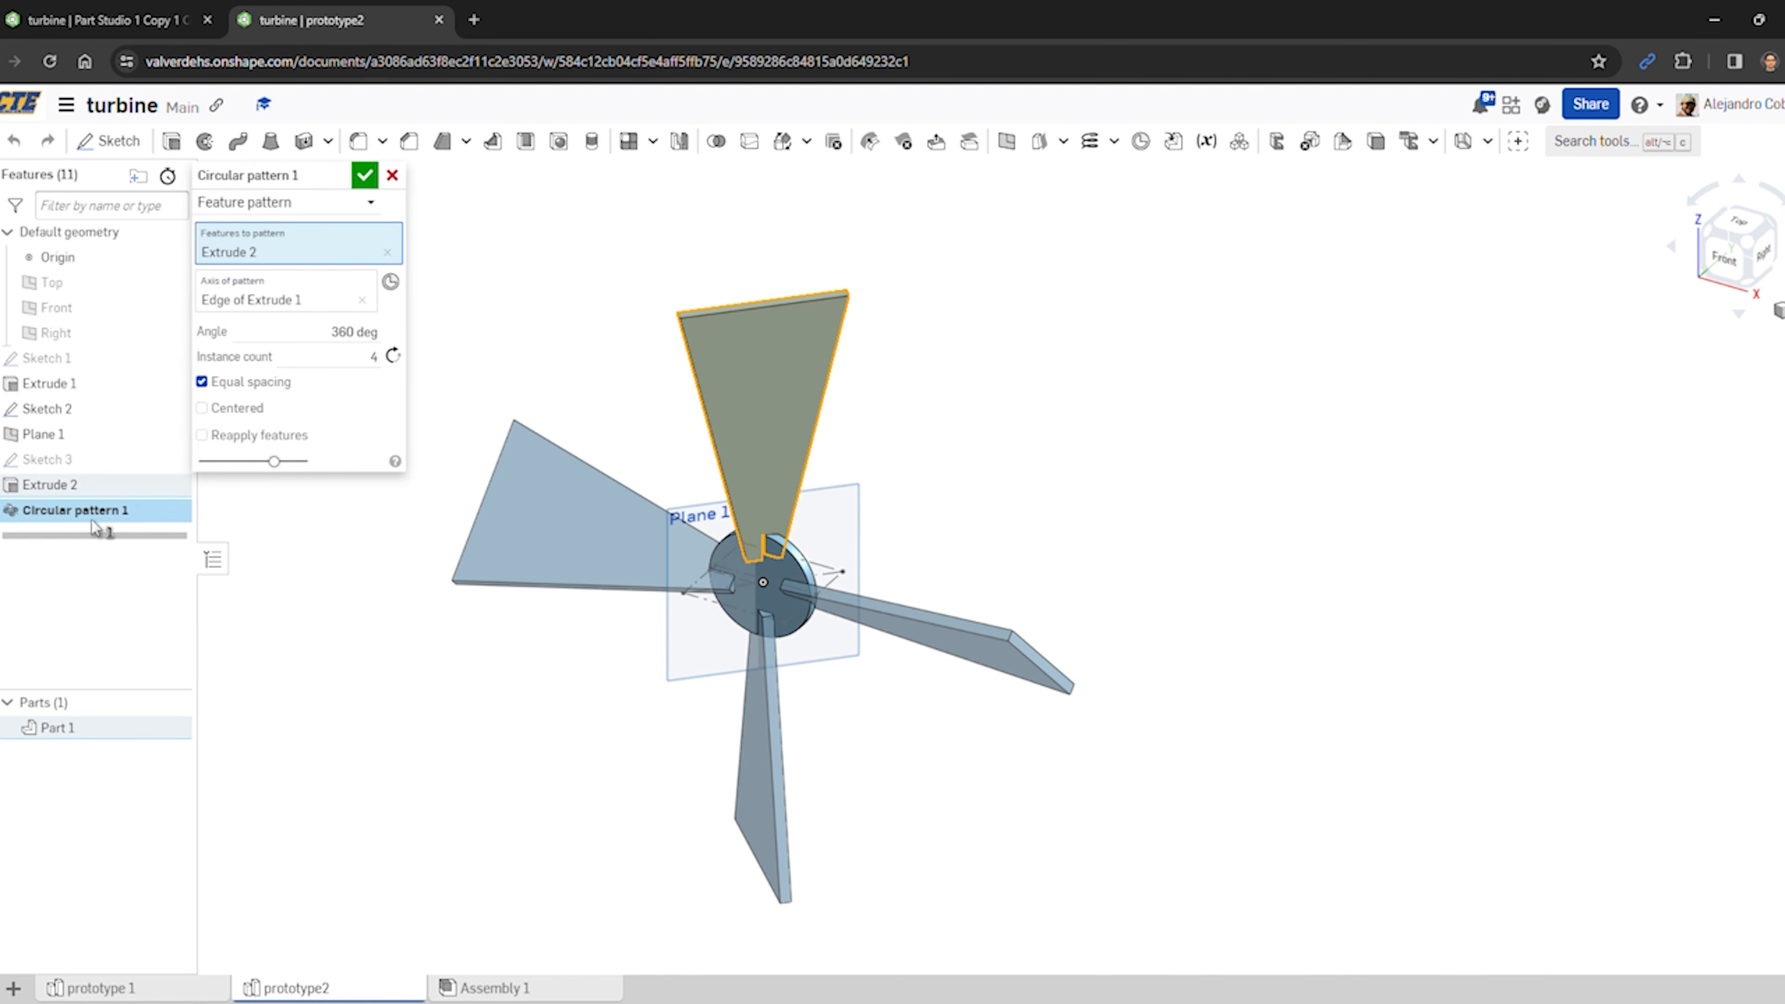
click(372, 357)
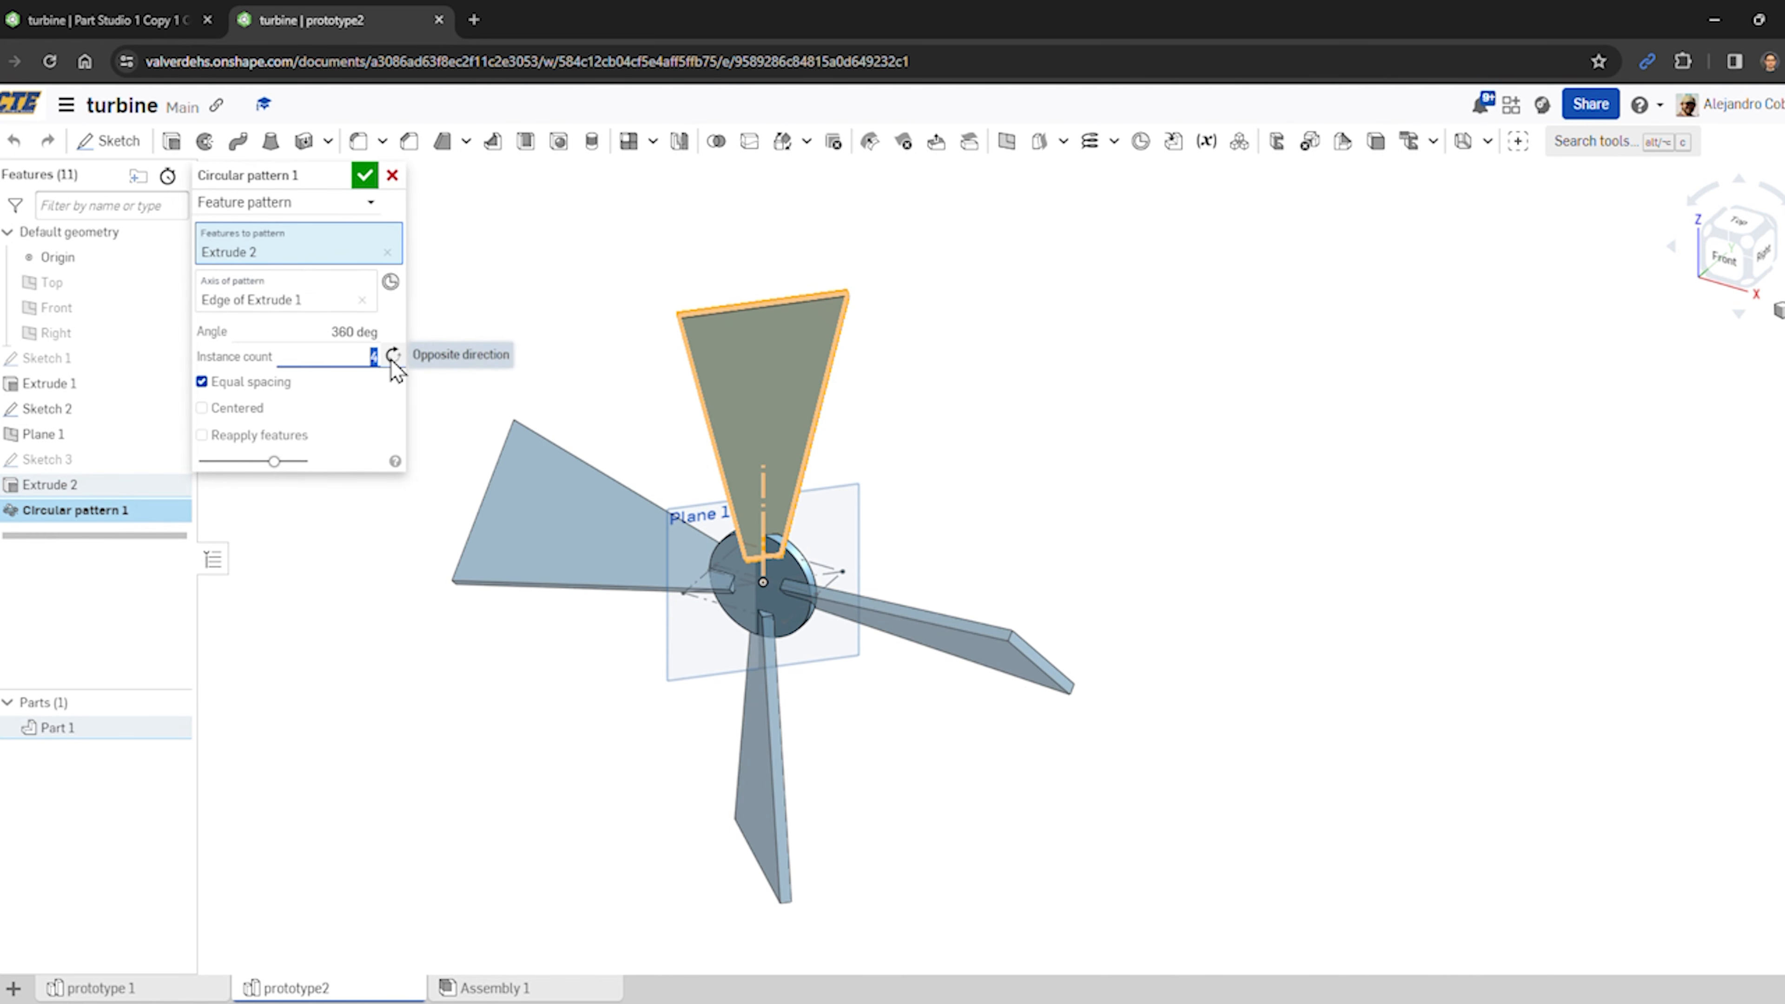
text(8)
click(365, 175)
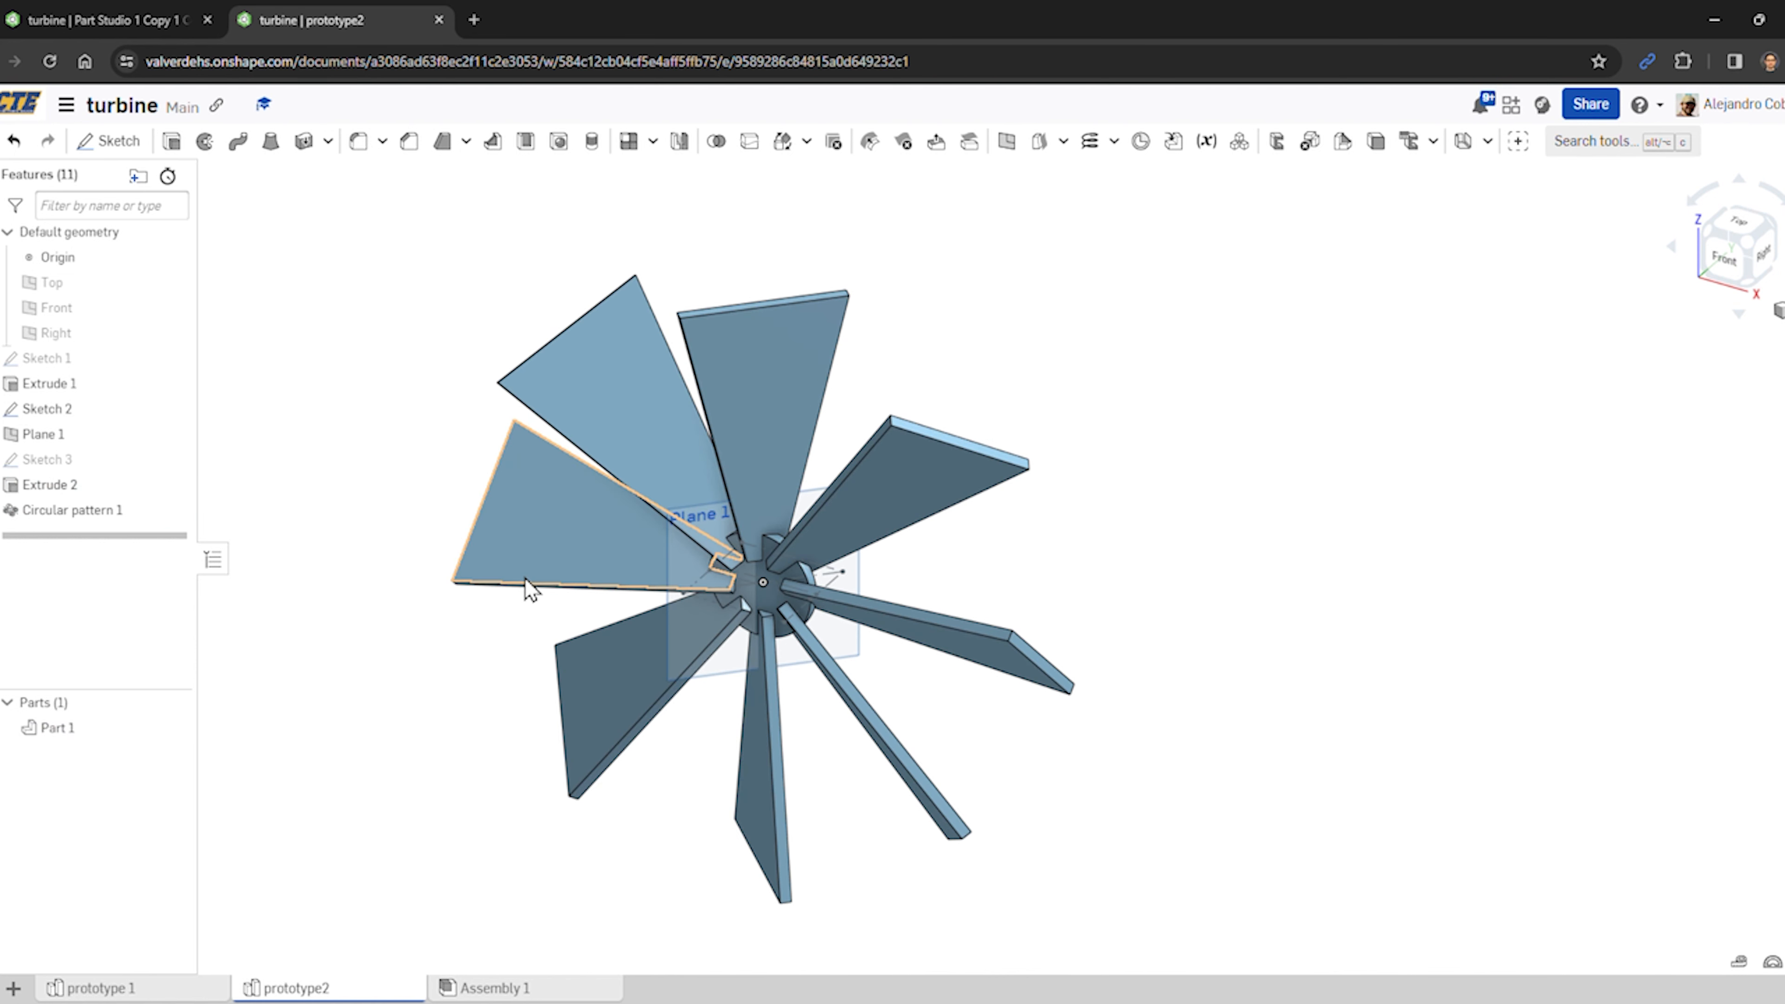
scroll(421, 527, down, 2)
middle_drag(471, 683, 460, 737)
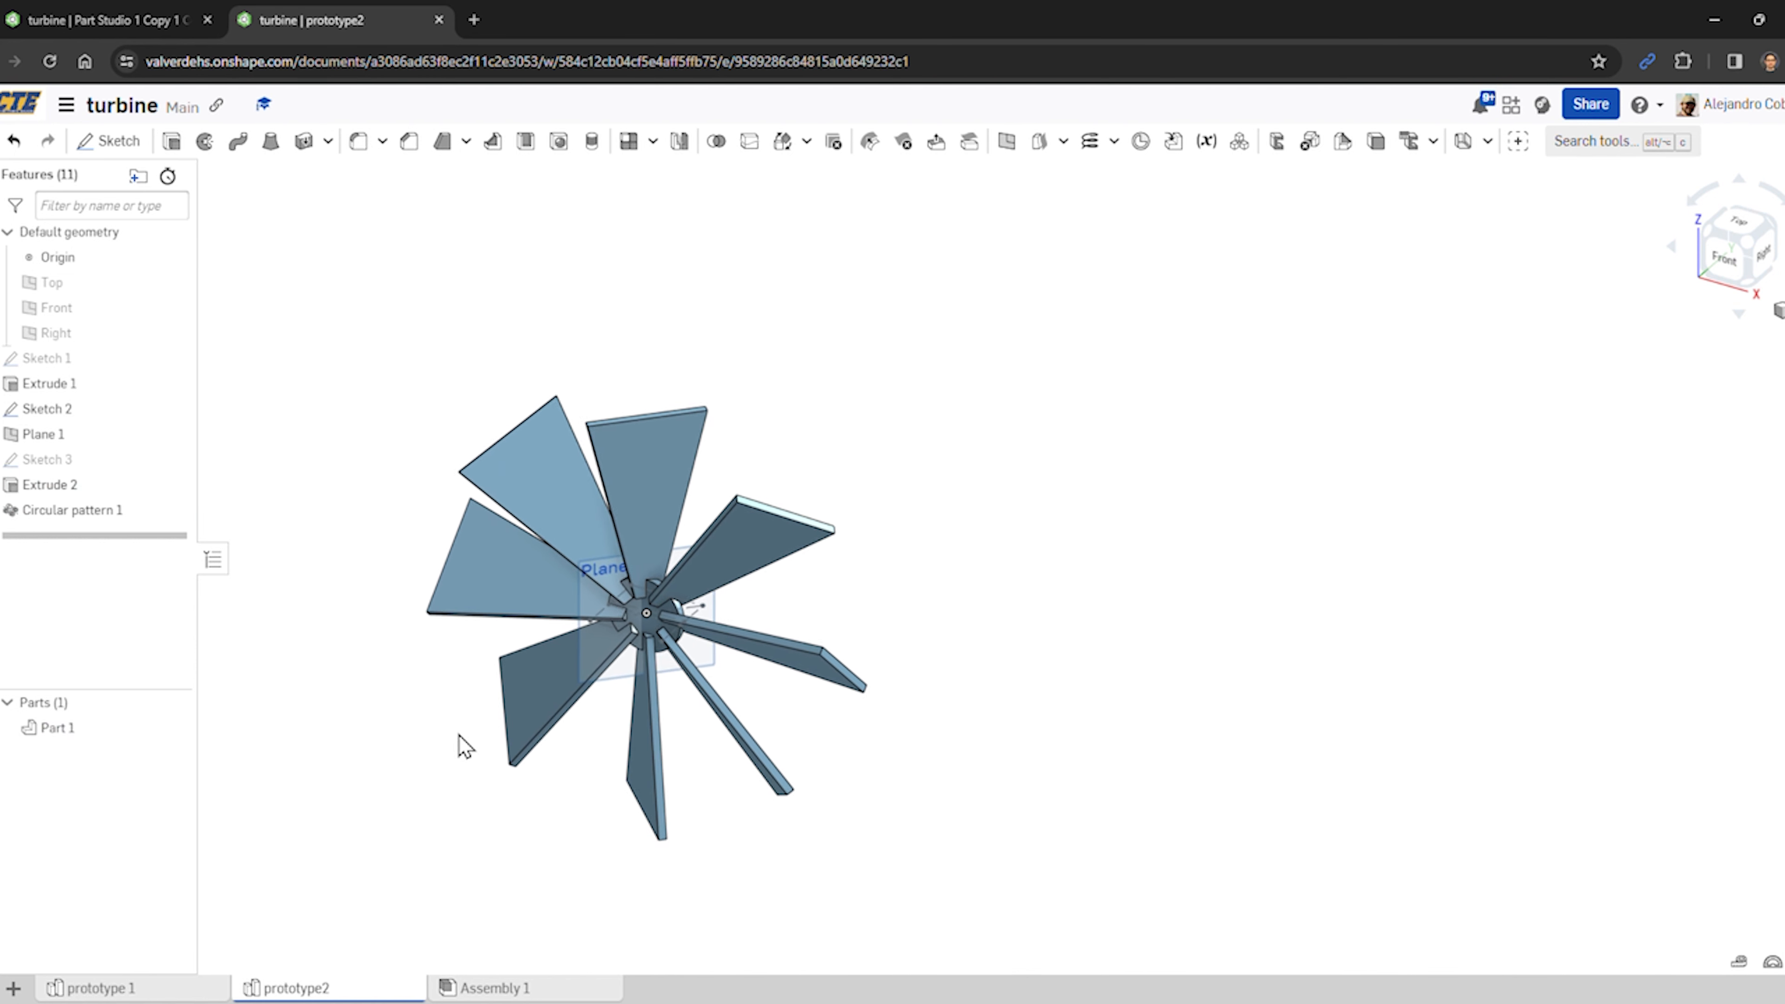
- Duplicate the prototype2 part studio and rename the copy as "prototype 3"
right_click(336, 991)
click(336, 858)
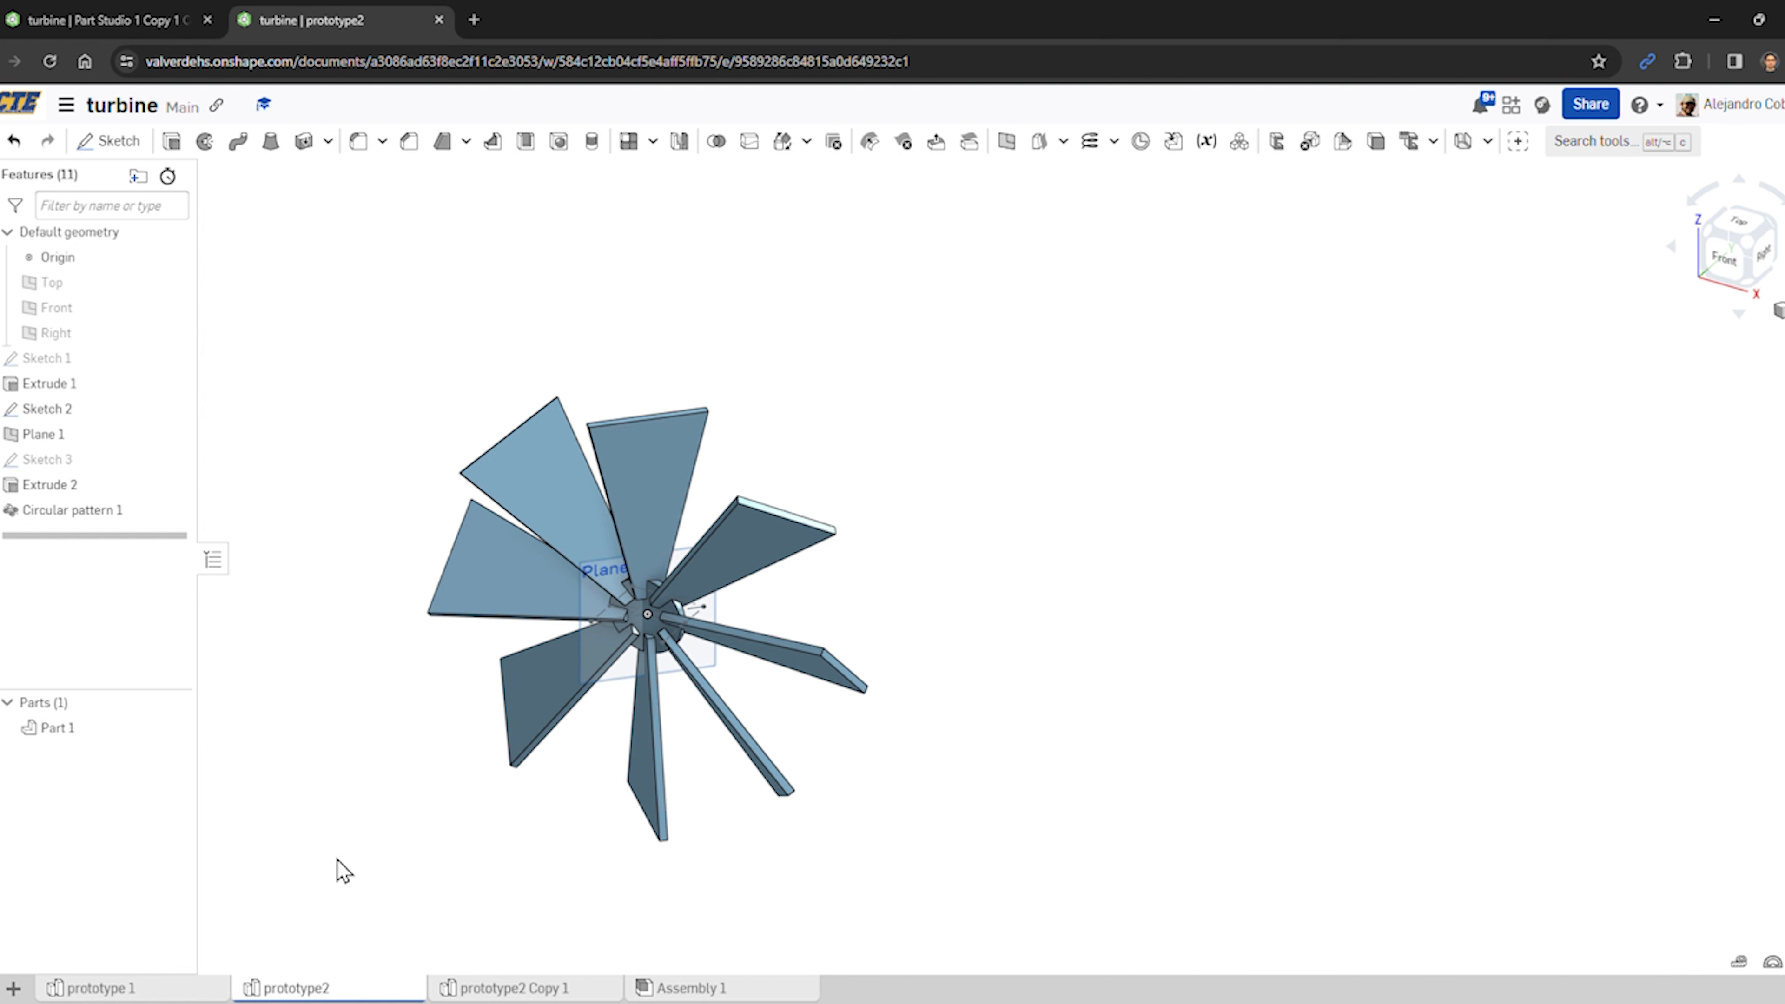
right_click(517, 991)
click(512, 792)
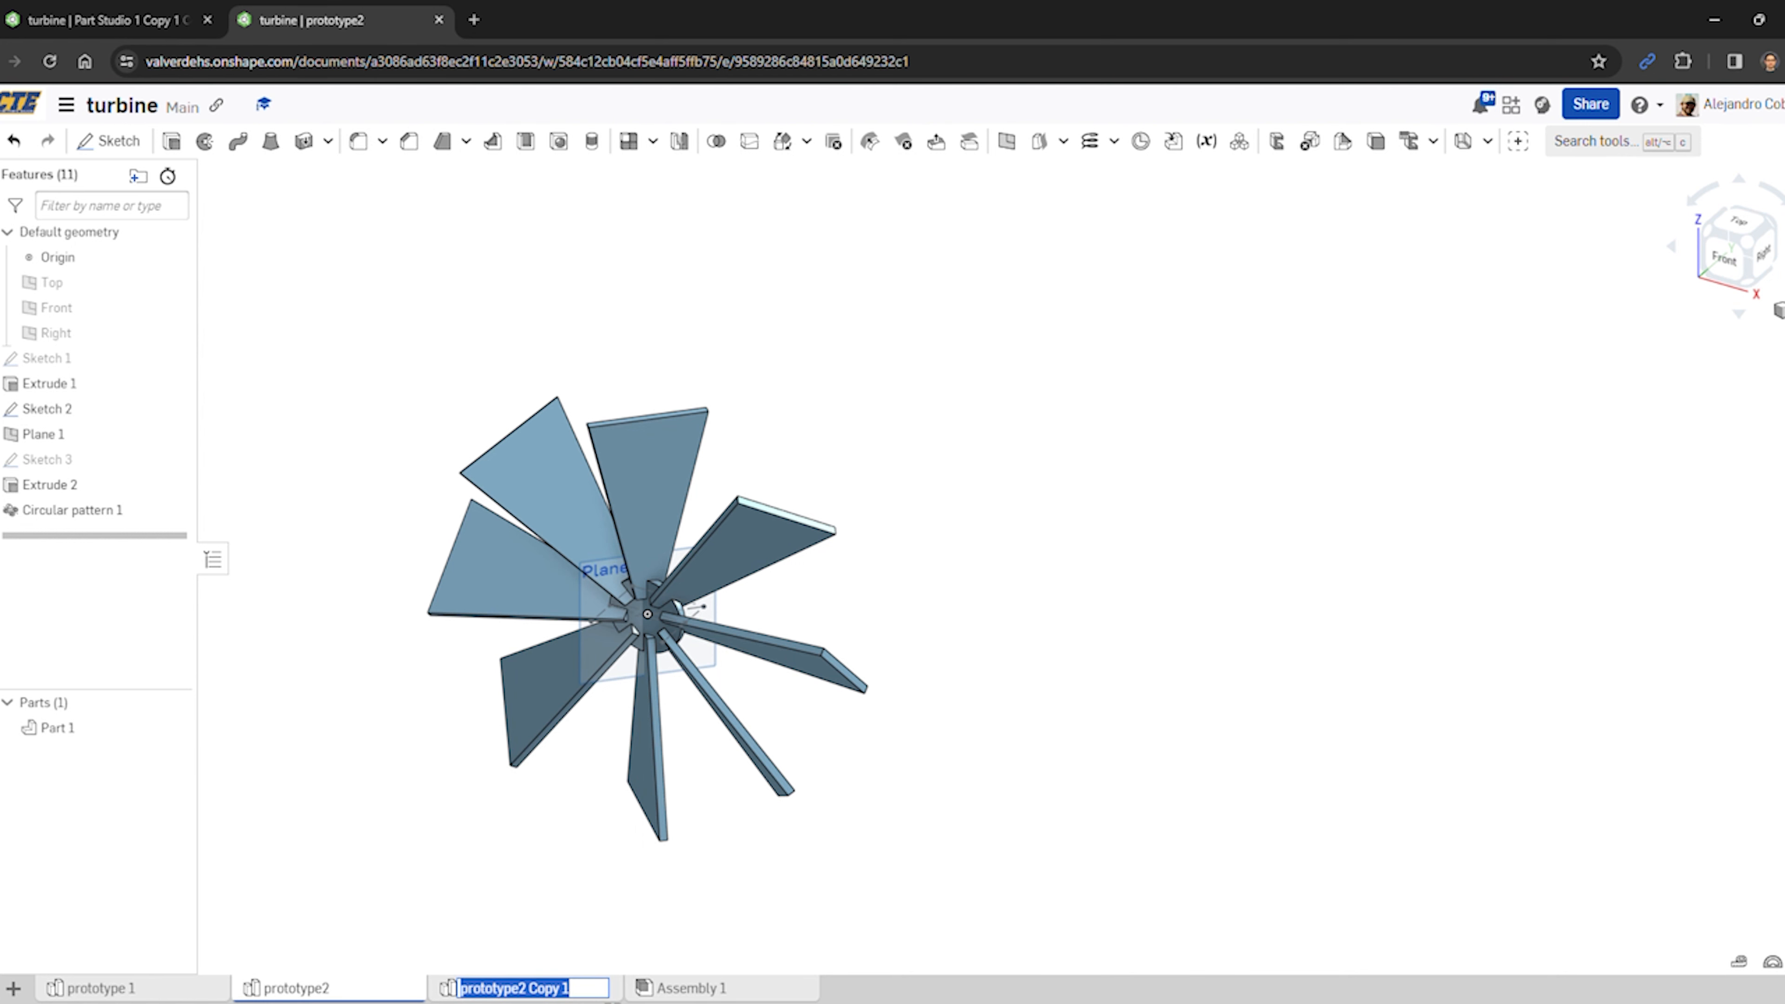
drag(571, 988, 537, 988)
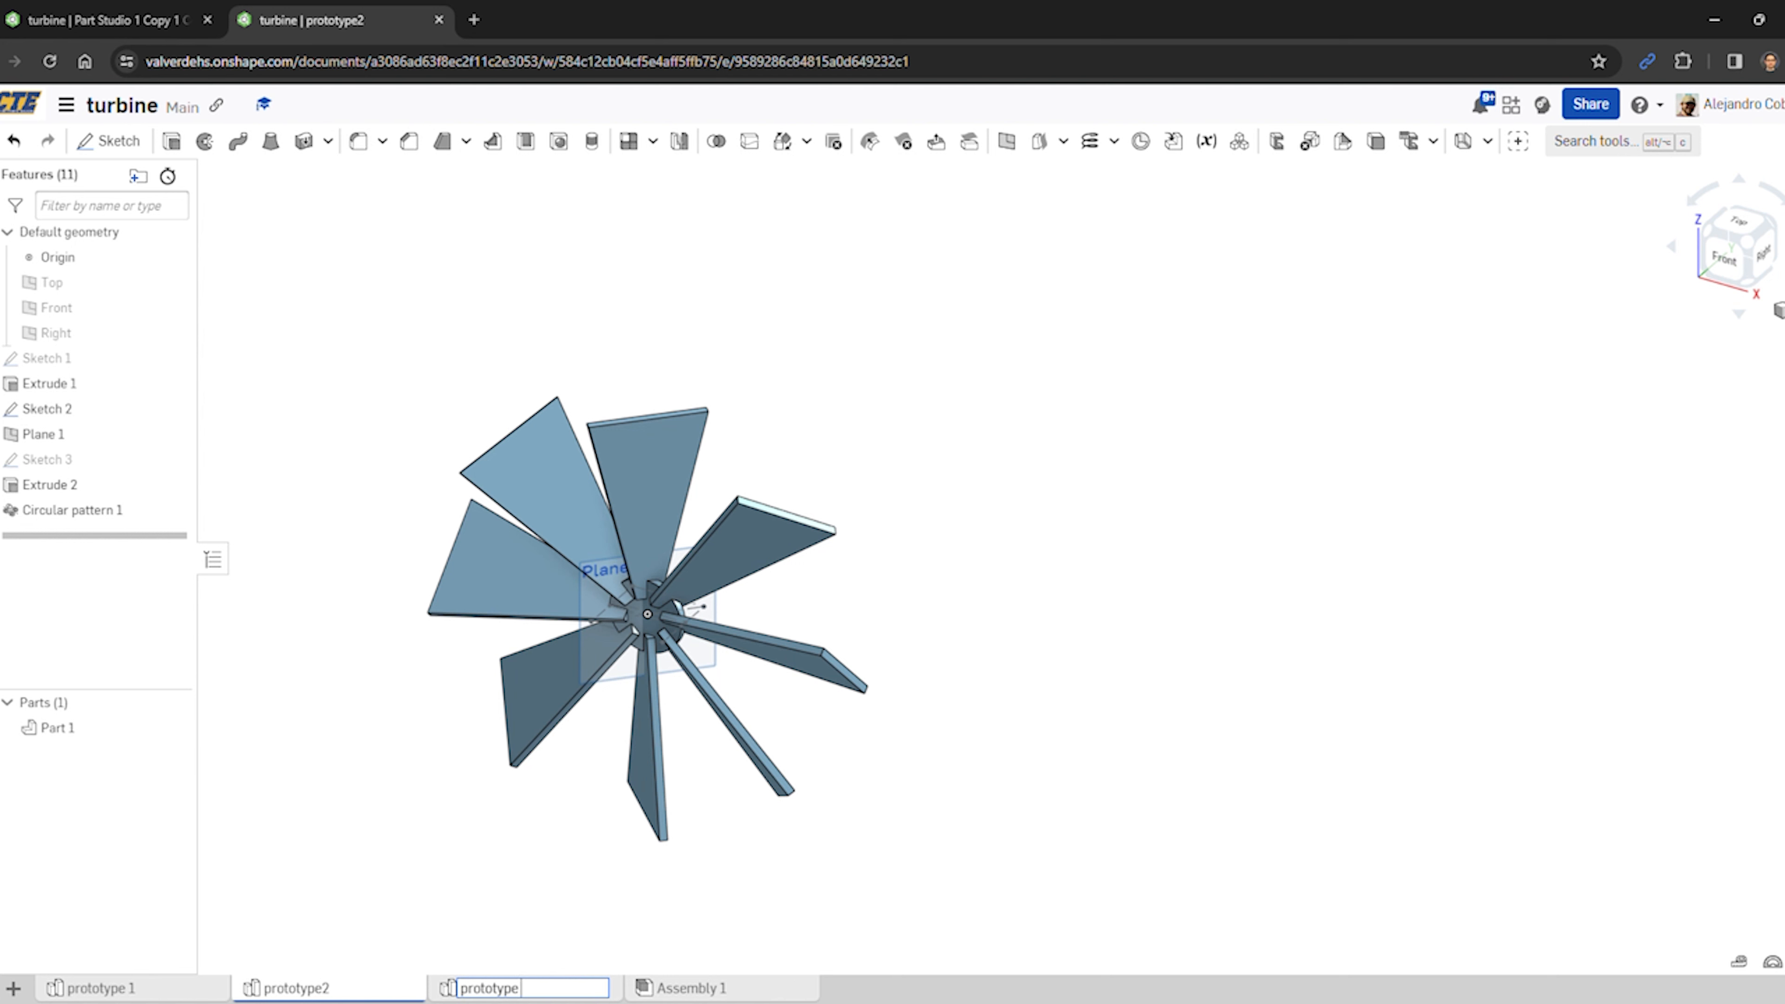
click(639, 919)
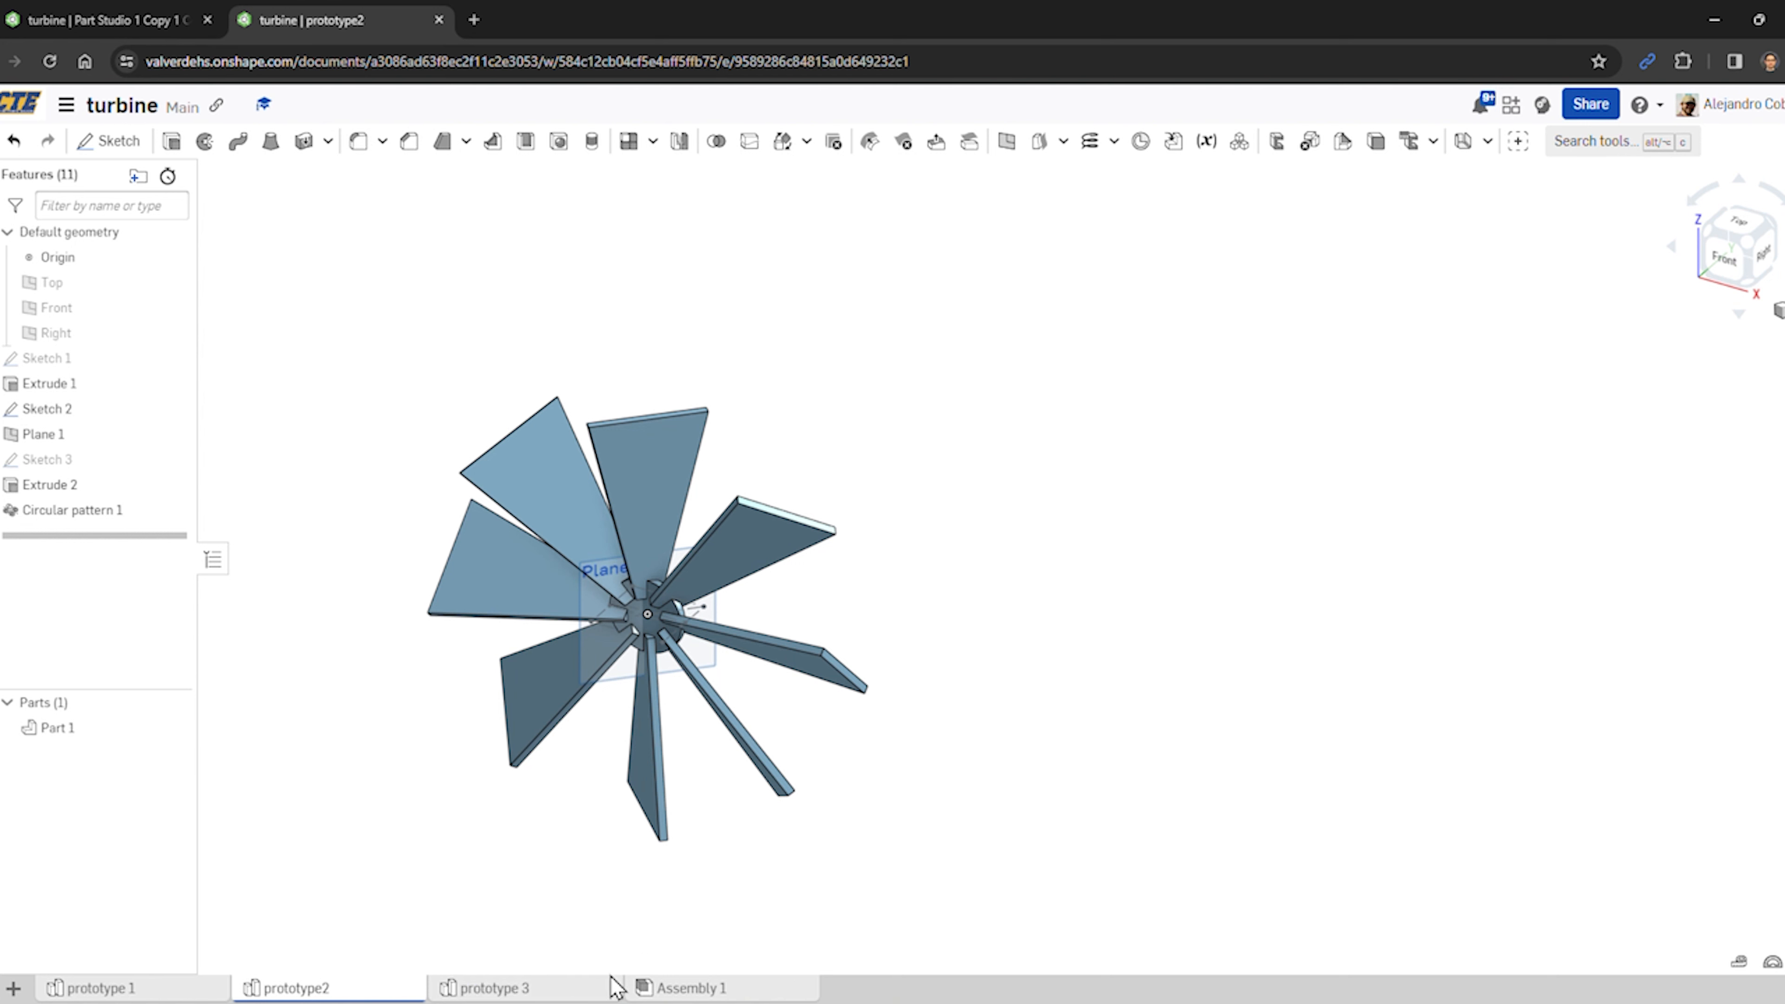
- In the prototype 3 part studio, set the blade length in Sketch 3 to 8 in
click(542, 992)
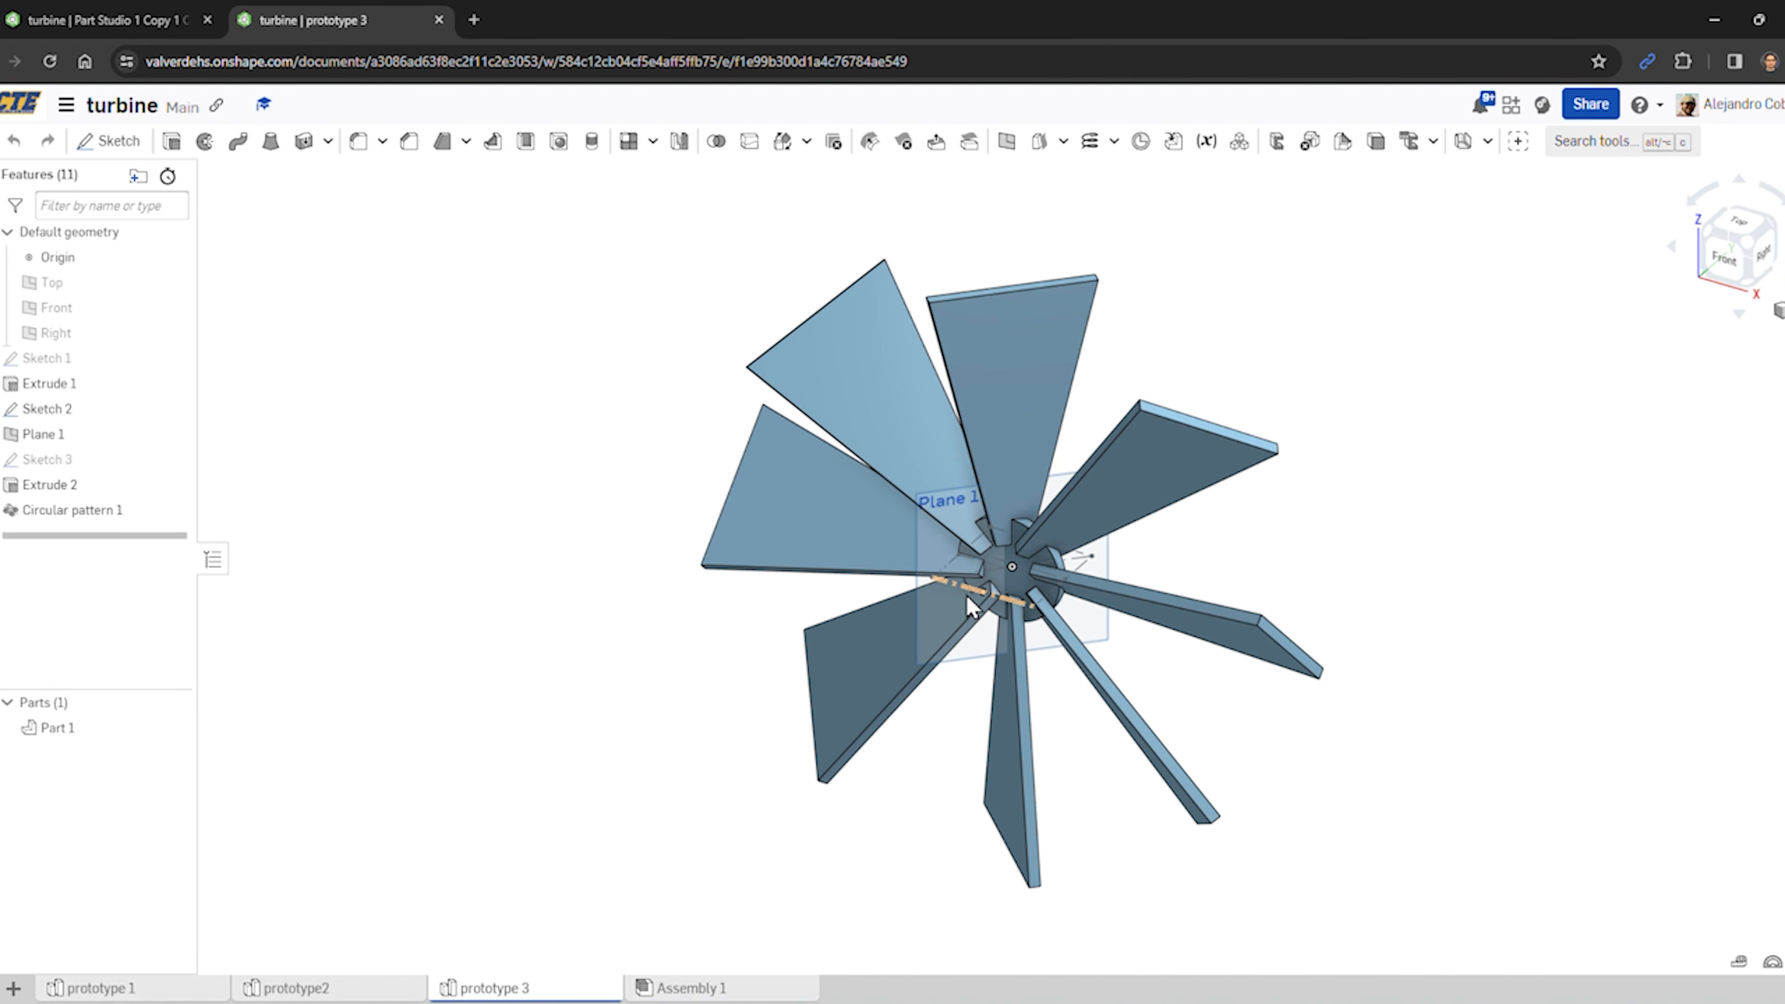
middle_drag(967, 597, 771, 681)
middle_drag(494, 687, 464, 628)
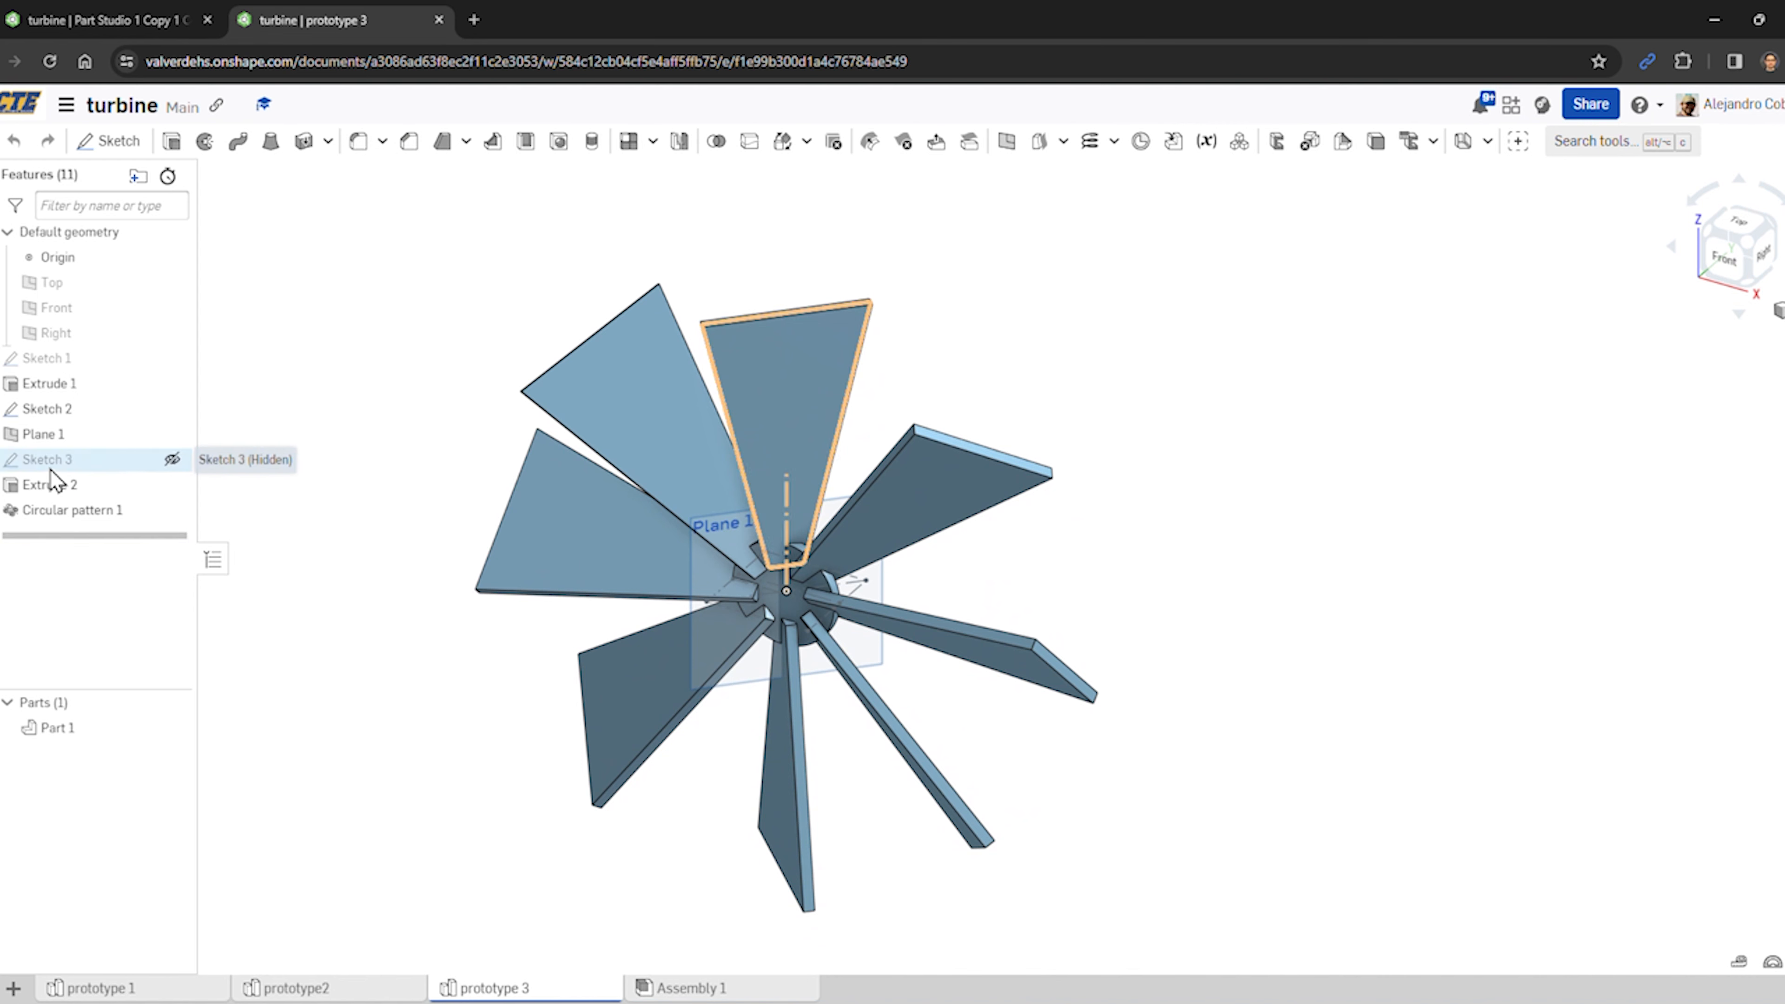
double_click(60, 458)
double_click(699, 425)
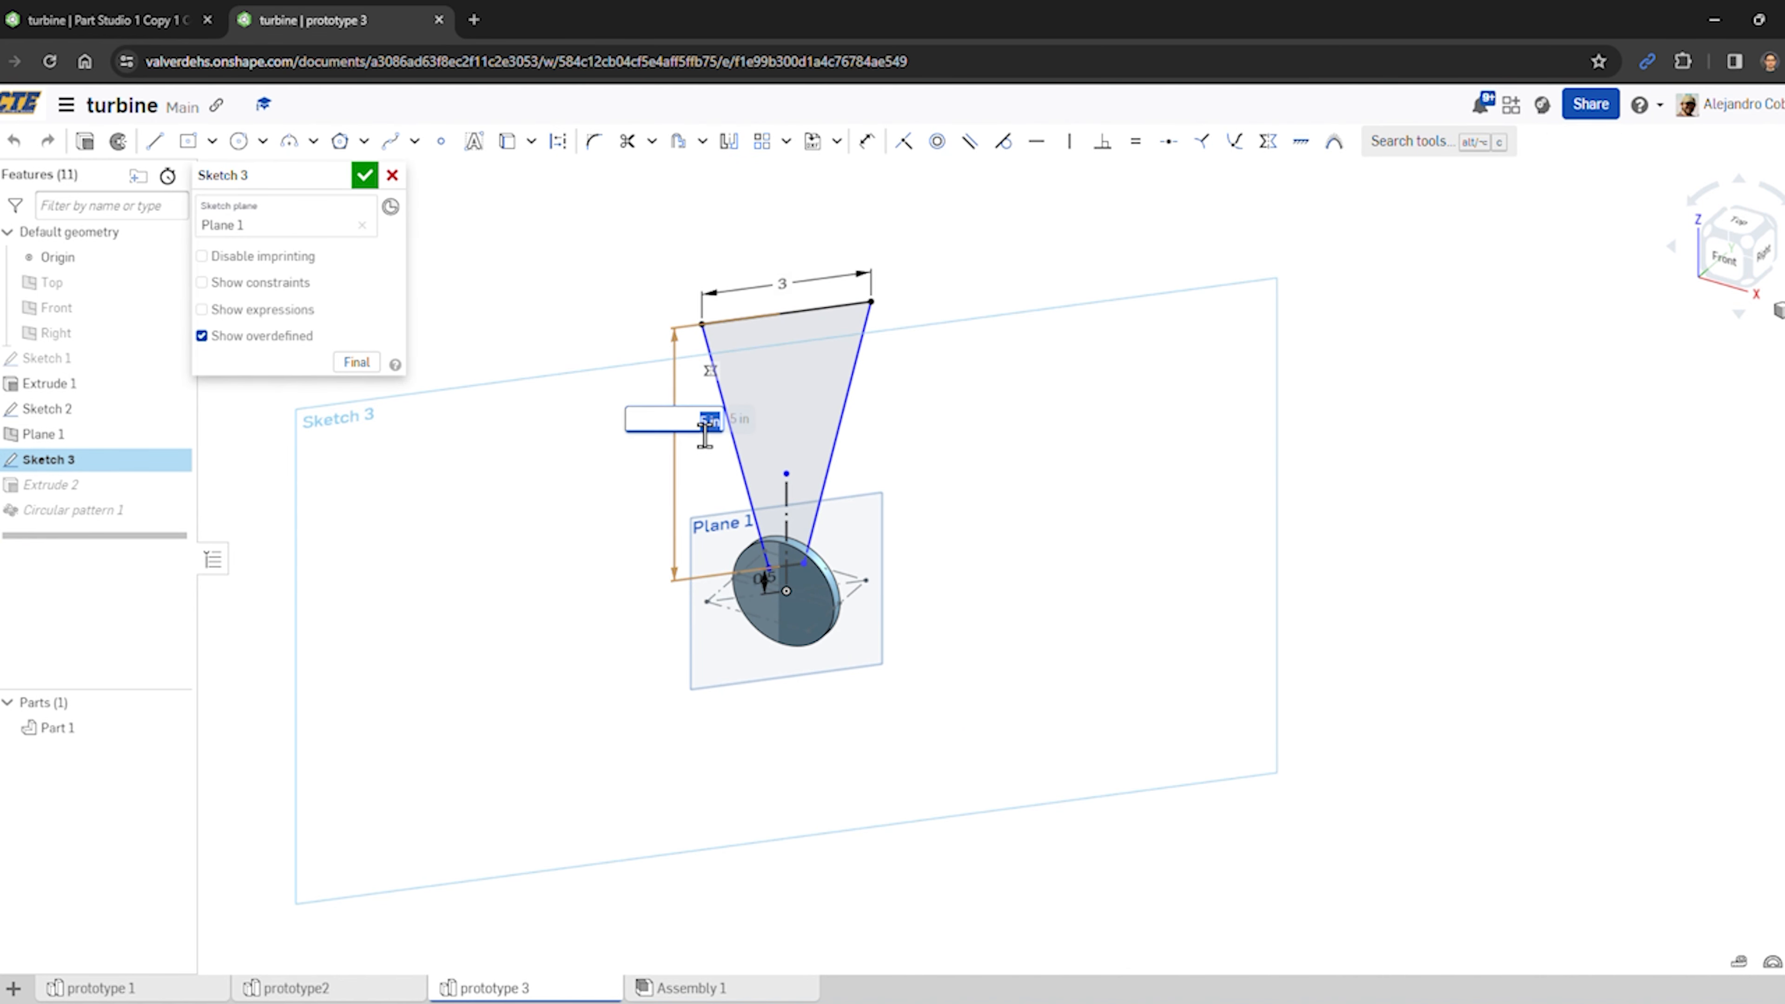
text(8)
key(Return)
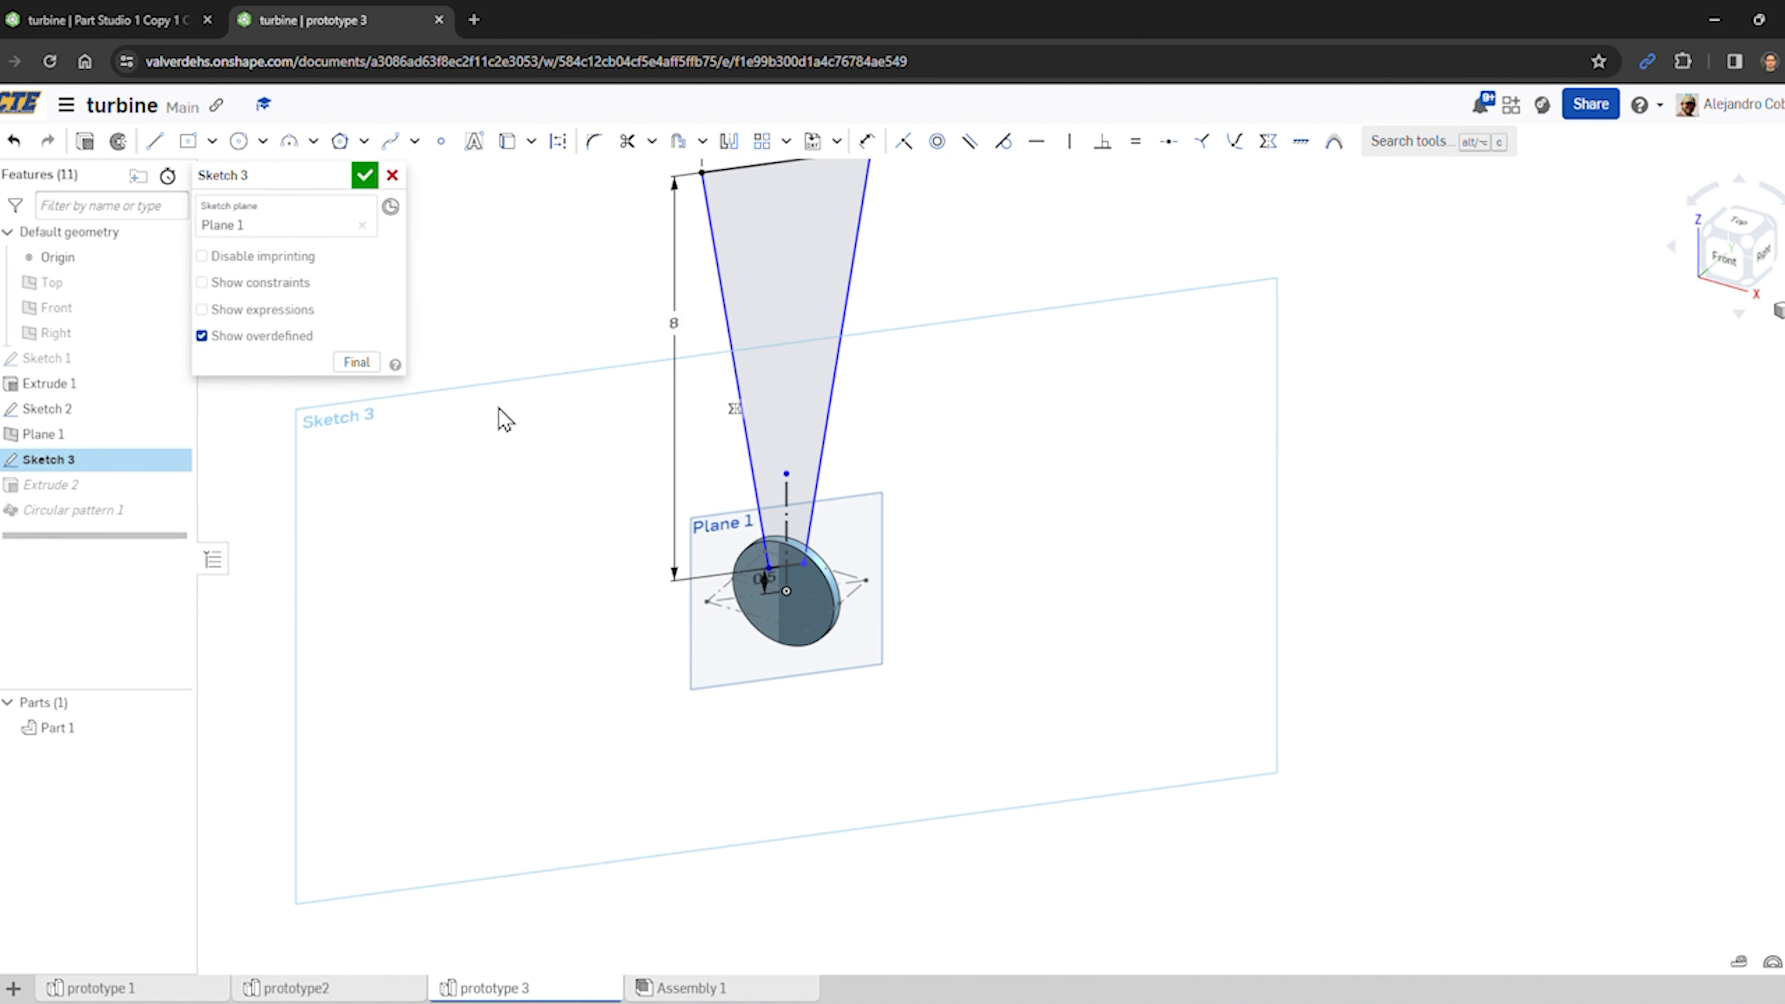
click(364, 175)
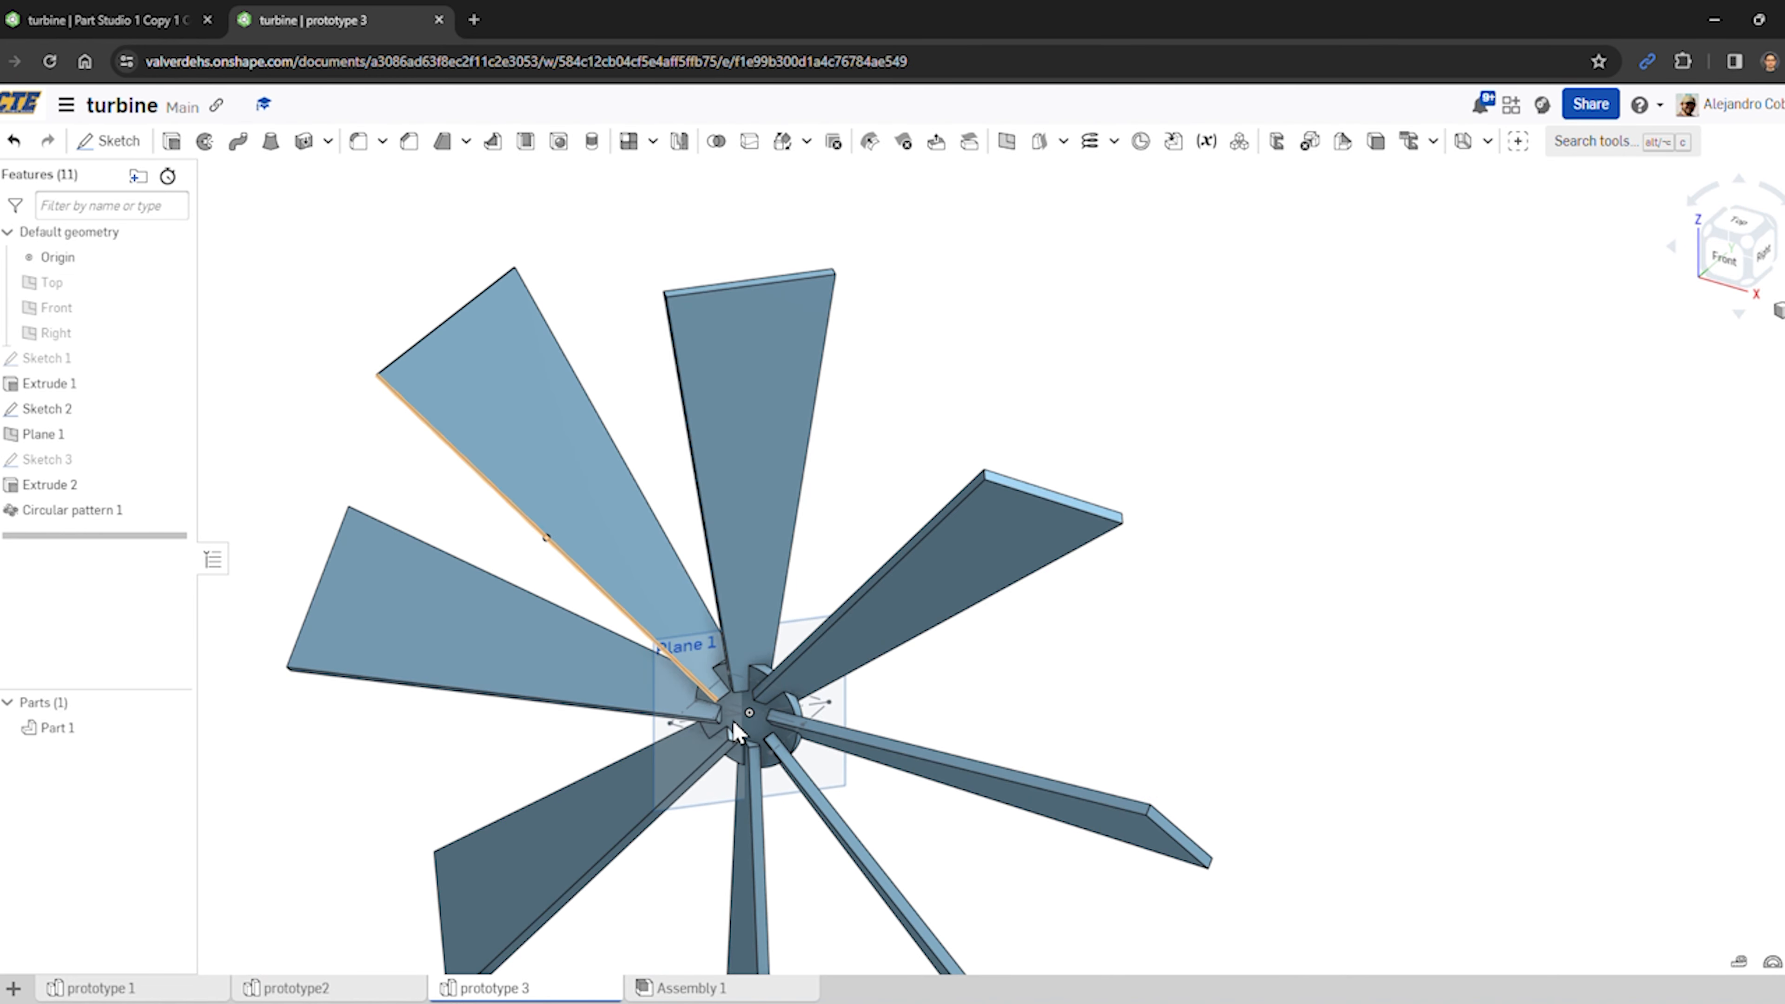
- Undo and redo the blade length change to compare the two turbine sizes
scroll(280, 267, down, 3)
click(14, 141)
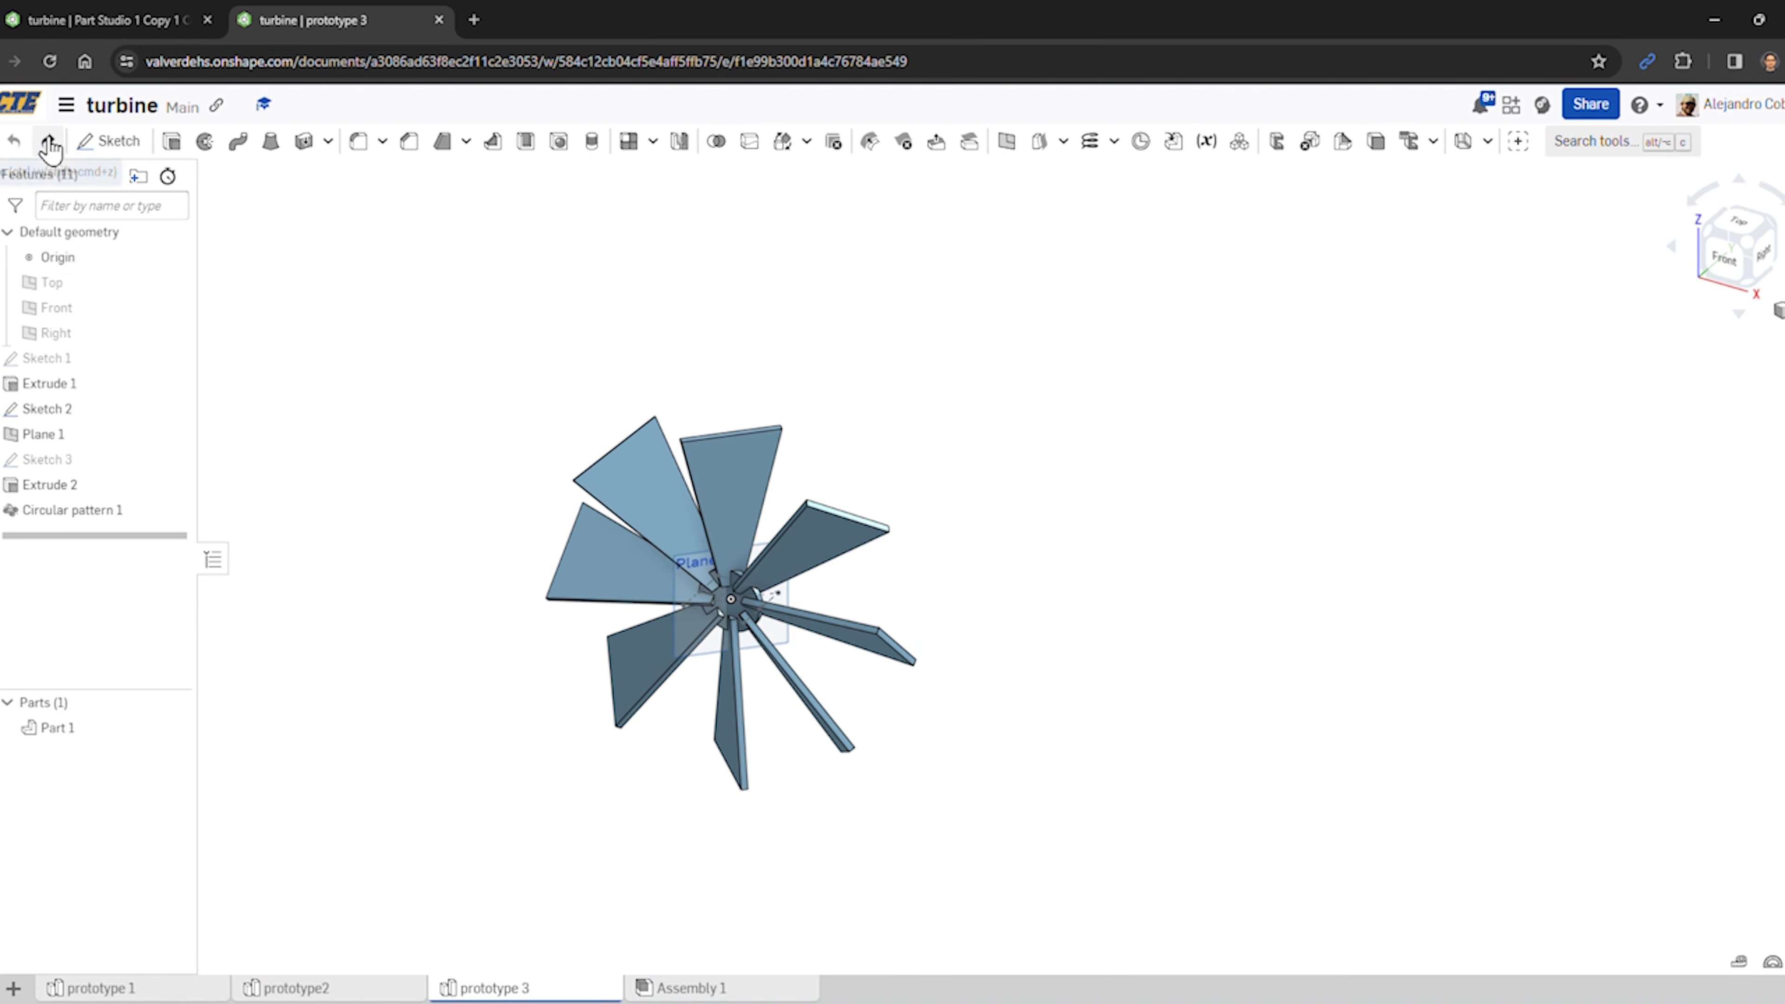
click(48, 141)
click(14, 141)
click(47, 141)
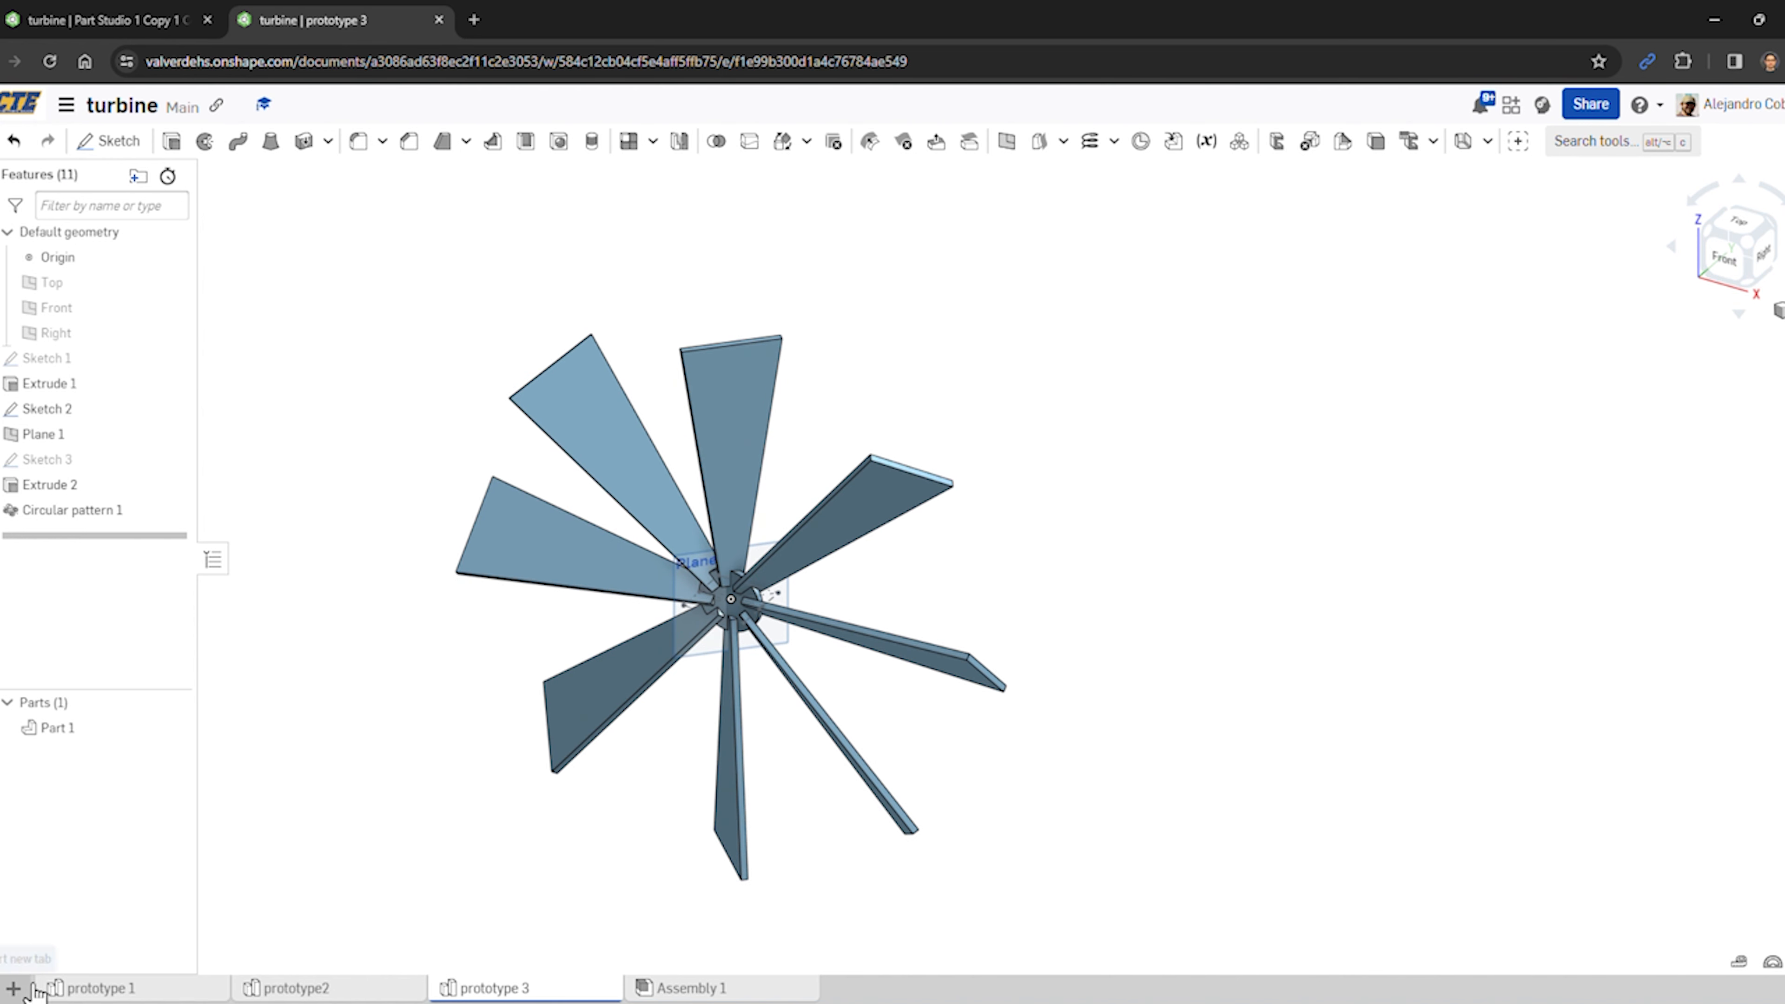
- Create a drawing from the ANSI_A_INCH template with no views
click(13, 988)
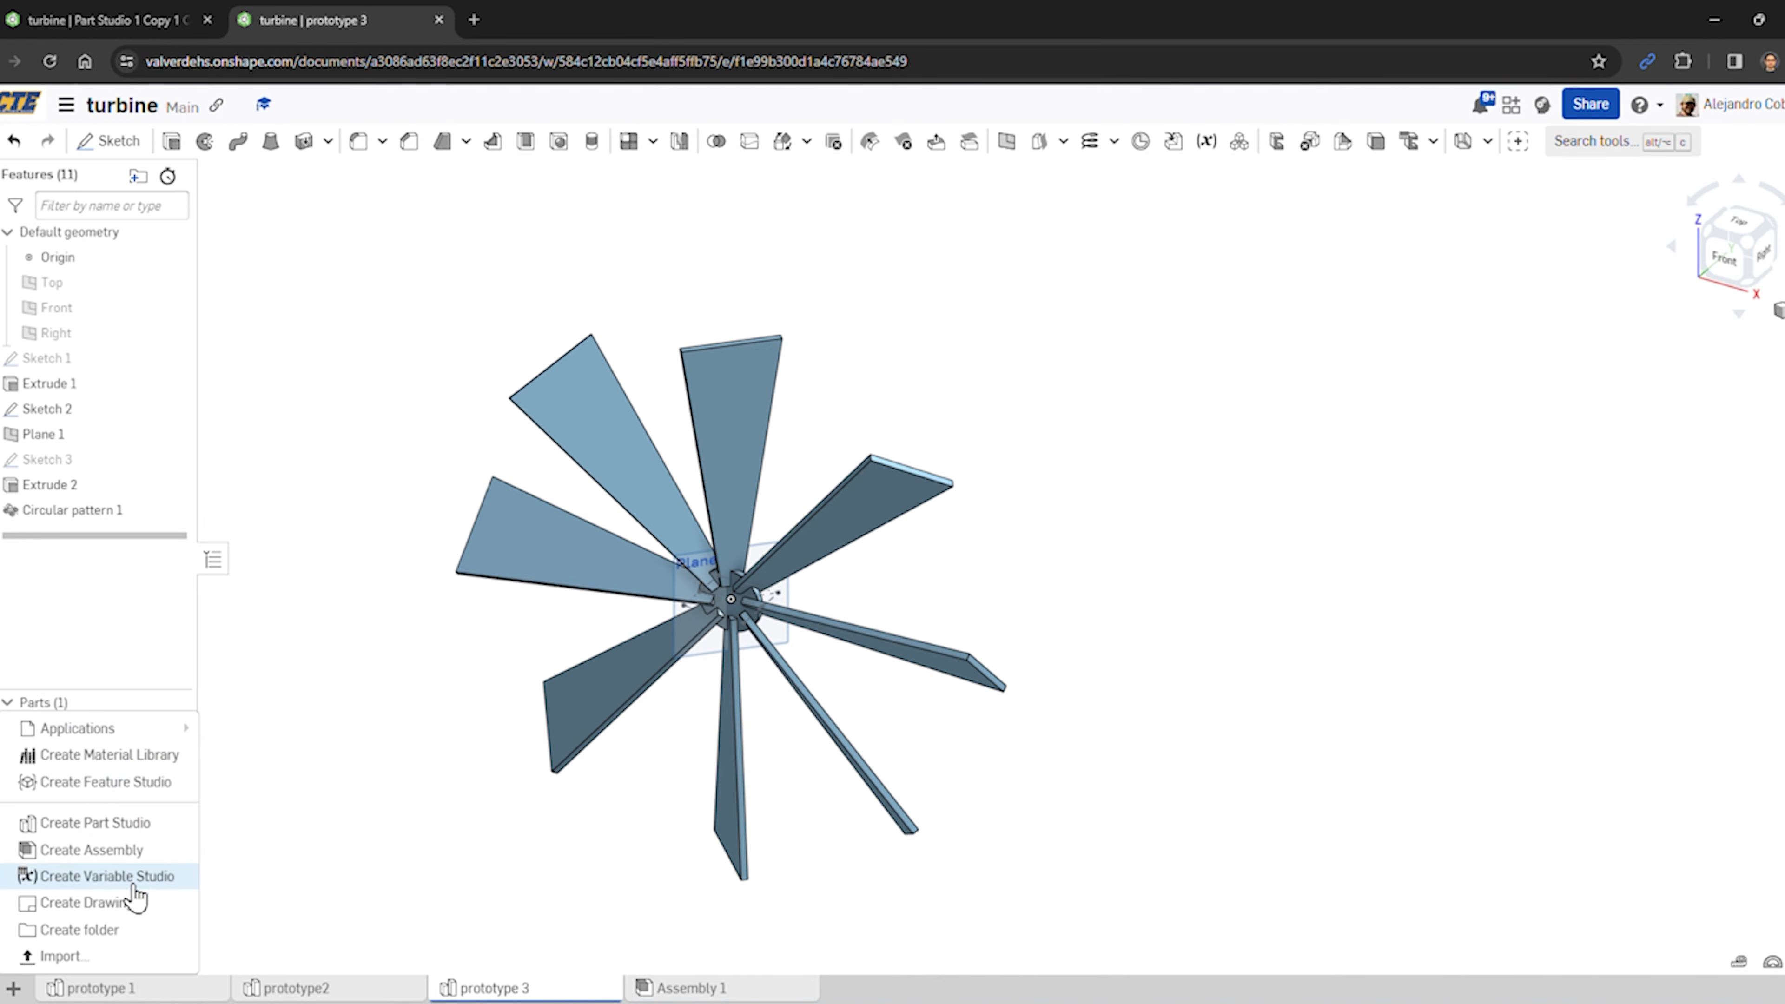
click(126, 902)
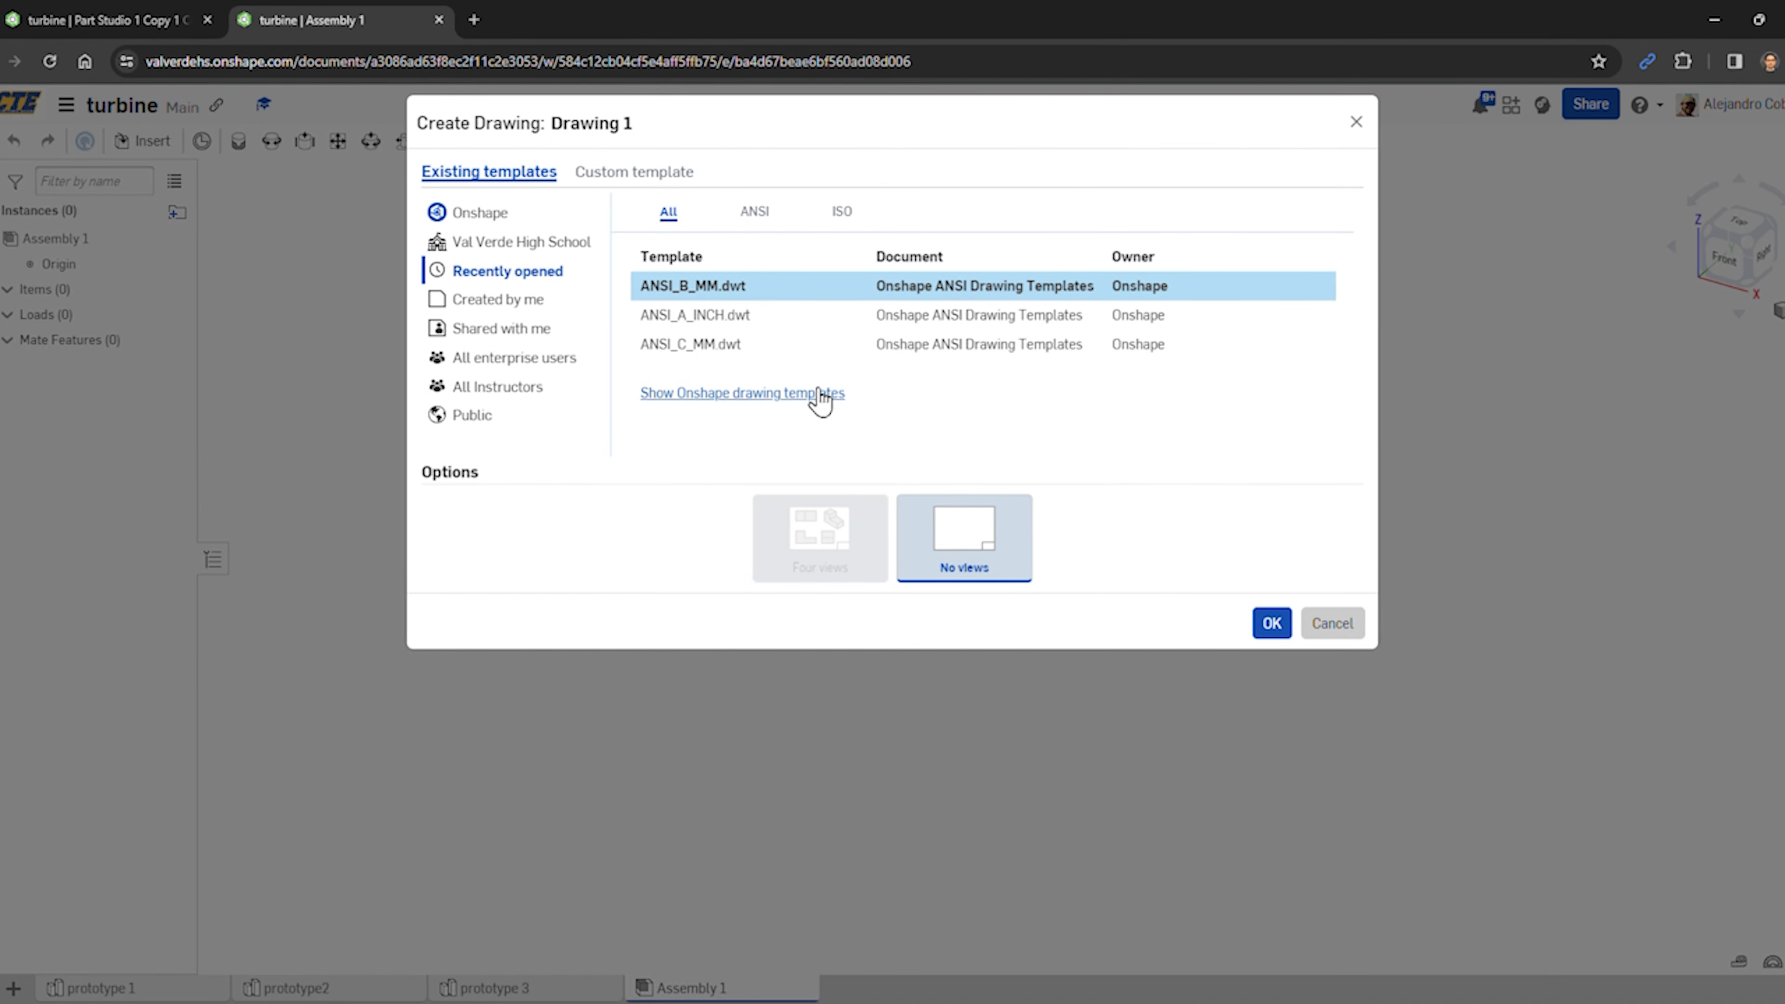
click(718, 325)
click(1288, 628)
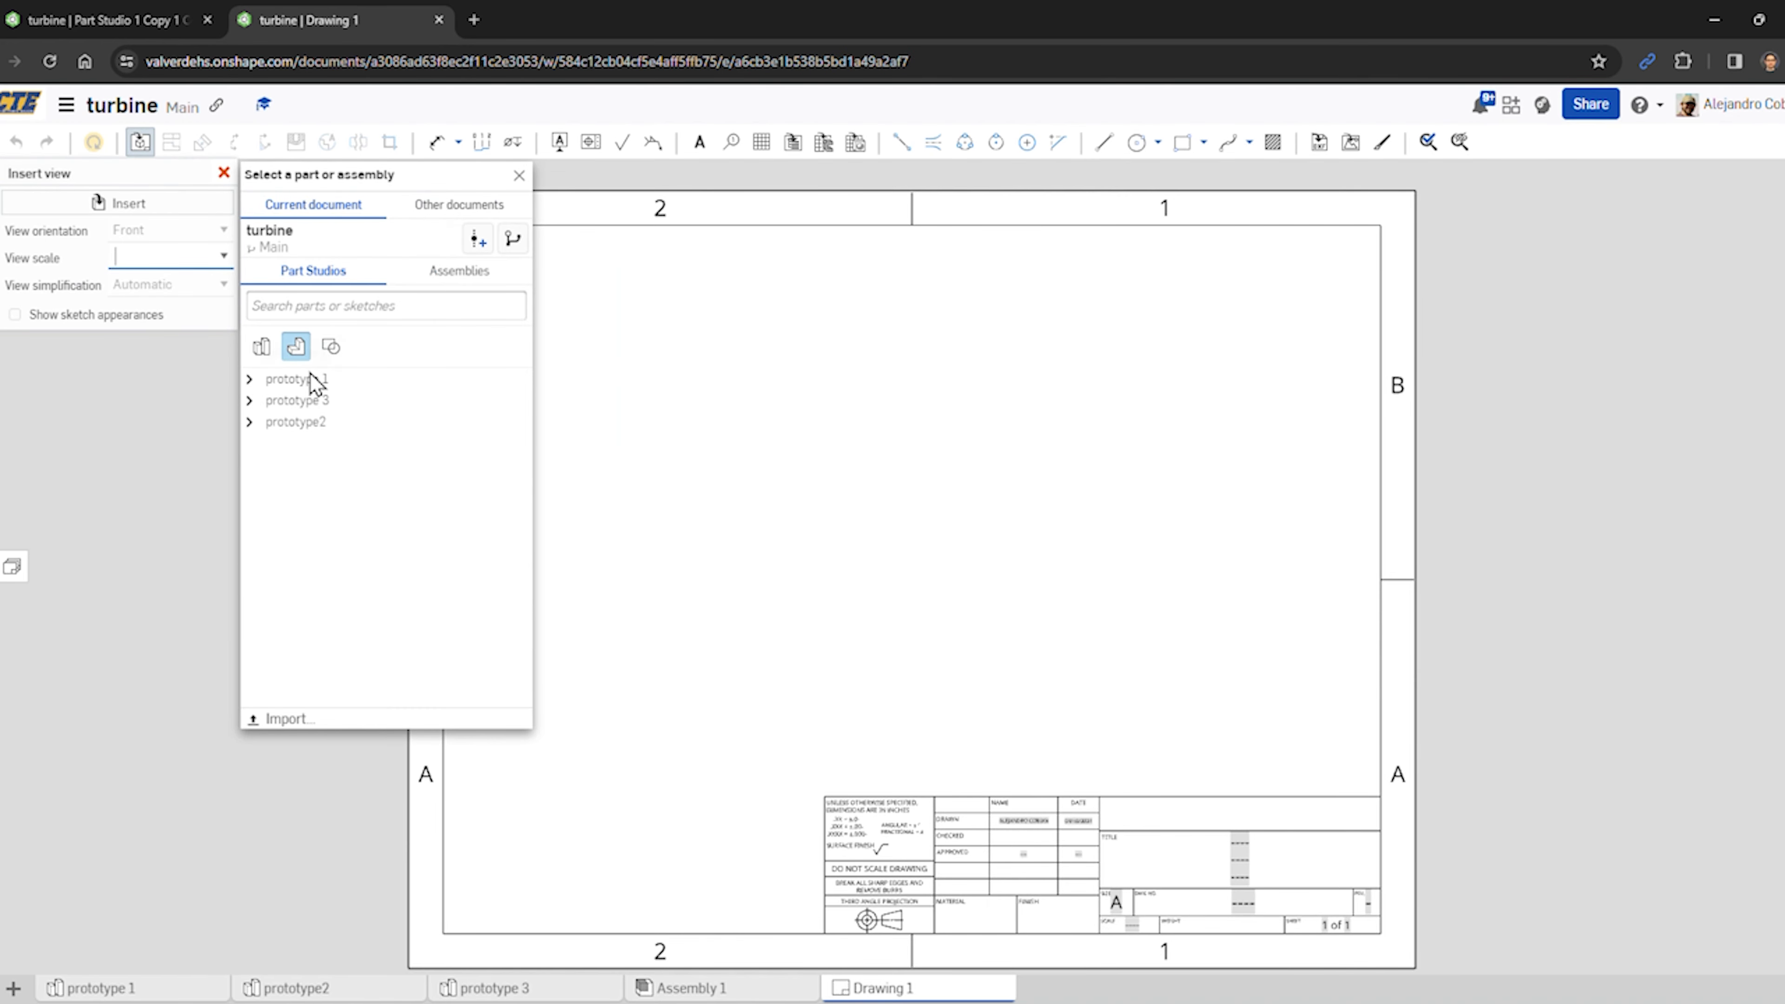
- Place a front view of the prototype 1 part in the sheet's lower-left area, with a projected view above it
click(279, 382)
click(265, 382)
click(265, 382)
click(263, 383)
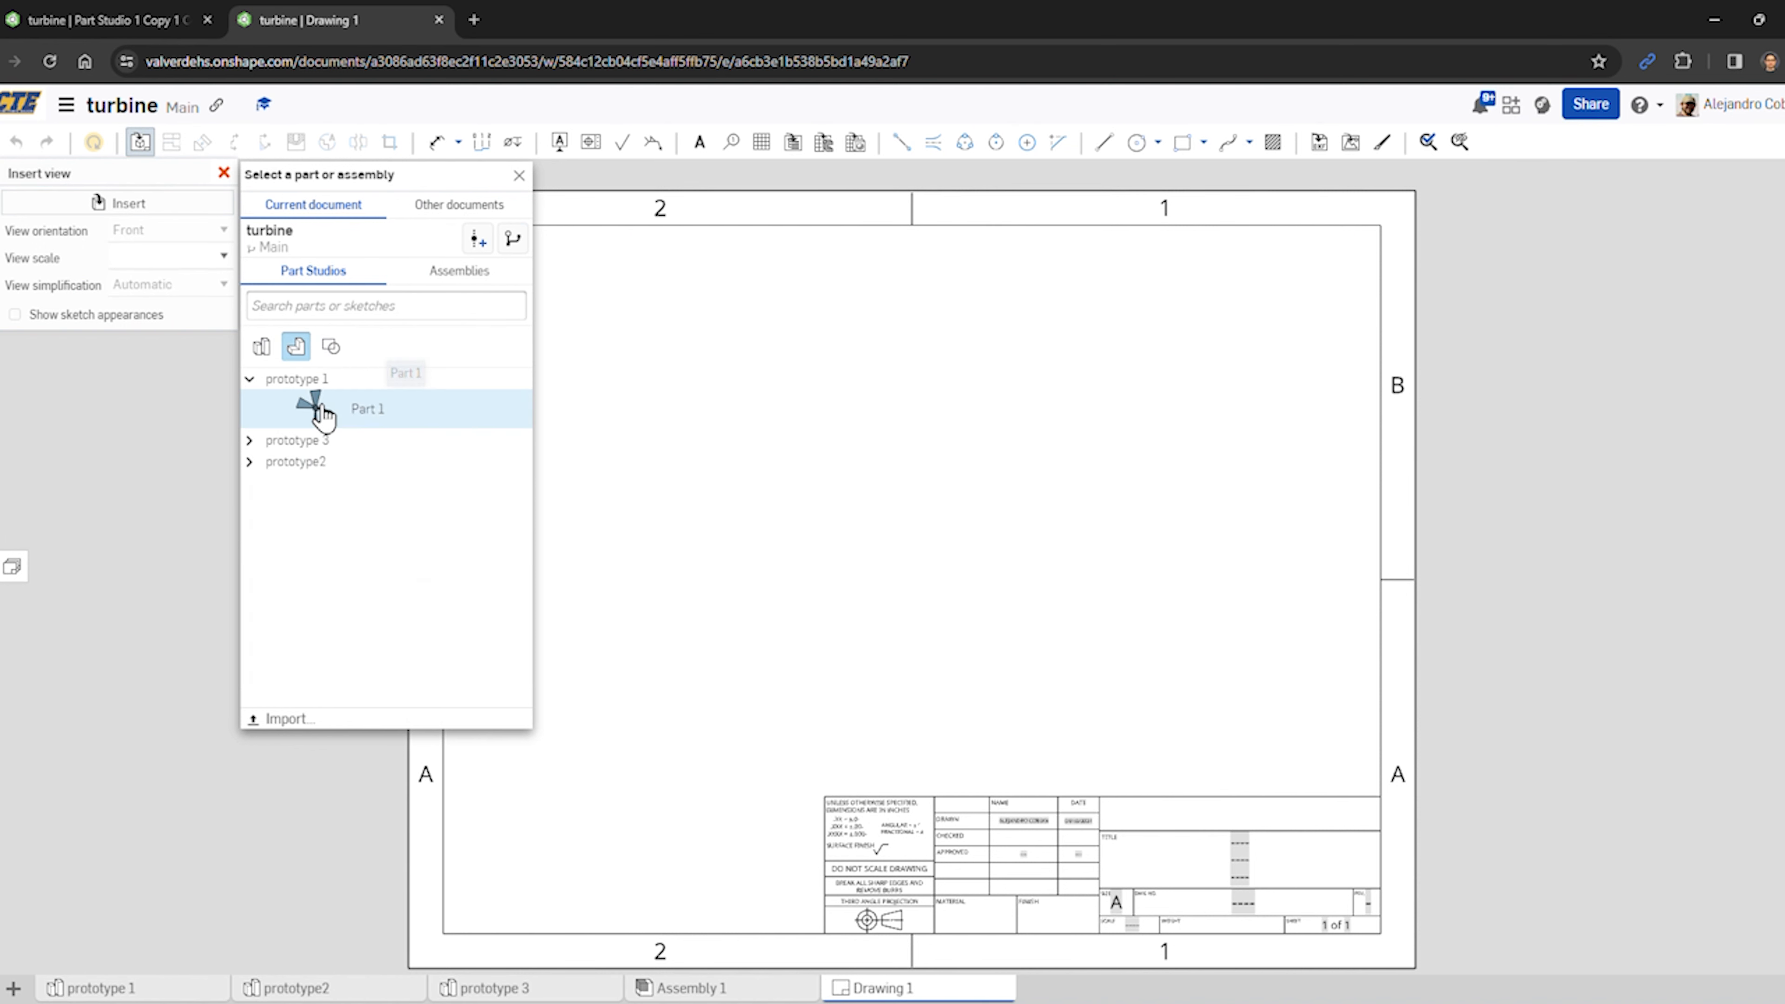
click(441, 415)
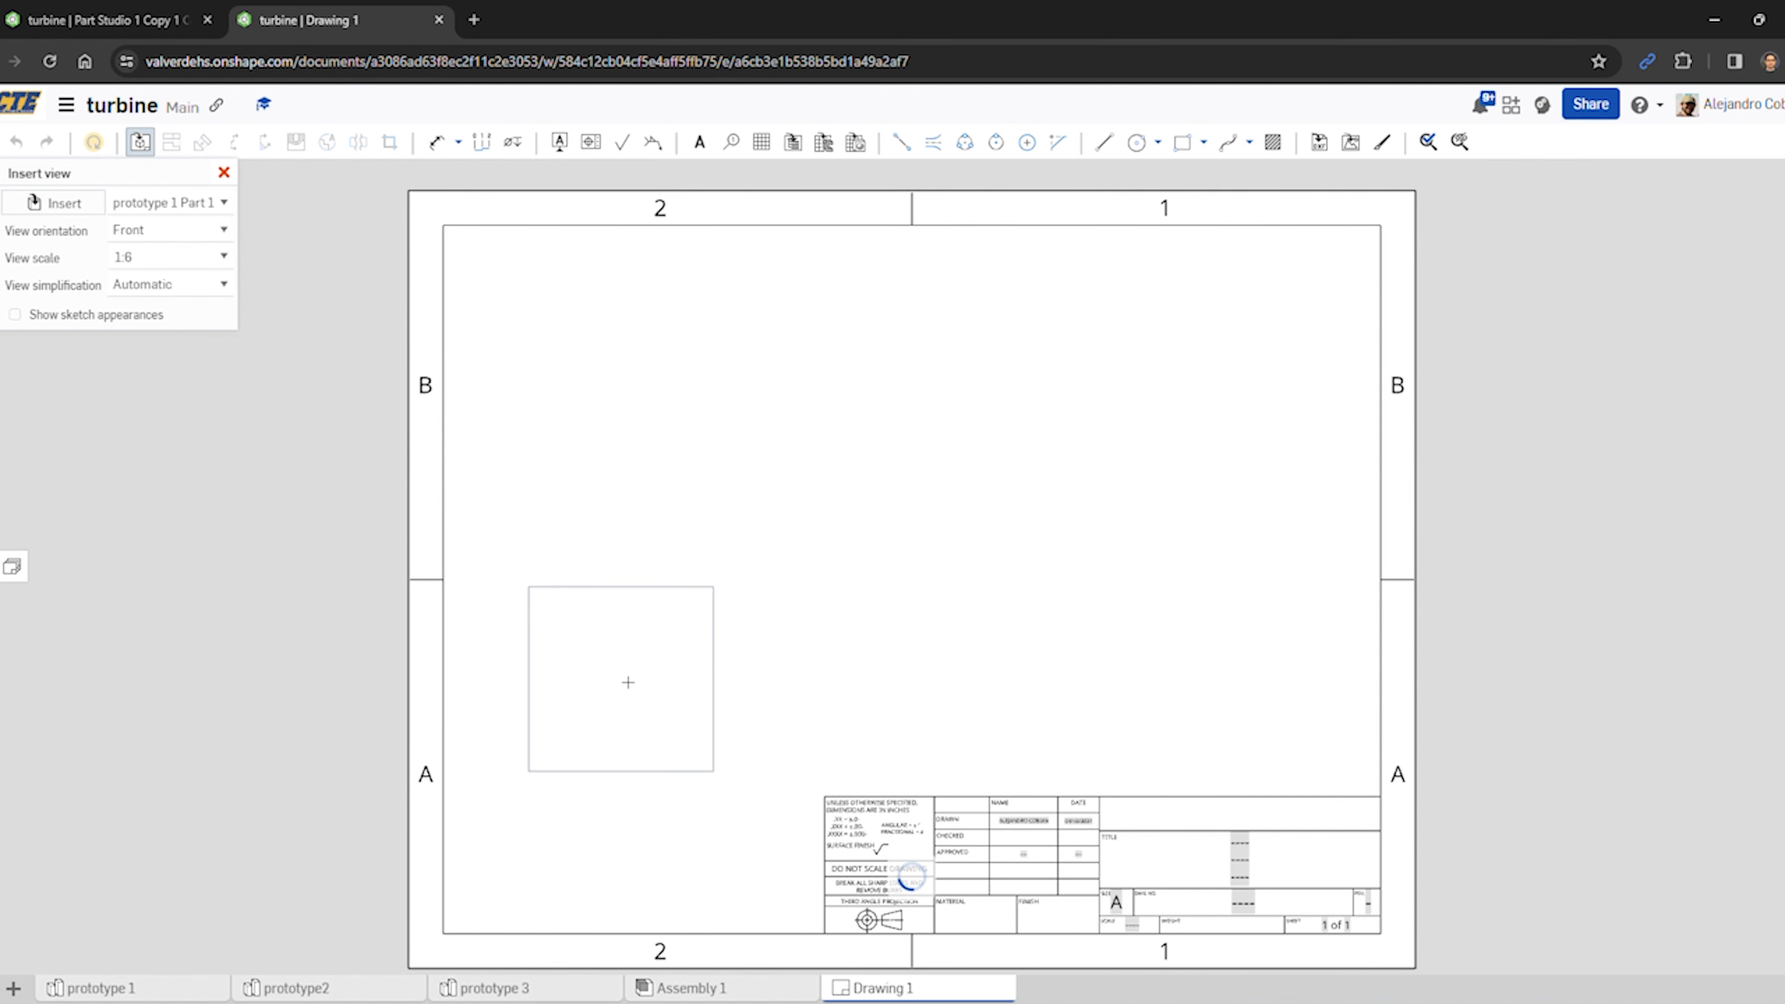
click(597, 681)
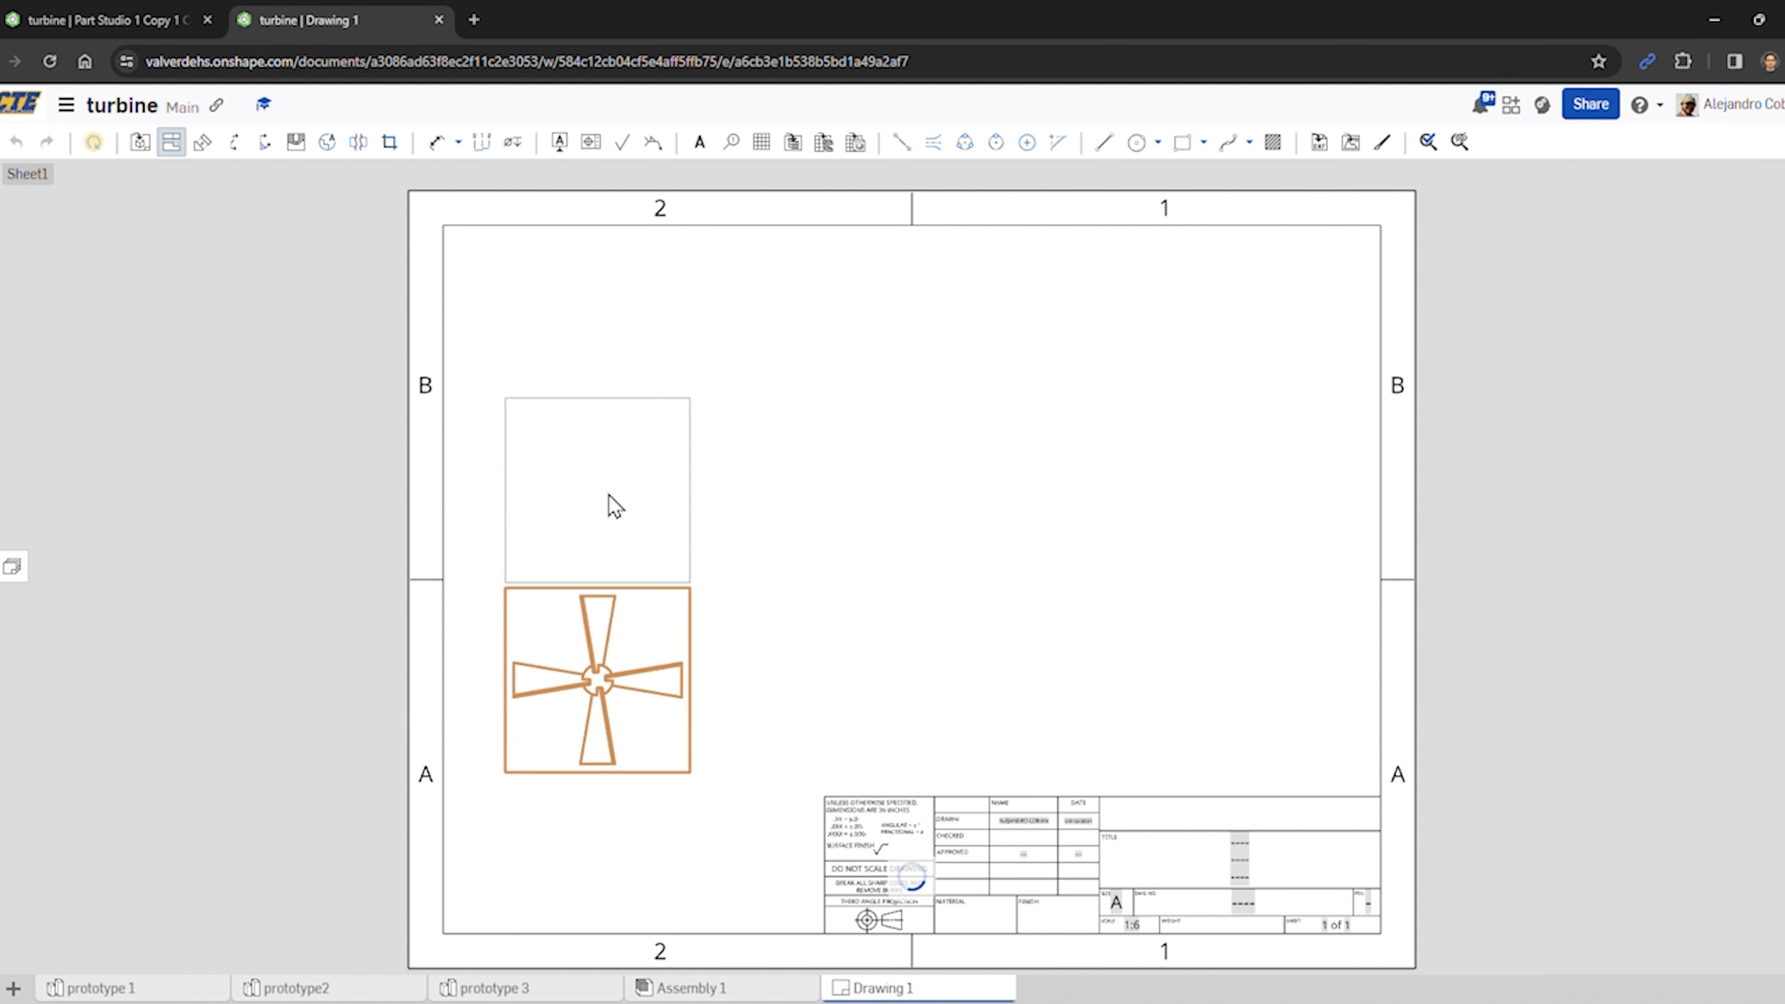
click(794, 536)
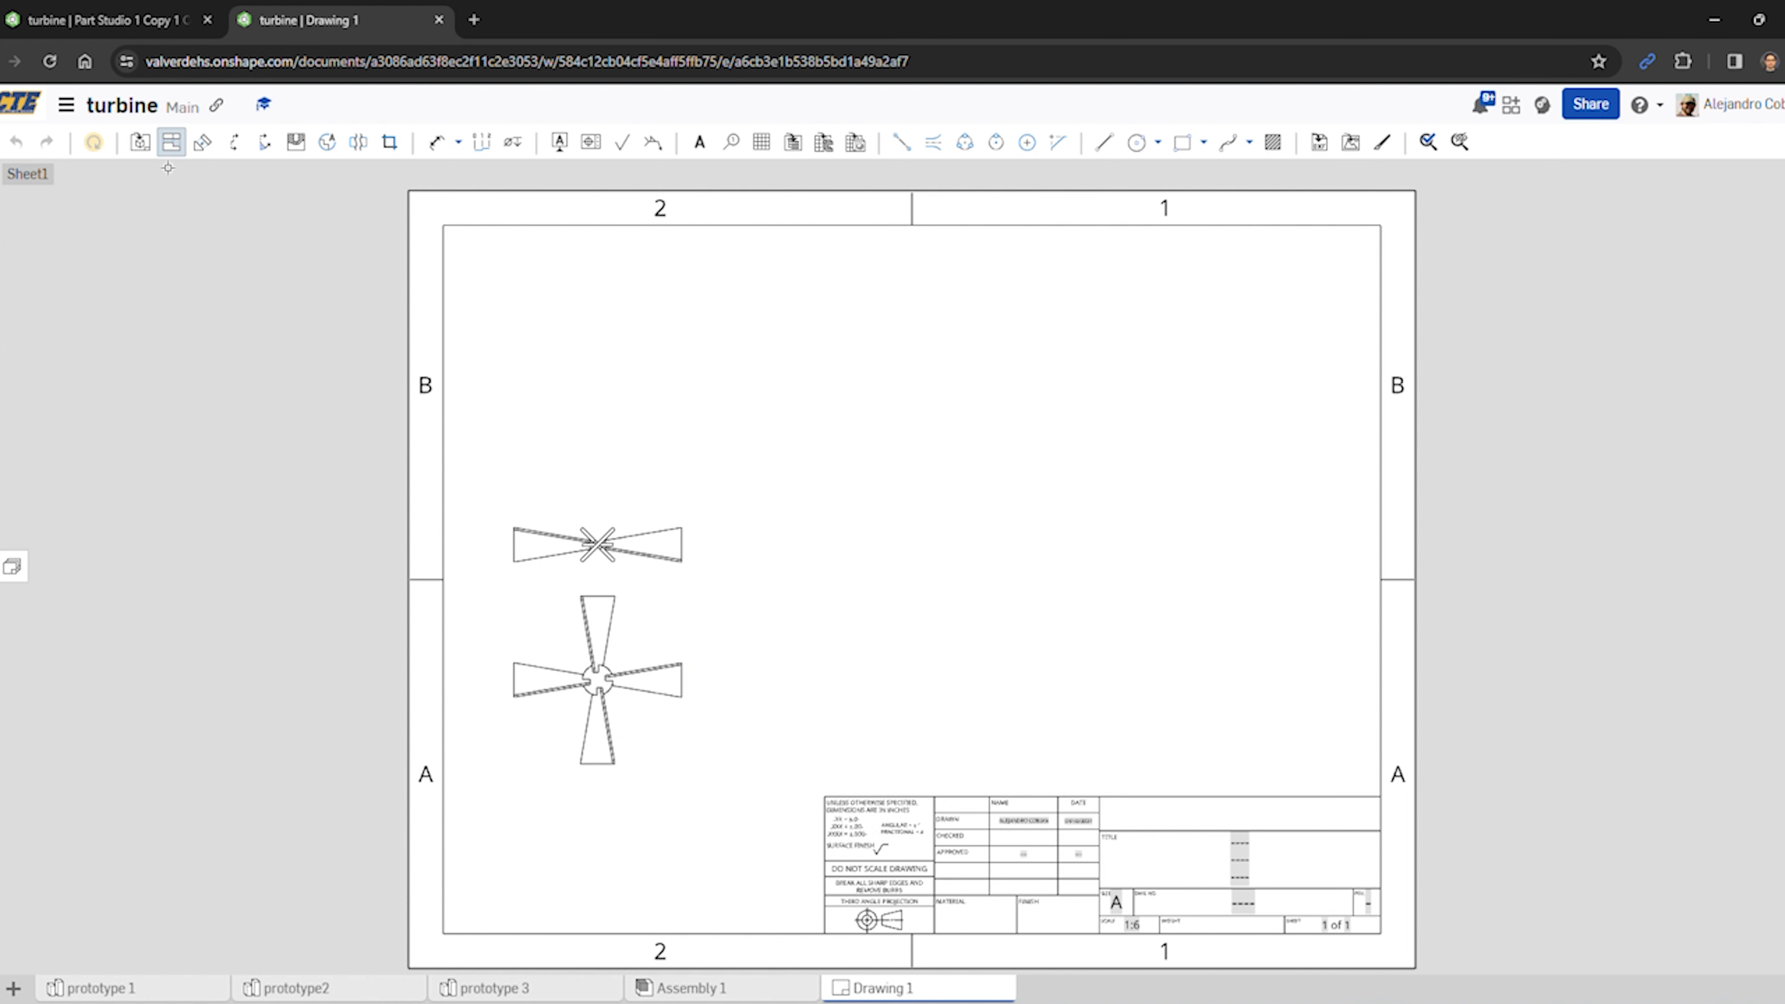
- Place a front view of the prototype2 part beside the prototype 1 view, with a projected view above it
click(140, 142)
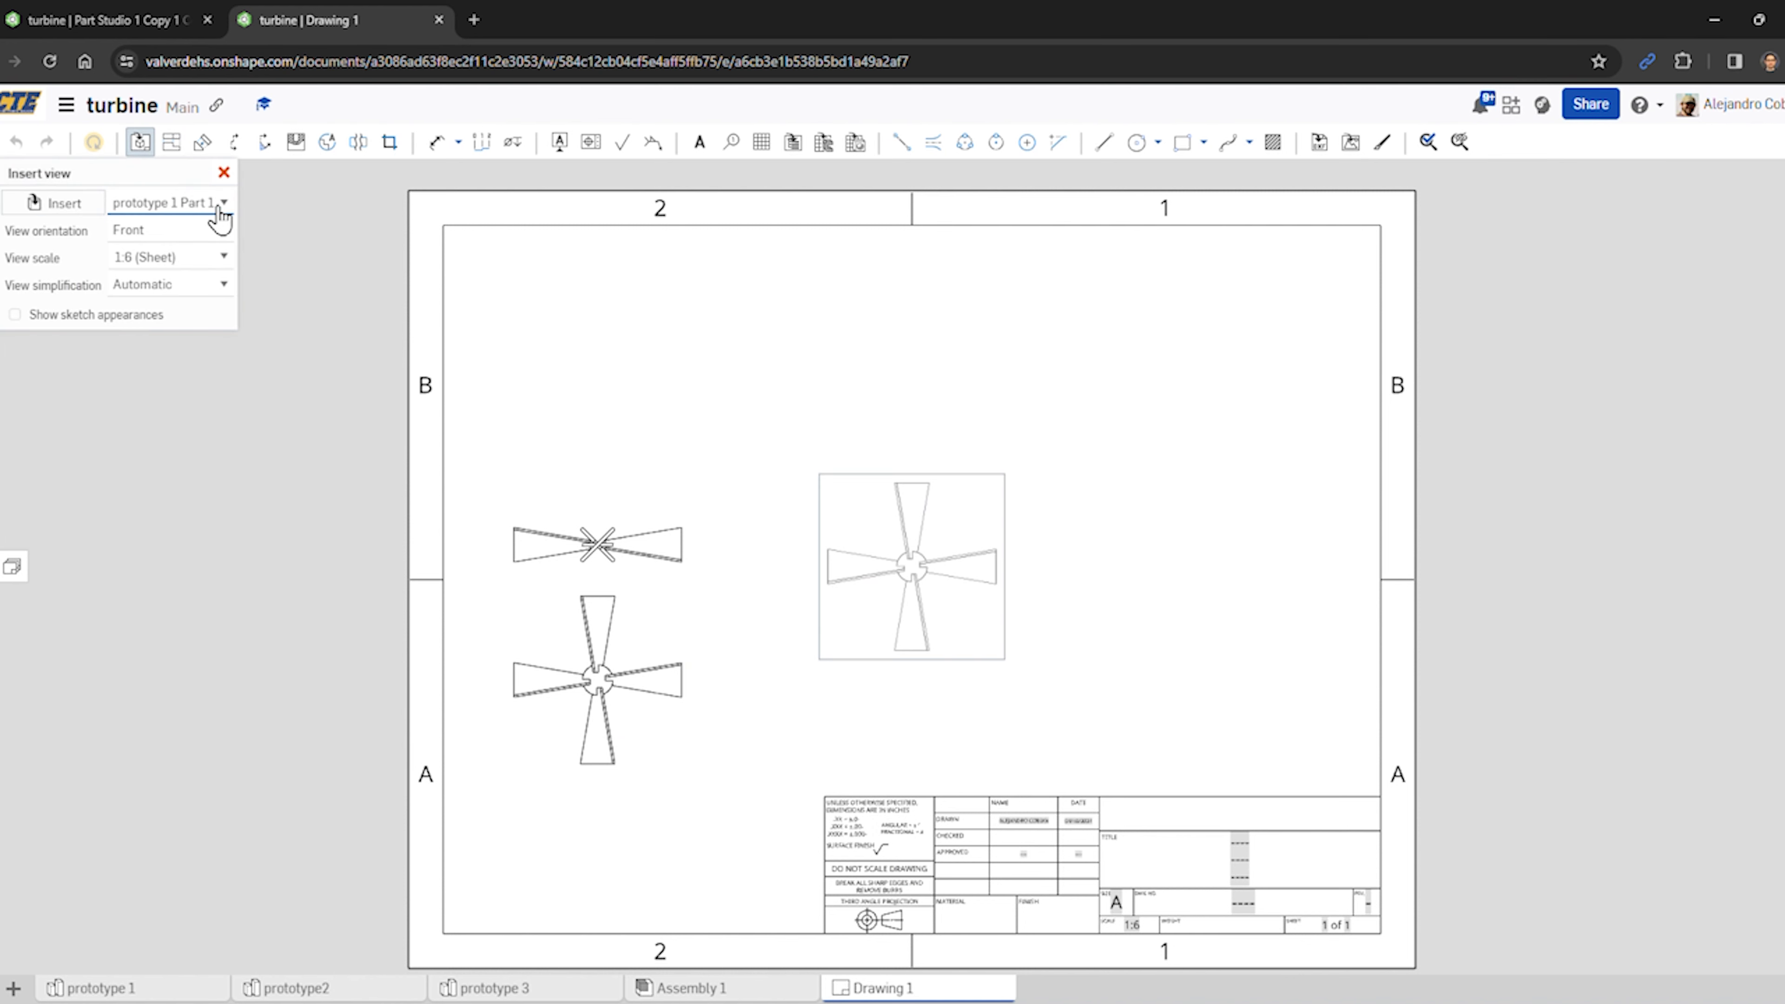
click(84, 206)
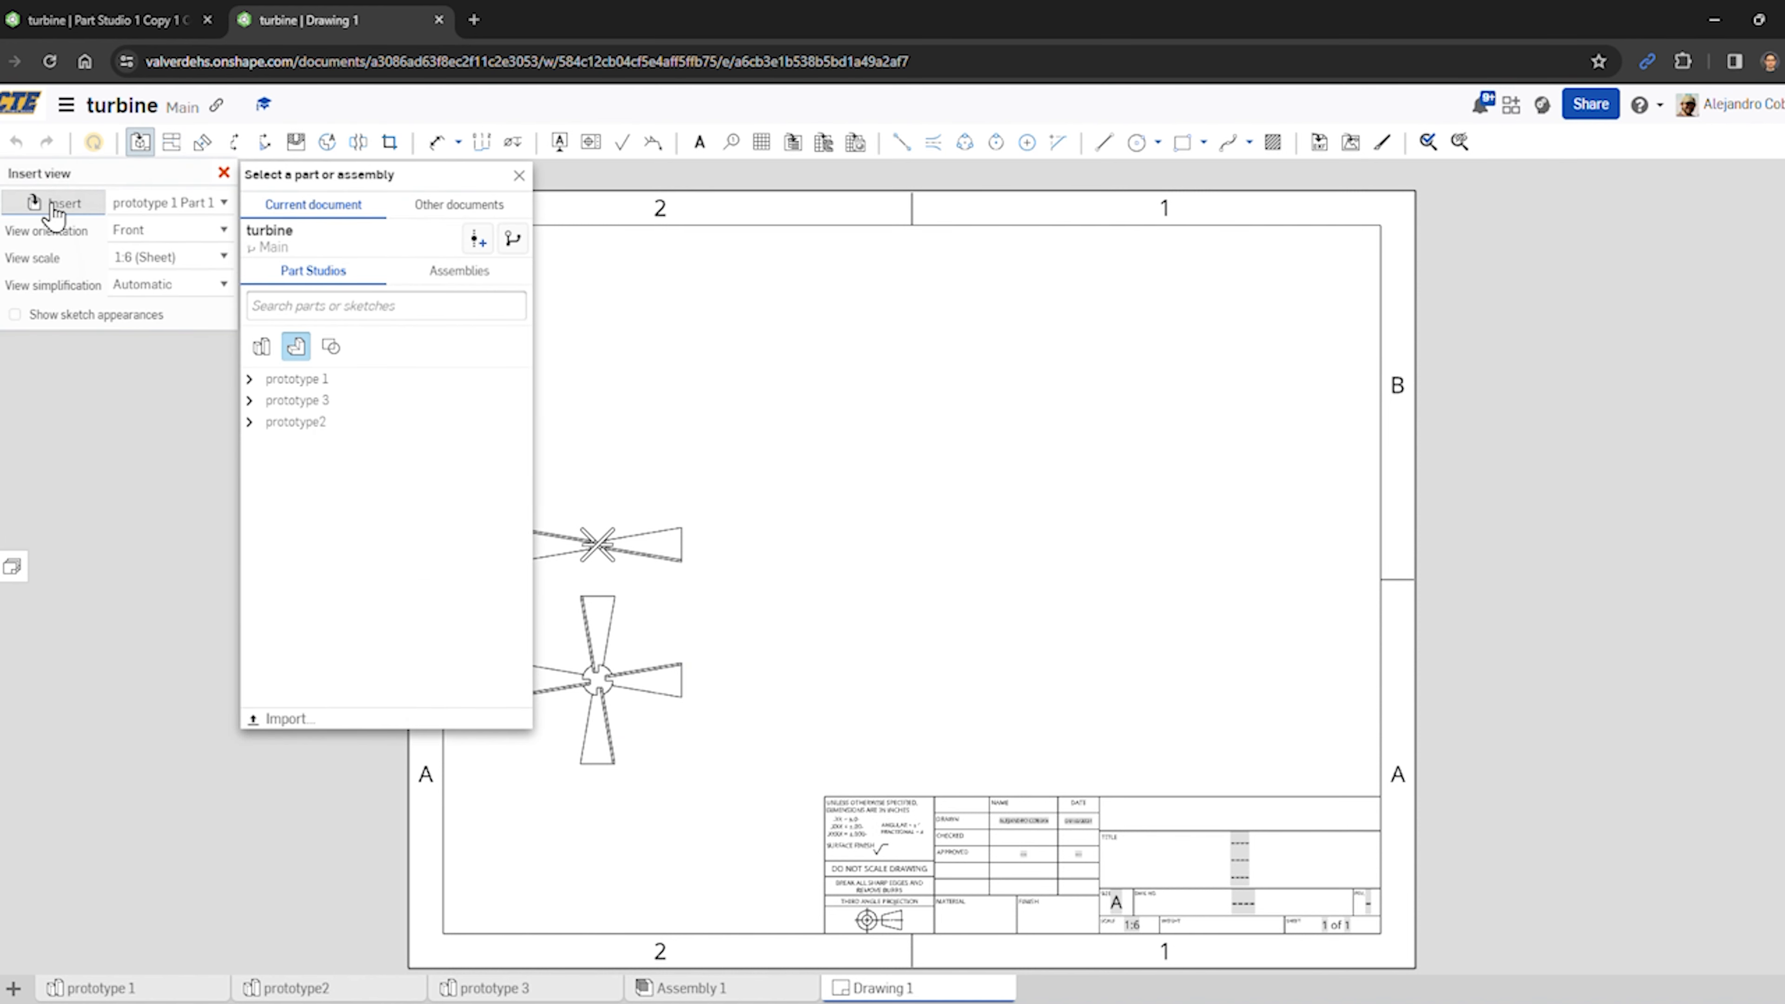
click(269, 420)
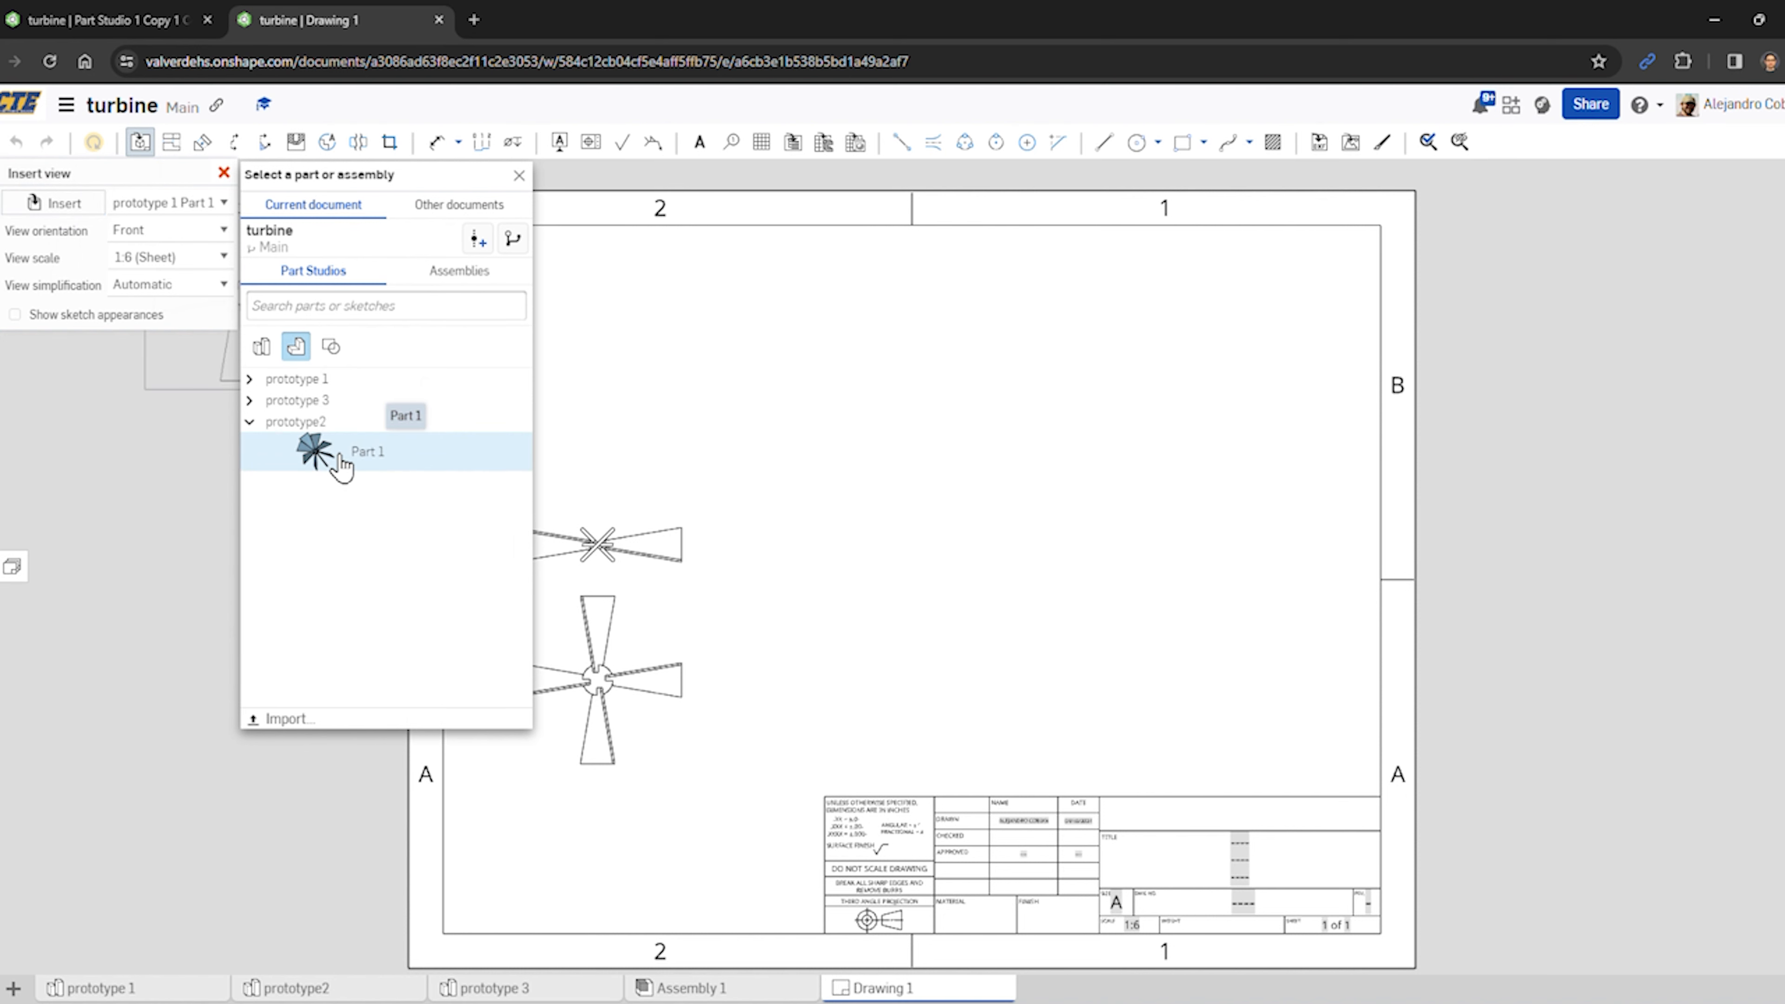
click(347, 466)
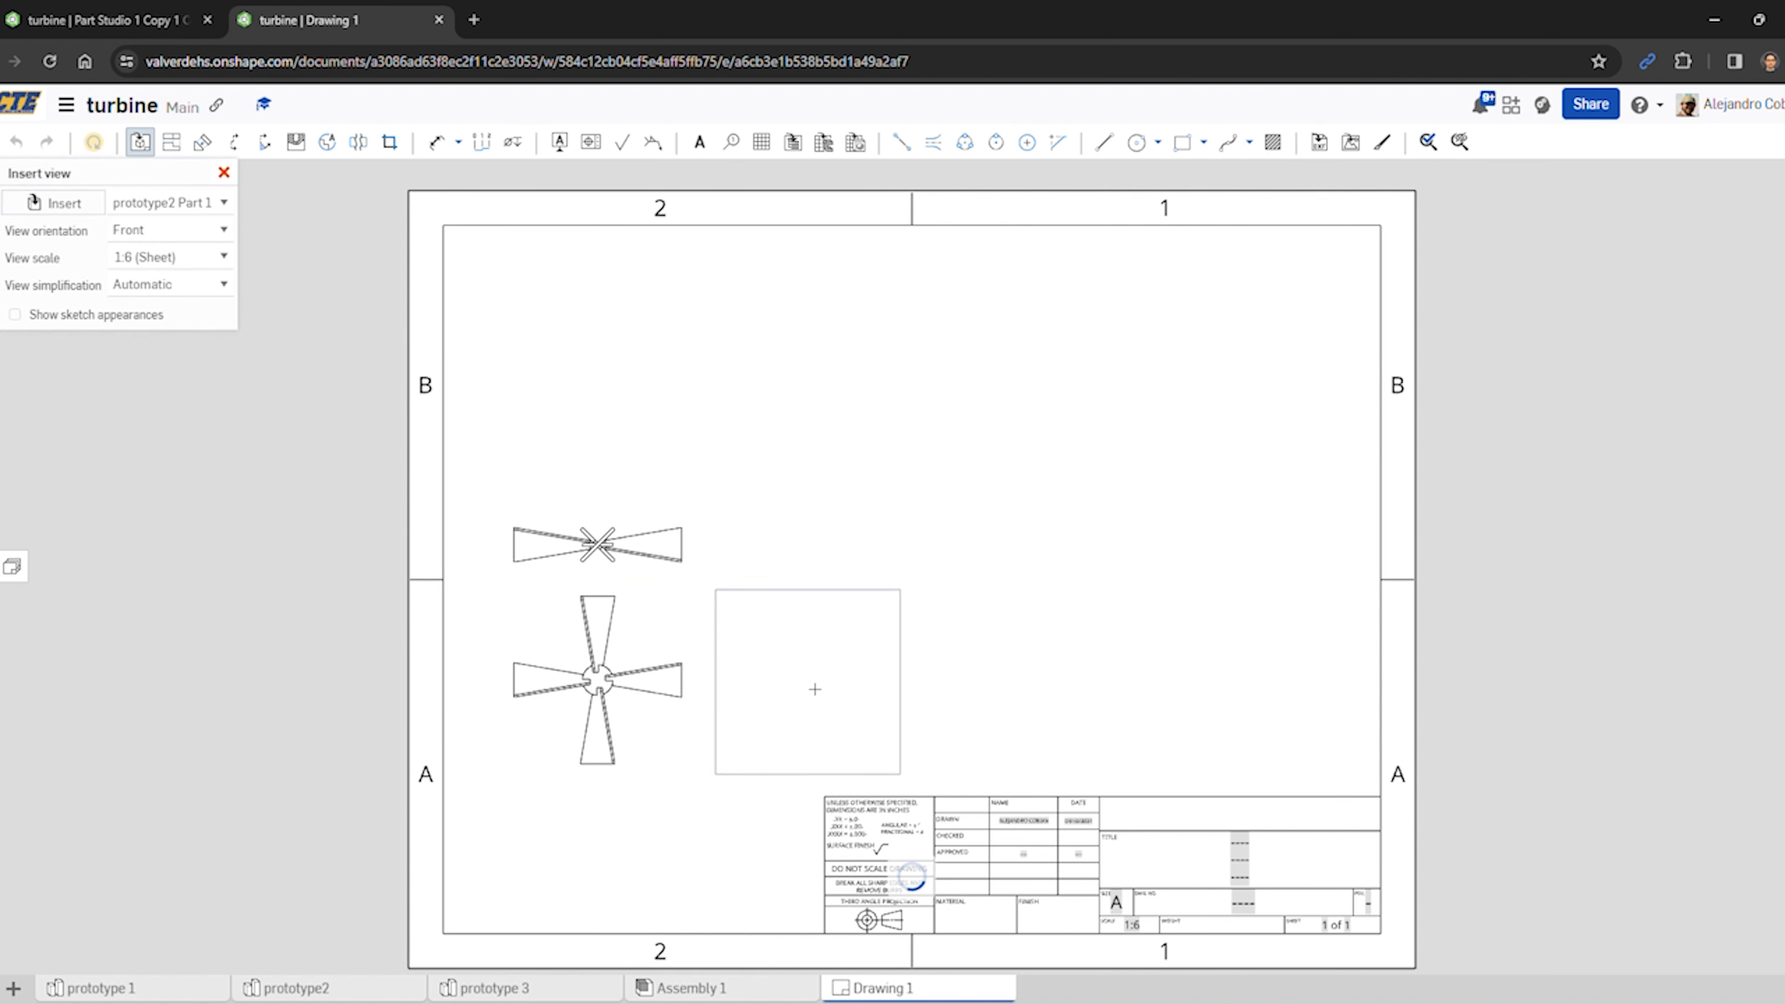
click(835, 692)
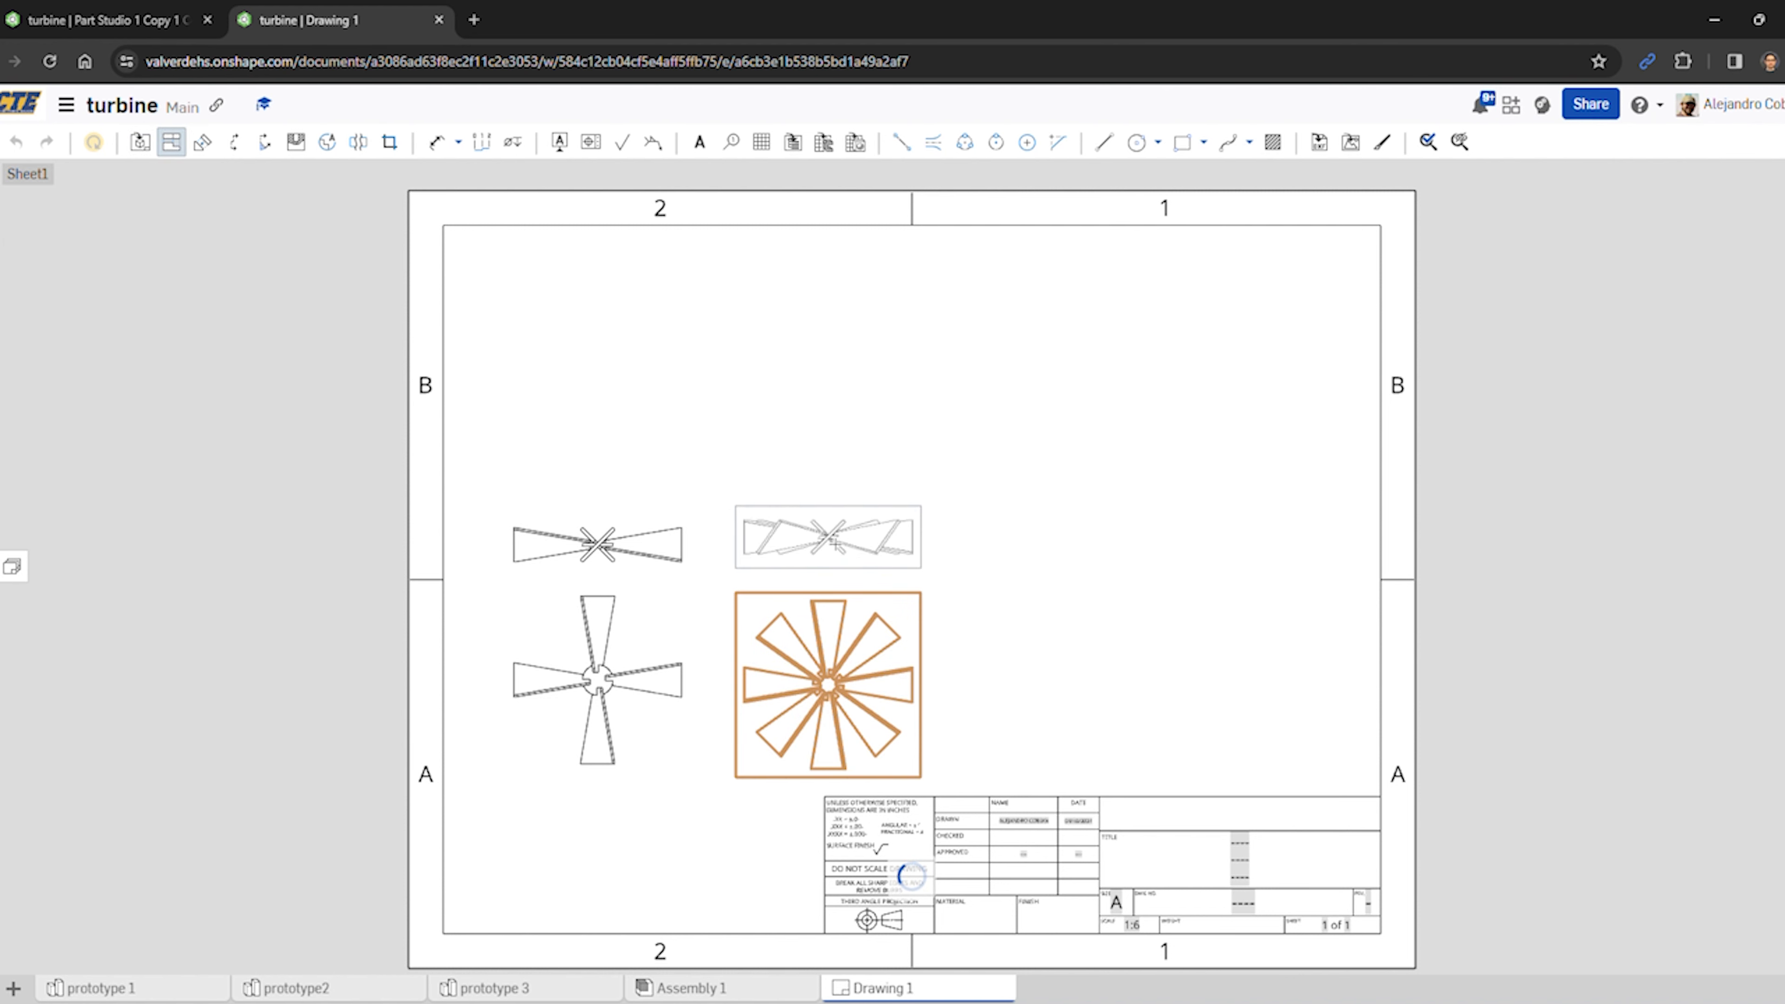
- Place a front view of the prototype 3 part above the title block, with a projected view above it
click(140, 144)
click(162, 204)
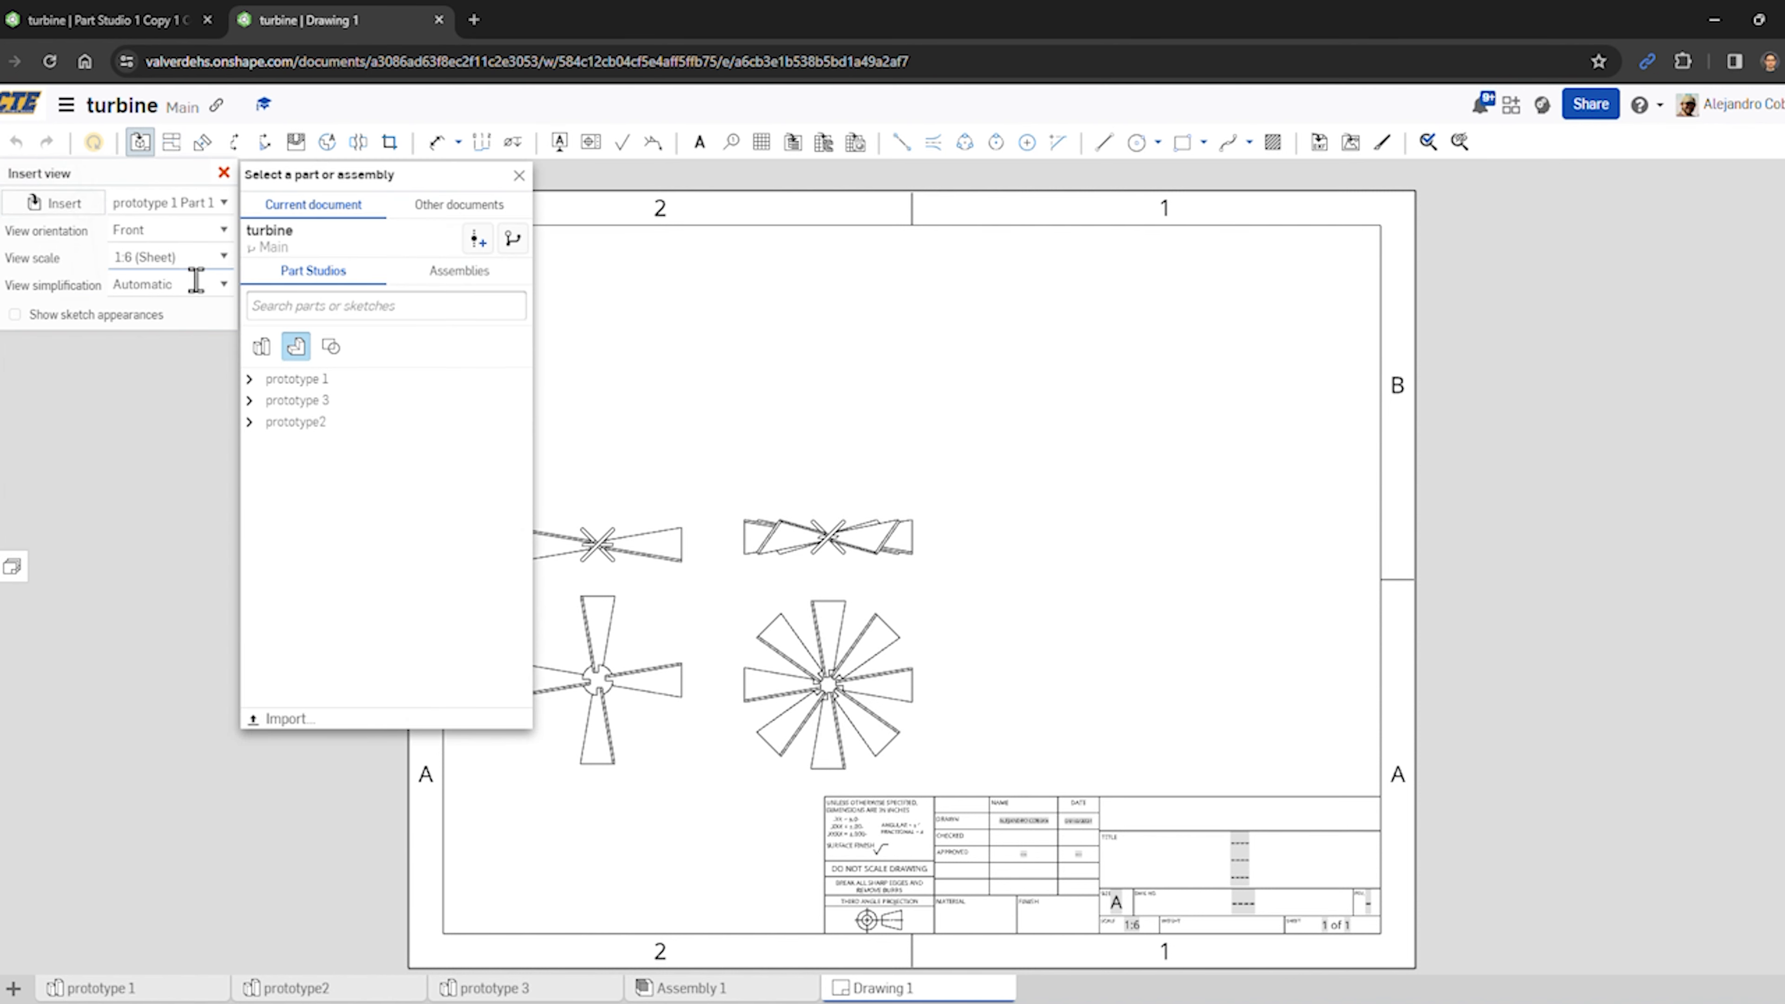
click(295, 421)
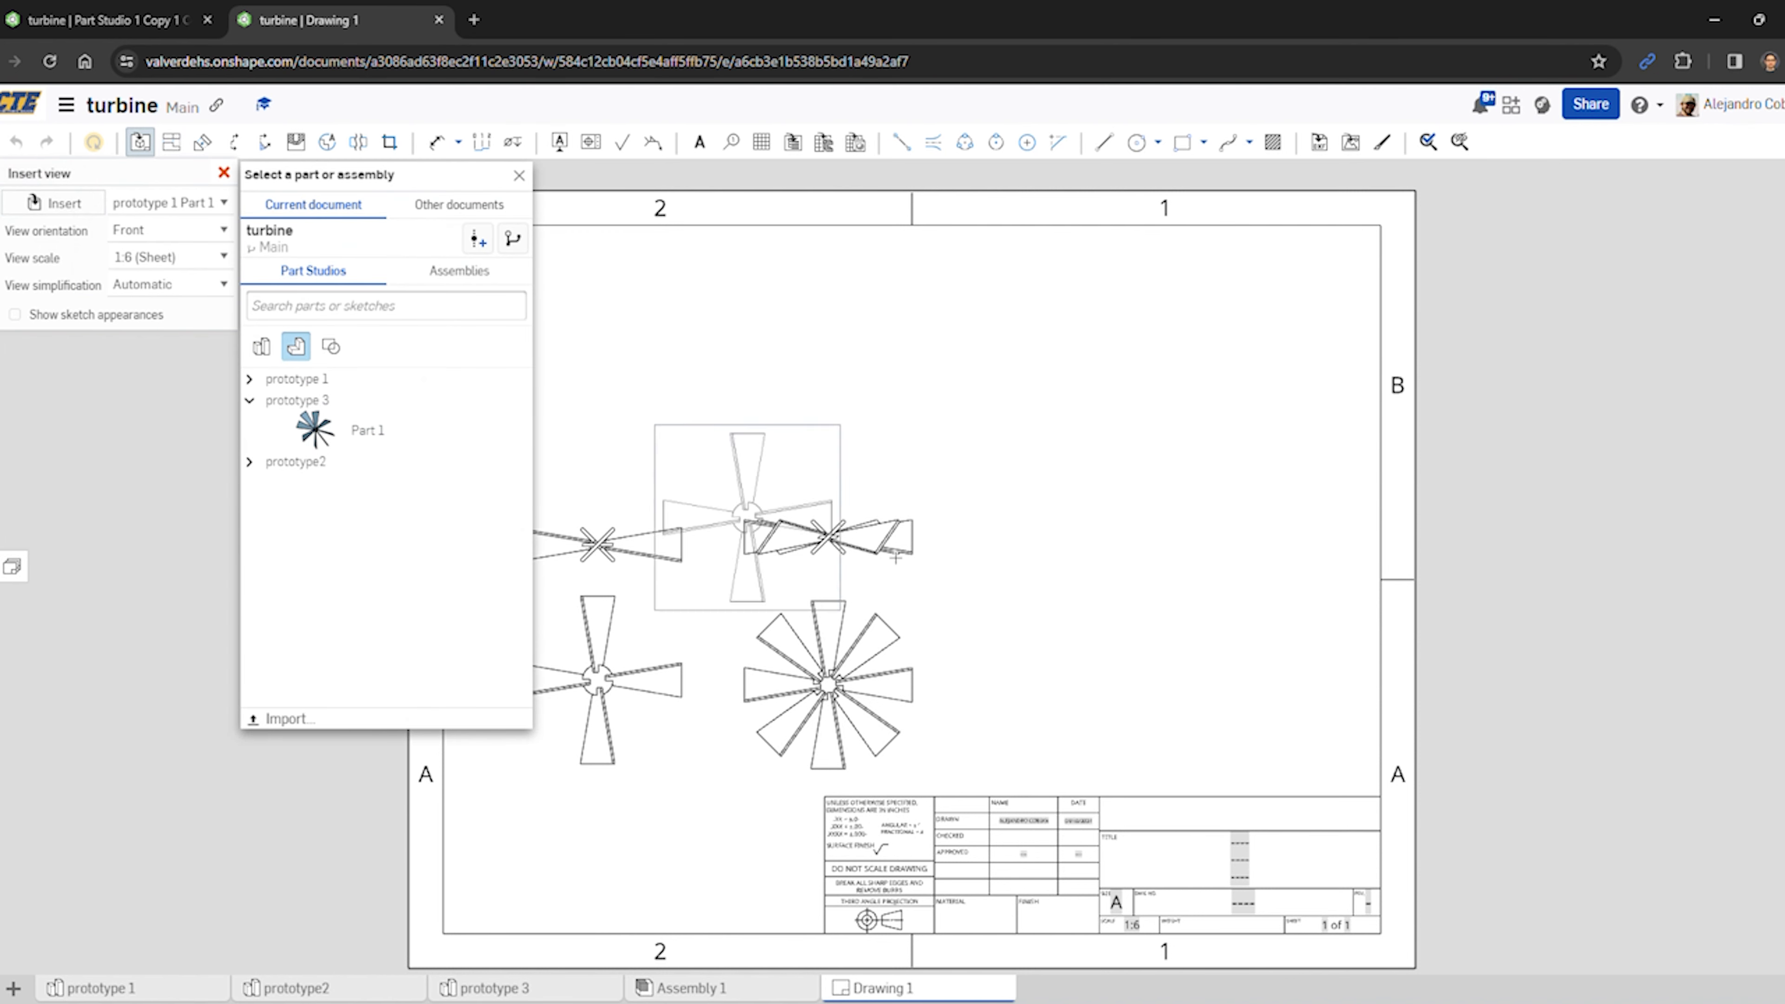
click(311, 424)
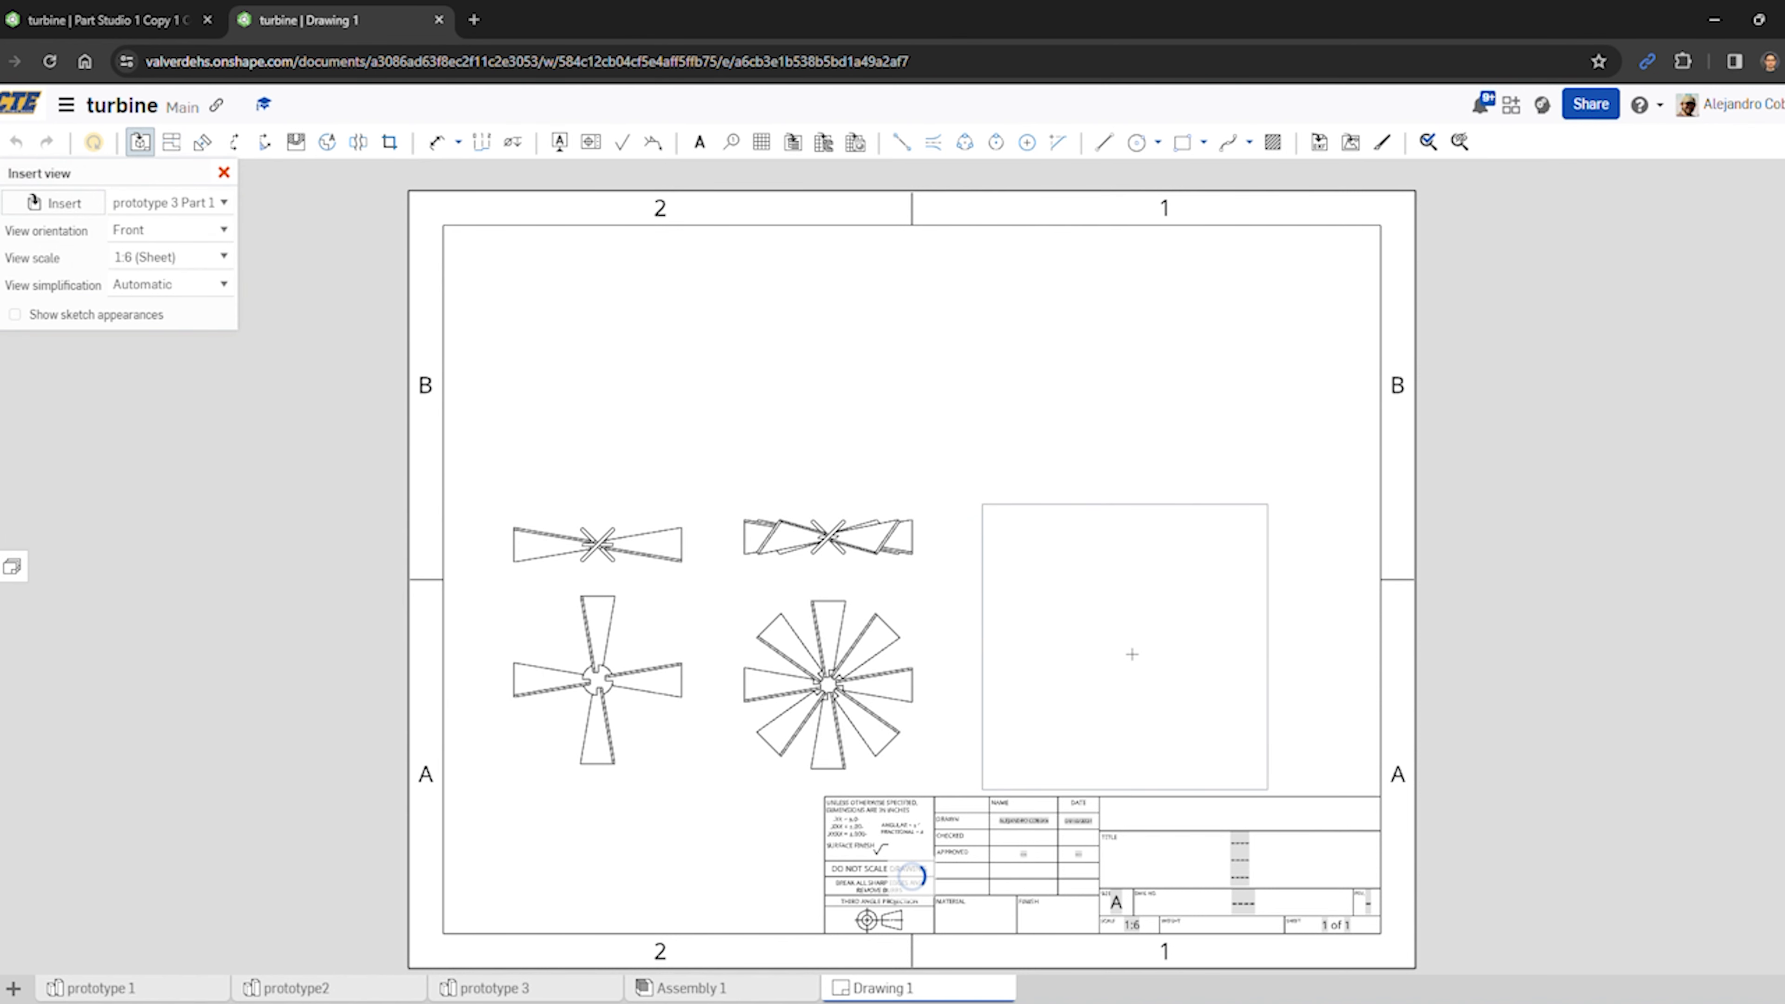
click(1166, 645)
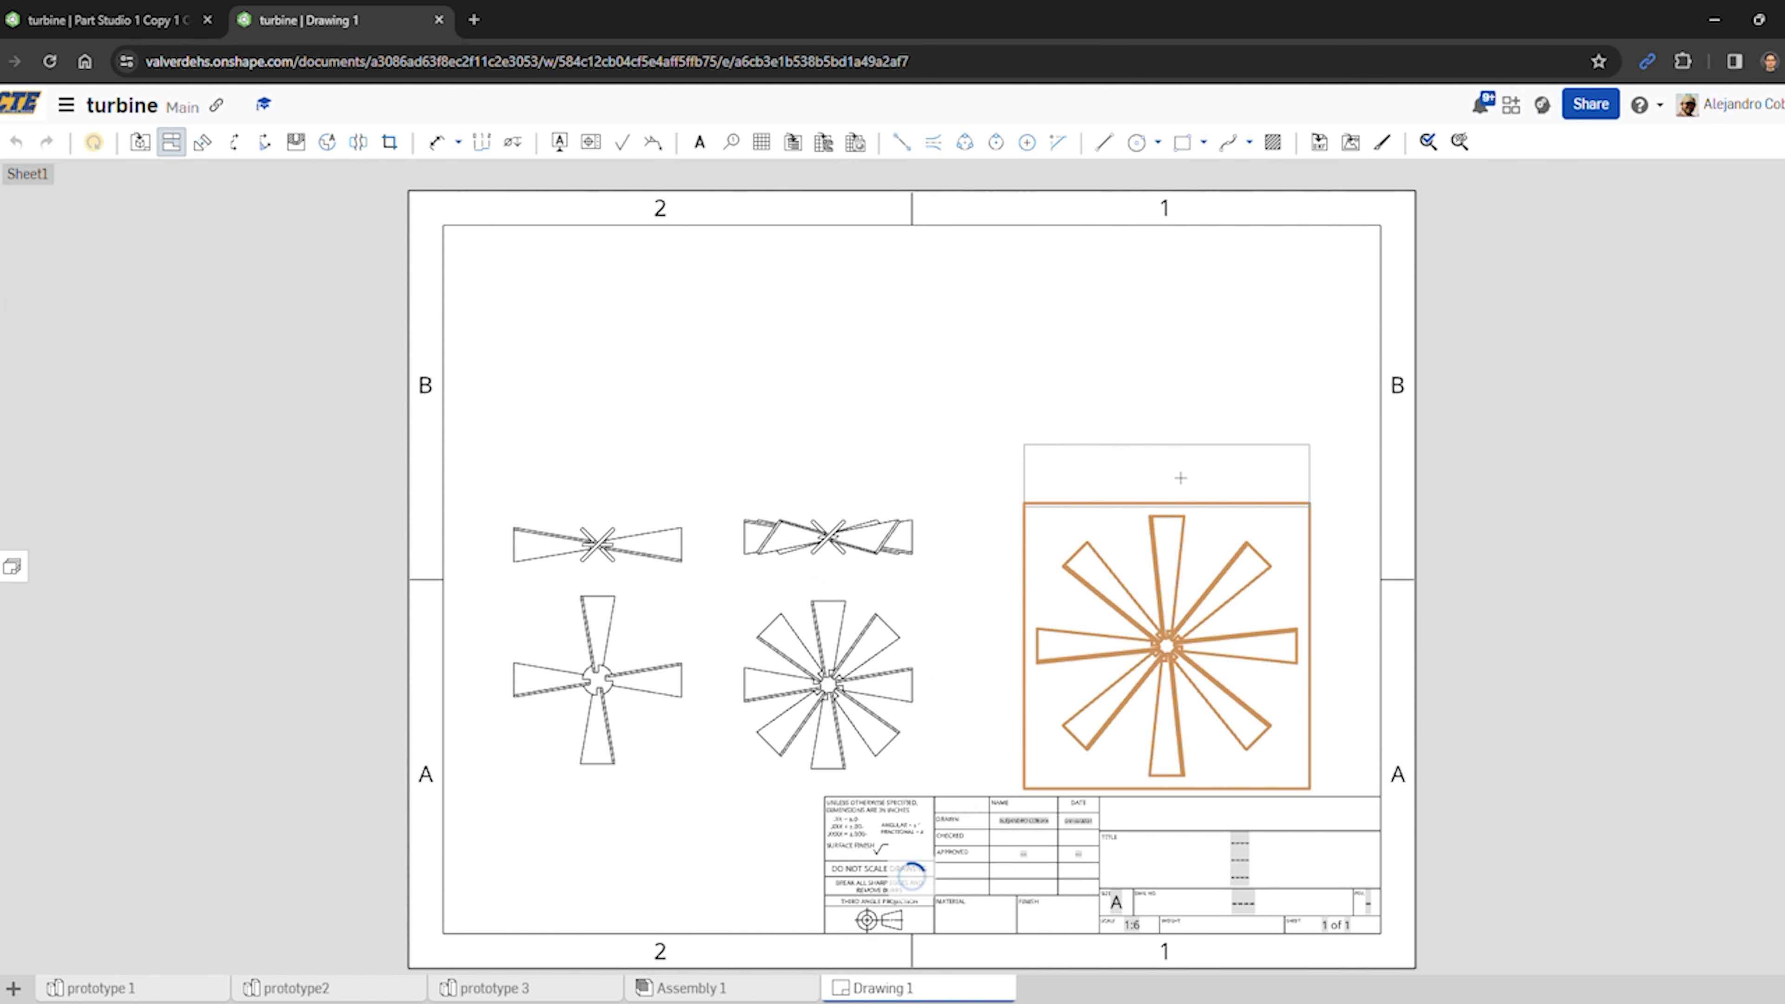
click(1172, 454)
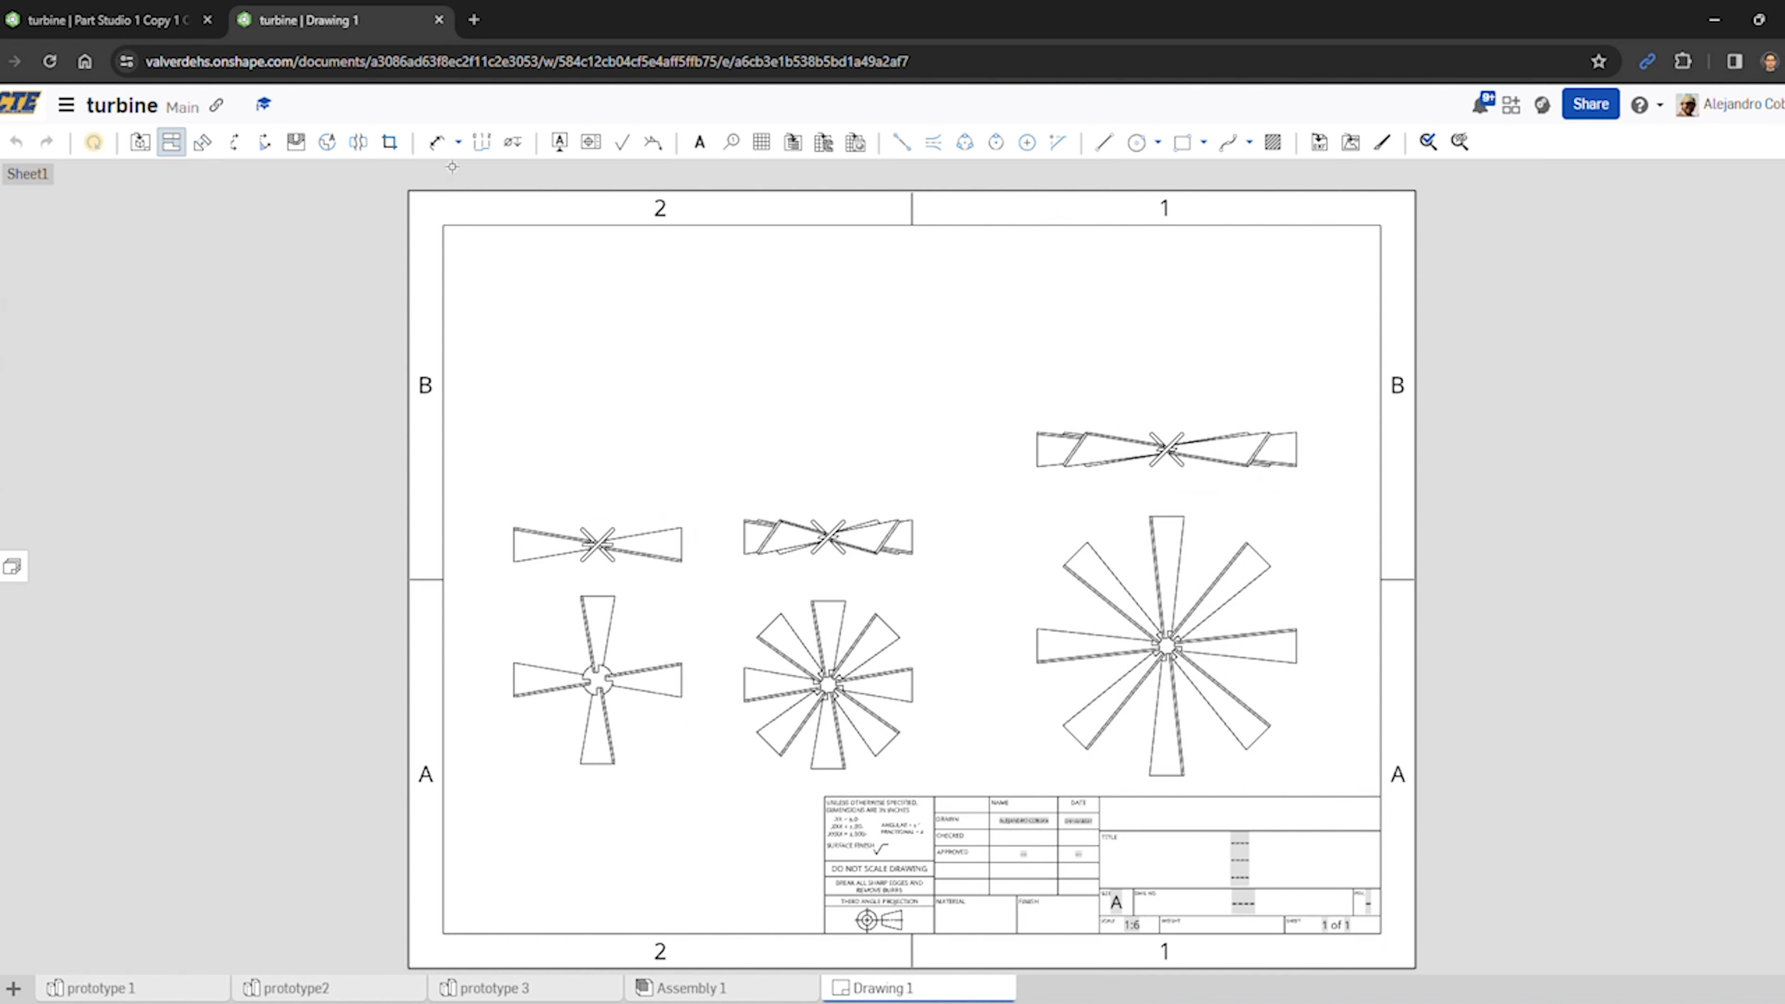
- Dimension the upper blade's length vertically in the prototype 1 front view, placing the dimension to the left of the blade
click(436, 141)
scroll(583, 745, up, 2)
scroll(585, 745, up, 2)
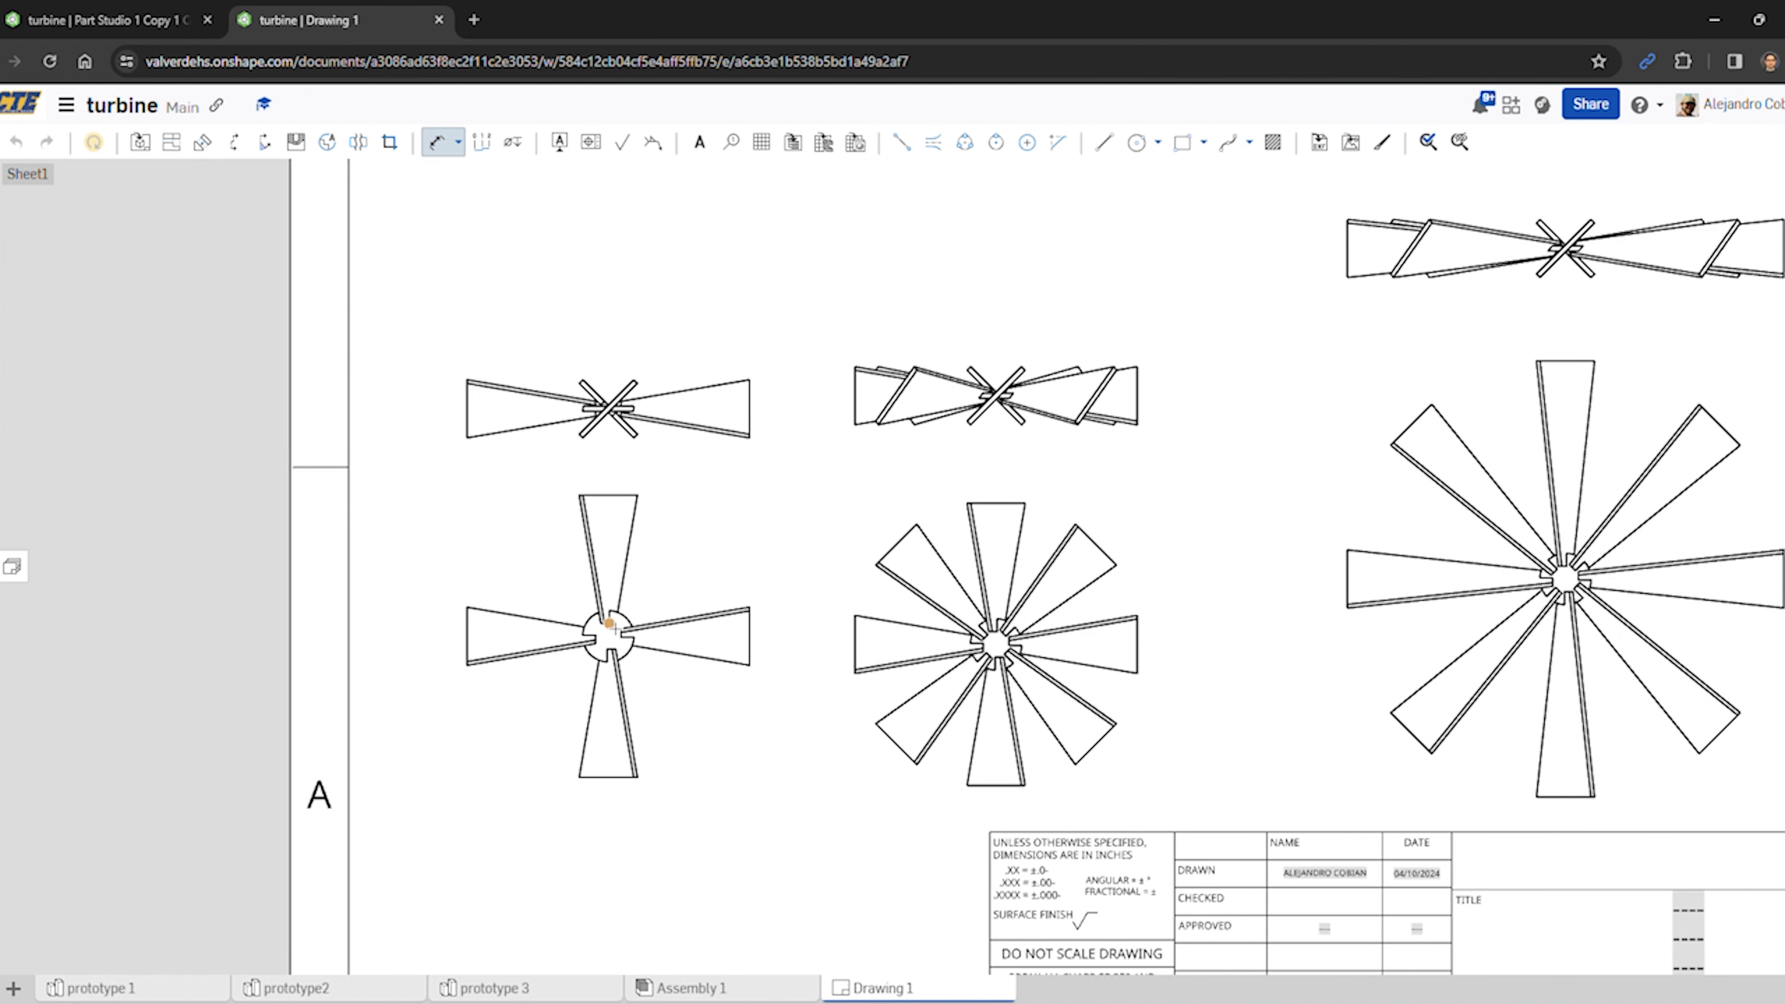
scroll(614, 628, up, 1)
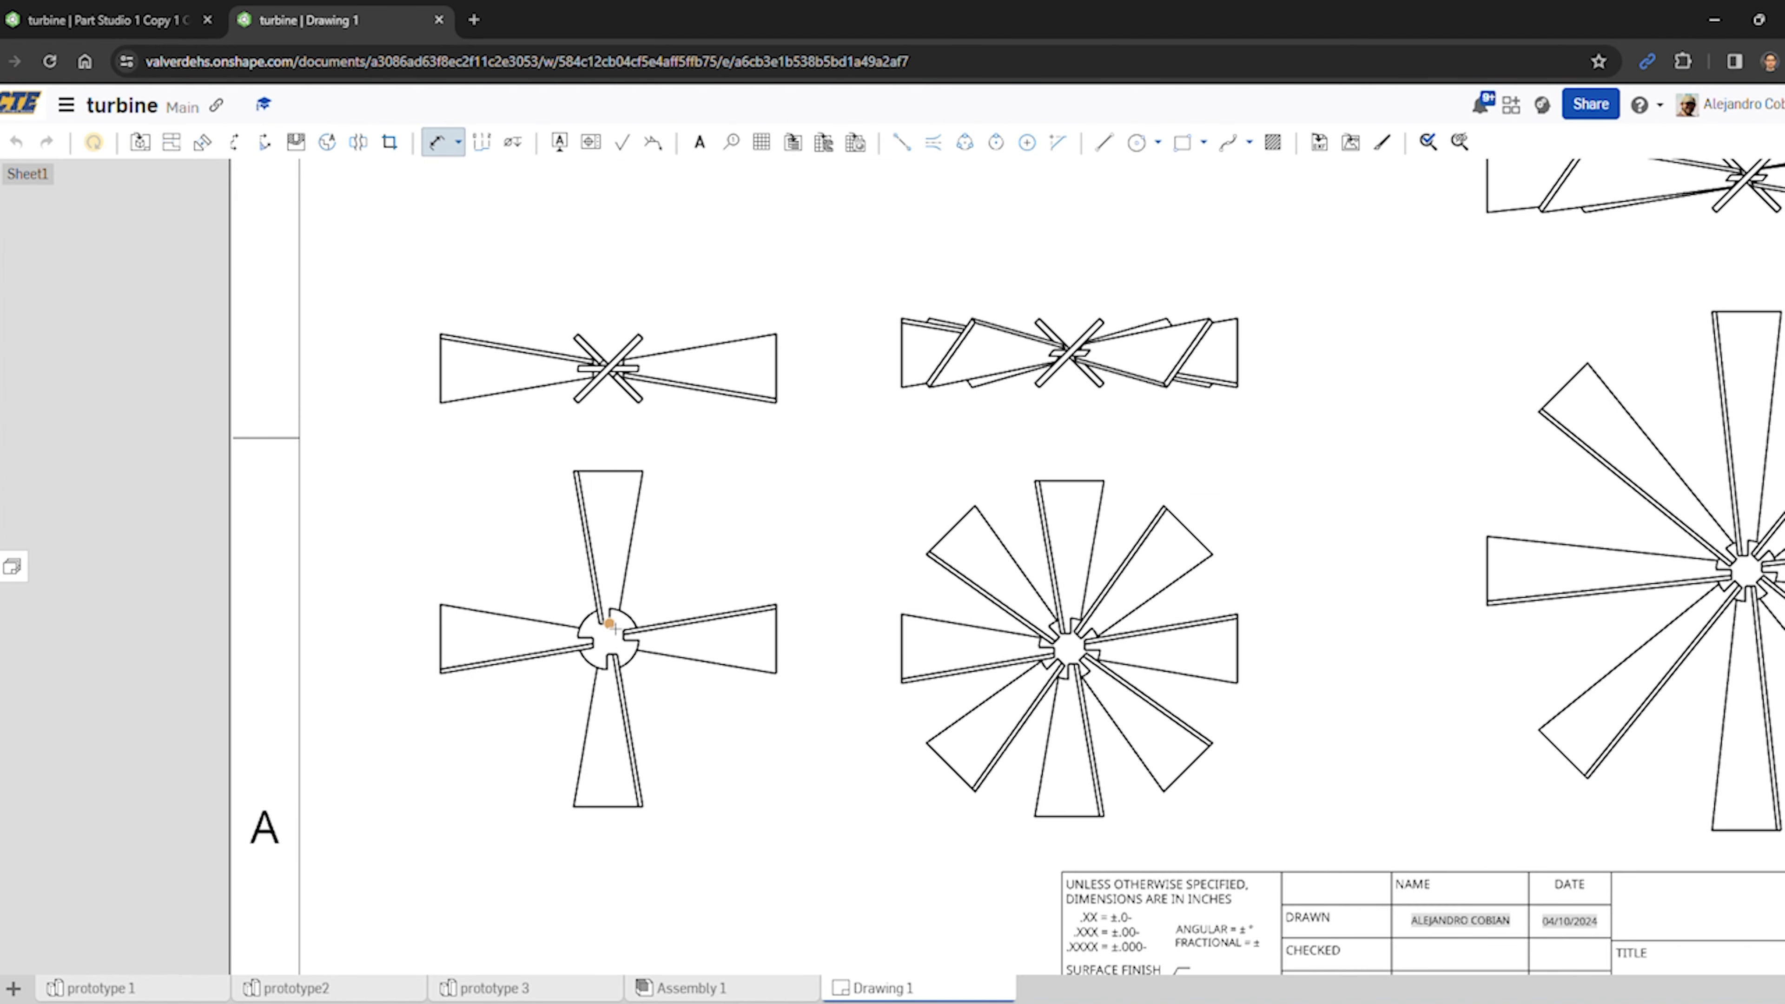
click(604, 471)
click(401, 538)
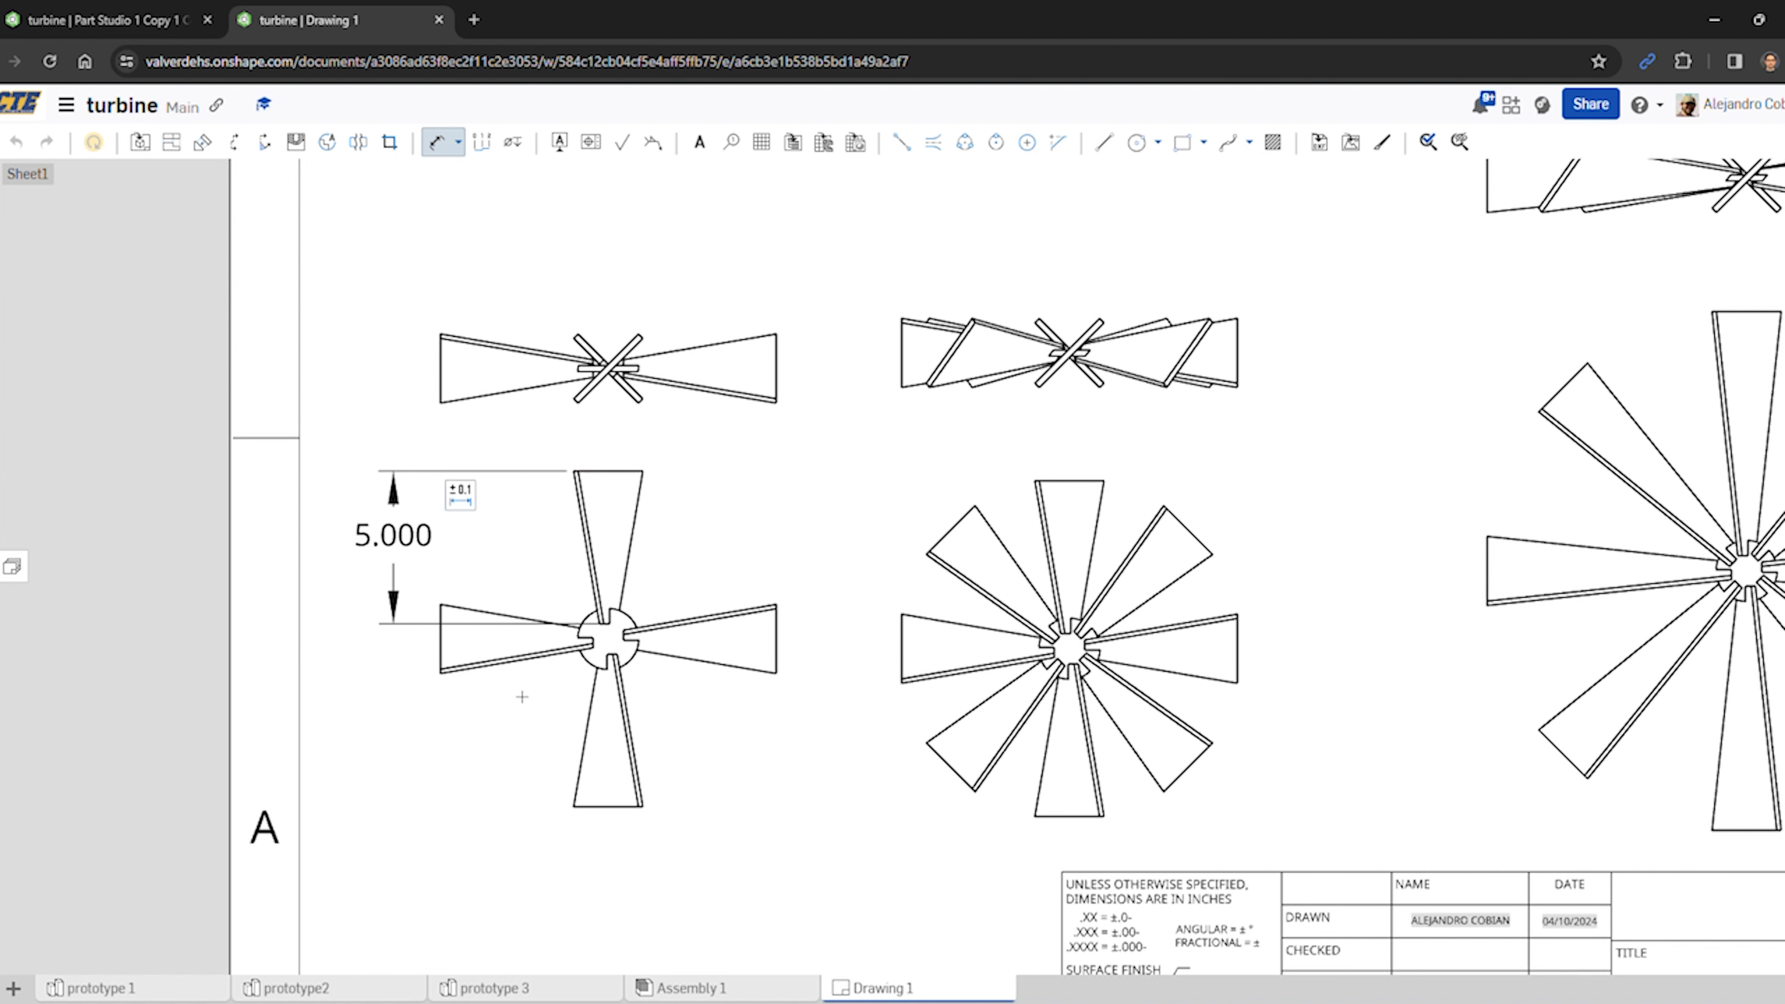
- Dimension the overall width between the outer ends of the horizontal blades, below the prototype 1 front view
click(447, 652)
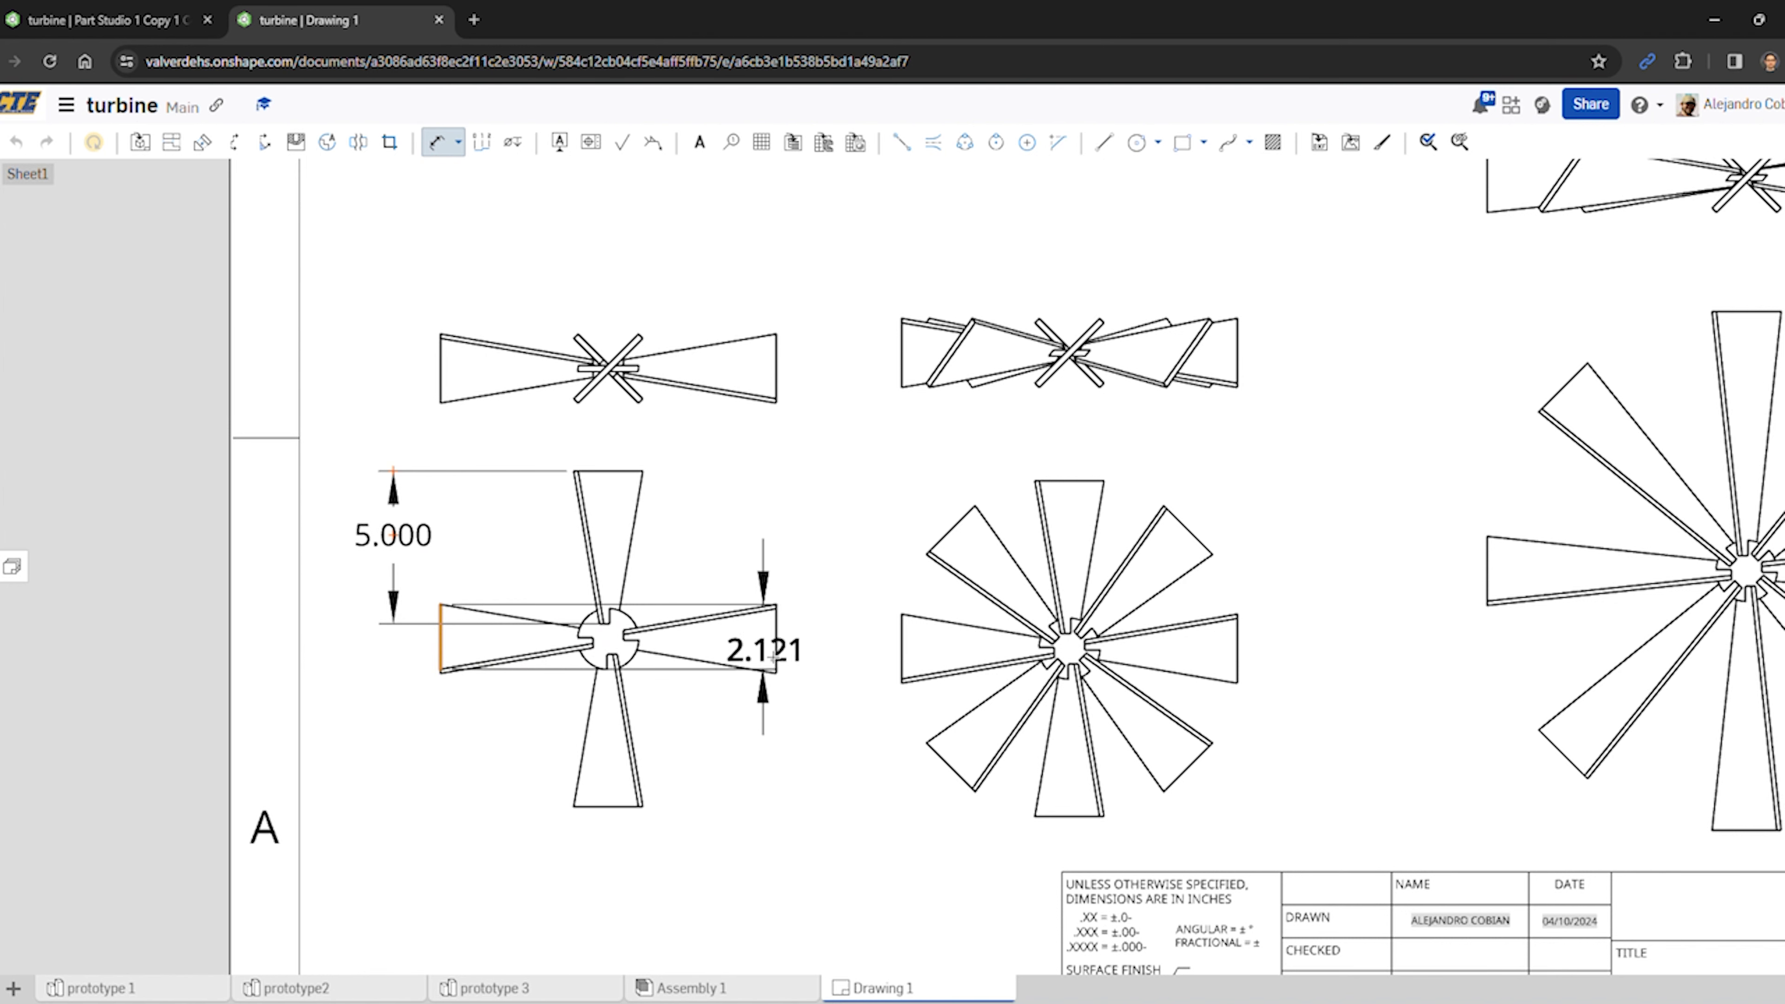
click(777, 650)
click(794, 852)
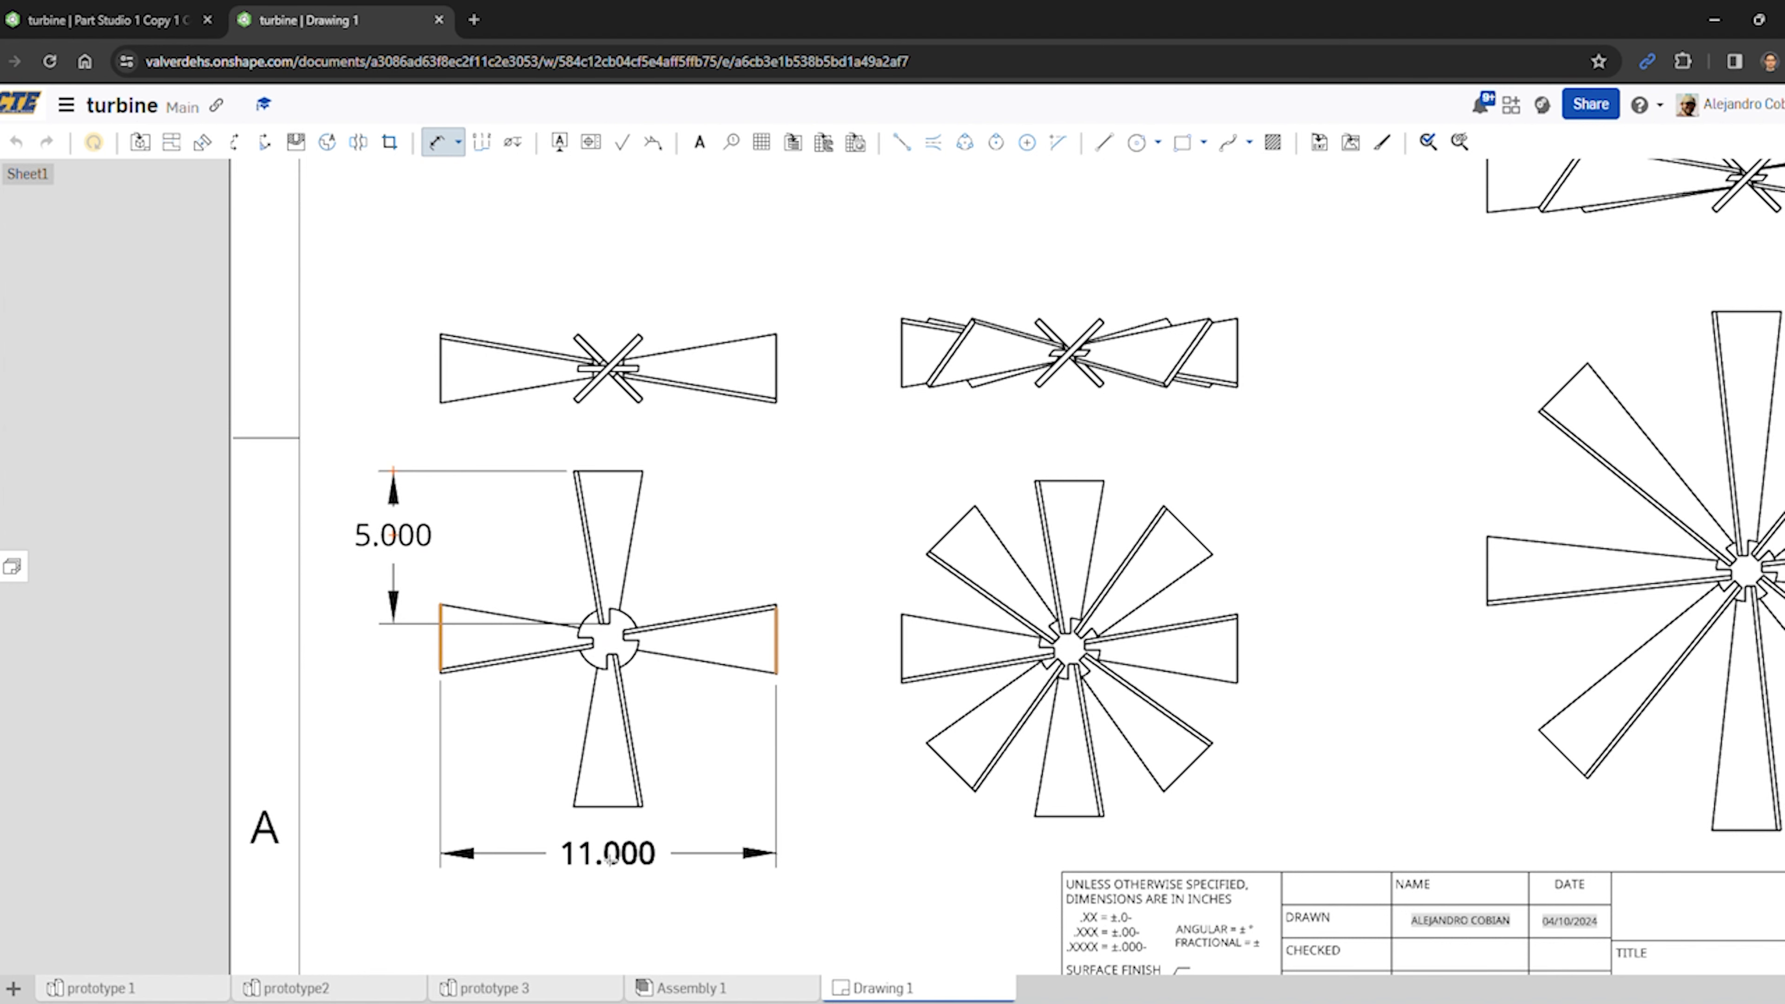
scroll(702, 699, down, 3)
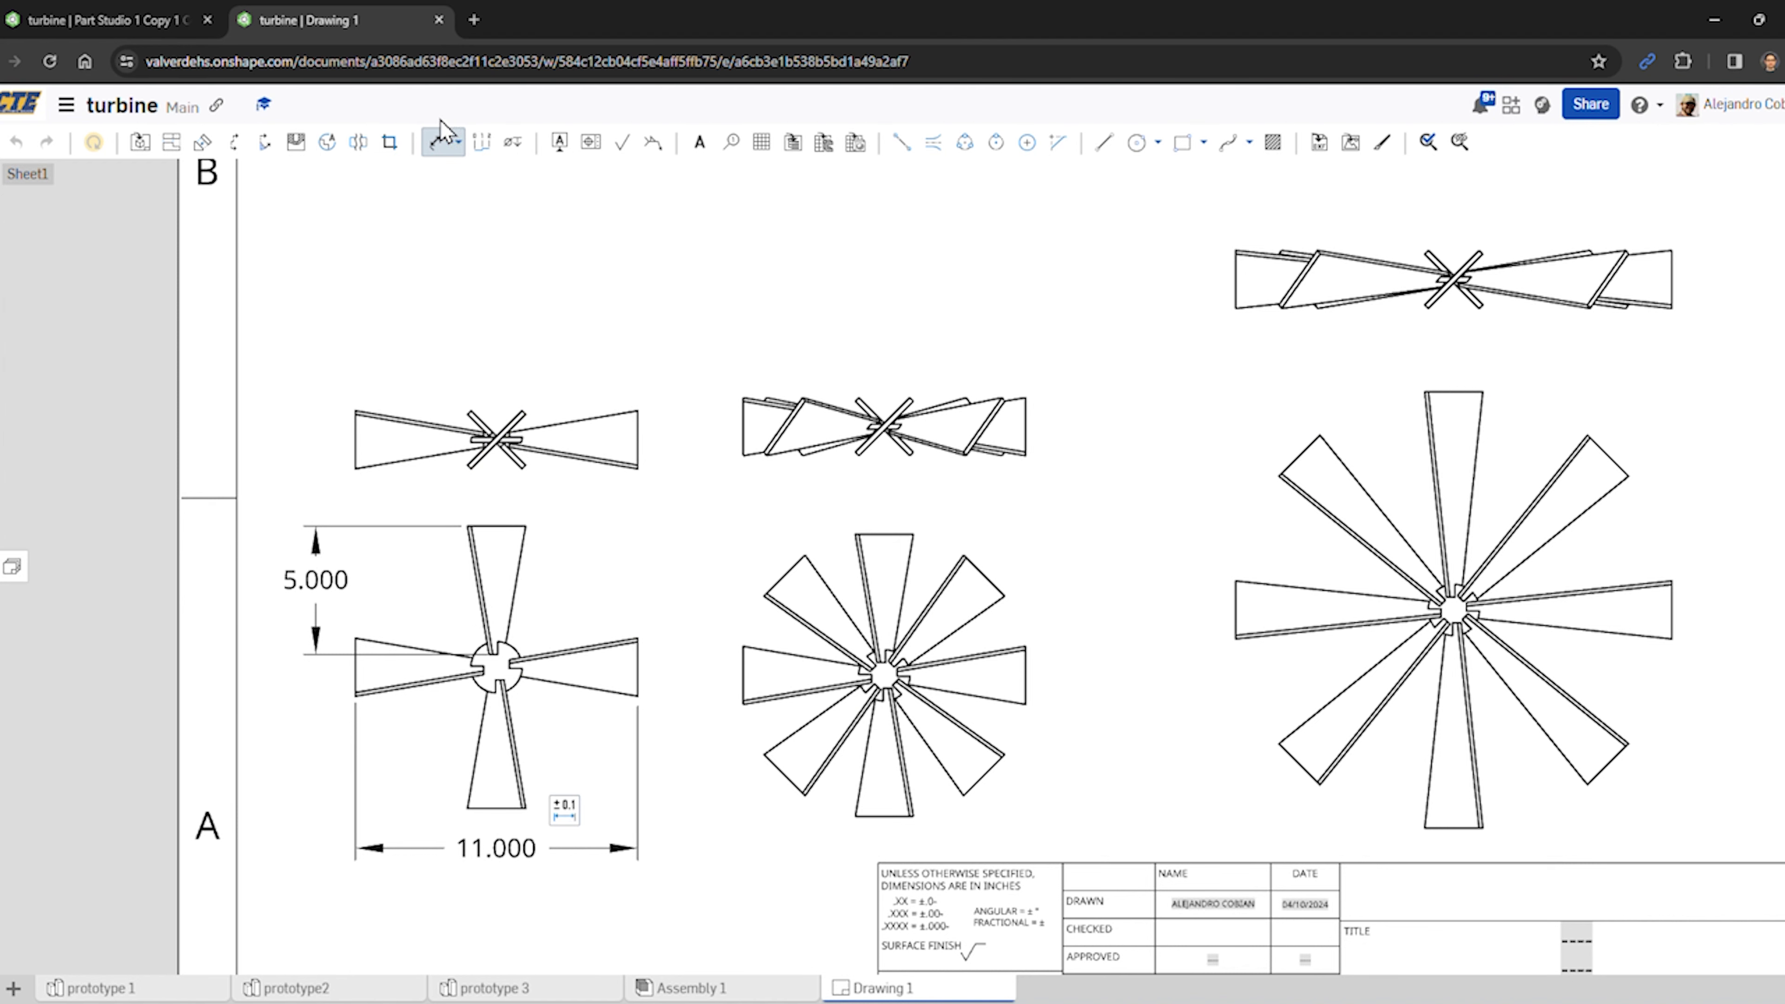
scroll(513, 522, up, 5)
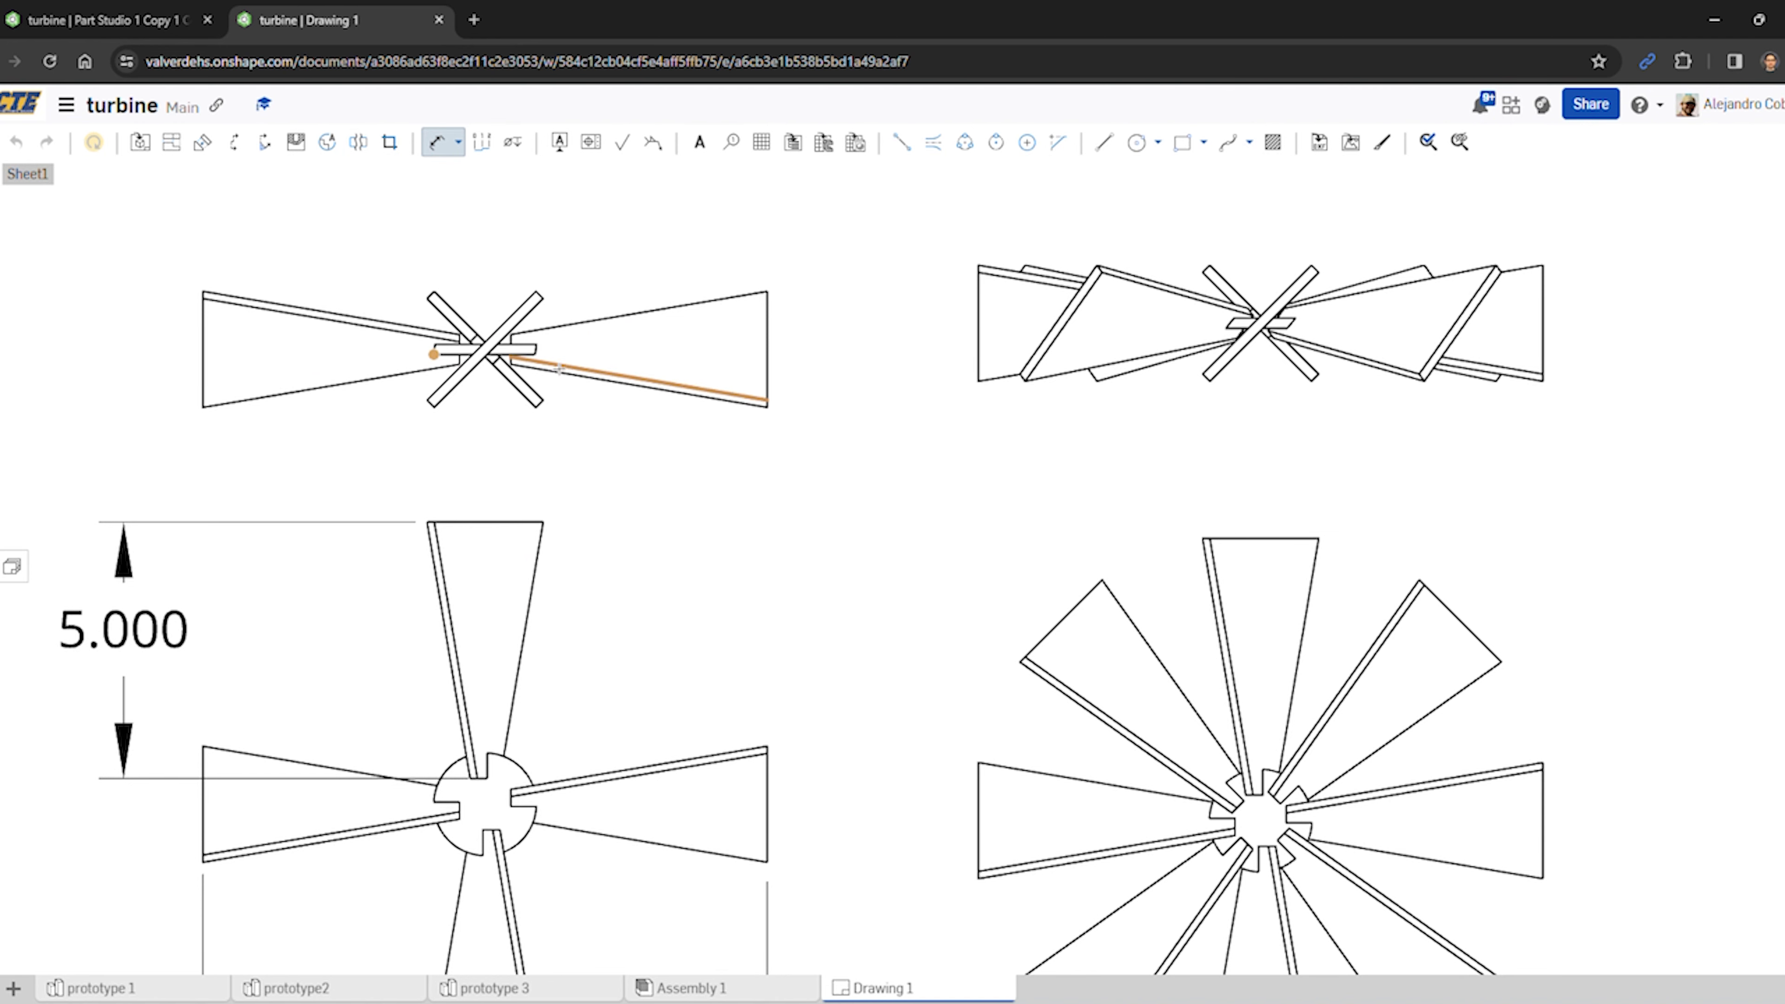
key(Escape)
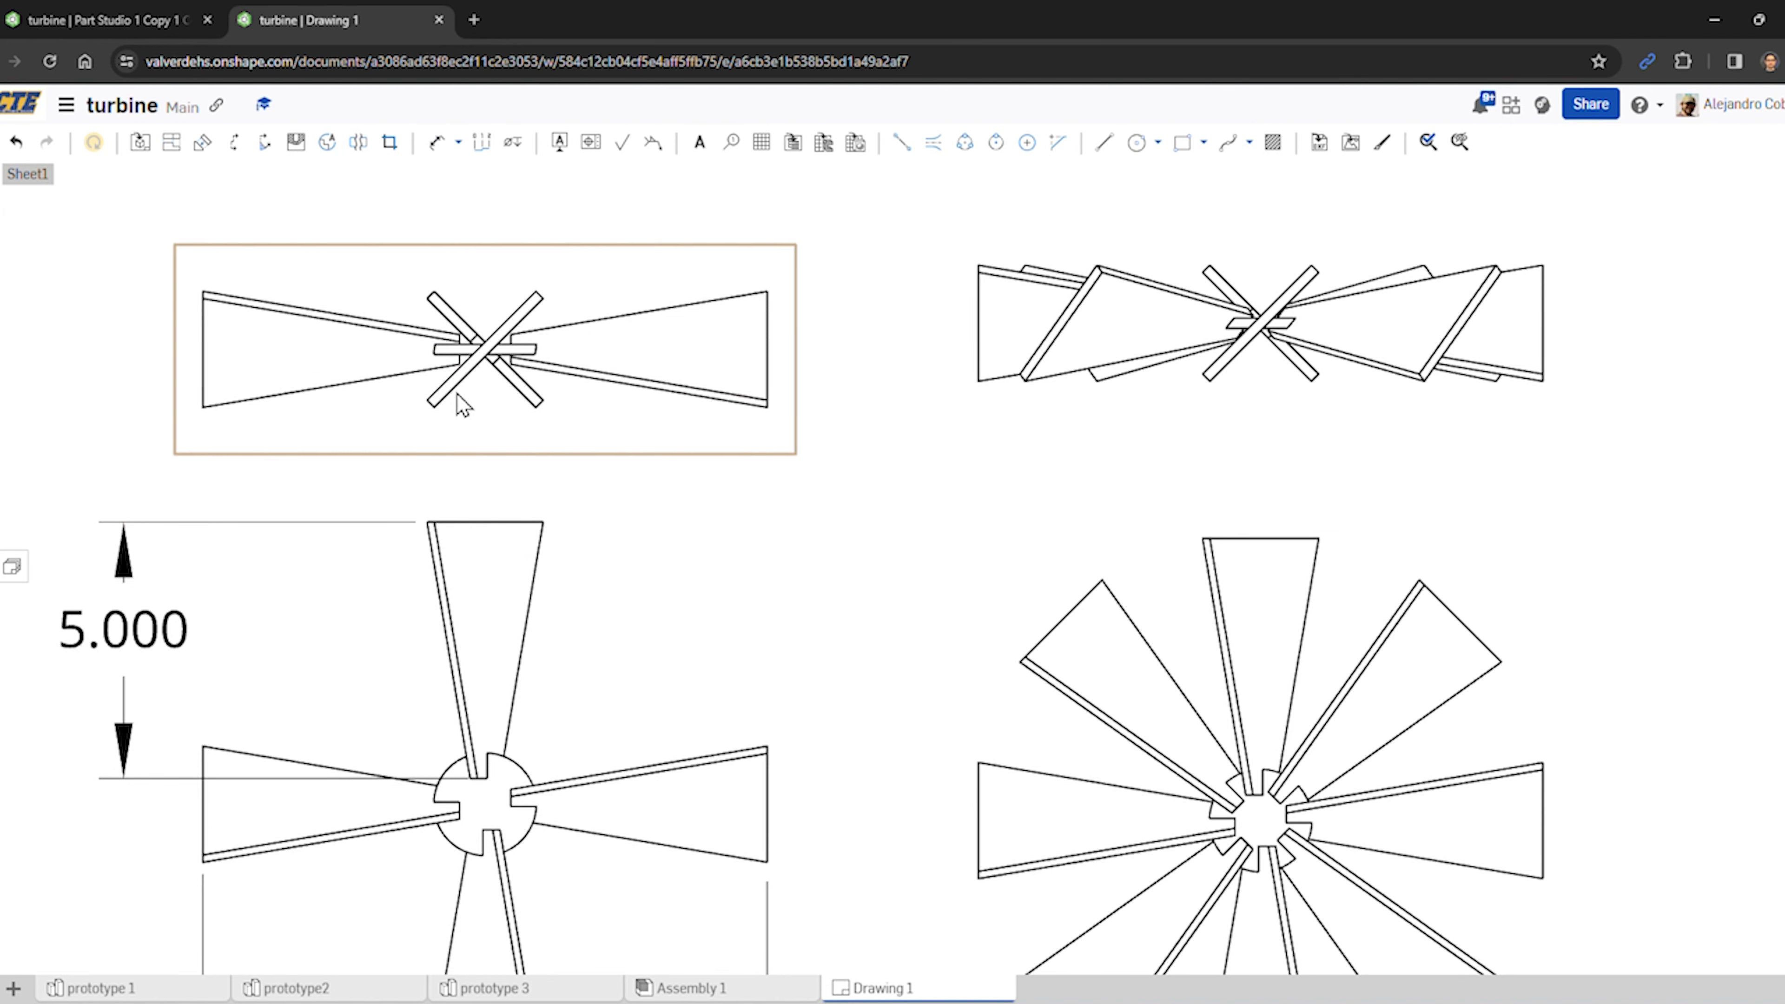
- Add a note reading "Prototype 1" above the prototype 1 projected view, widening its text box to fit one line
scroll(401, 316, down, 2)
middle_drag(461, 252, 487, 519)
scroll(558, 348, up, 2)
scroll(559, 352, down, 4)
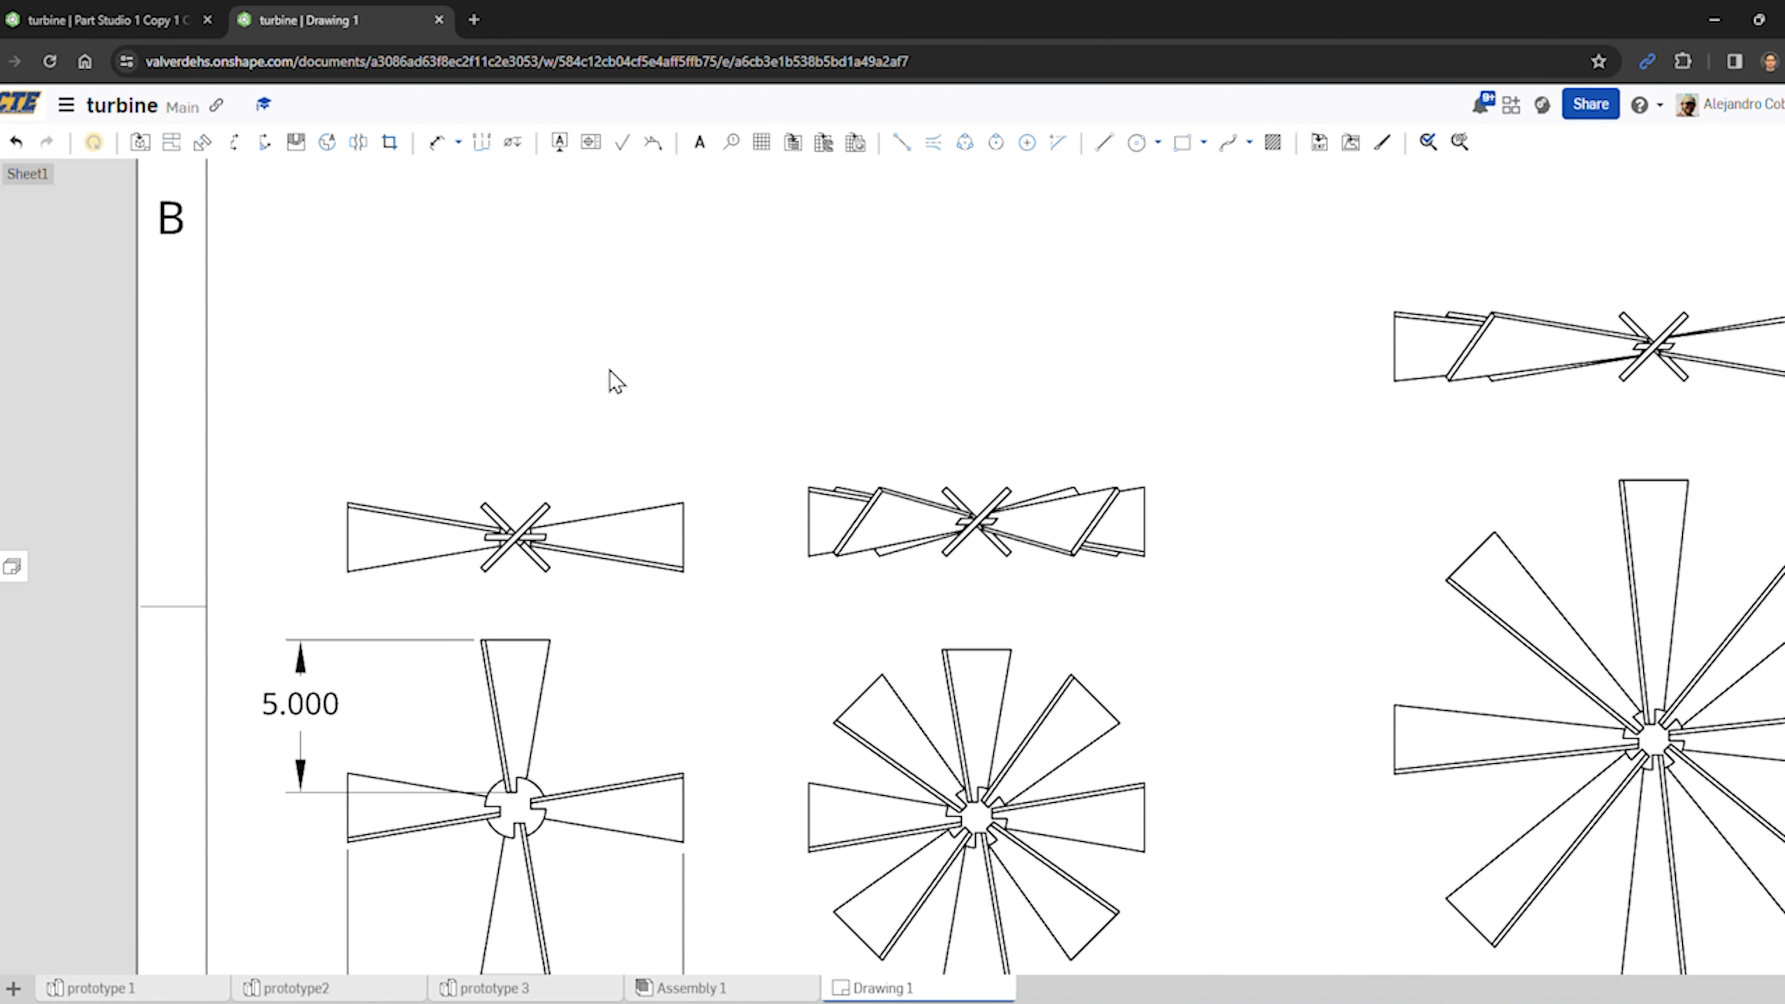
click(699, 142)
click(522, 458)
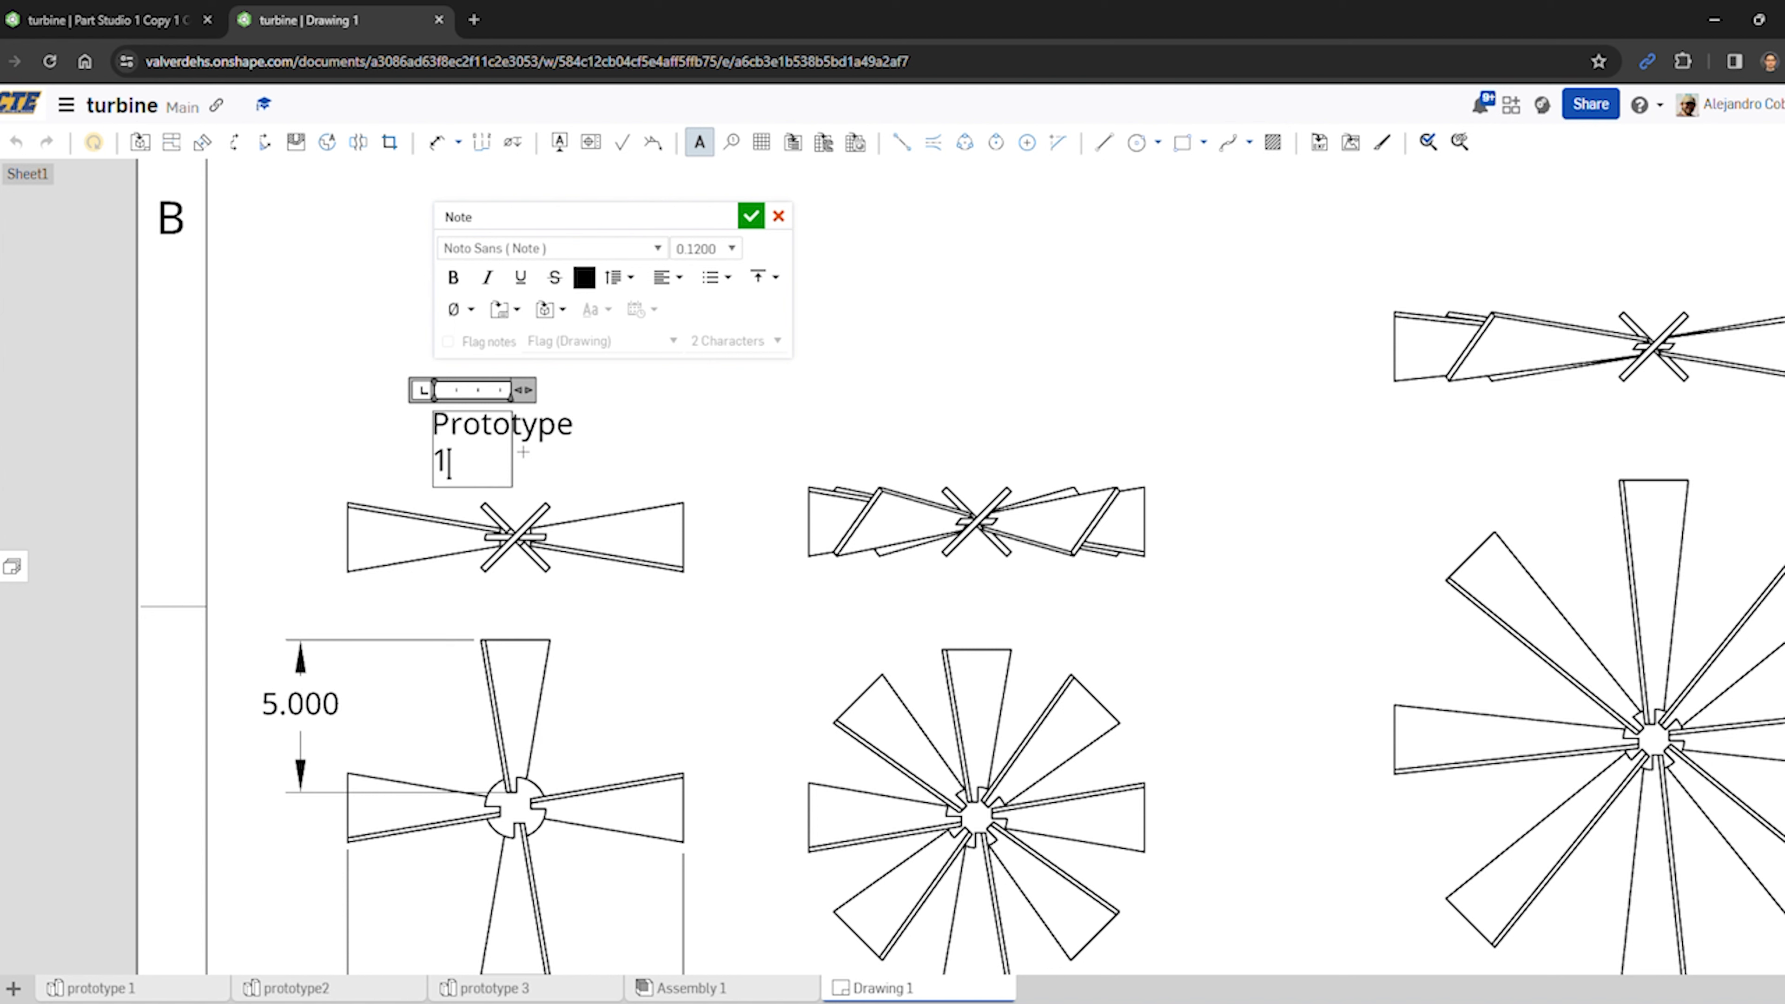
drag(532, 397, 663, 404)
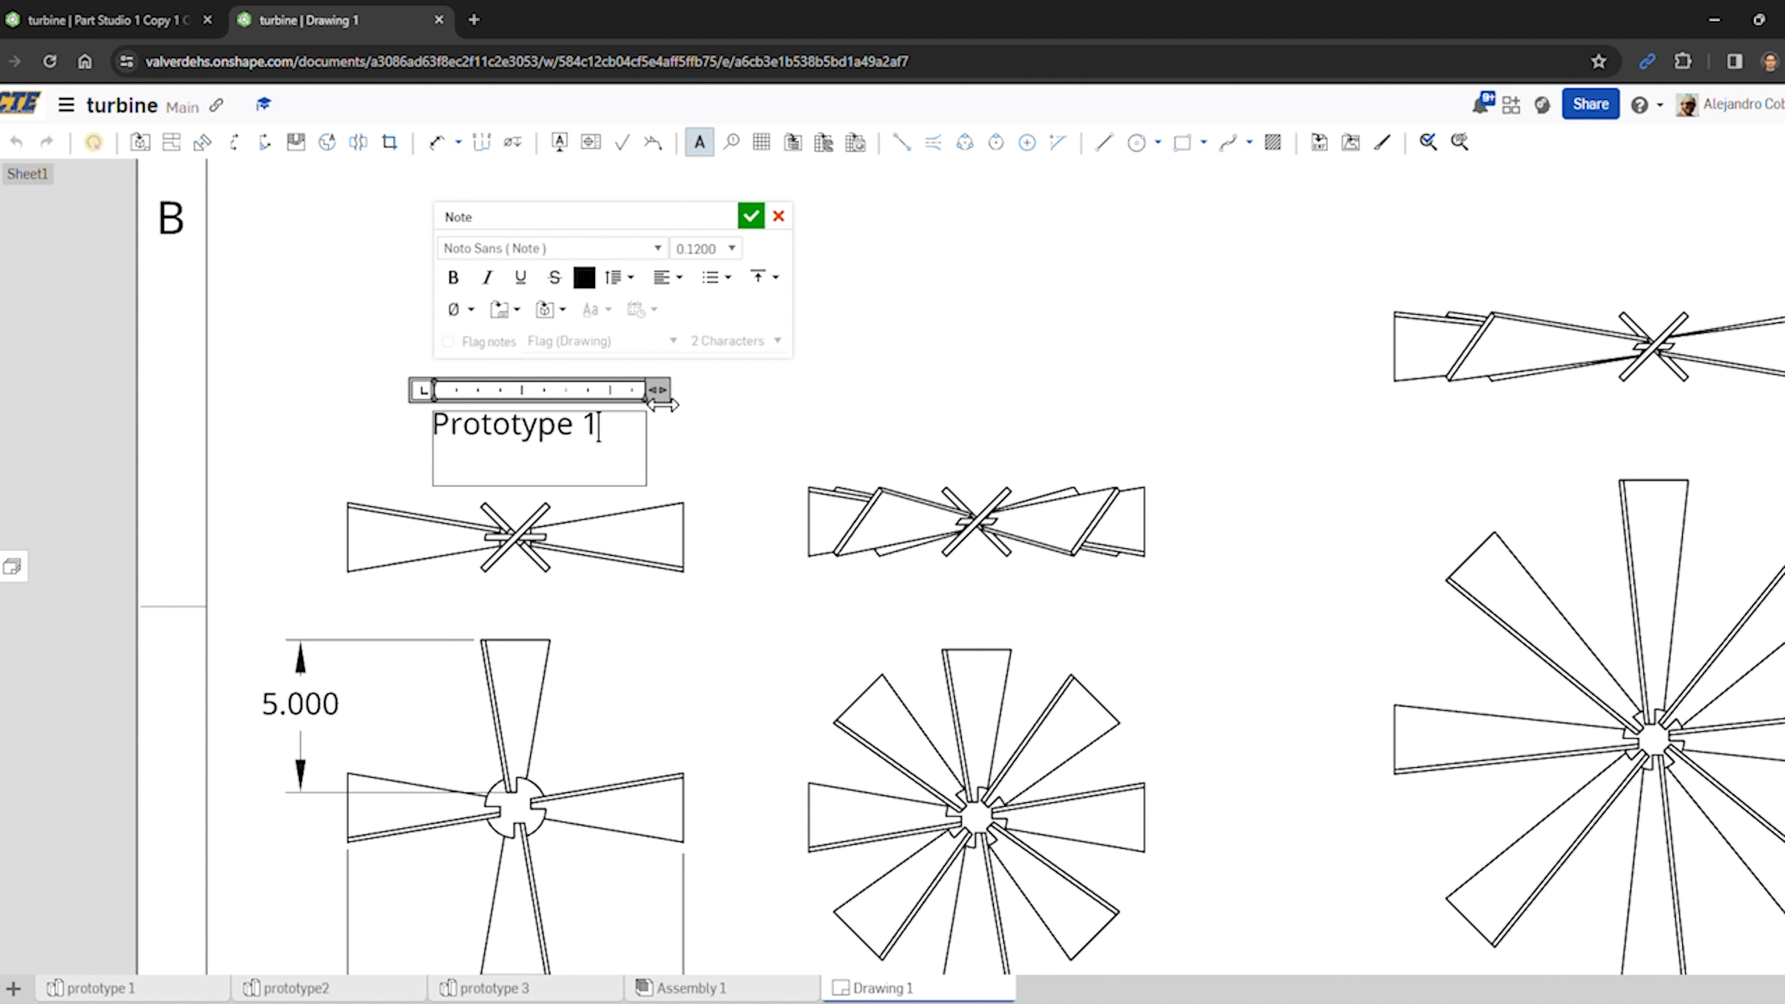
click(751, 216)
key(Escape)
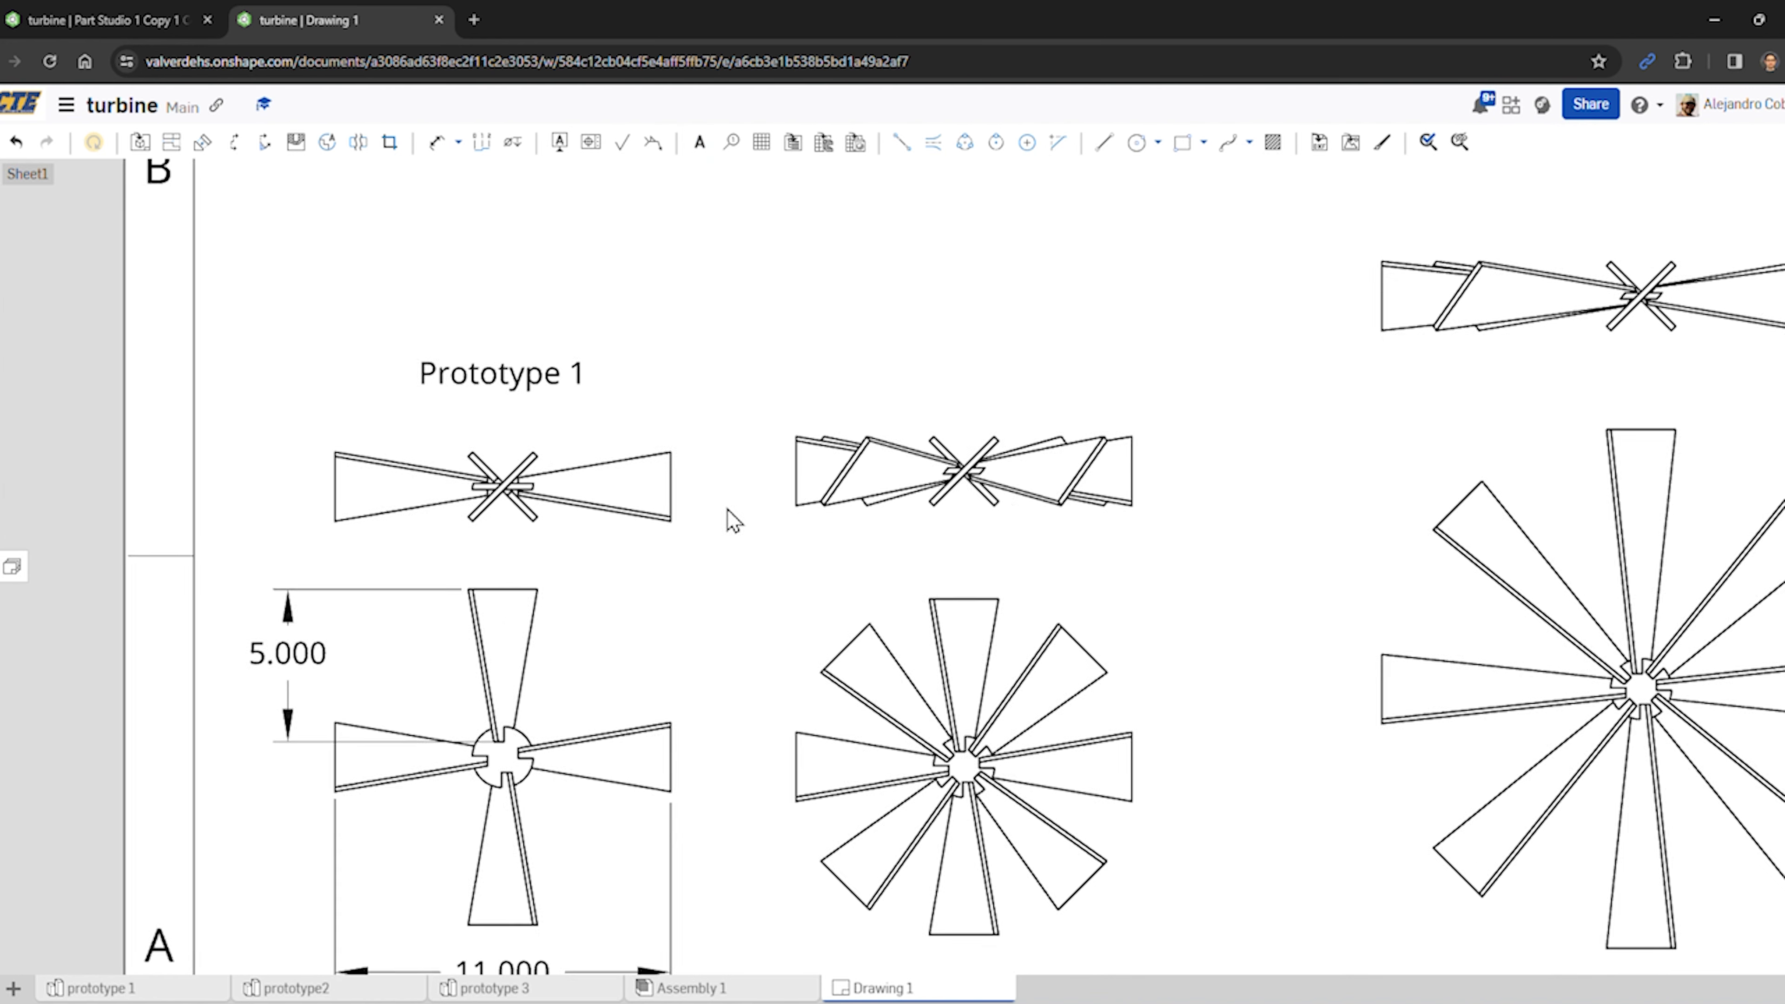
scroll(739, 553, down, 3)
scroll(677, 403, up, 2)
click(383, 403)
click(663, 387)
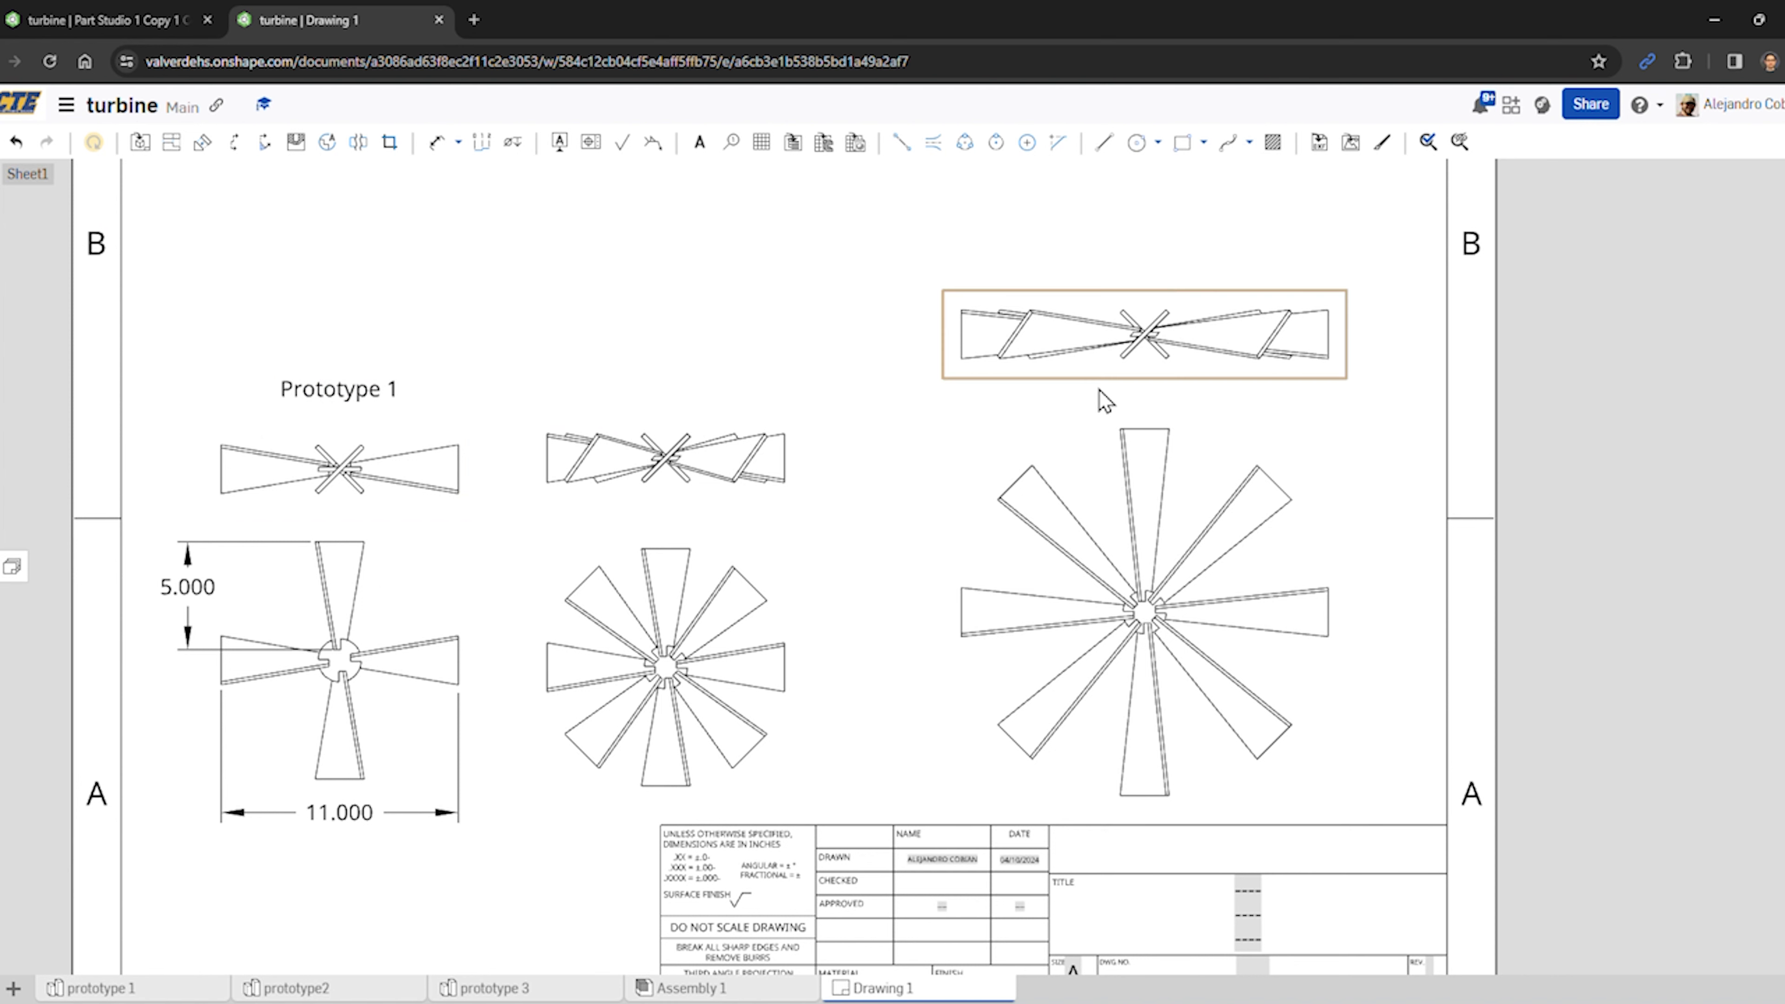